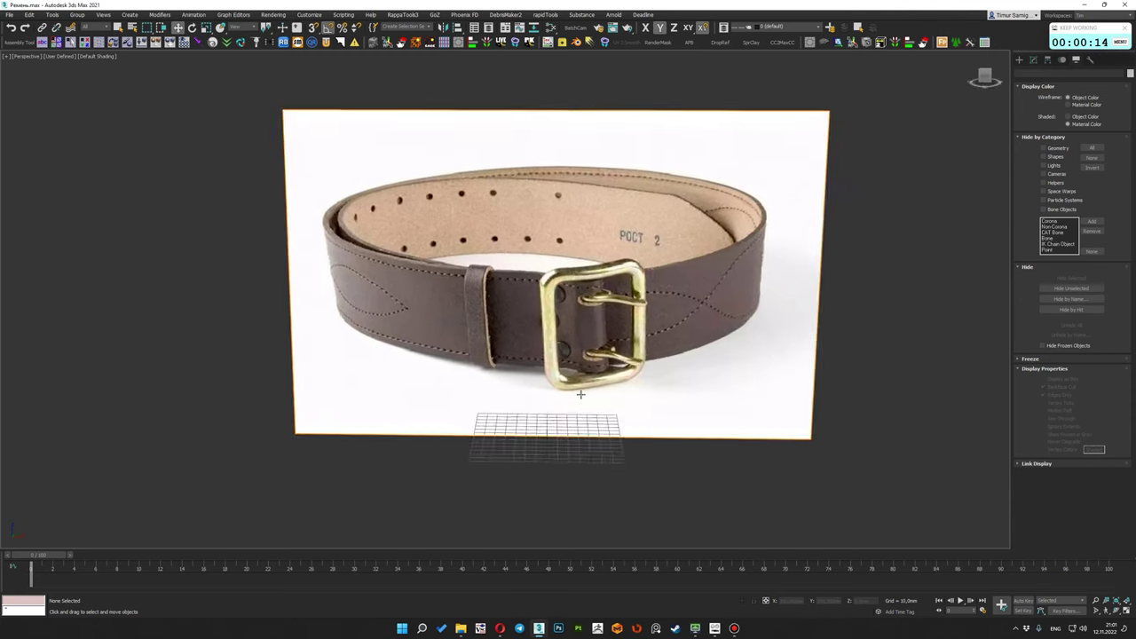
Switch to the Front view, hide the grid and zoom to fit the belt reference
key(f)
key(g)
key(z)
Draw a Standard Primitives plane over the middle of the buckle
click(1019, 60)
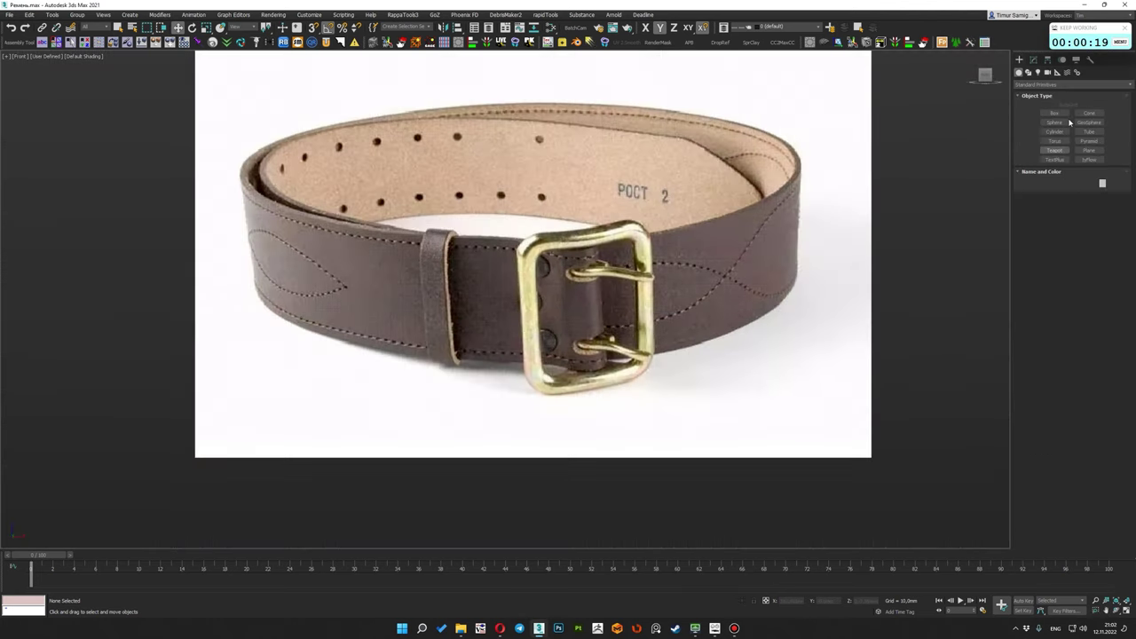
click(1089, 150)
middle_drag(568, 284, 592, 266)
drag(579, 227, 620, 353)
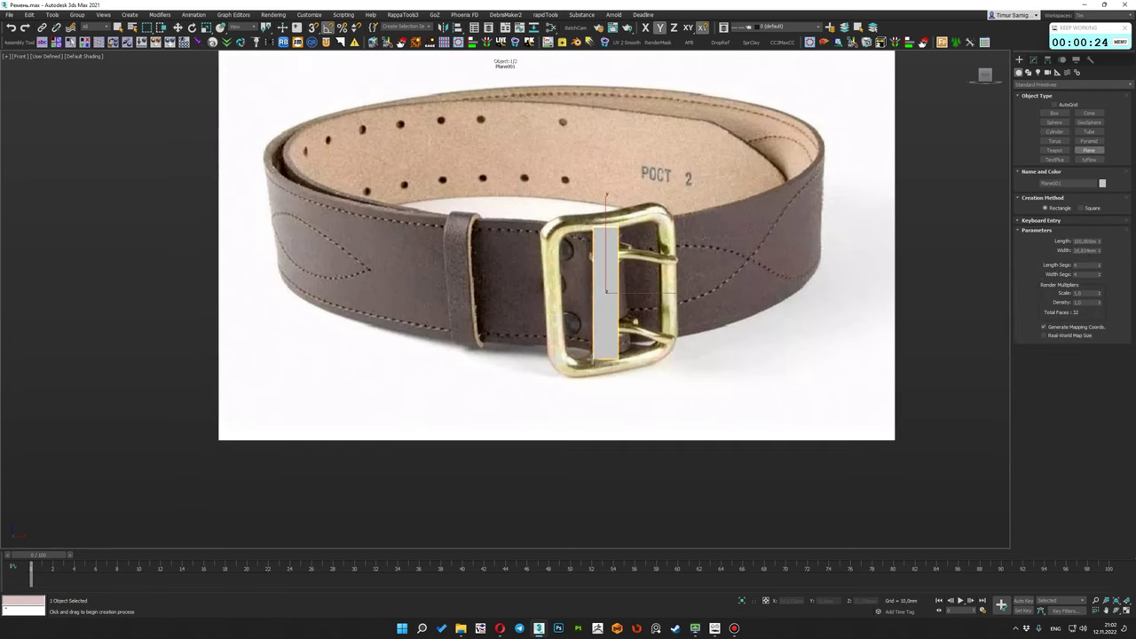
Enable See-Through on the plane in its Object Properties
key(w)
right_click(599, 284)
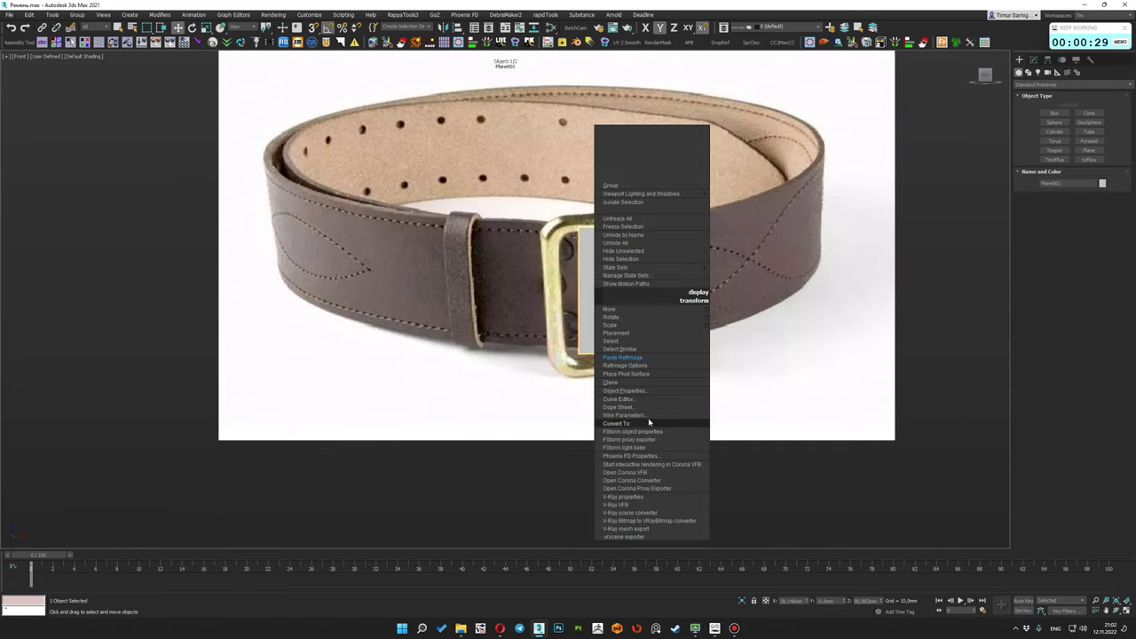
click(615, 285)
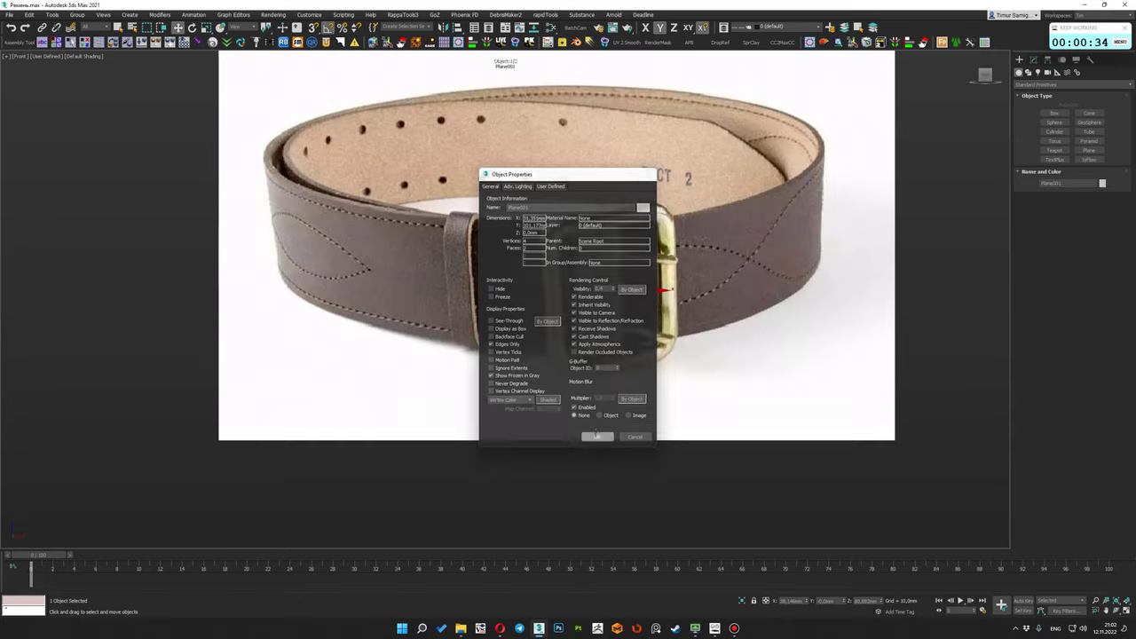
key(Return)
Convert the plane to an Editable Poly
right_click(603, 284)
click(751, 422)
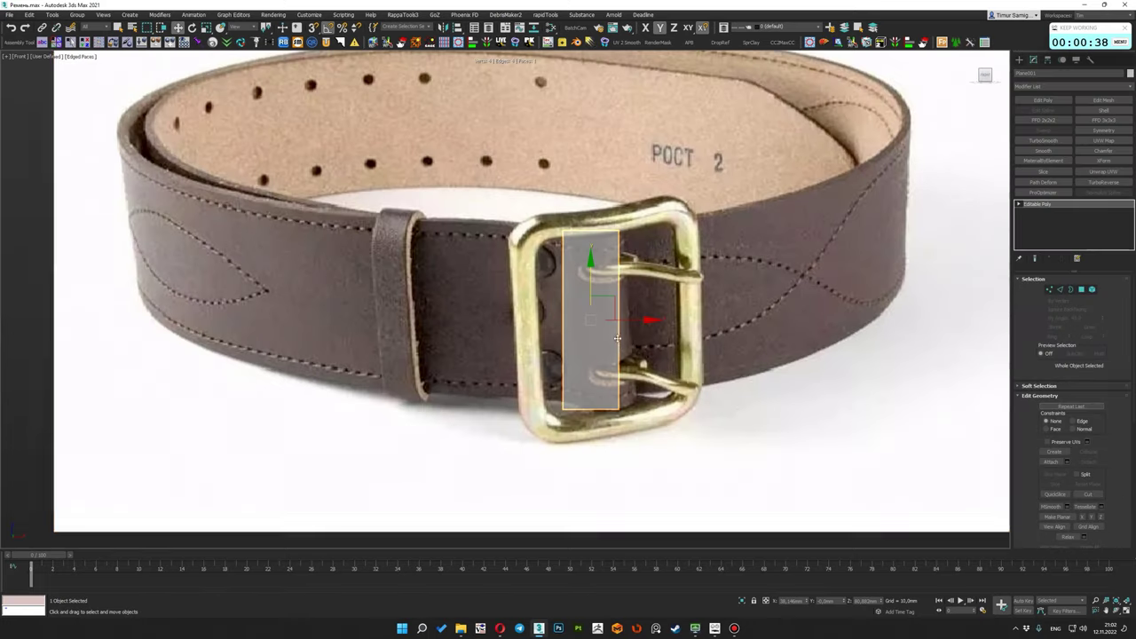
key(z)
Freeze the reference image plane so it can't be selected
click(1063, 60)
click(1030, 358)
click(1070, 369)
Put the Editable Poly plane into Edge sub-object mode
click(653, 346)
scroll(652, 346, up, 5)
key(2)
click(614, 346)
In the four-viewport layout, select the plane's left edge and Shift-drag out the first strip sections
key(alt+w)
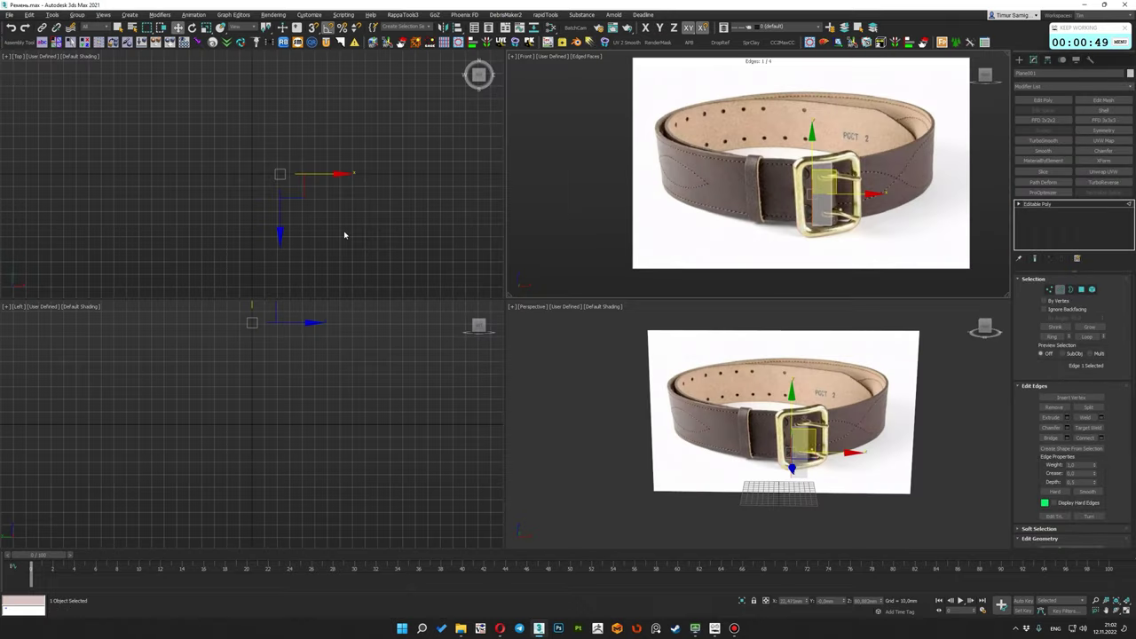
scroll(346, 234, up, 3)
alt+middle_drag(640, 248, 675, 267)
scroll(779, 401, down, 3)
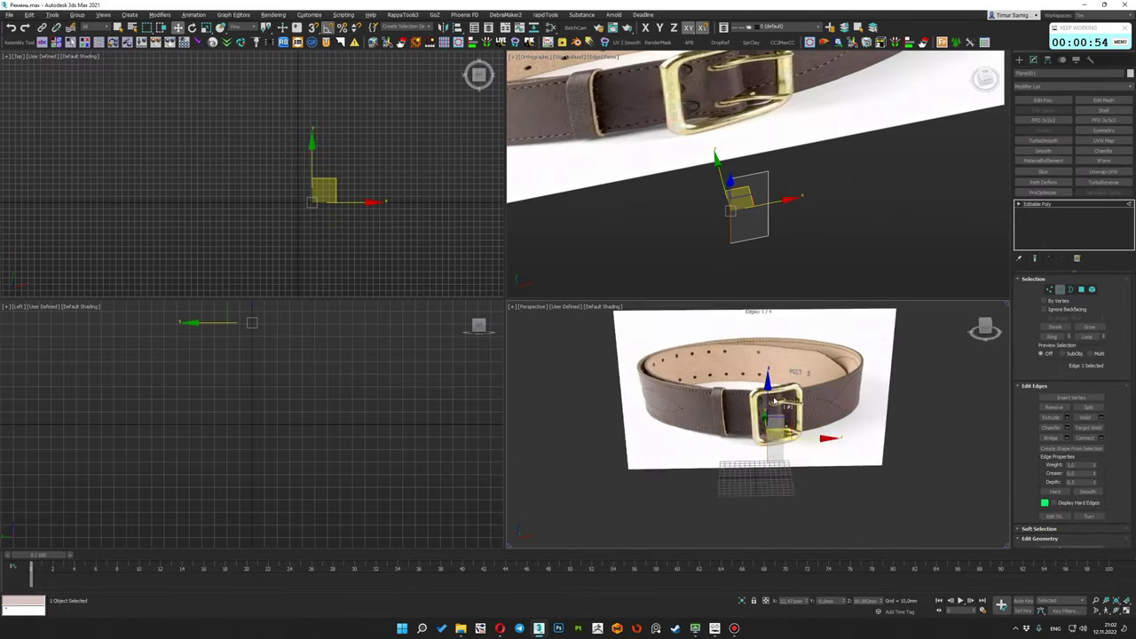
middle_drag(736, 195, 736, 231)
scroll(733, 235, up, 2)
click(732, 240)
drag(731, 240, 758, 231)
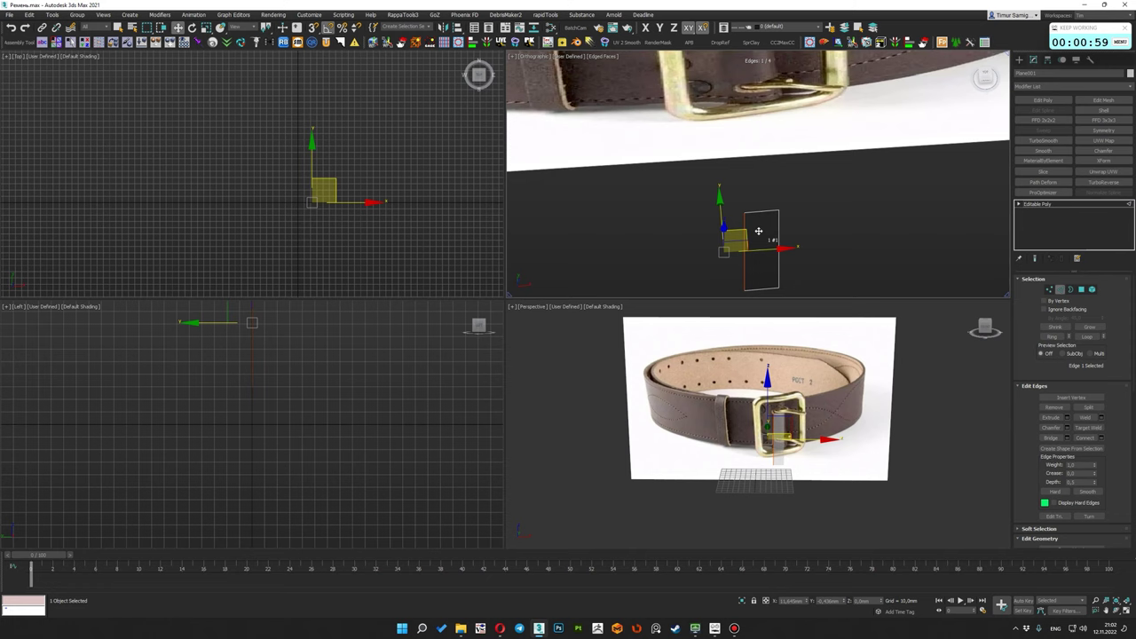
key(shift+z)
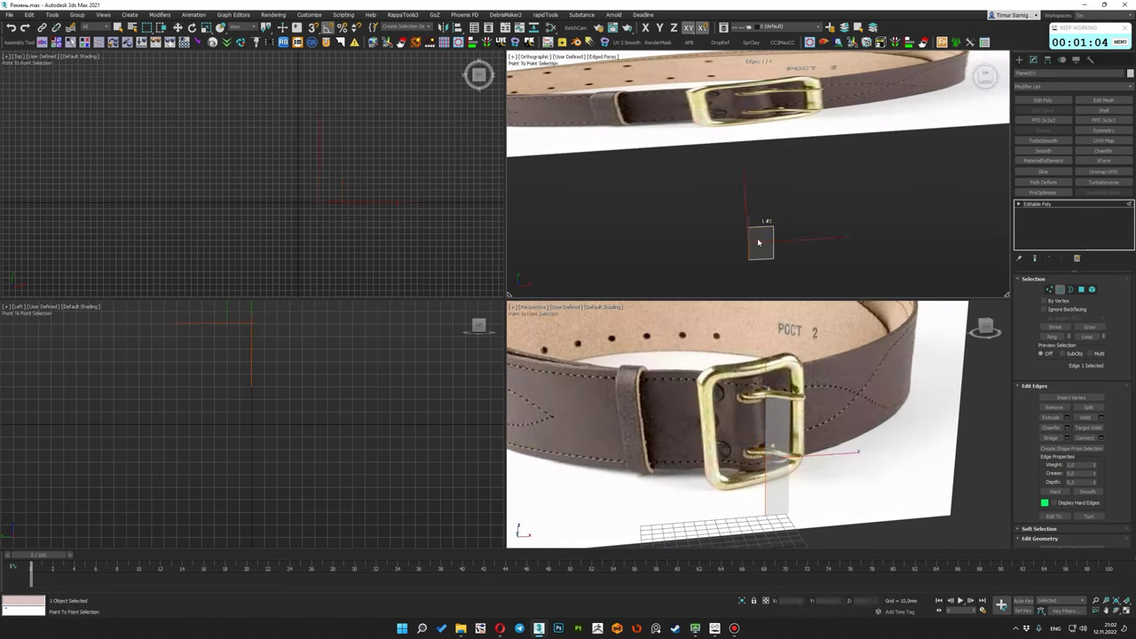
mouse_move(764, 218)
shift+mouse_down()
mouse_move(737, 204)
mouse_move(706, 220)
shift+mouse_up()
alt+middle_drag(706, 220, 722, 238)
mouse_move(722, 238)
shift+mouse_down()
mouse_move(710, 213)
mouse_move(763, 185)
mouse_move(745, 134)
mouse_move(757, 107)
shift+mouse_up()
Continue extruding strip sections around the belt curve in the Top view
key(t)
scroll(737, 418, down, 5)
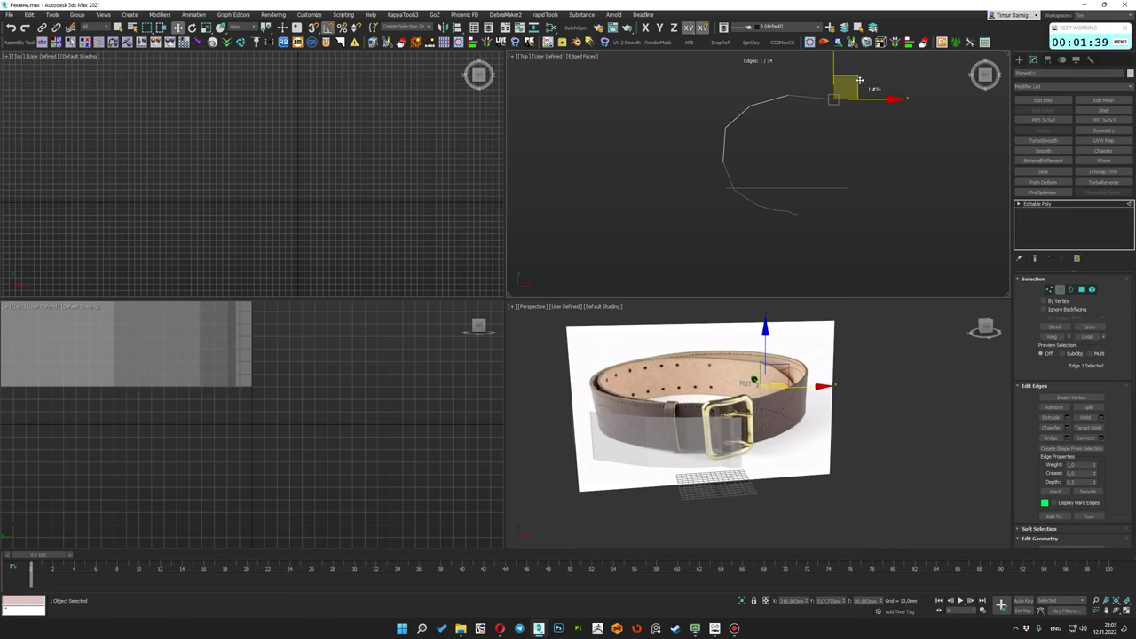
mouse_move(898, 133)
shift+mouse_down()
mouse_move(901, 178)
mouse_move(698, 190)
mouse_move(755, 208)
mouse_move(664, 190)
mouse_move(642, 157)
mouse_move(672, 228)
shift+mouse_up()
scroll(801, 187, up, 2)
key(ctrl+z)
scroll(783, 188, up, 2)
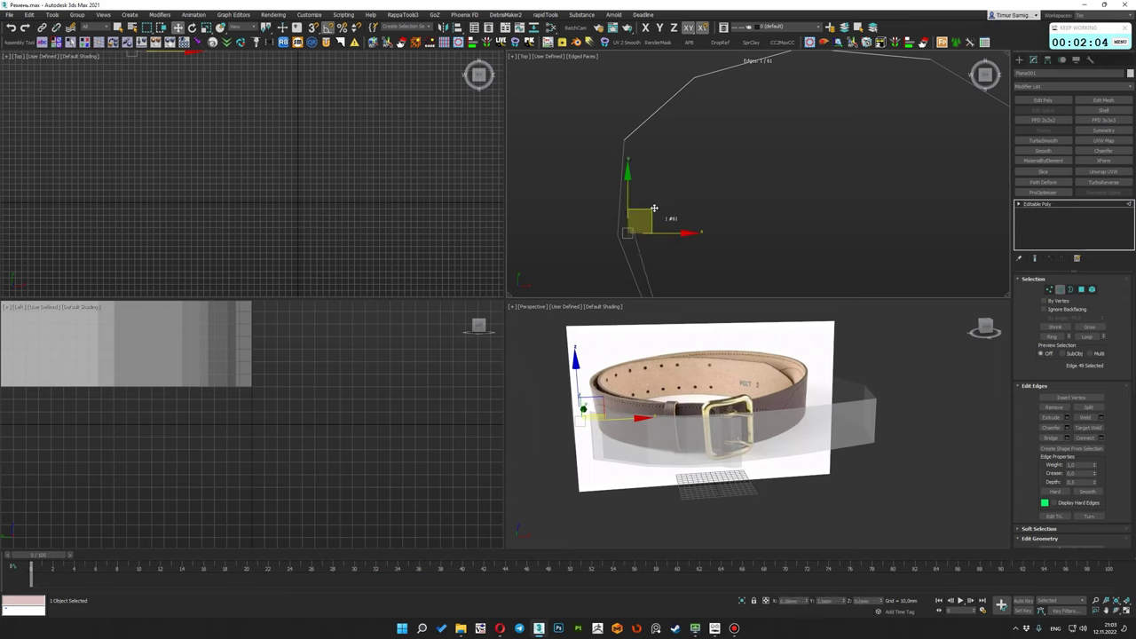
mouse_move(659, 120)
shift+mouse_down()
mouse_move(676, 104)
mouse_move(666, 95)
shift+mouse_up()
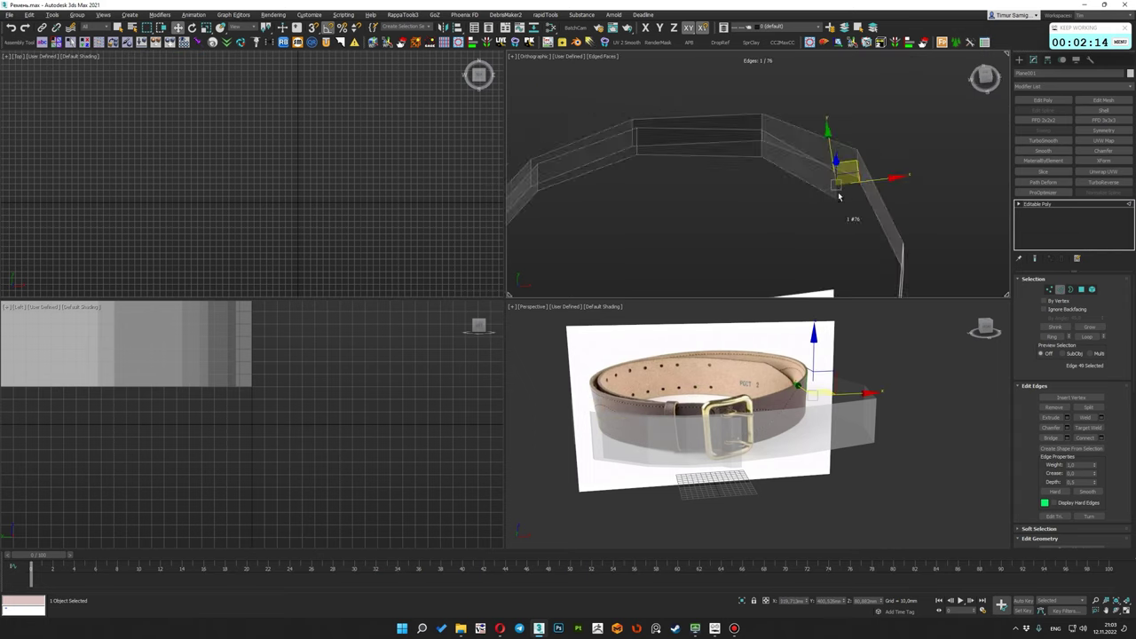
Extend the strip's open end another section and add a short folded section at the buckle
alt+middle_drag(856, 153, 733, 269)
click(733, 269)
mouse_move(733, 269)
shift+mouse_down()
mouse_move(753, 246)
mouse_move(741, 193)
shift+mouse_up()
alt+middle_drag(748, 197, 721, 178)
shift+drag(721, 177, 713, 173)
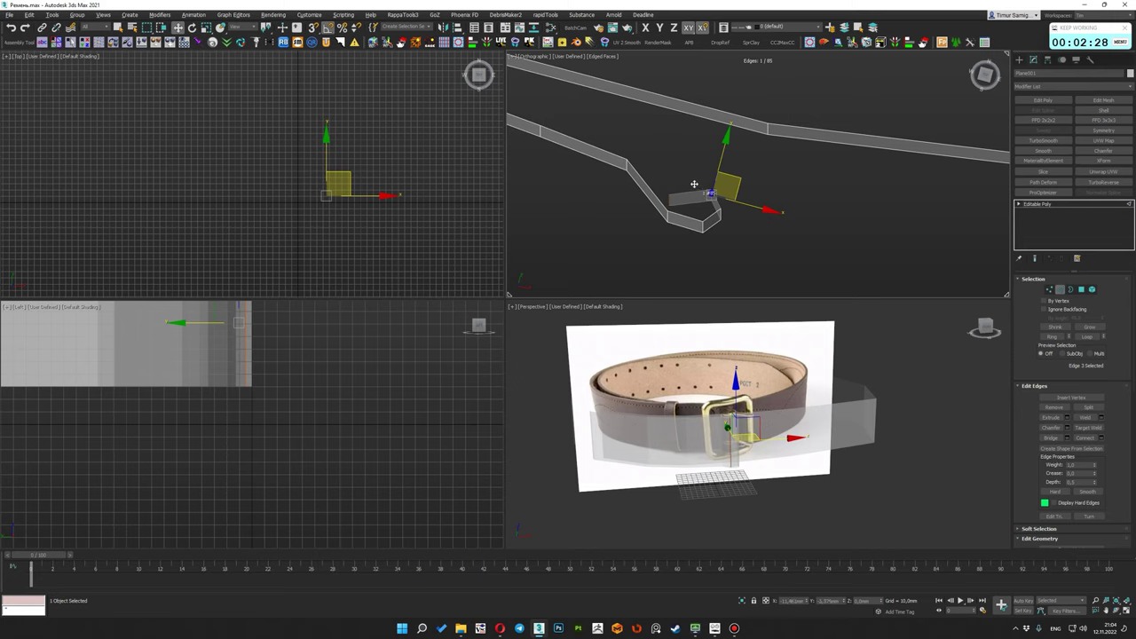
mouse_move(694, 184)
alt+middle_down()
mouse_move(776, 183)
mouse_move(755, 204)
alt+middle_up()
key(2)
scroll(775, 184, up, 3)
key(alt+w)
scroll(692, 311, down, 3)
In Vertex mode, box-select and move the folded end's vertices in the Top view
alt+middle_drag(693, 311, 651, 368)
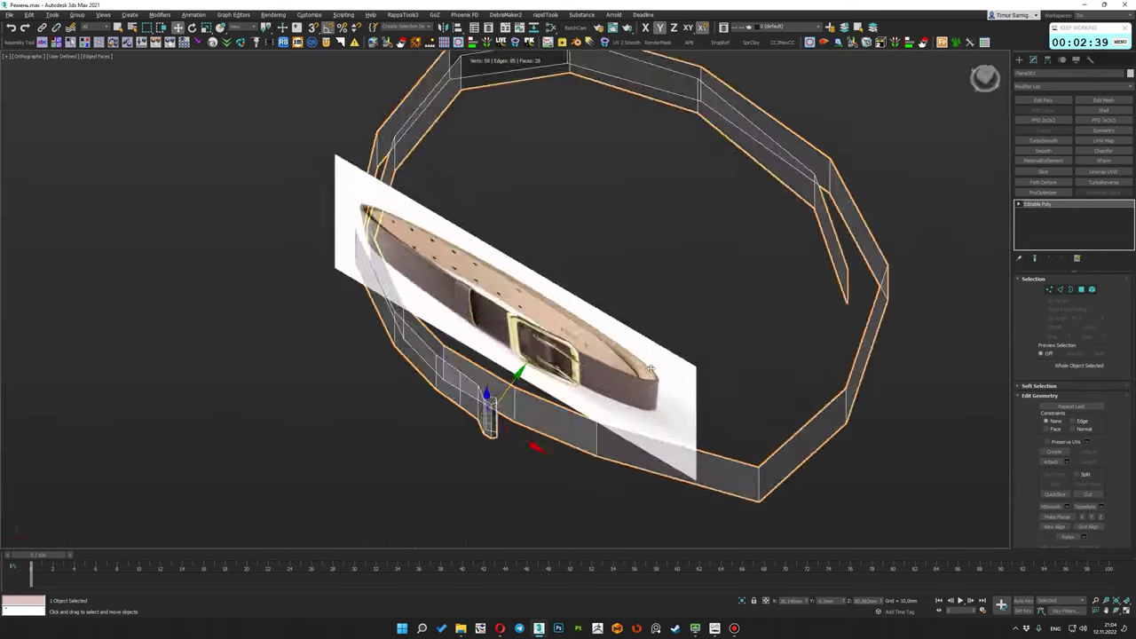
key(t)
mouse_move(680, 332)
middle_down()
mouse_move(707, 338)
mouse_move(694, 331)
middle_up()
key(1)
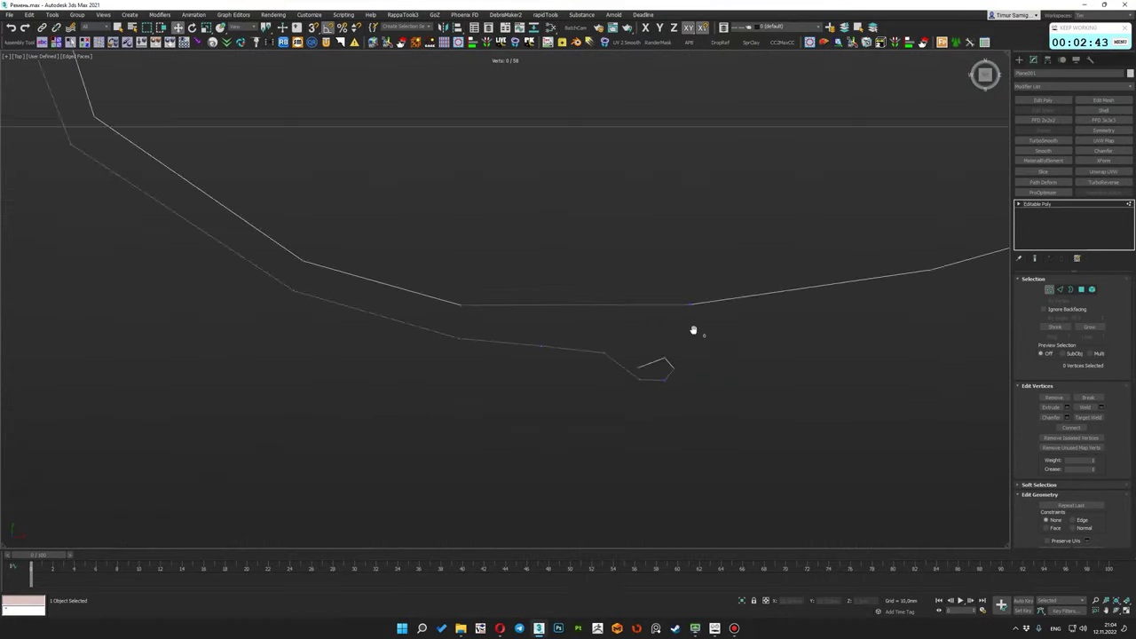
scroll(693, 330, down, 4)
drag(746, 355, 781, 332)
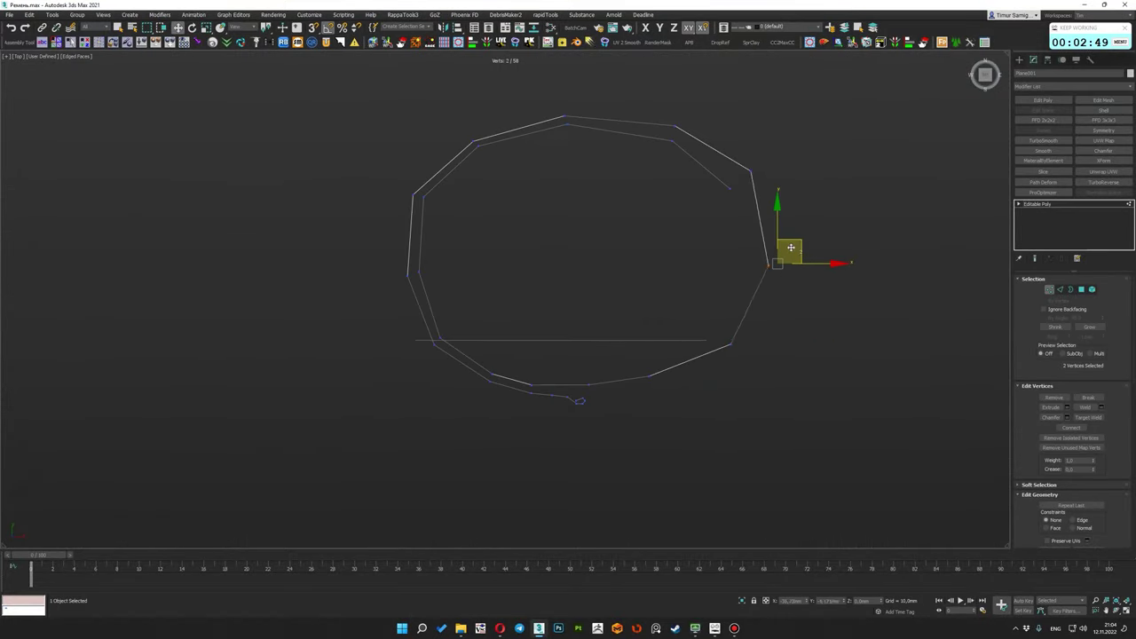
drag(557, 422, 559, 417)
scroll(558, 415, up, 3)
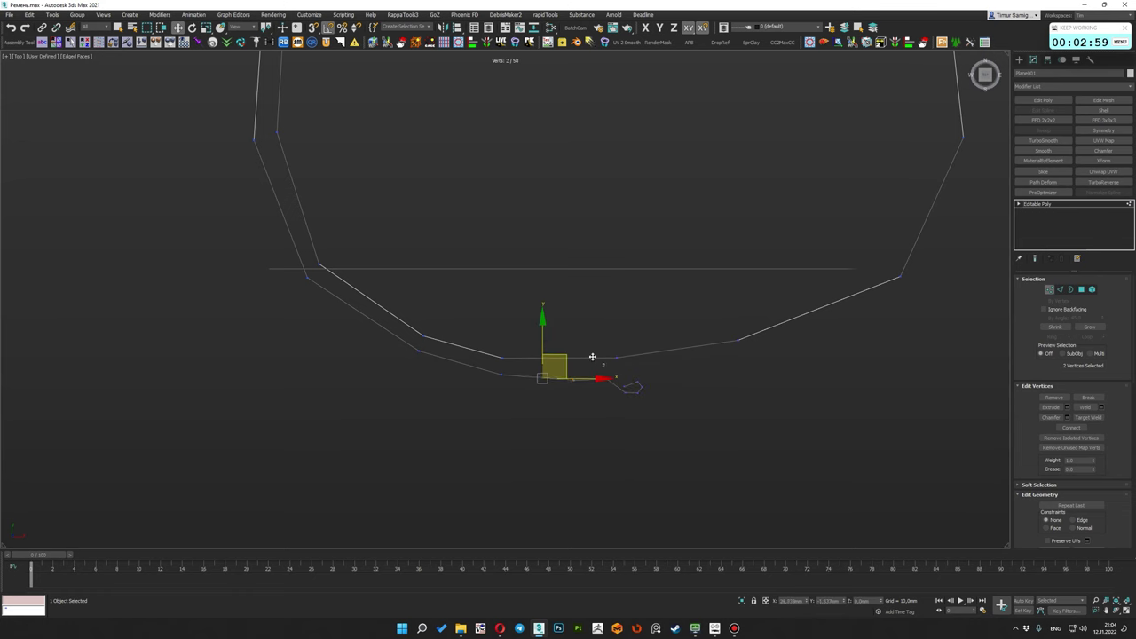
Check the folded tab against the reference and select a vertex on it
alt+middle_drag(592, 356, 603, 370)
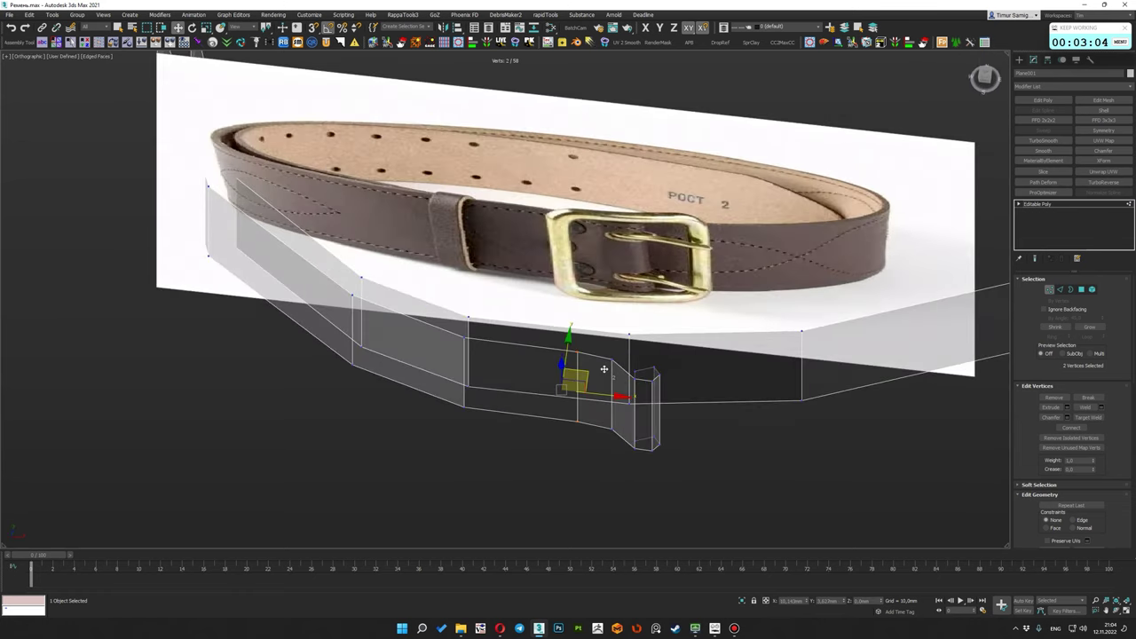
alt+middle_drag(665, 307, 598, 424)
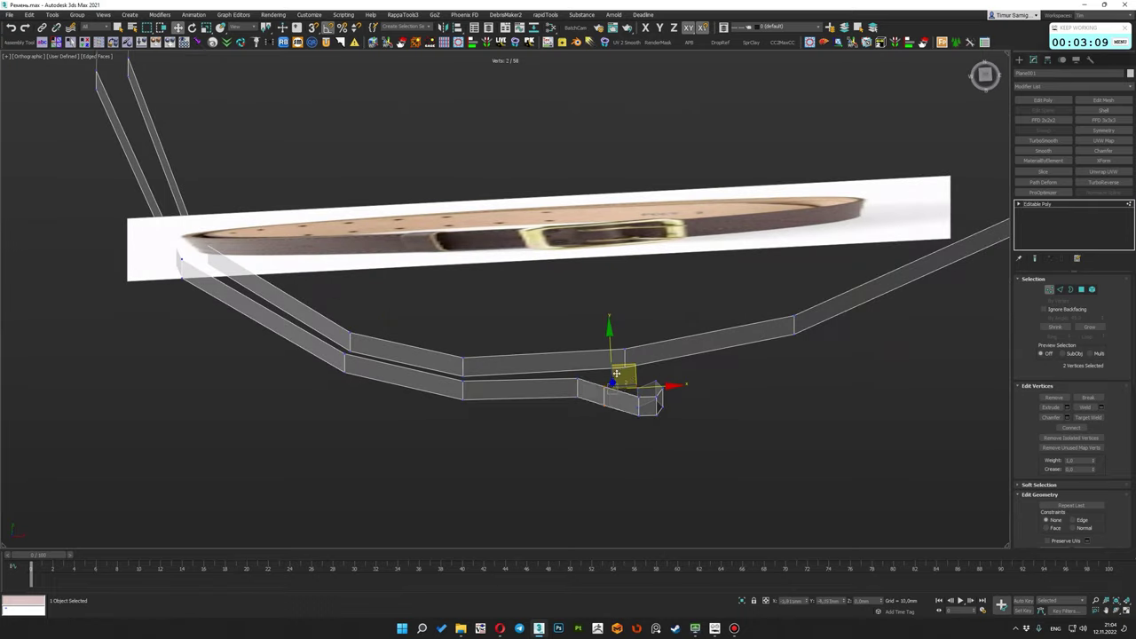
alt+middle_drag(616, 374, 679, 368)
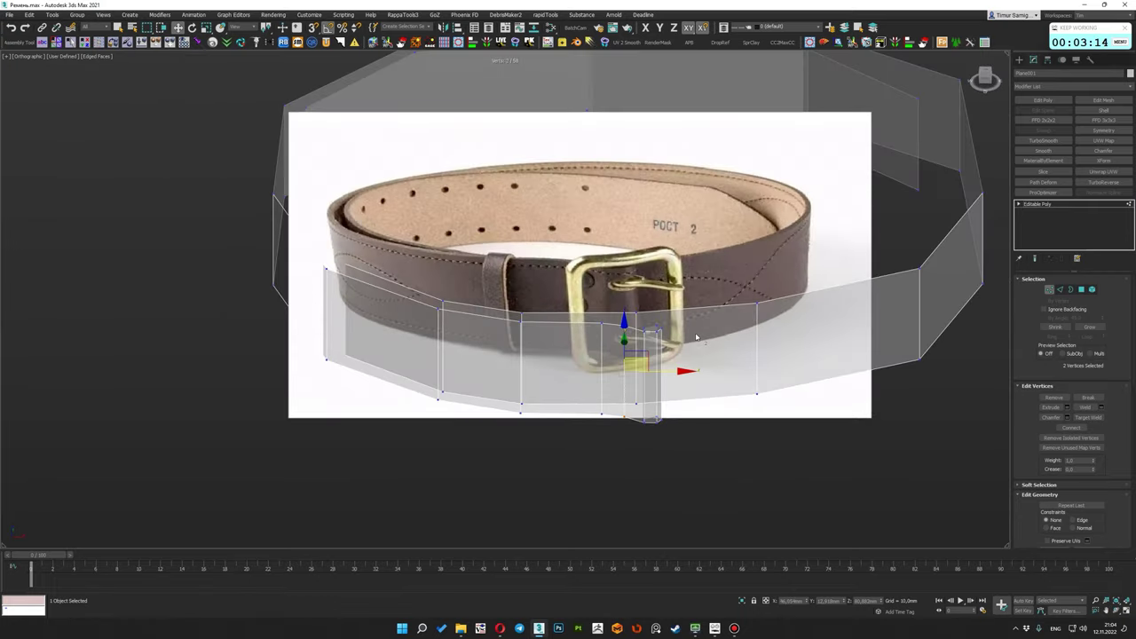
scroll(683, 338, up, 3)
mouse_move(657, 355)
alt+middle_down()
mouse_move(621, 409)
mouse_move(670, 386)
alt+middle_up()
click(640, 434)
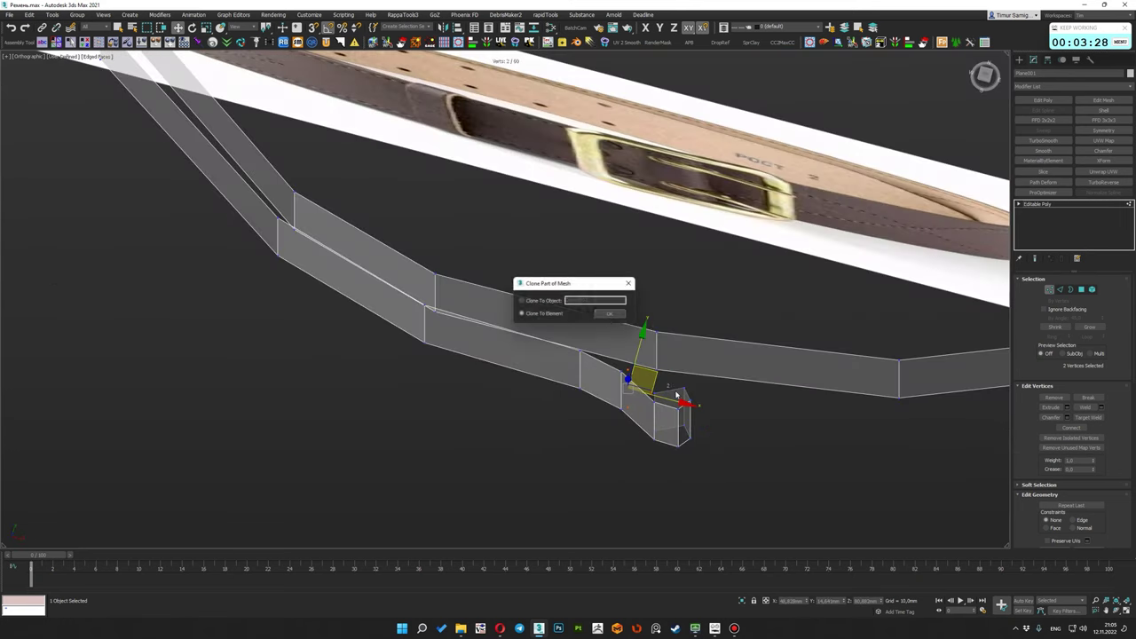
Extrude a new polygon from an edge of the folded tab
key(2)
click(650, 390)
shift+drag(650, 388, 630, 359)
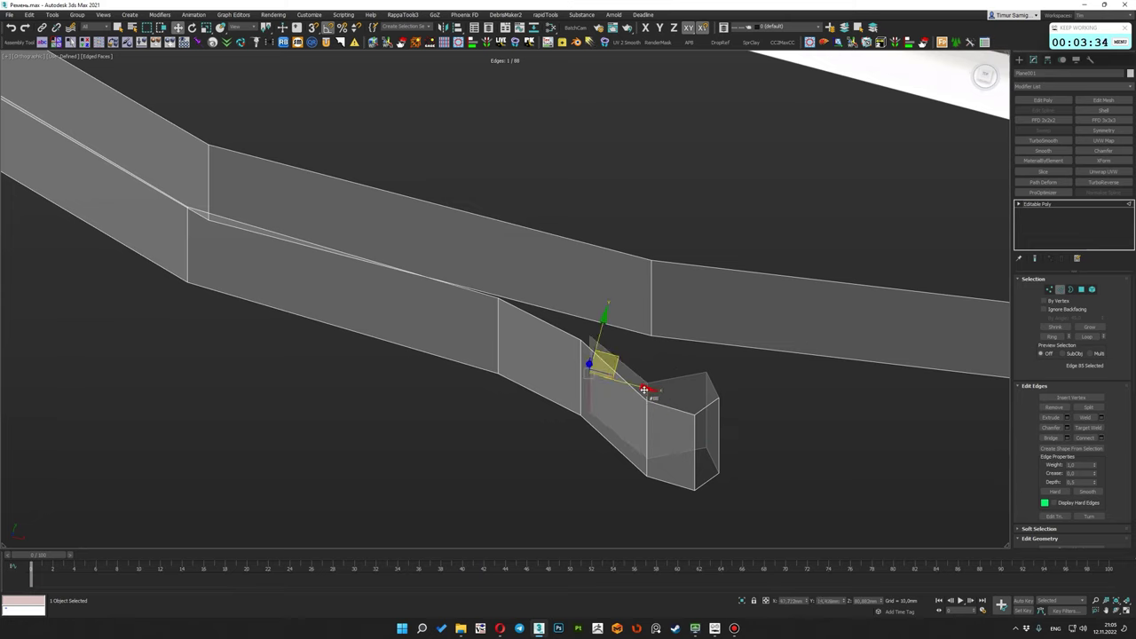
alt+middle_drag(644, 389, 688, 395)
alt+middle_drag(640, 333, 657, 324)
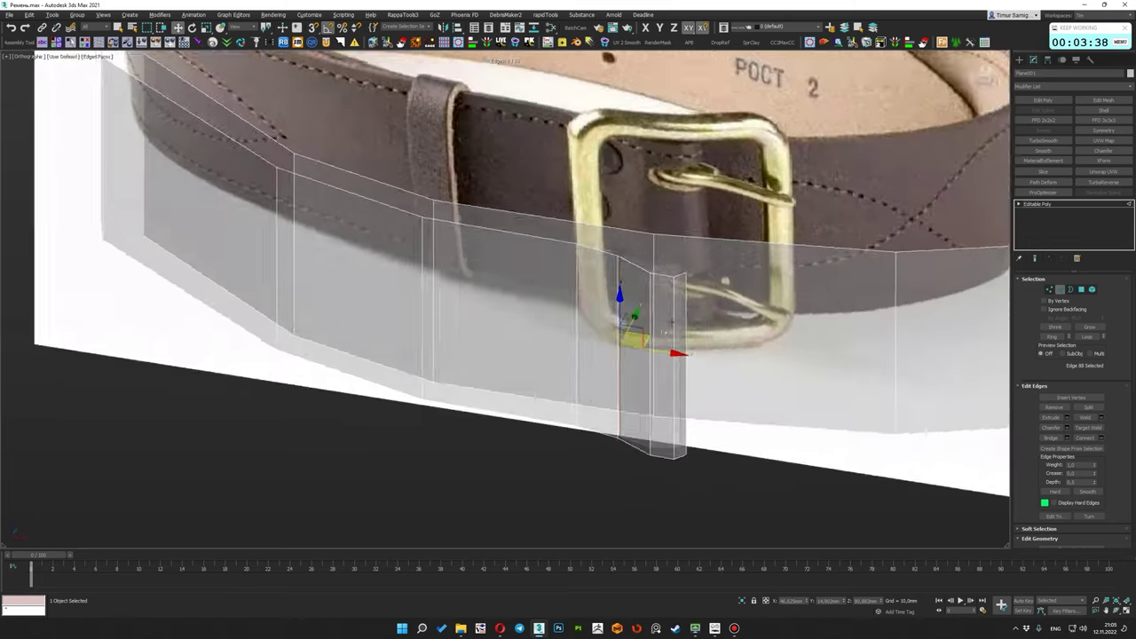
scroll(674, 313, up, 3)
key(f)
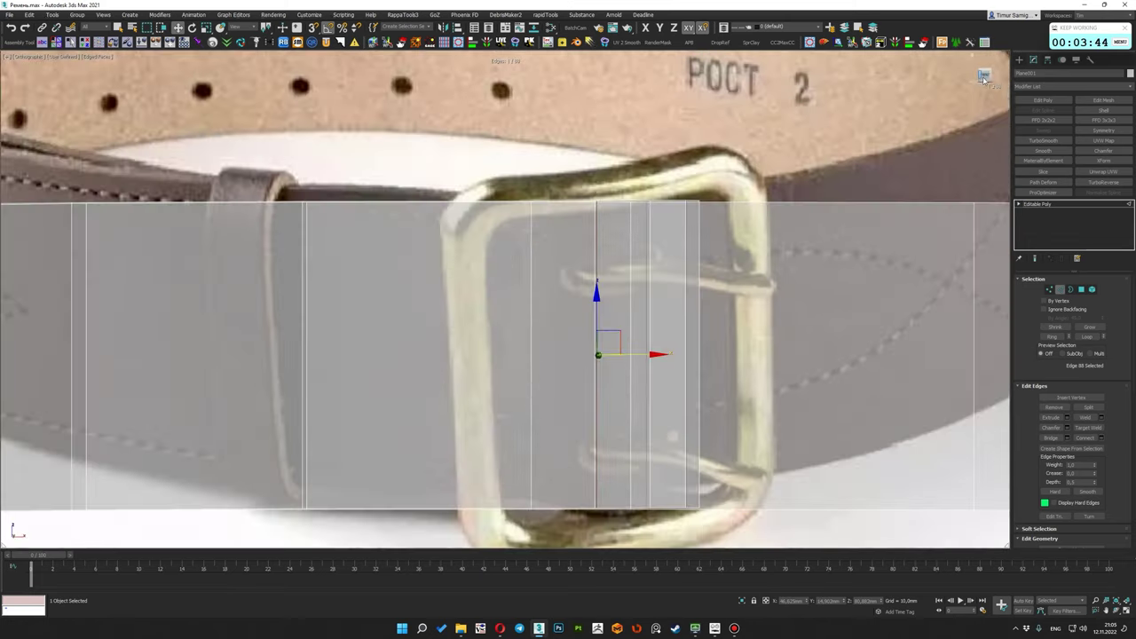
scroll(688, 266, up, 1)
scroll(695, 240, up, 3)
Cut across the strip, then select the buckle-fold edges and connect them
right_click(672, 240)
scroll(672, 240, down, 4)
mouse_move(621, 302)
alt+middle_down()
mouse_move(602, 350)
mouse_move(634, 266)
mouse_move(679, 311)
mouse_move(672, 295)
mouse_move(682, 328)
mouse_move(675, 301)
mouse_move(692, 284)
alt+middle_up()
scroll(634, 266, up, 4)
ctrl+click(679, 310)
ctrl+click(682, 329)
click(1102, 437)
mouse_move(1101, 438)
alt+middle_down()
mouse_move(507, 306)
mouse_move(639, 327)
mouse_move(514, 310)
alt+middle_up()
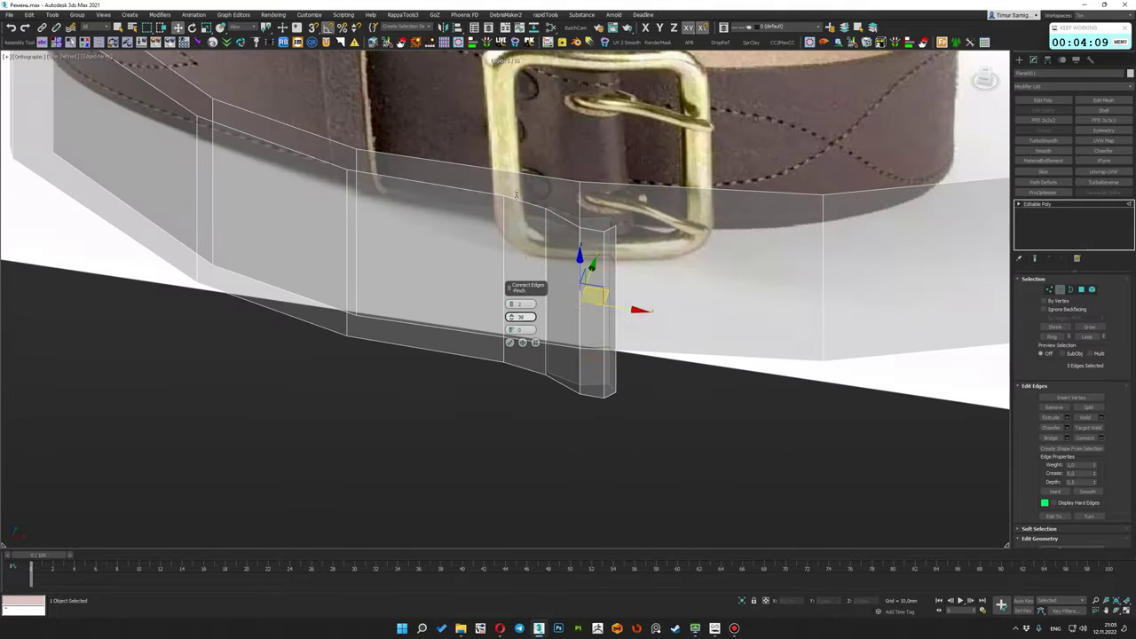
alt+middle_drag(515, 312, 644, 311)
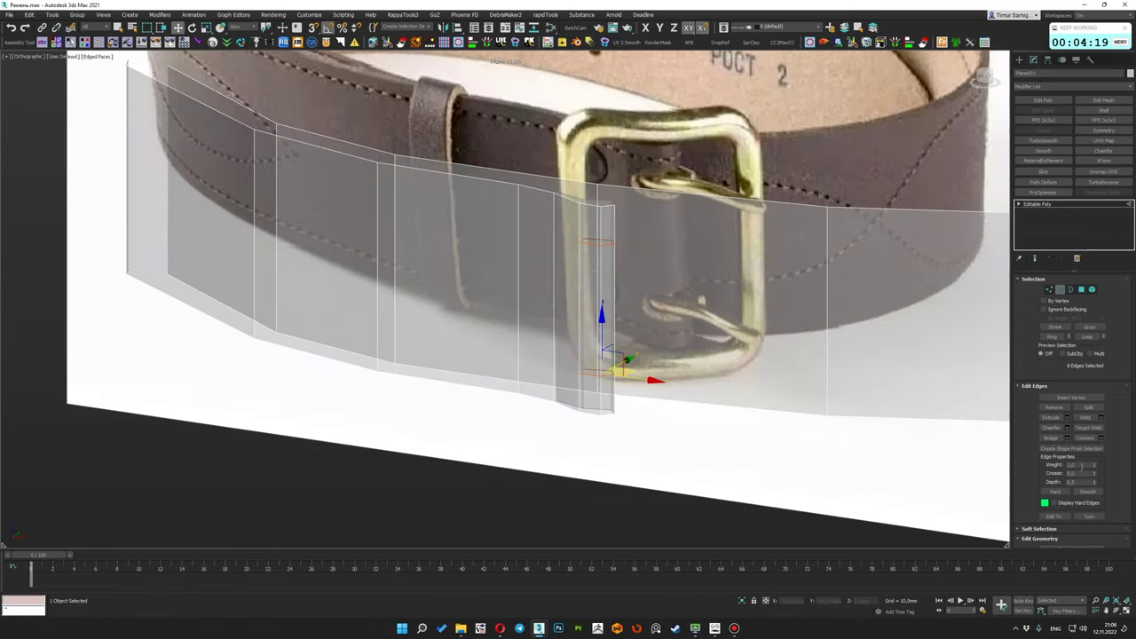
Chamfer the selected buckle-fold edges
click(1067, 429)
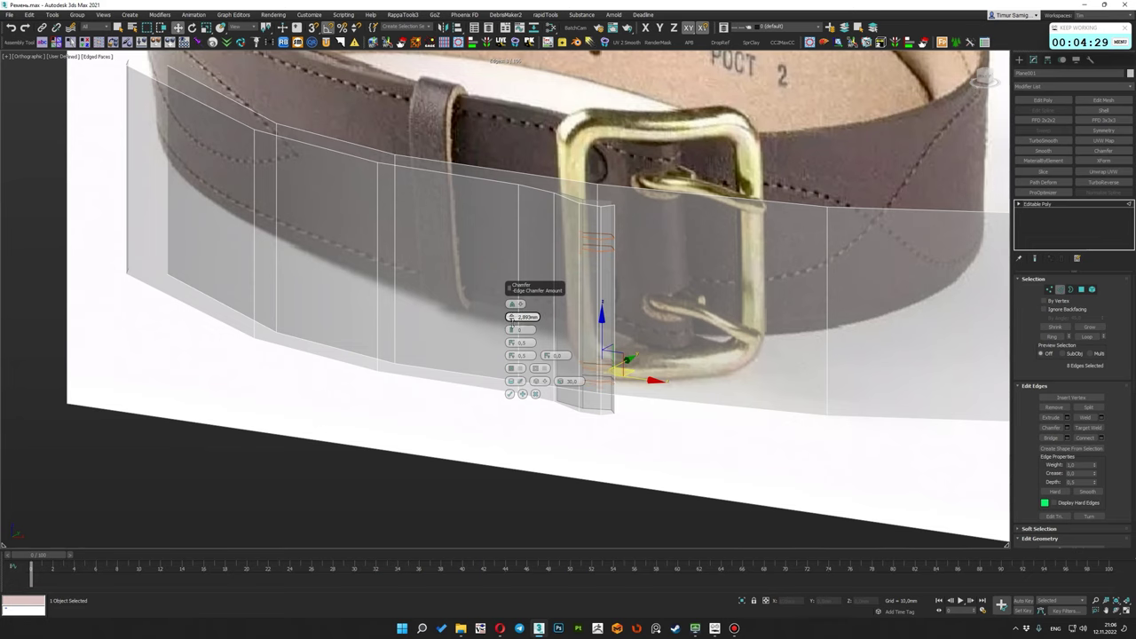
click(510, 394)
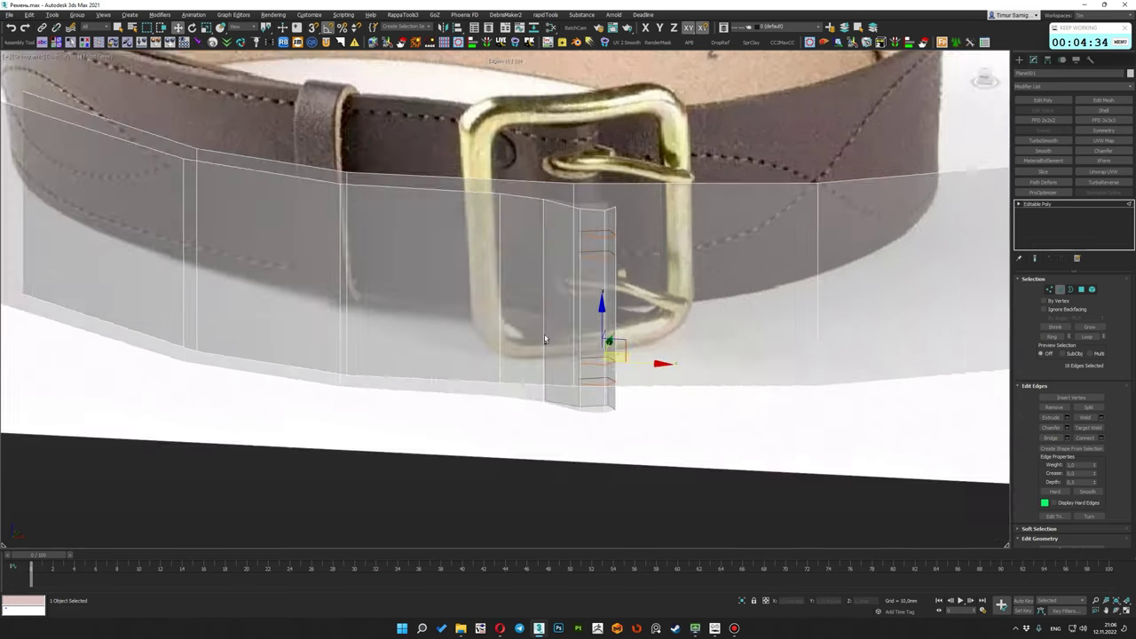
alt+middle_drag(533, 373, 622, 355)
scroll(670, 345, up, 3)
scroll(670, 345, up, 2)
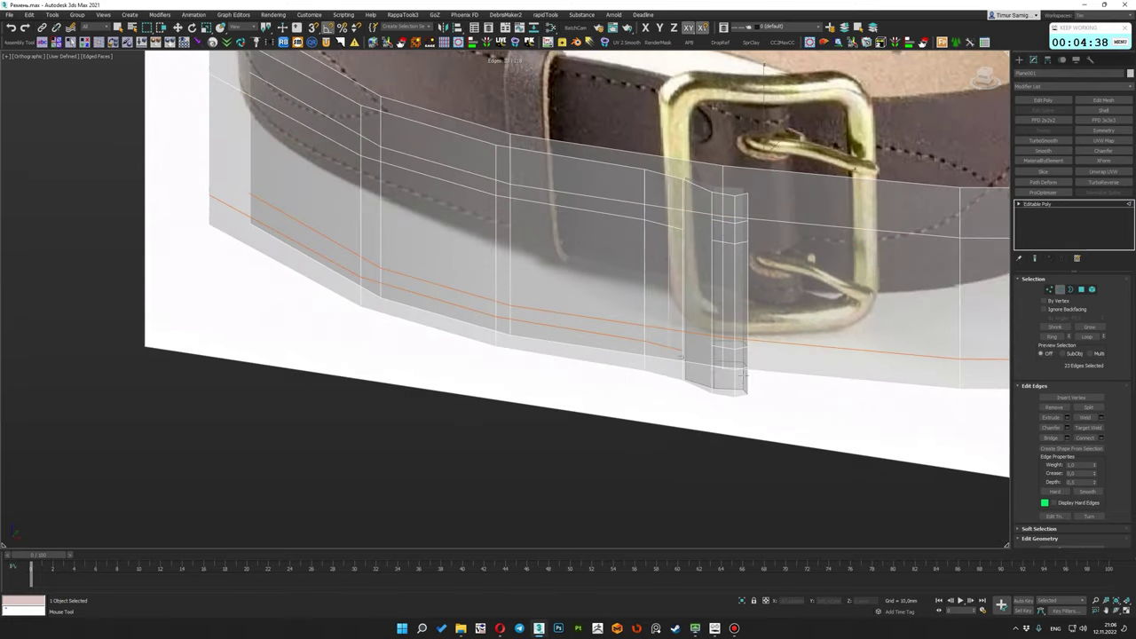
Inspect the fold's vertices, then select a face on the tab end in Polygon mode
key(1)
alt+middle_drag(729, 361, 722, 204)
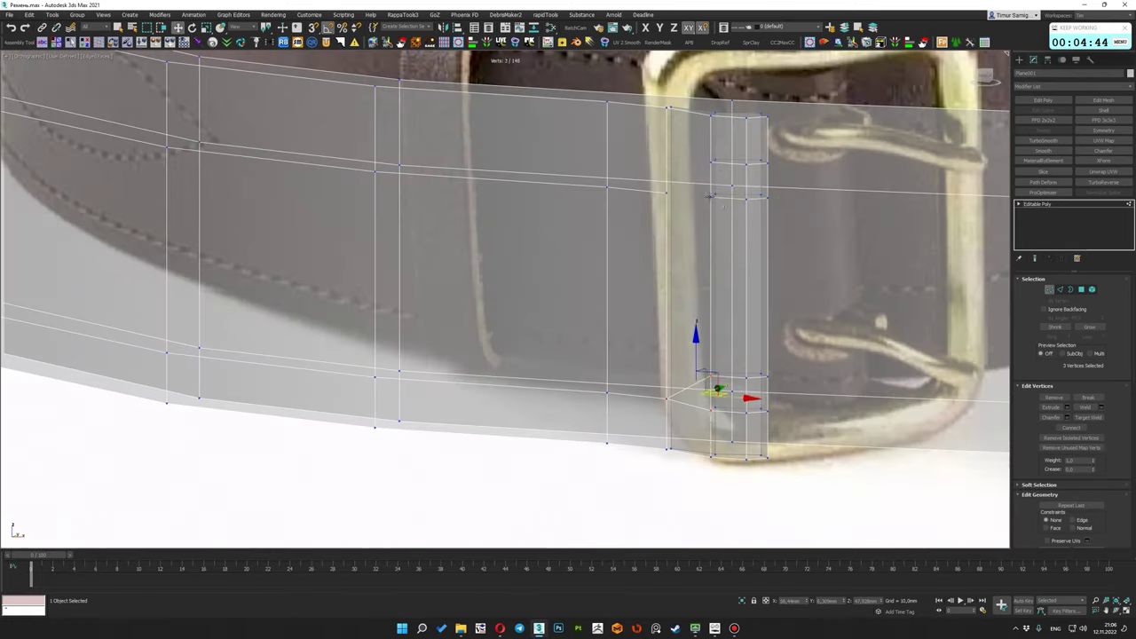
scroll(708, 169, down, 5)
mouse_move(621, 246)
alt+middle_down()
mouse_move(616, 263)
mouse_move(666, 230)
alt+middle_up()
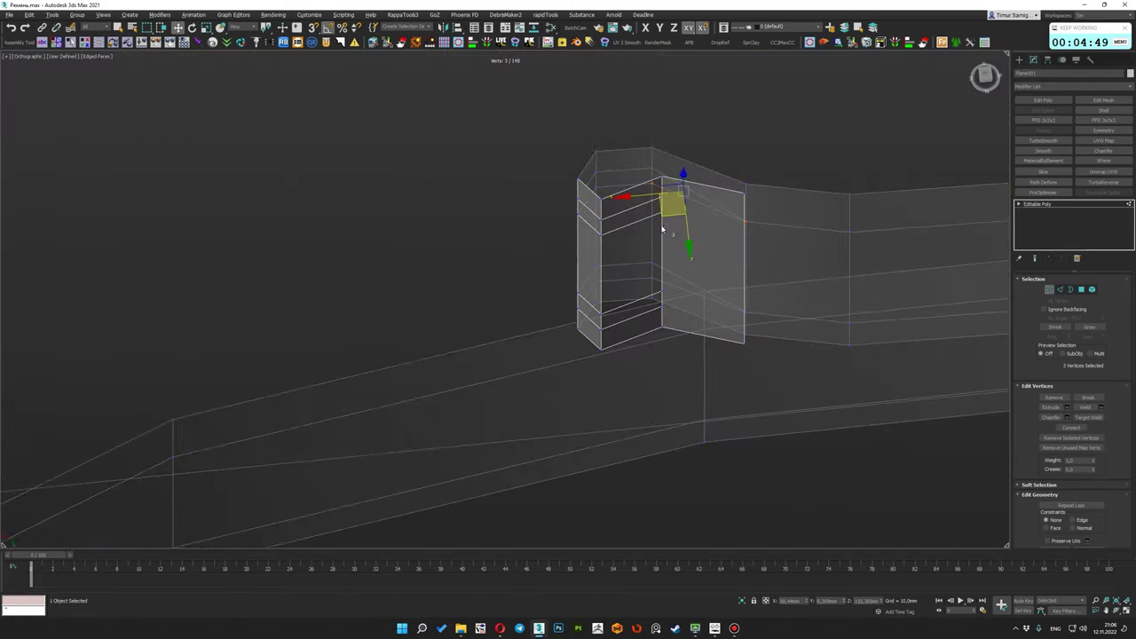
click(1082, 290)
scroll(611, 273, up, 4)
mouse_move(622, 266)
alt+middle_down()
mouse_move(674, 257)
mouse_move(644, 393)
mouse_move(604, 311)
alt+middle_up()
scroll(643, 385, up, 5)
Target Weld a vertex on the tab end onto its neighbour
key(4)
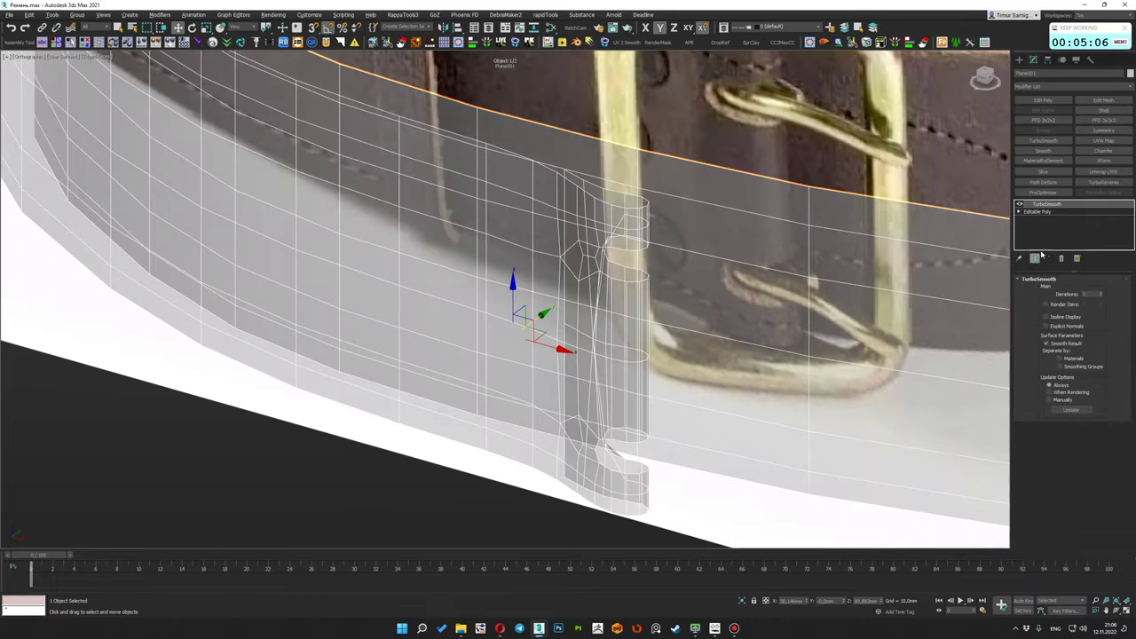
click(1057, 142)
alt+middle_drag(604, 258, 616, 263)
click(601, 264)
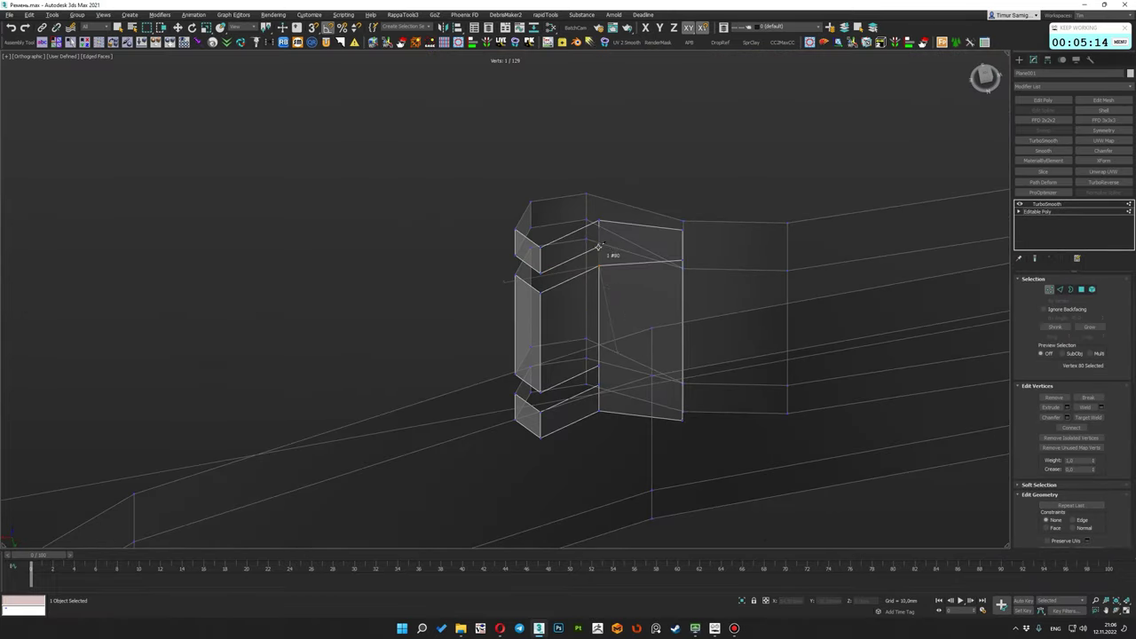
alt+middle_drag(687, 255, 568, 221)
scroll(755, 331, up, 3)
alt+middle_drag(755, 330, 772, 342)
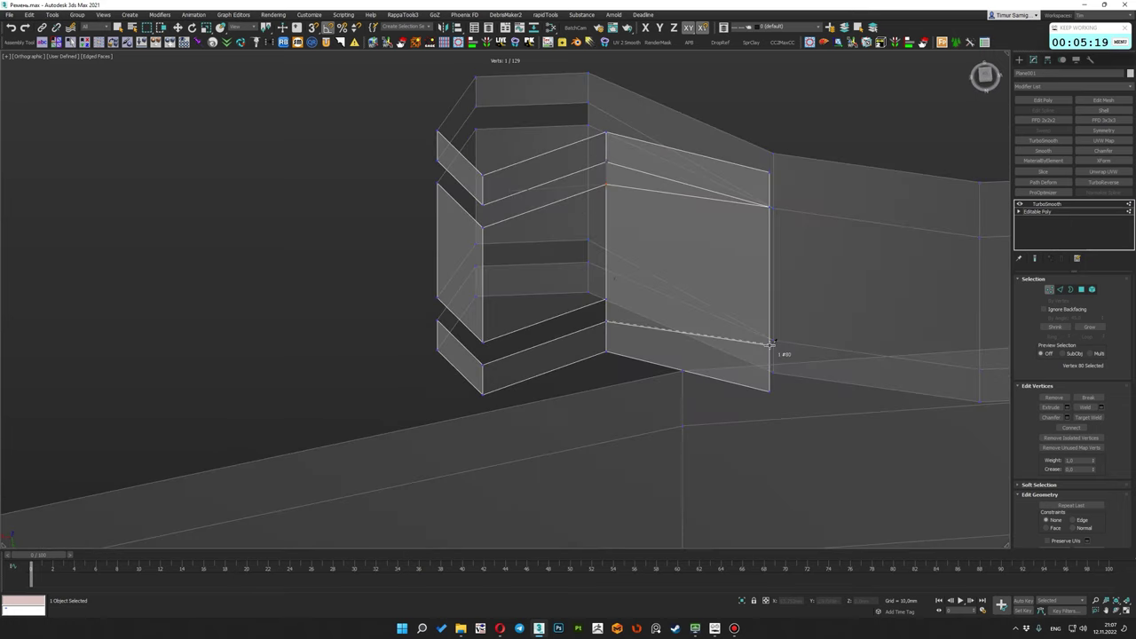
scroll(698, 354, up, 3)
mouse_move(699, 354)
alt+middle_down()
mouse_move(755, 351)
mouse_move(782, 267)
mouse_move(760, 187)
mouse_move(674, 337)
mouse_move(622, 382)
mouse_move(634, 399)
alt+middle_up()
scroll(754, 350, down, 3)
key(f)
scroll(675, 337, up, 3)
Shift-drag the tab's outer end edges to extend it with new faces
key(2)
click(629, 373)
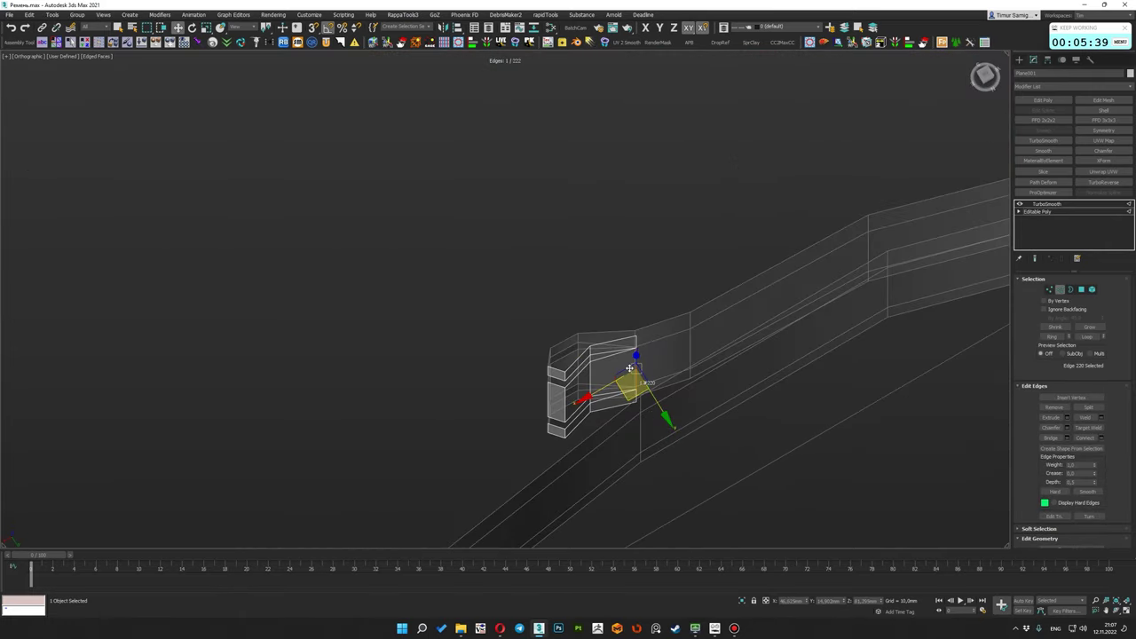
scroll(629, 368, up, 5)
scroll(630, 368, down, 3)
ctrl+click(503, 393)
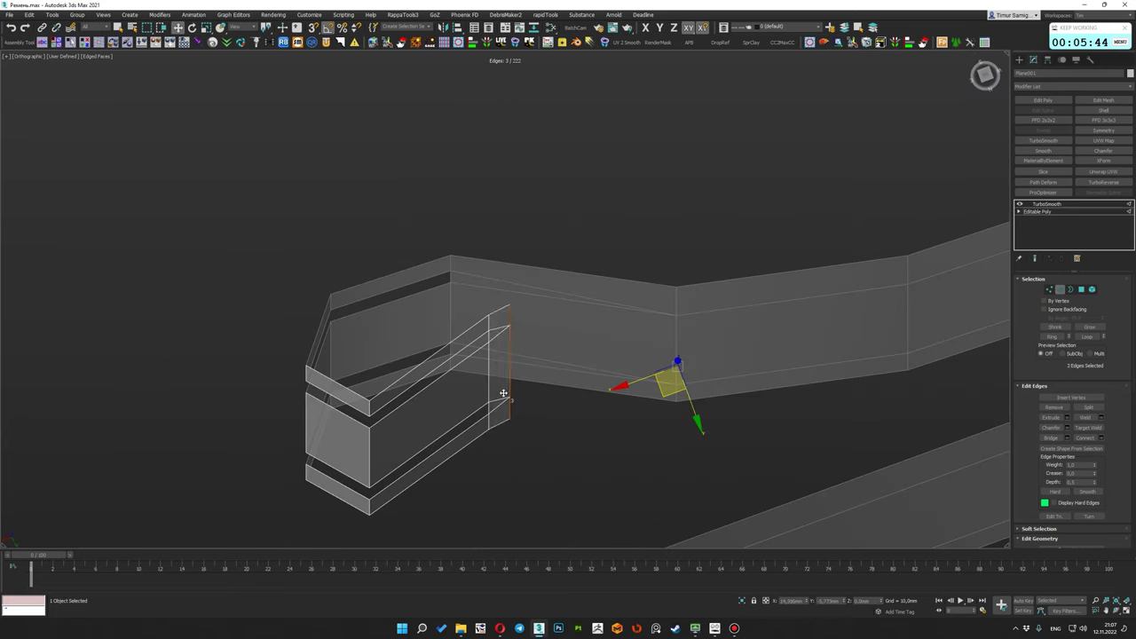
shift+drag(512, 393, 667, 391)
click(1048, 211)
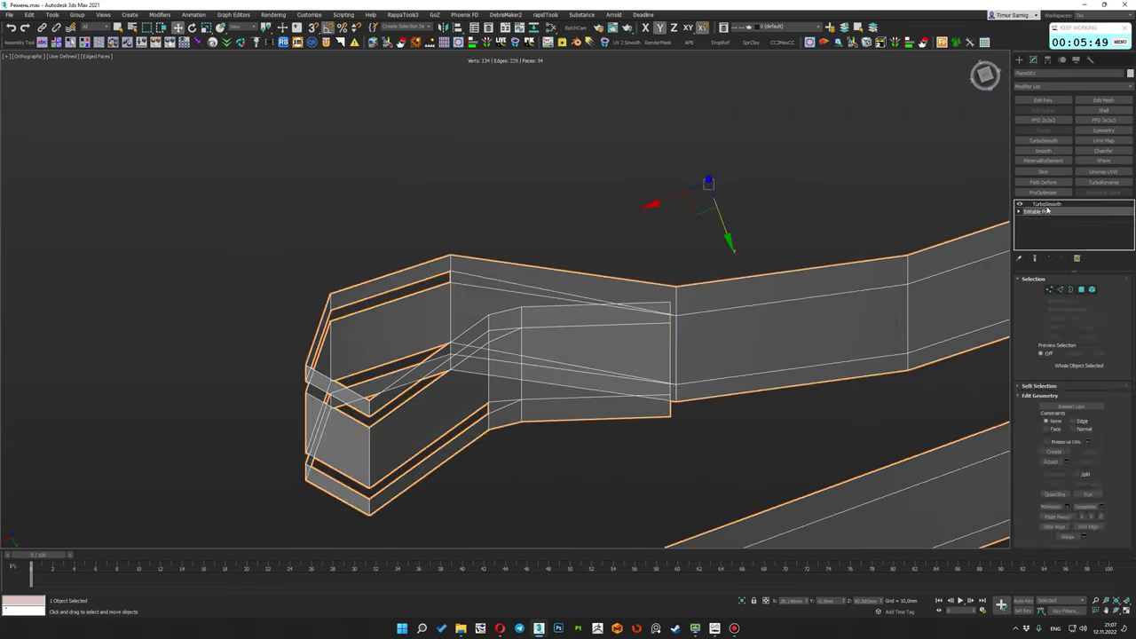
Show the TurboSmooth result and review the belt's Object Properties
click(1046, 204)
scroll(594, 330, up, 5)
scroll(633, 269, down, 10)
scroll(642, 340, up, 8)
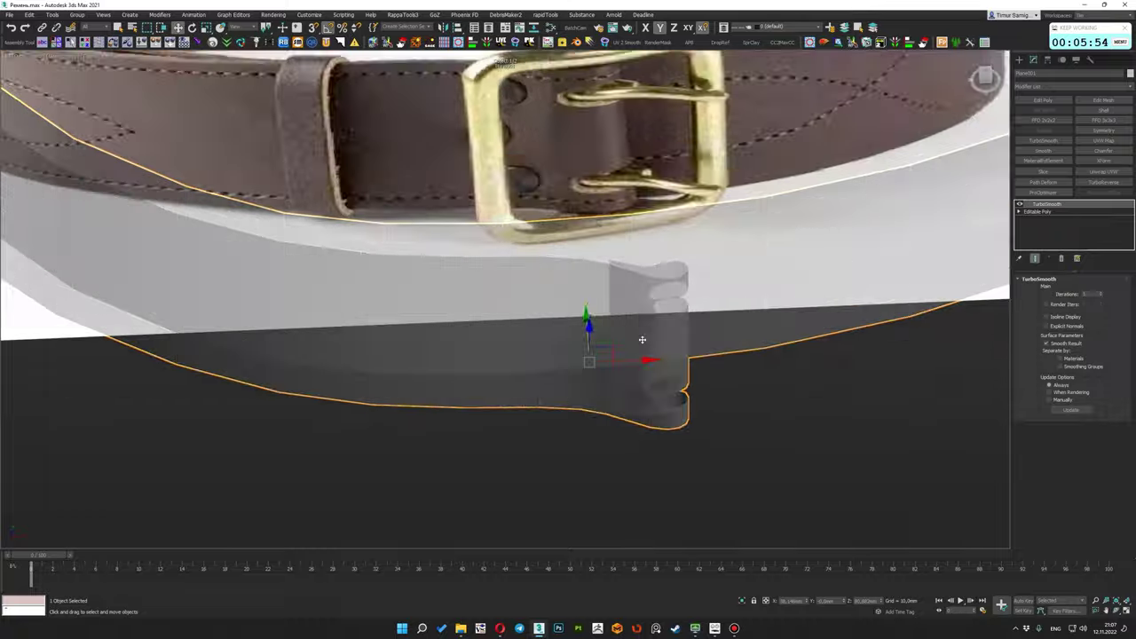
scroll(642, 340, down, 3)
right_click(575, 336)
click(616, 426)
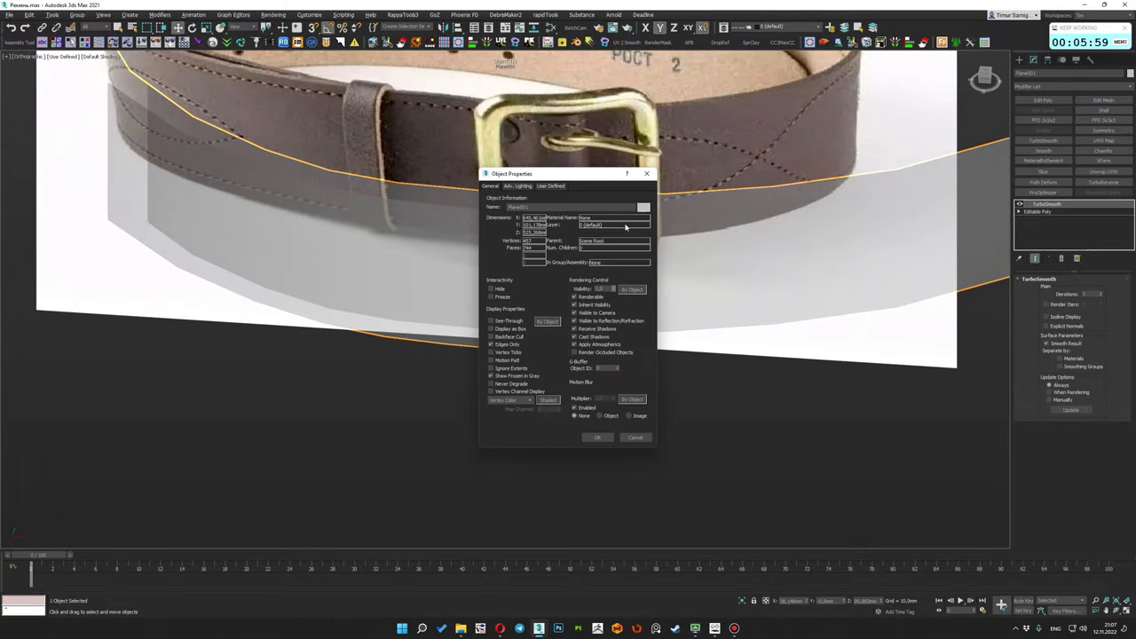
click(596, 437)
scroll(585, 384, up, 5)
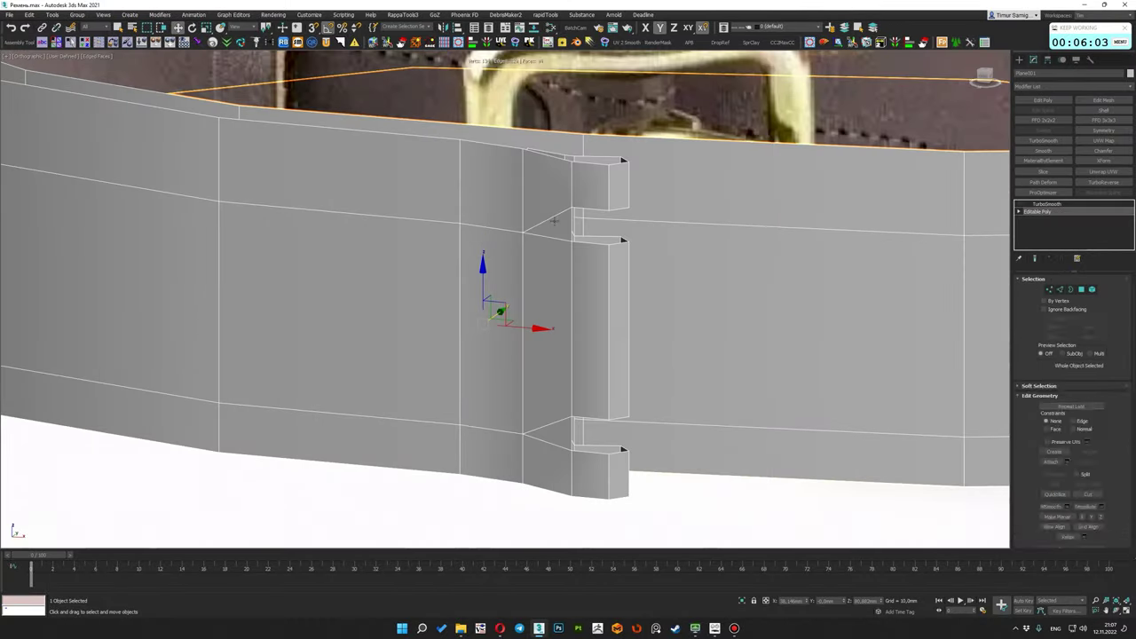
Recheck the tab-end edges with edged faces shown, then add a Shell modifier
key(2)
alt+middle_drag(629, 208, 553, 338)
click(581, 186)
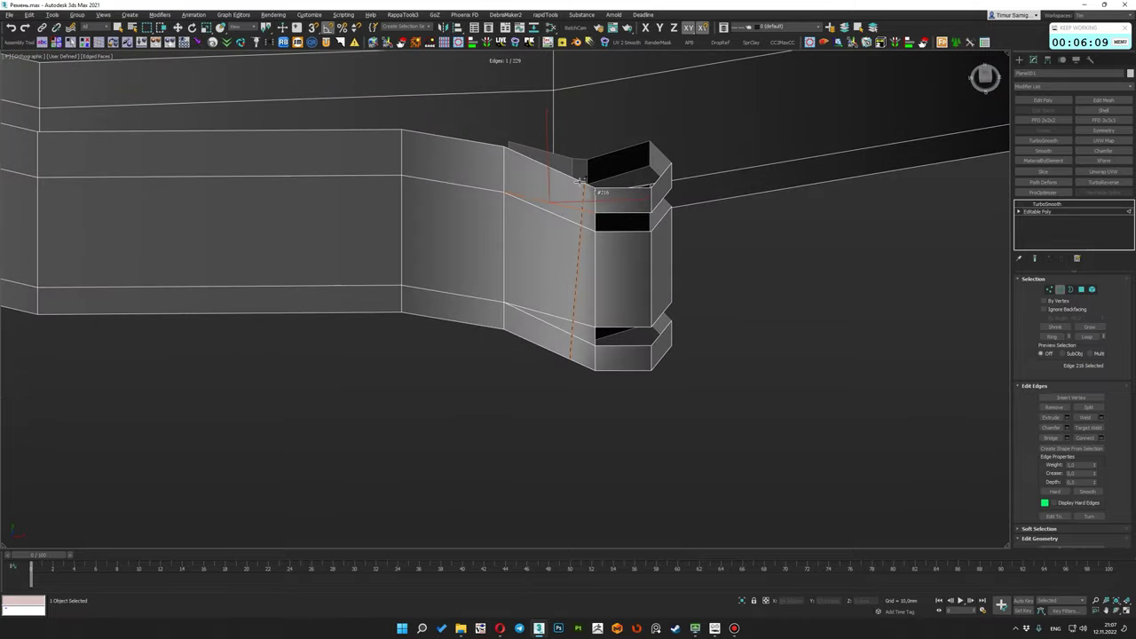
alt+middle_drag(581, 271, 593, 248)
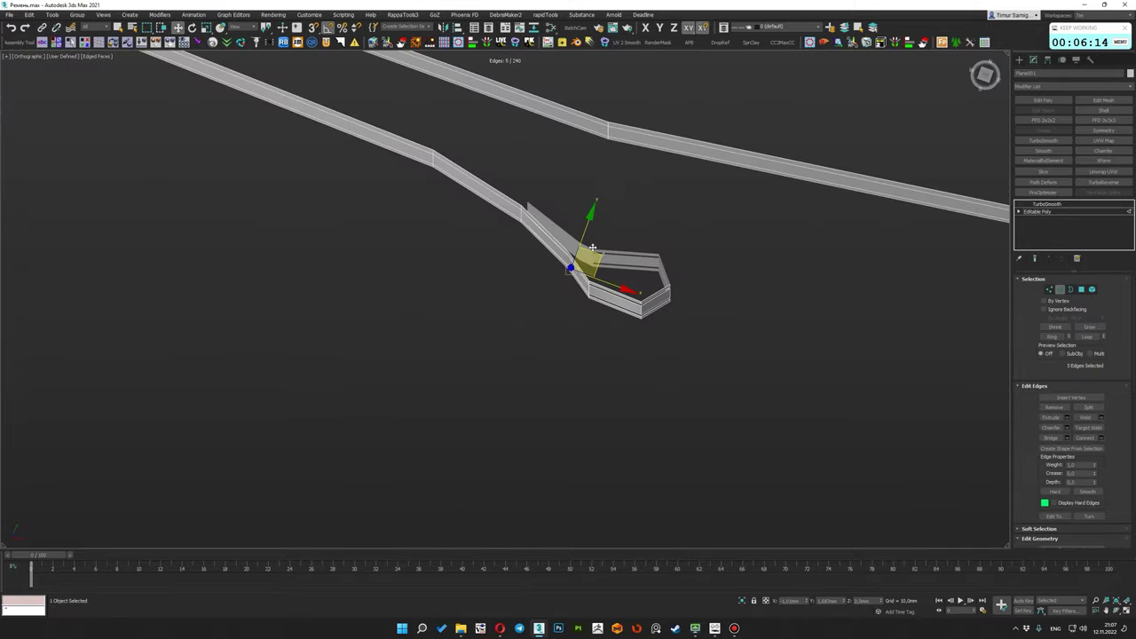
scroll(599, 252, up, 6)
click(1048, 204)
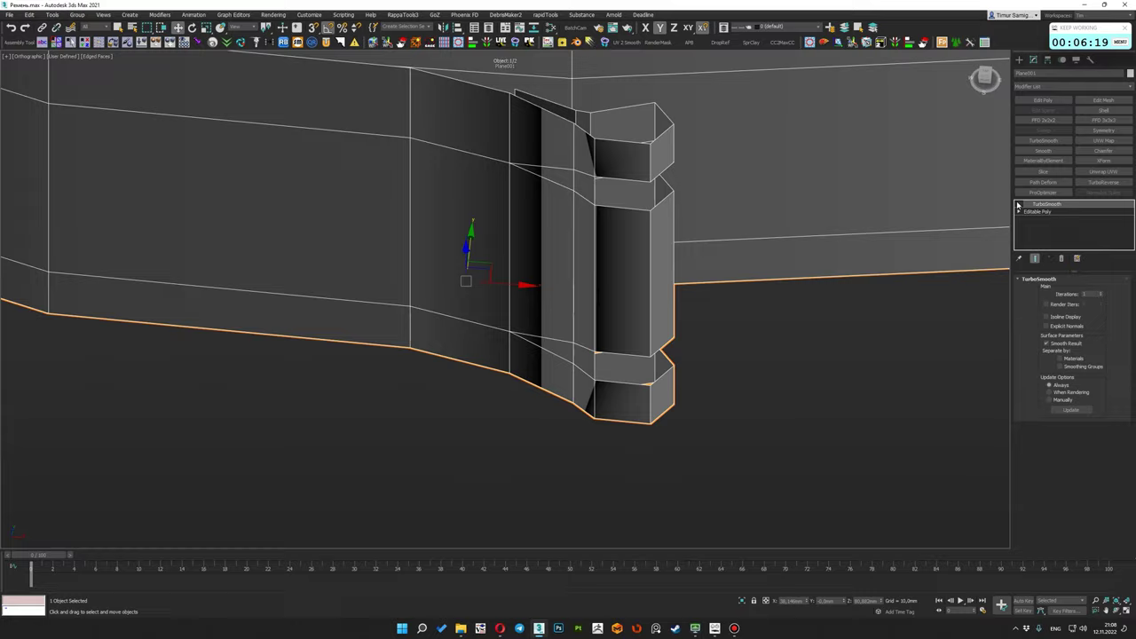
mouse_move(558, 256)
alt+middle_down()
mouse_move(844, 293)
mouse_move(622, 284)
alt+middle_up()
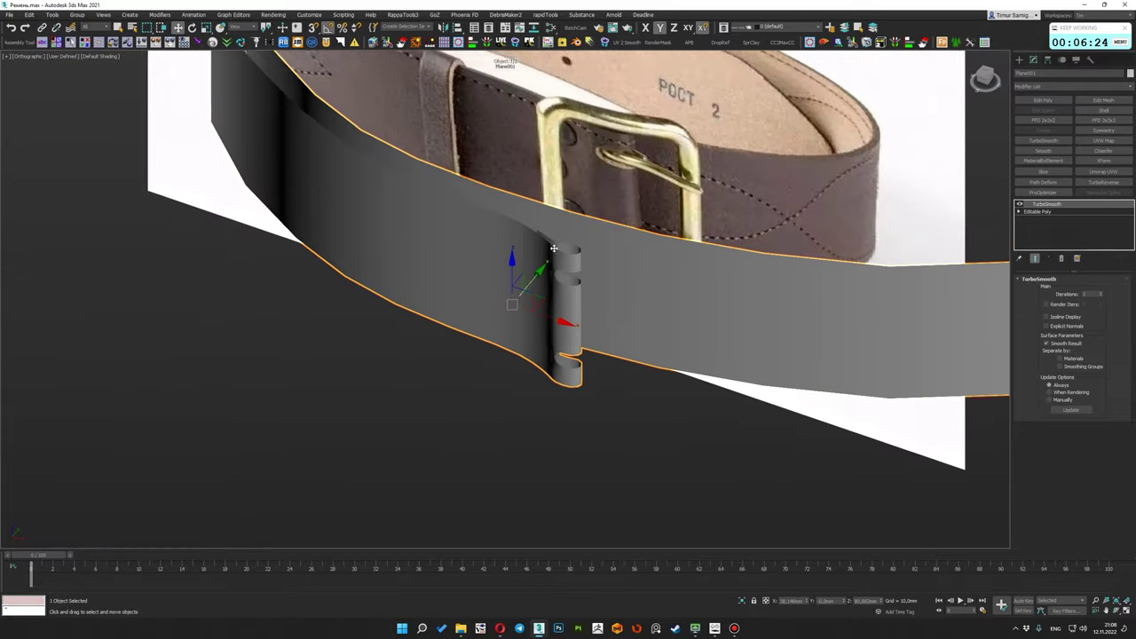
key(F4)
scroll(520, 269, up, 4)
click(1103, 110)
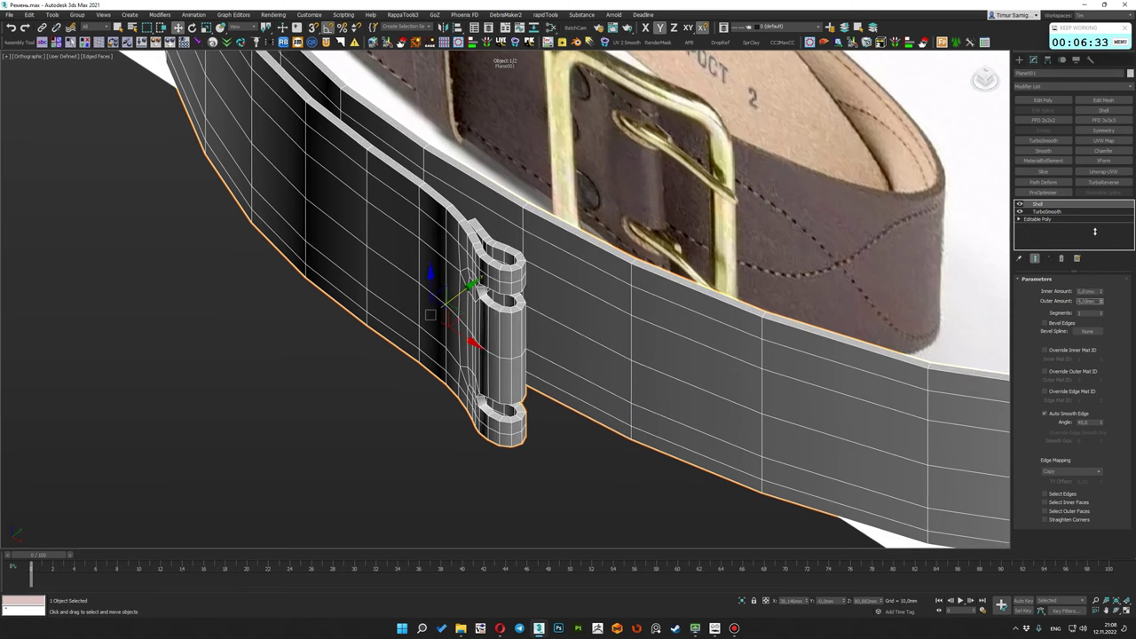
Return to the base strap mesh and select an edge near the belt's free end
scroll(774, 324, down, 5)
alt+middle_drag(774, 323, 764, 266)
click(1037, 218)
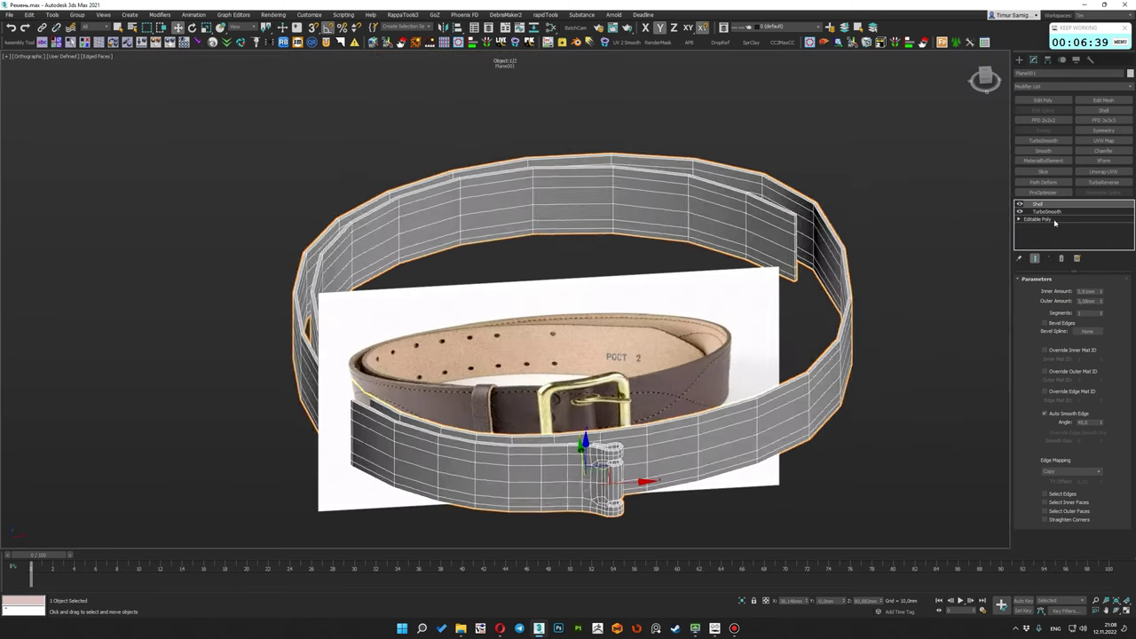
scroll(731, 214, up, 3)
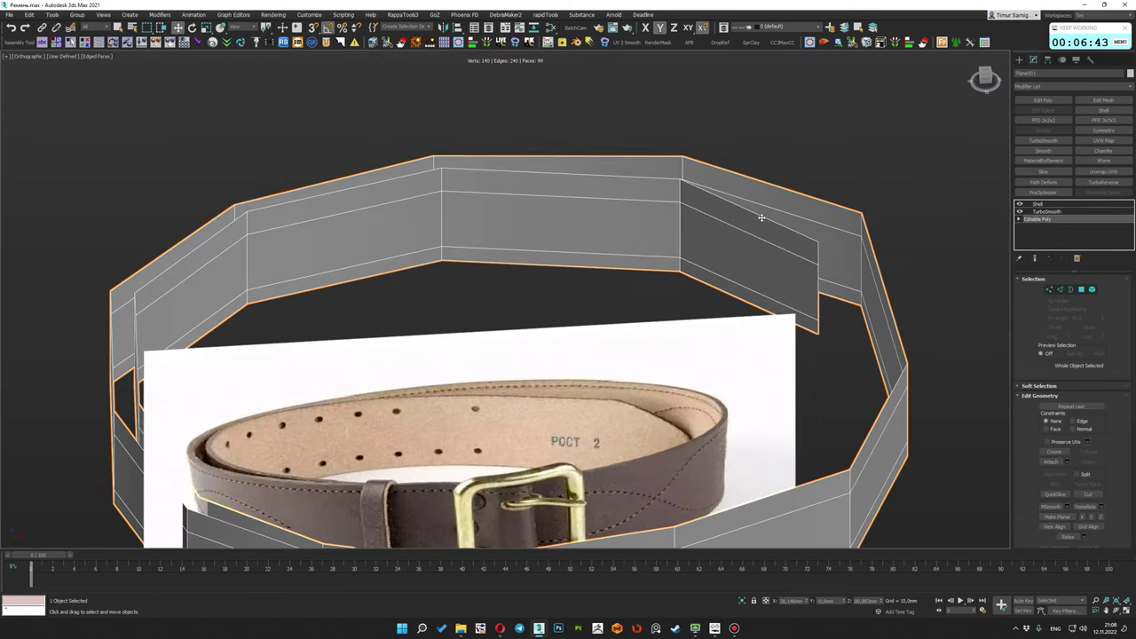
key(2)
click(750, 221)
mouse_move(715, 273)
alt+middle_down()
mouse_move(809, 299)
mouse_move(805, 220)
alt+middle_up()
Slide the two strap-tip vertices together along edges with Edge constraint, then check the shaded belt
key(1)
scroll(804, 240, up, 5)
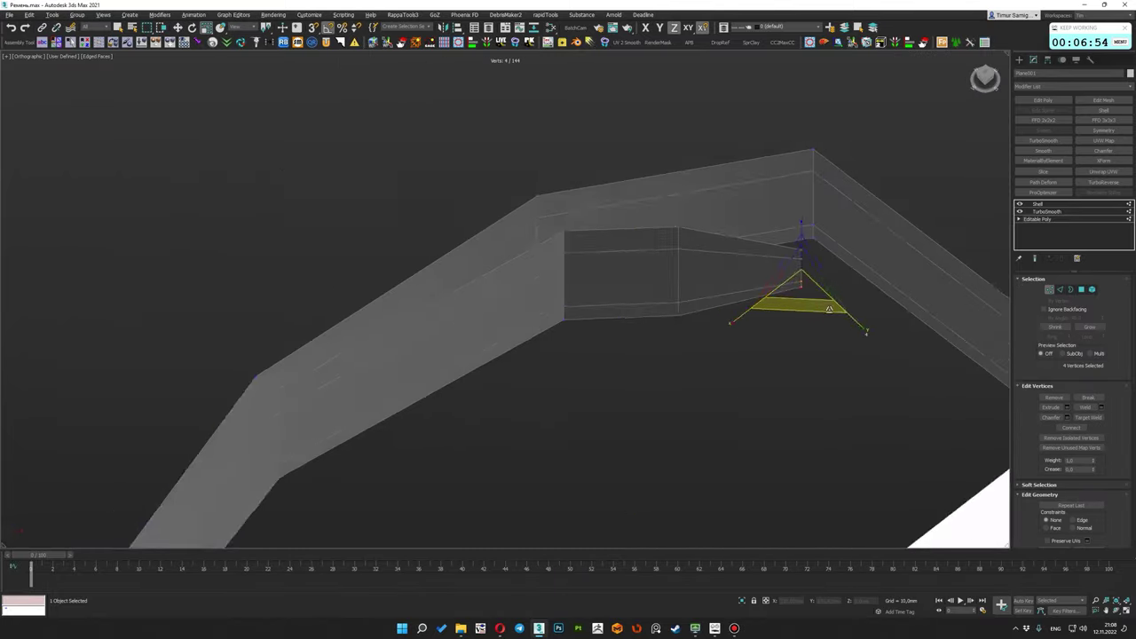
click(817, 257)
key(shift+x)
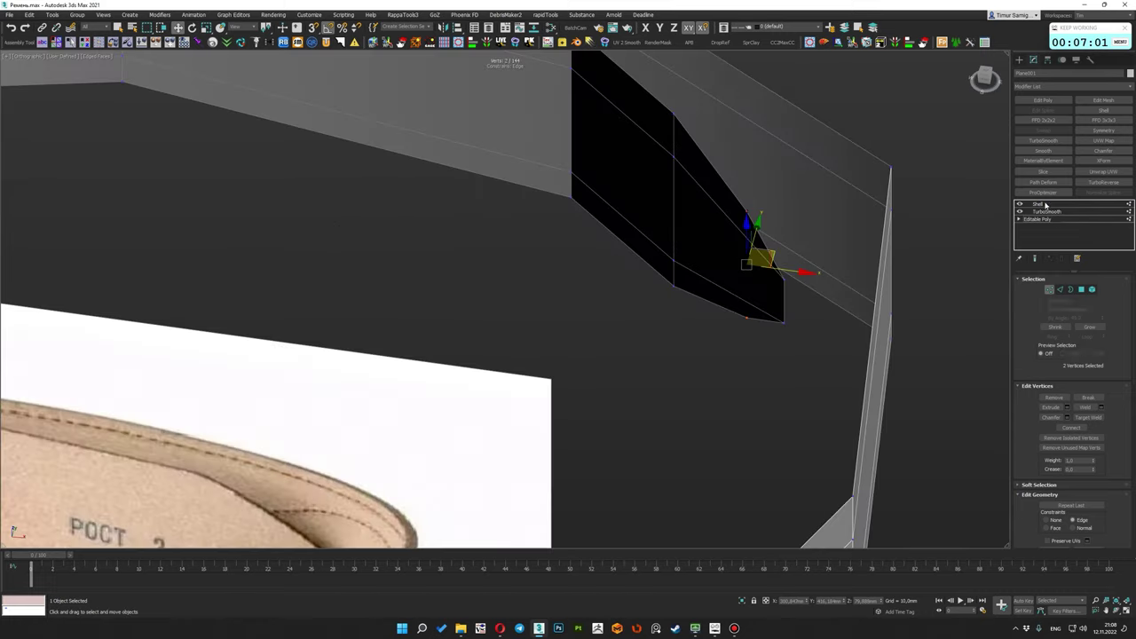
scroll(751, 234, down, 6)
key(F4)
mouse_move(751, 234)
alt+middle_down()
mouse_move(787, 249)
mouse_move(711, 235)
mouse_move(732, 232)
alt+middle_up()
key(F4)
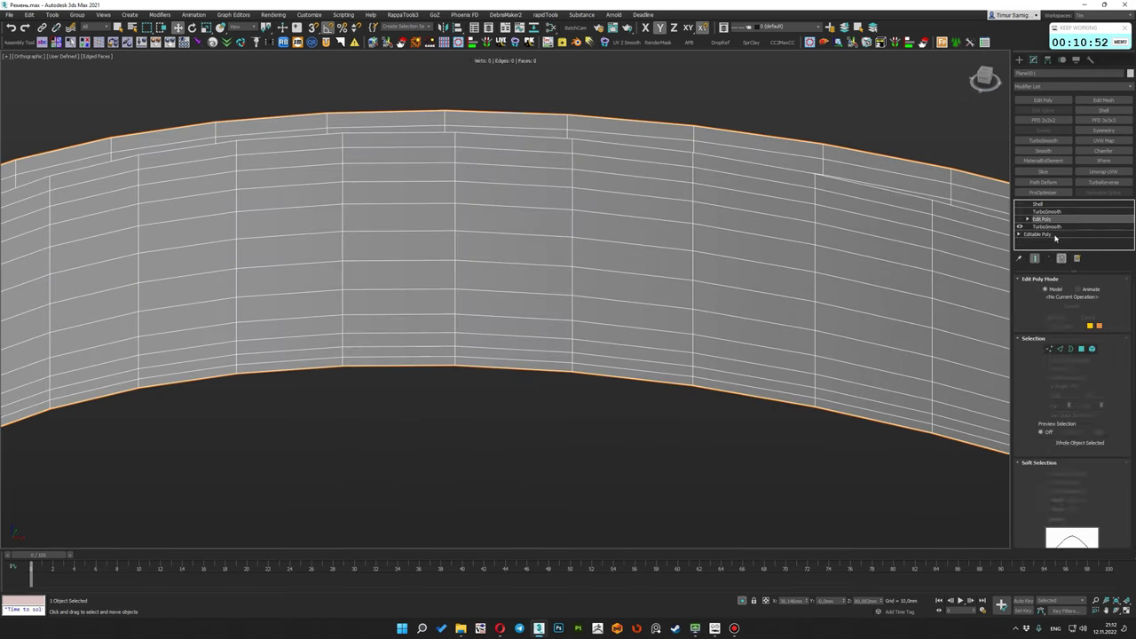
Delete the extra Edit Poly and nudge the overlapping strap vertices into place
click(1077, 258)
alt+middle_drag(675, 310, 725, 308)
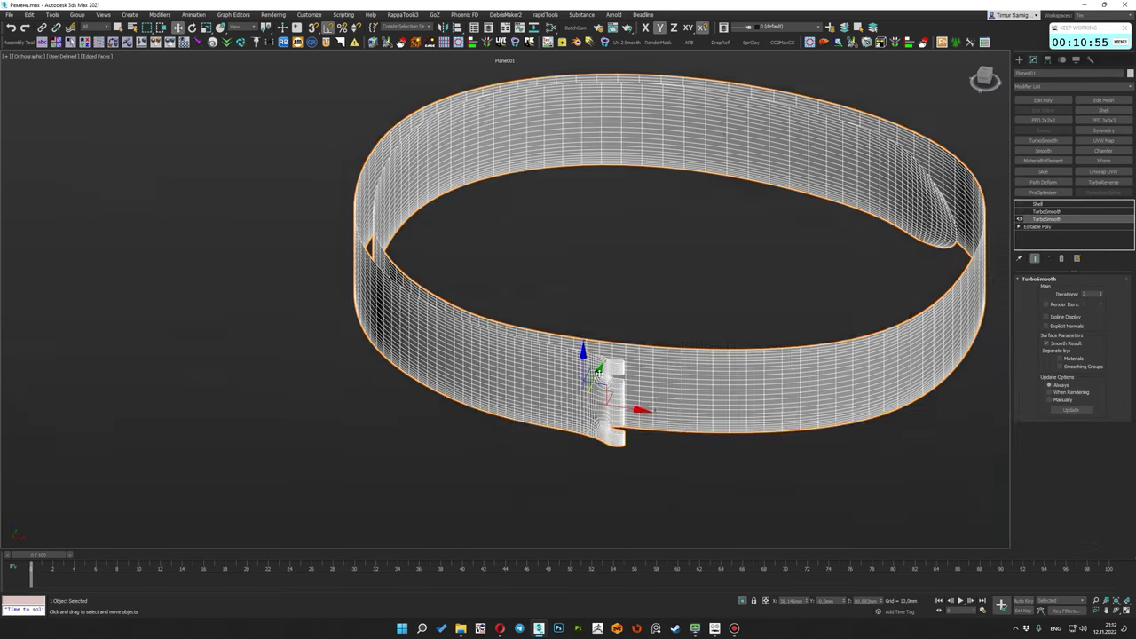
scroll(725, 308, up, 5)
key(F4)
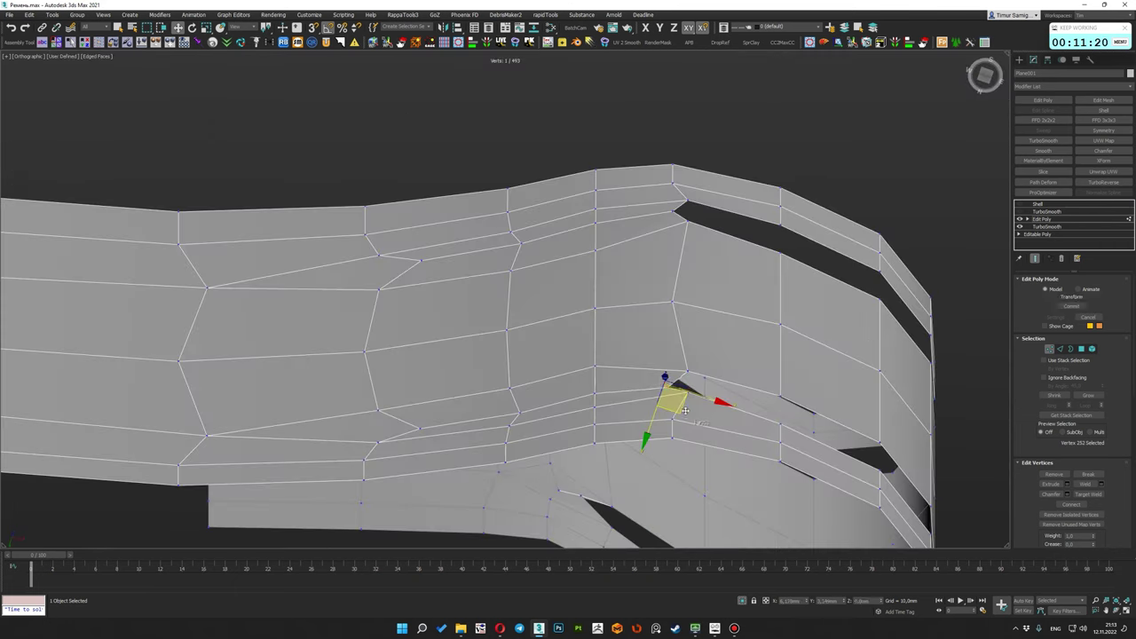
drag(707, 235, 701, 238)
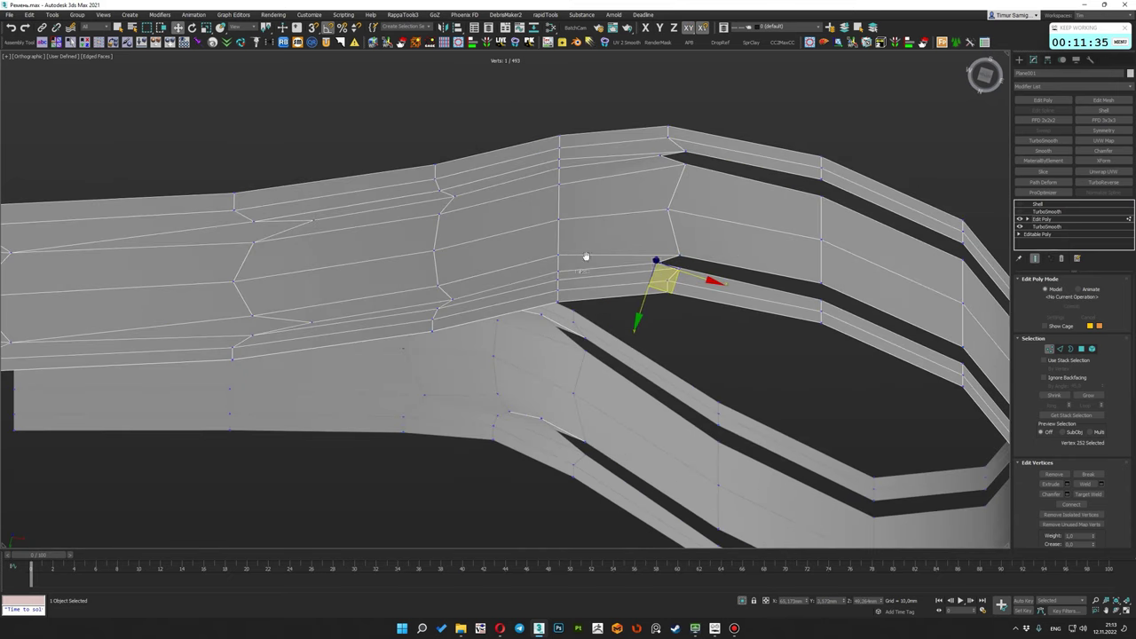
scroll(586, 258, down, 5)
scroll(642, 246, up, 5)
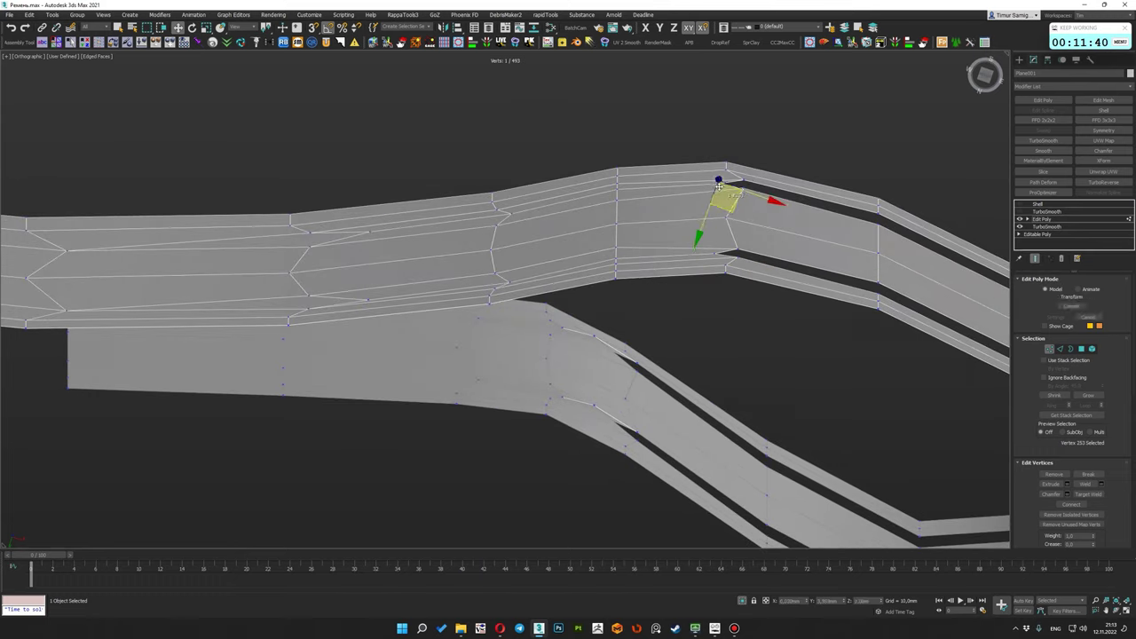
alt+middle_drag(719, 187, 758, 206)
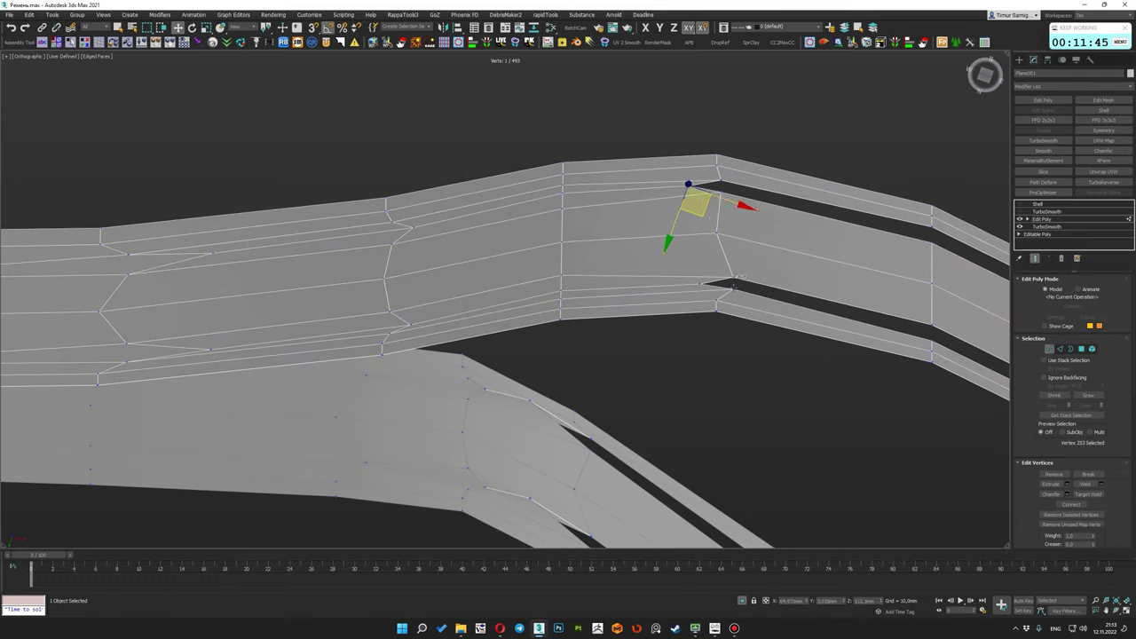
Preview the smoothed ring from the side, then return to editing the unsmoothed strap's edges
click(1047, 212)
mouse_move(752, 327)
alt+middle_down()
mouse_move(713, 340)
mouse_move(852, 293)
alt+middle_up()
scroll(974, 268, down, 4)
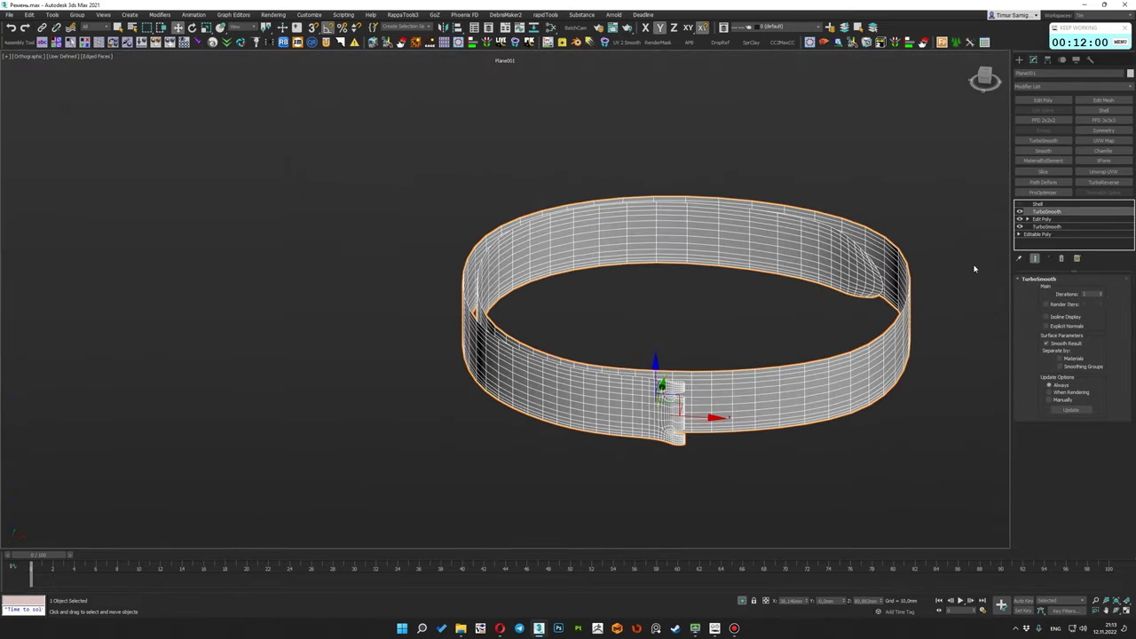
click(1043, 220)
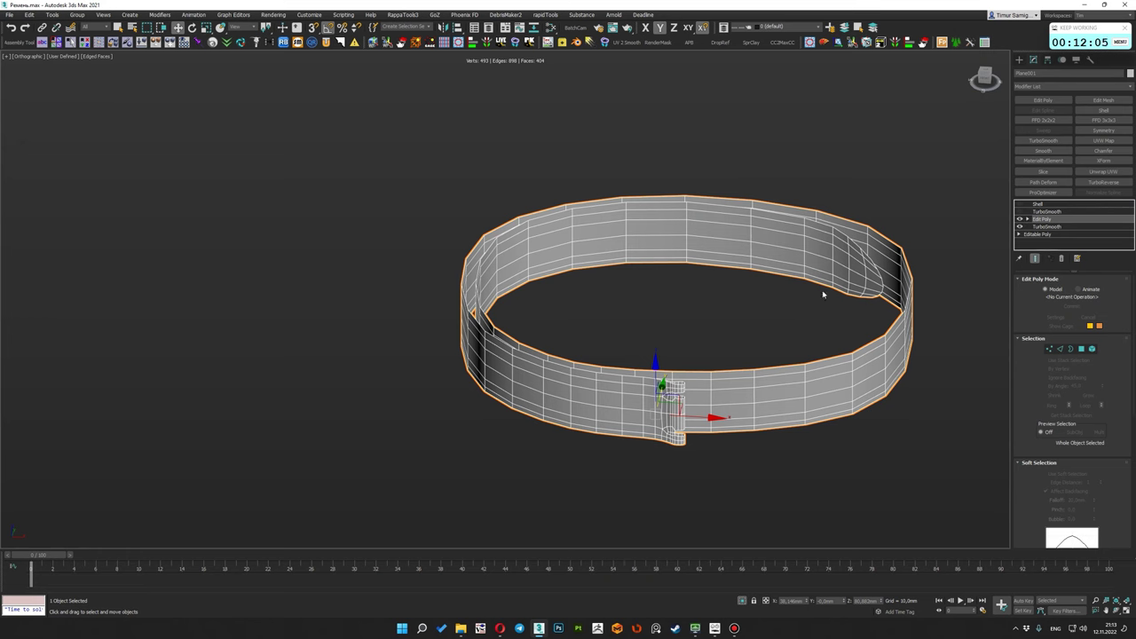
alt+middle_drag(823, 293, 743, 304)
scroll(743, 304, up, 5)
scroll(680, 396, down, 5)
scroll(746, 294, up, 5)
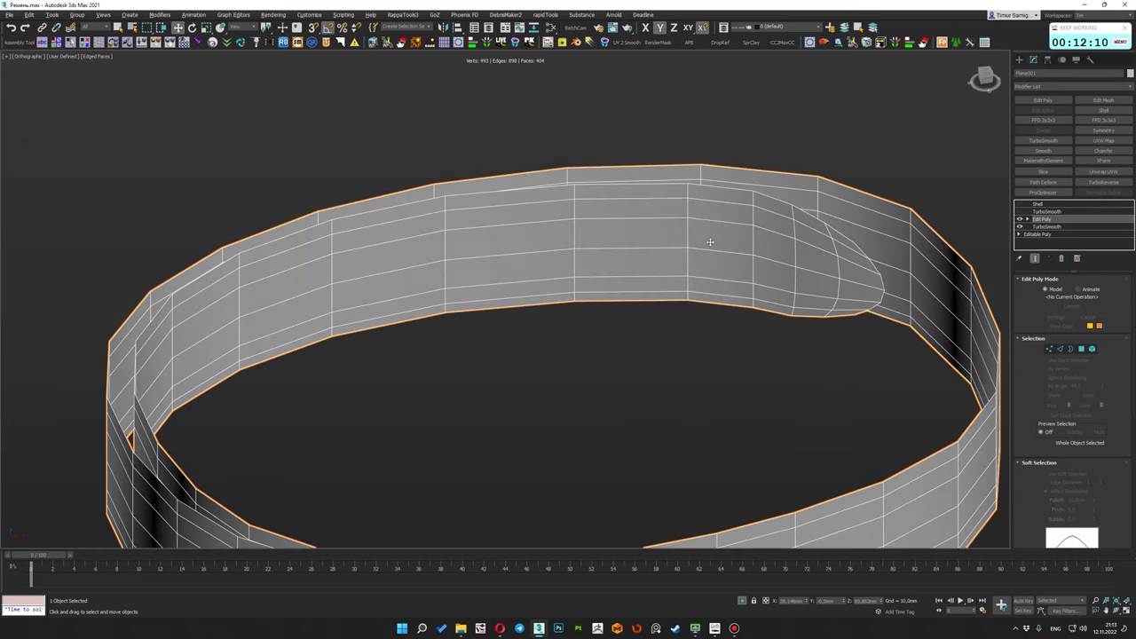
alt+middle_drag(711, 241, 730, 252)
key(2)
mouse_move(548, 257)
alt+middle_down()
mouse_move(609, 284)
mouse_move(603, 266)
mouse_move(529, 212)
mouse_move(654, 219)
mouse_move(431, 183)
mouse_move(664, 249)
mouse_move(611, 190)
alt+middle_up()
Orbit around the ring and preview it smoothed with the edge overlay hidden
alt+middle_drag(373, 195, 561, 219)
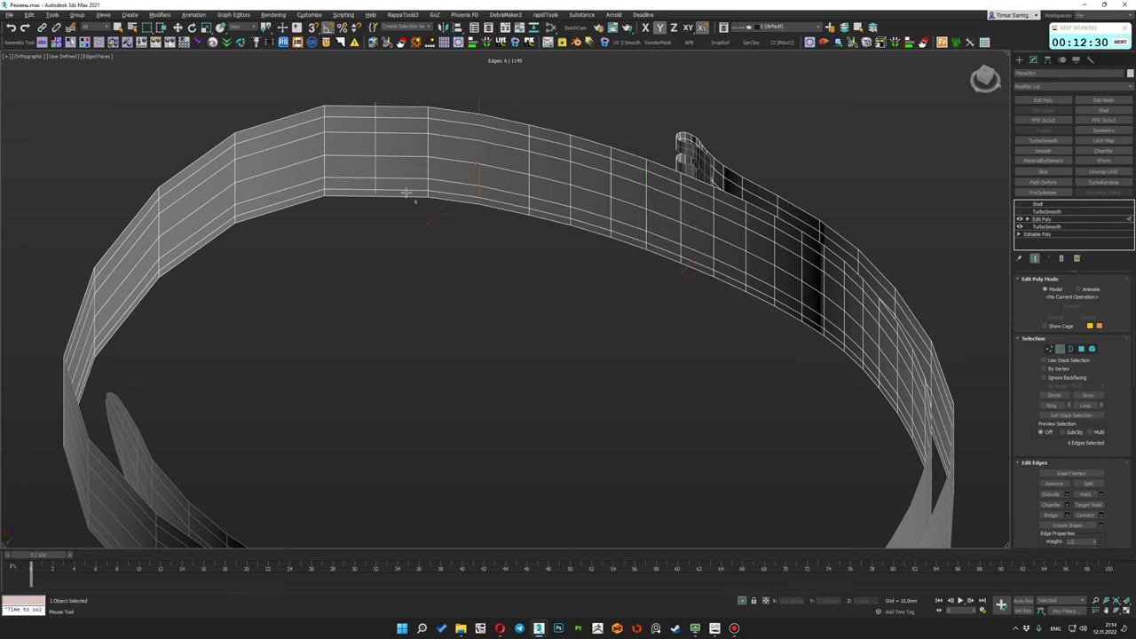
alt+middle_drag(406, 192, 536, 207)
mouse_move(436, 178)
alt+middle_down()
mouse_move(494, 215)
mouse_move(432, 203)
mouse_move(386, 254)
mouse_move(453, 308)
mouse_move(748, 185)
mouse_move(420, 215)
mouse_move(553, 251)
mouse_move(462, 218)
mouse_move(571, 236)
alt+middle_up()
mouse_move(368, 215)
alt+middle_down()
mouse_move(530, 287)
mouse_move(693, 260)
alt+middle_up()
mouse_move(415, 263)
alt+middle_down()
mouse_move(507, 271)
mouse_move(457, 249)
alt+middle_up()
scroll(444, 246, up, 2)
scroll(425, 234, up, 3)
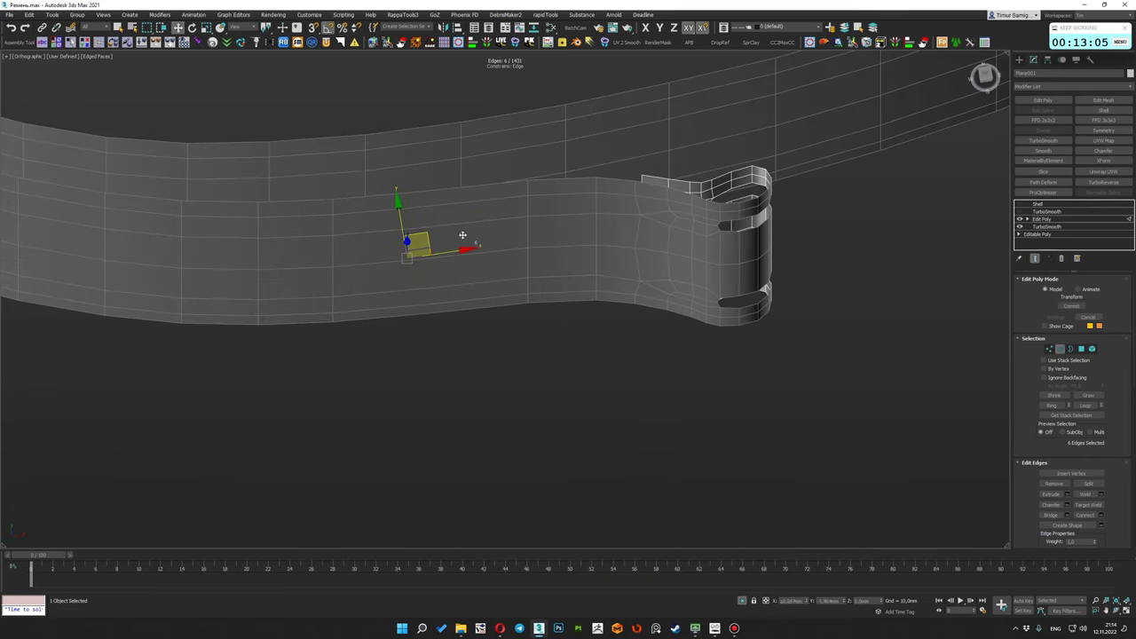
alt+middle_drag(474, 251, 484, 262)
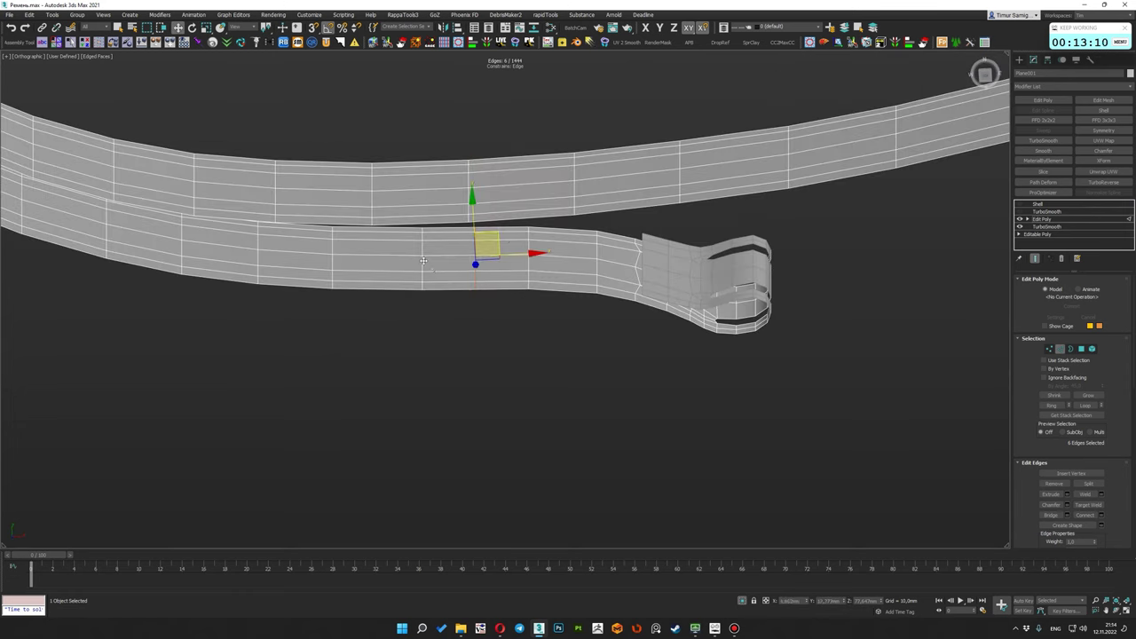
scroll(516, 268, down, 2)
mouse_move(516, 268)
alt+middle_down()
mouse_move(550, 302)
mouse_move(621, 266)
alt+middle_up()
scroll(663, 235, up, 3)
mouse_move(663, 235)
alt+middle_down()
mouse_move(656, 283)
mouse_move(639, 203)
mouse_move(639, 254)
mouse_move(678, 240)
mouse_move(687, 223)
mouse_move(741, 219)
mouse_move(628, 263)
mouse_move(1095, 193)
alt+middle_up()
click(1048, 211)
scroll(652, 266, down, 3)
key(F4)
key(F4)
key(F4)
Back on the Edit Poly edges, reveal Soft Selection and loop-select an edge across the strip
click(1047, 219)
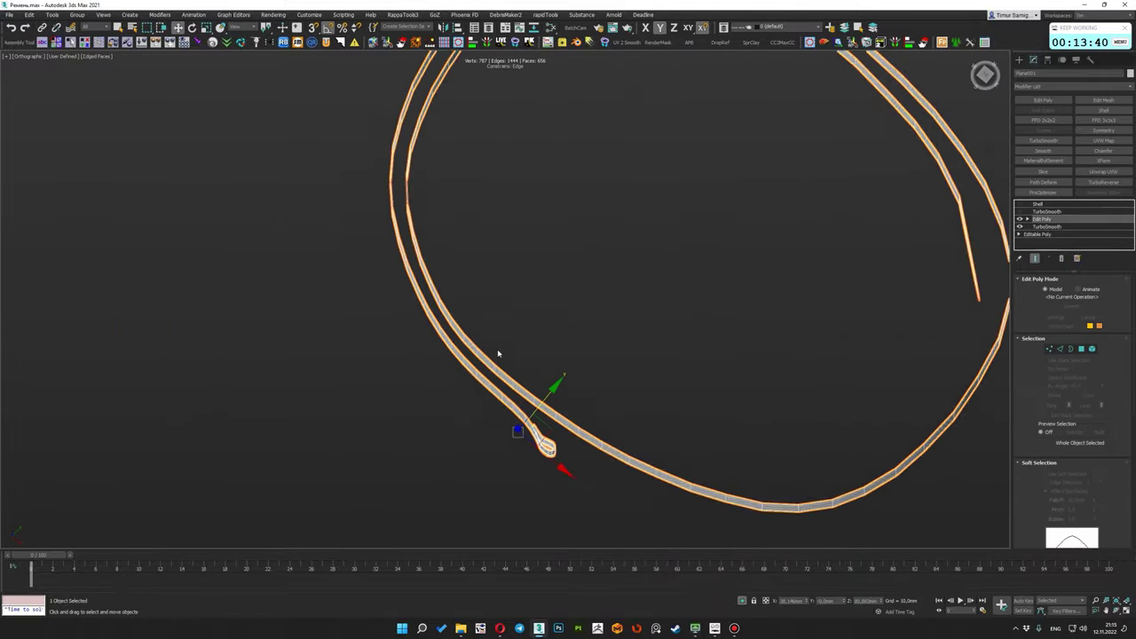
key(z)
mouse_move(509, 363)
alt+middle_down()
mouse_move(550, 360)
mouse_move(591, 416)
mouse_move(458, 408)
mouse_move(480, 382)
alt+middle_up()
scroll(550, 359, down, 5)
scroll(592, 417, up, 3)
scroll(457, 407, up, 4)
click(1023, 463)
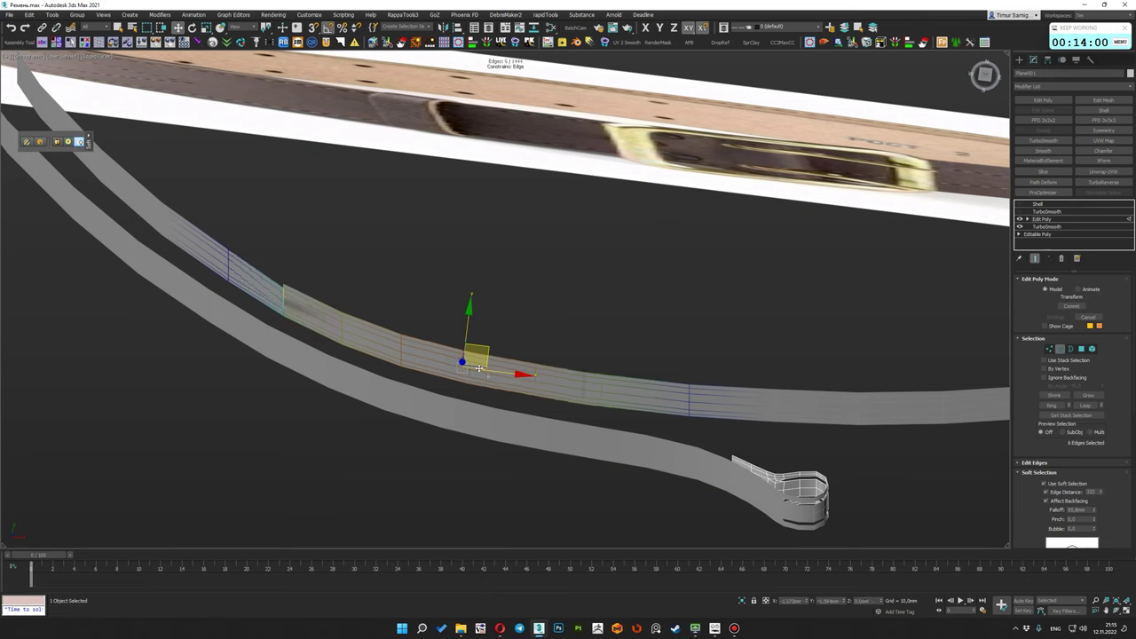
click(480, 352)
mouse_move(480, 353)
alt+middle_down()
mouse_move(492, 375)
mouse_move(639, 392)
mouse_move(606, 363)
alt+middle_up()
key(alt+l)
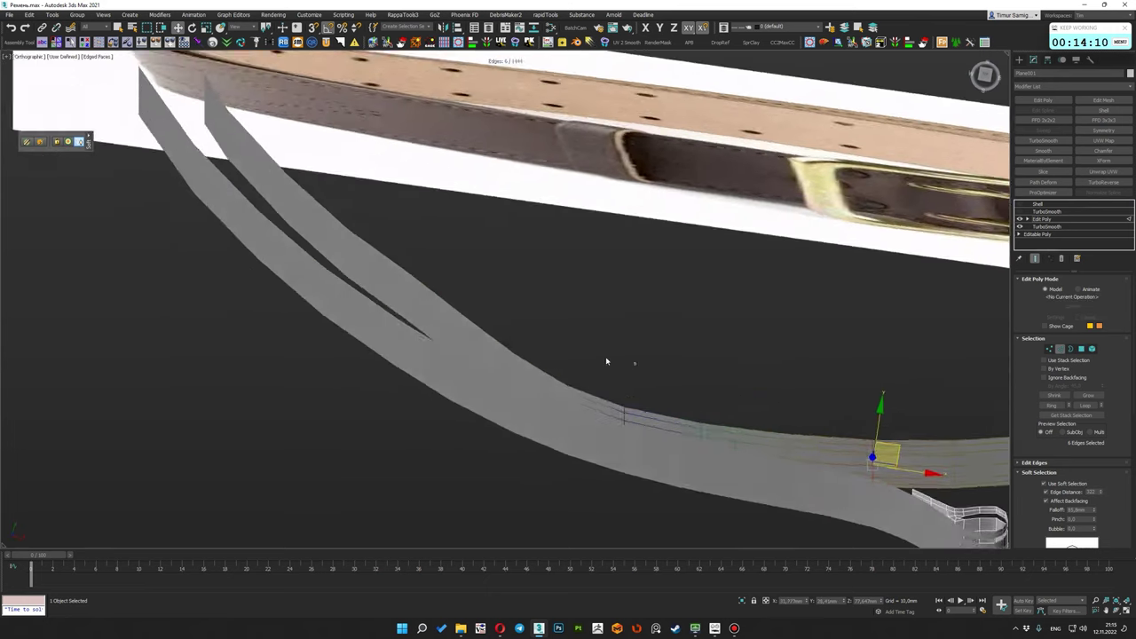
Convert the edge loop to six polygons and Shift-drag to clone them off the belt
scroll(462, 372, up, 3)
key(F3)
scroll(418, 324, up, 2)
key(F3)
scroll(418, 324, down, 2)
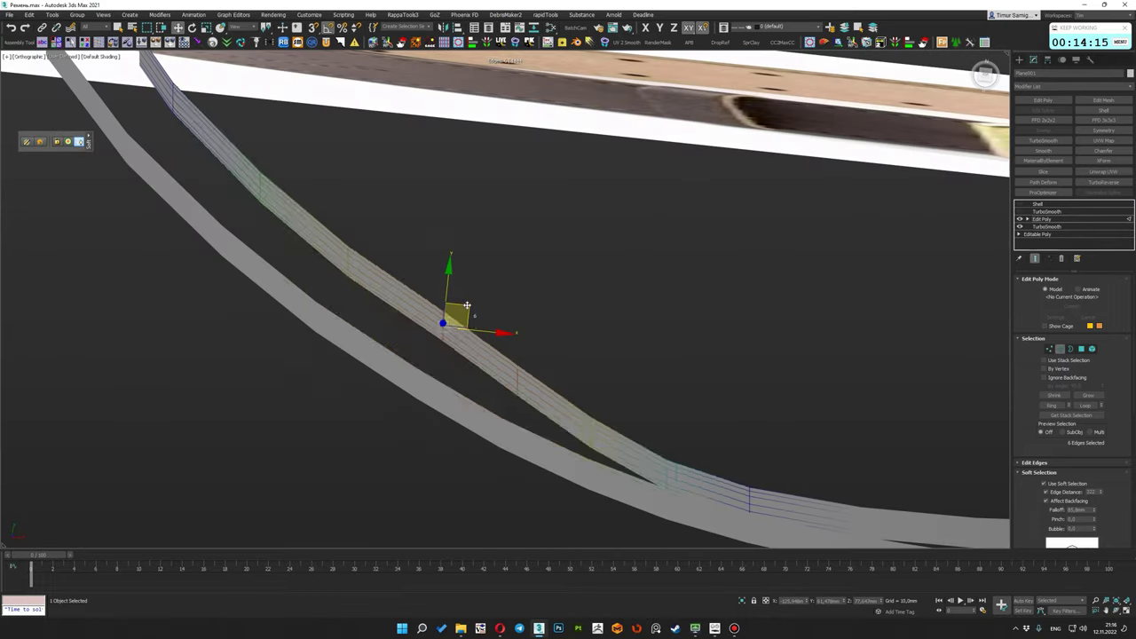
scroll(419, 324, down, 3)
alt+middle_drag(418, 324, 489, 340)
key(F3)
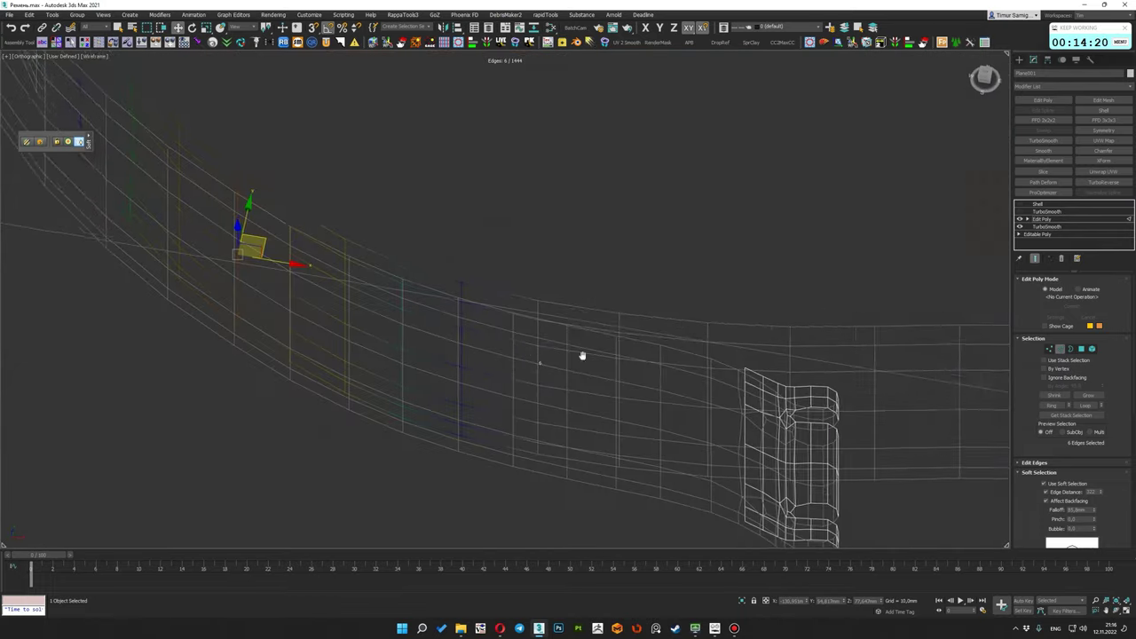
key(F3)
key(4)
scroll(503, 365, up, 3)
mouse_move(926, 350)
alt+middle_down()
mouse_move(502, 365)
mouse_move(525, 358)
alt+middle_up()
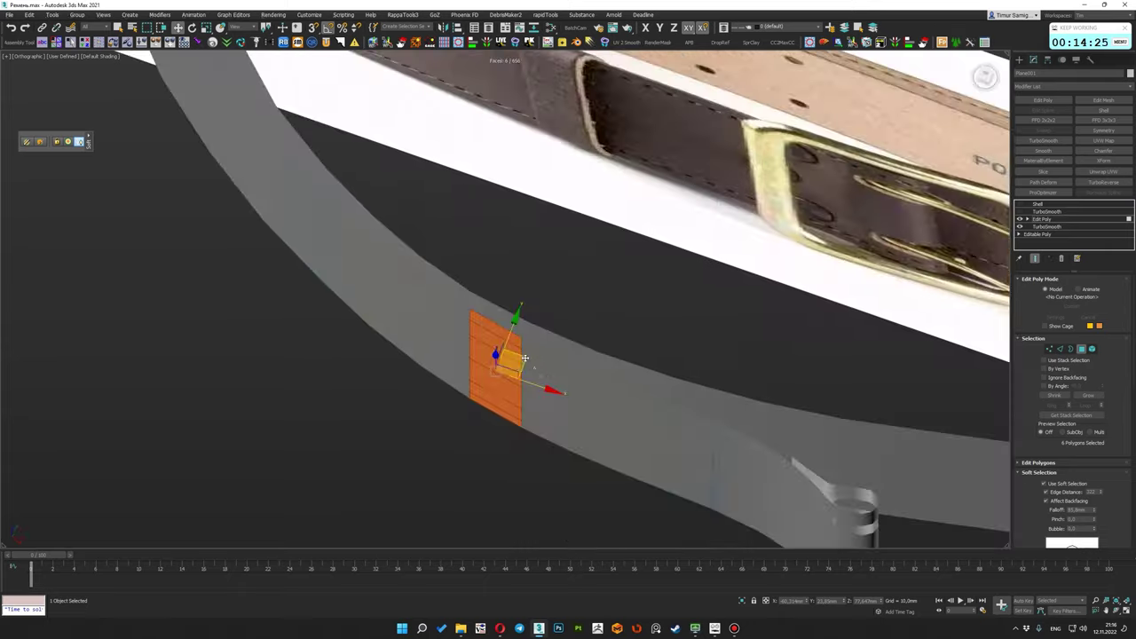
Confirm the cloned polygons as a new keeper object and start editing its edges
key(Return)
scroll(546, 324, up, 3)
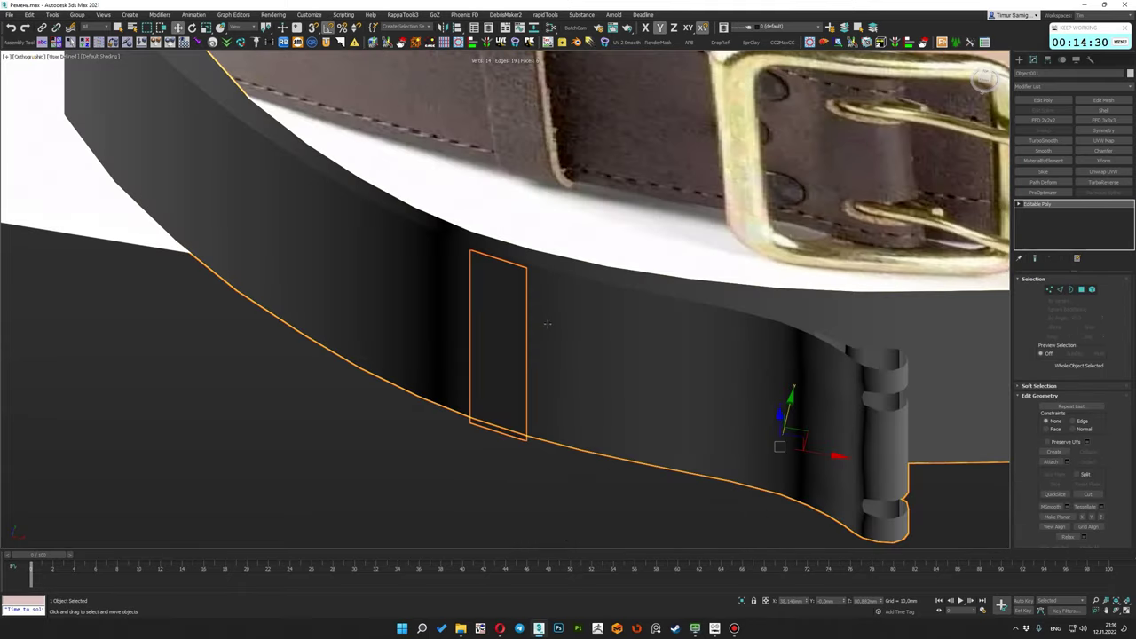
click(1093, 289)
key(2)
mouse_move(507, 263)
alt+middle_down()
mouse_move(521, 282)
mouse_move(530, 262)
alt+middle_up()
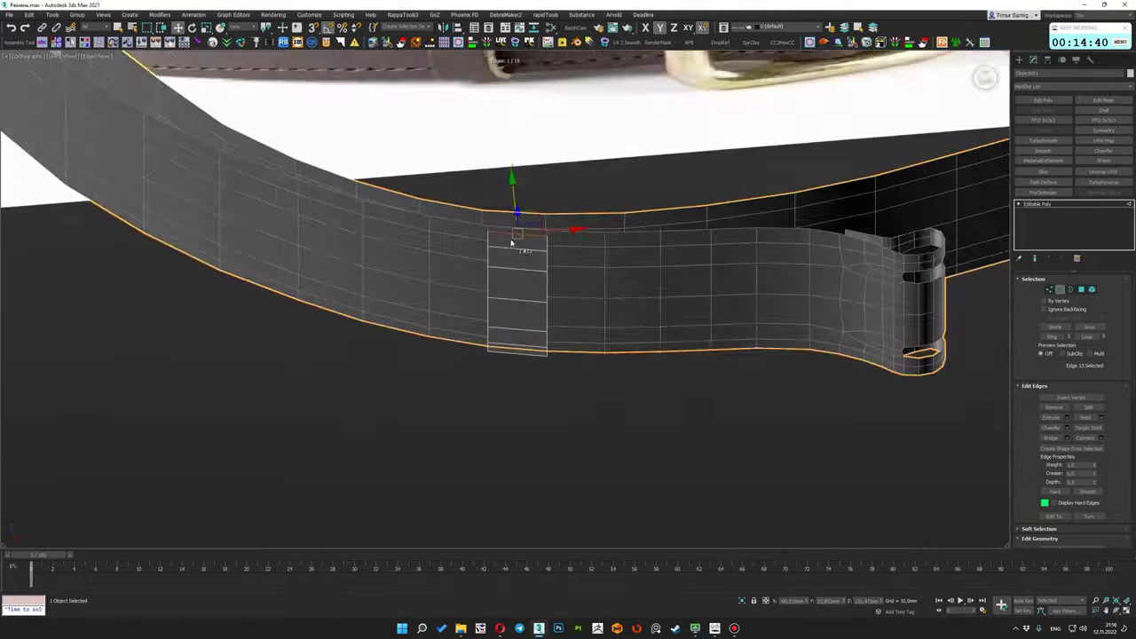
scroll(530, 262, up, 3)
Place a working pivot on the belt surface with Place Pivot Surface
right_click(530, 262)
click(497, 326)
right_click(519, 260)
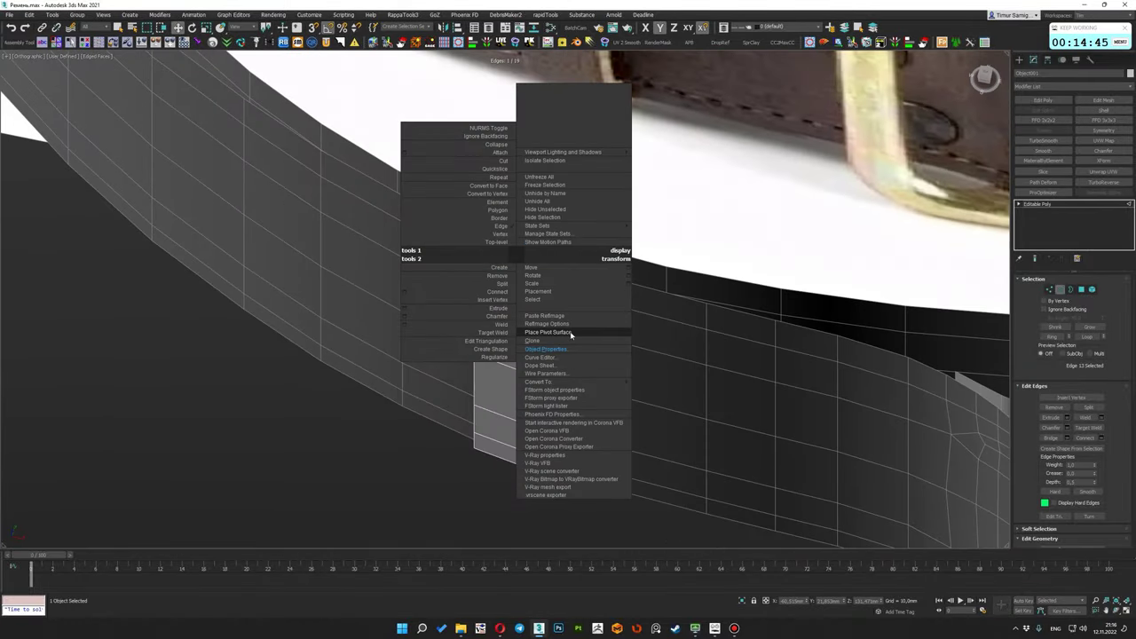
click(571, 335)
click(523, 303)
mouse_move(523, 304)
alt+middle_down()
mouse_move(525, 274)
mouse_move(489, 272)
alt+middle_up()
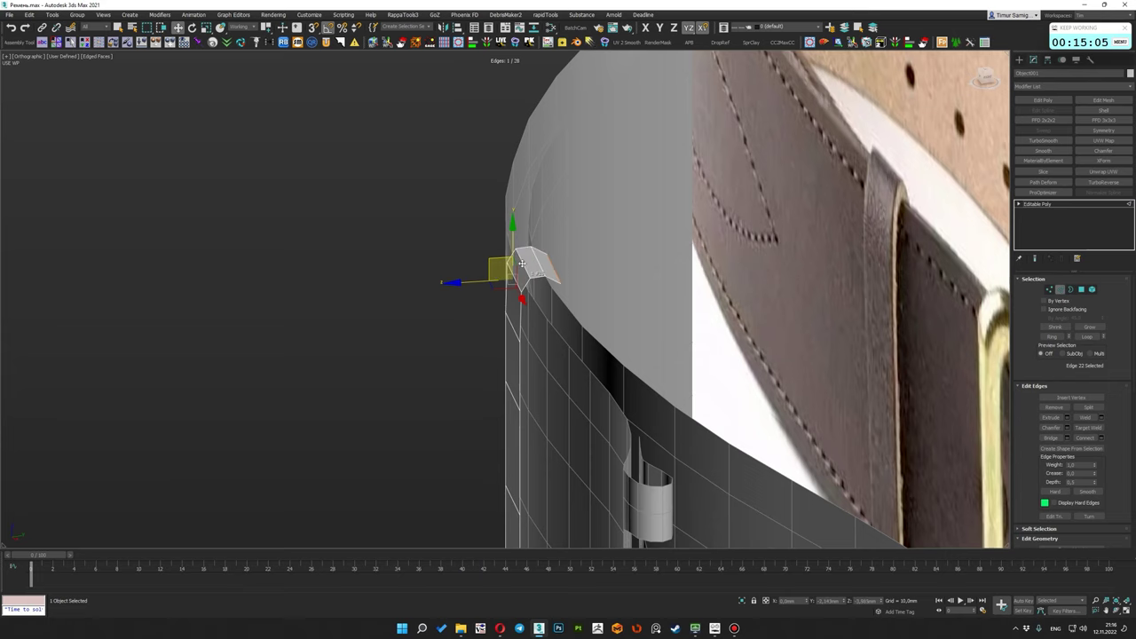
Select the keeper's bottom edge and place a working pivot at the belt's lower edge
mouse_move(516, 291)
alt+middle_down()
mouse_move(486, 226)
mouse_move(559, 254)
mouse_move(528, 284)
mouse_move(505, 379)
mouse_move(515, 320)
mouse_move(499, 307)
alt+middle_up()
click(520, 258)
right_click(515, 319)
click(541, 381)
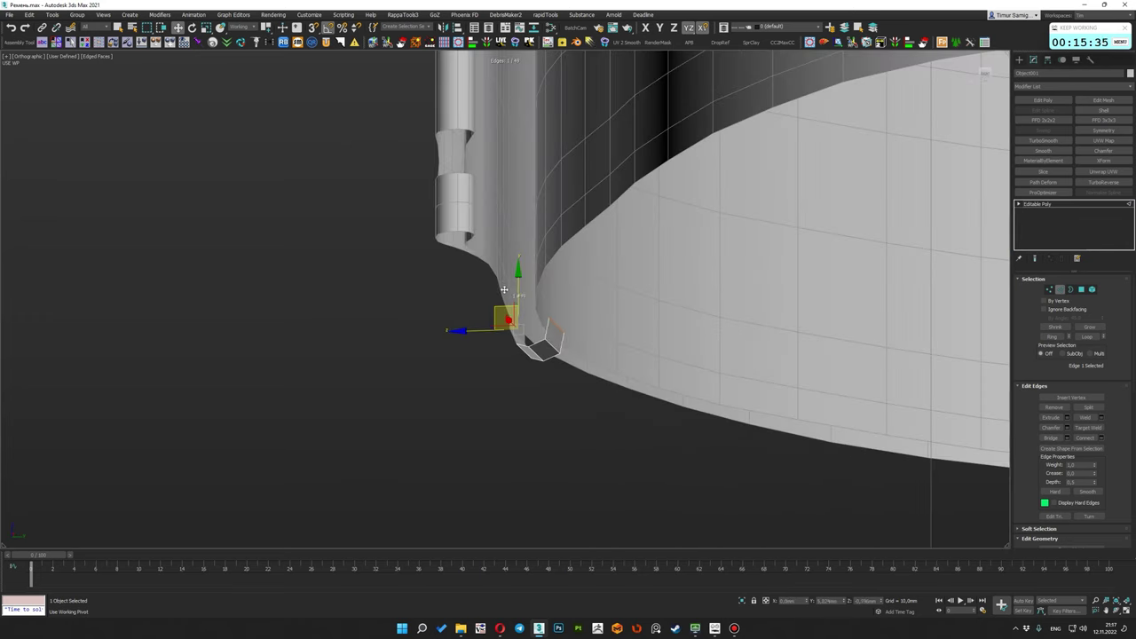
scroll(505, 291, down, 2)
Select and frame the keeper's vertical edge, inspecting the keeper and buckle from several angles
scroll(507, 320, down, 3)
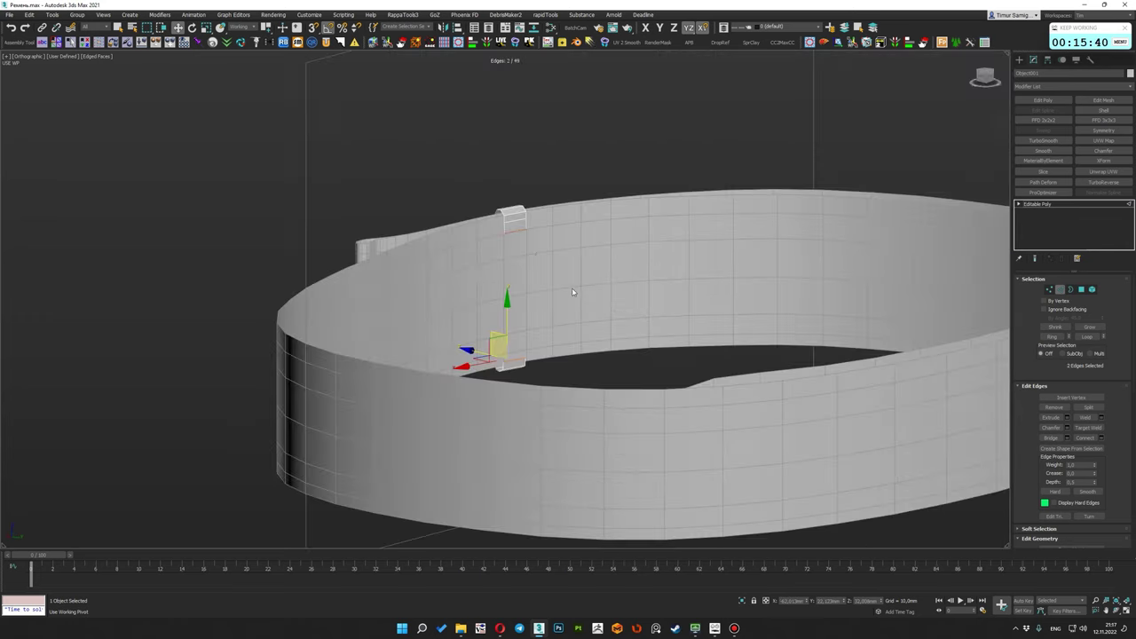
click(524, 293)
key(z)
alt+middle_drag(517, 330, 519, 353)
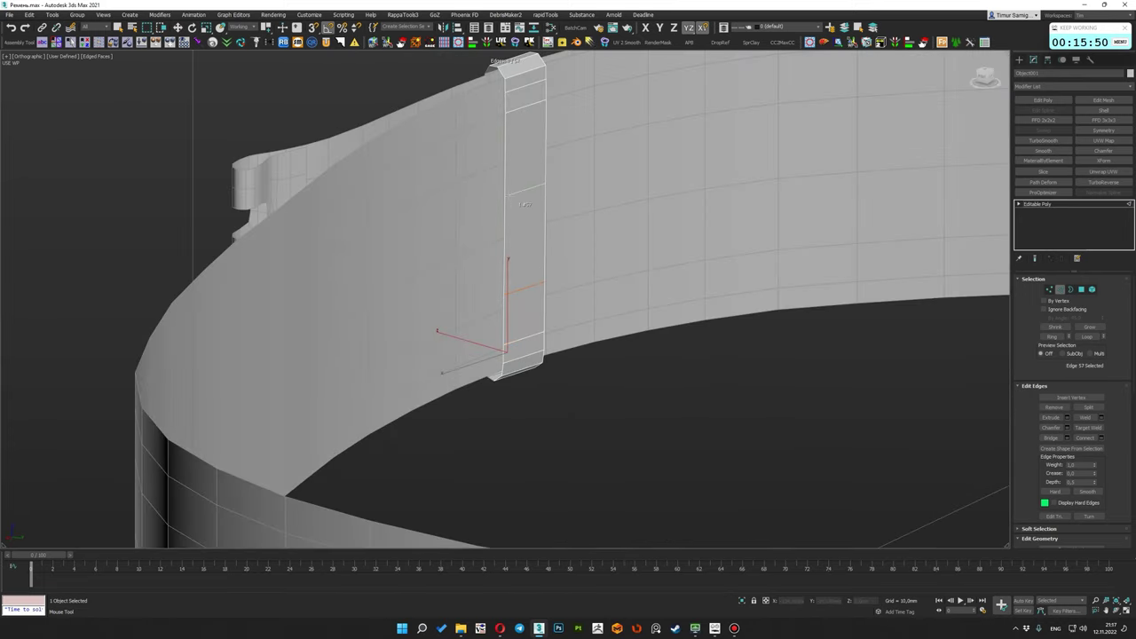
alt+middle_drag(524, 204, 498, 355)
scroll(485, 365, up, 3)
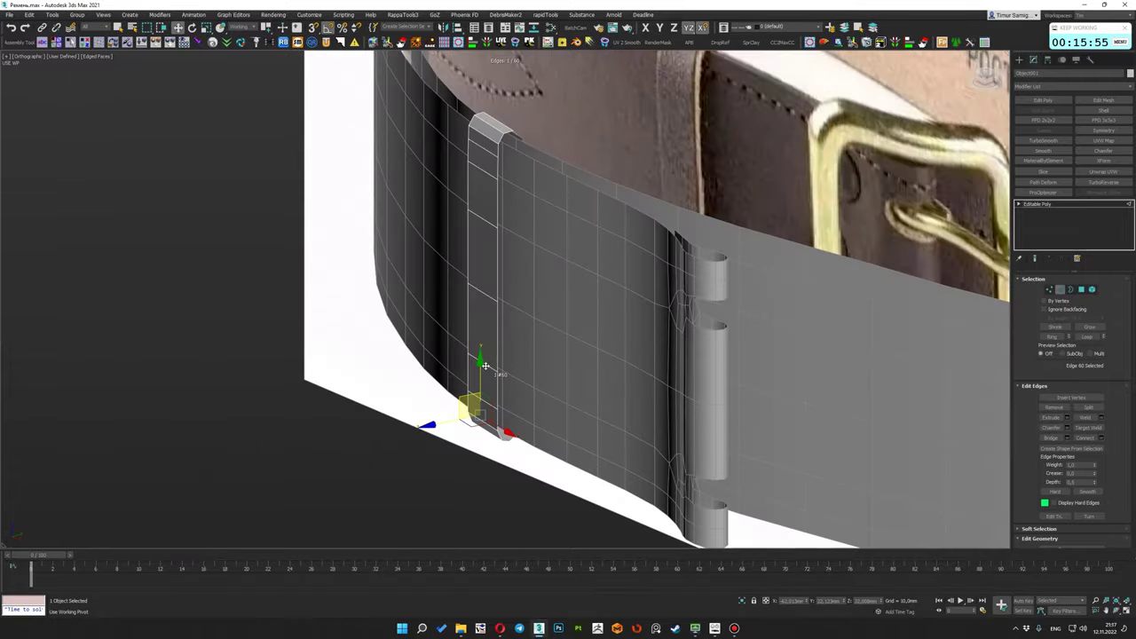
alt+middle_drag(505, 291, 450, 419)
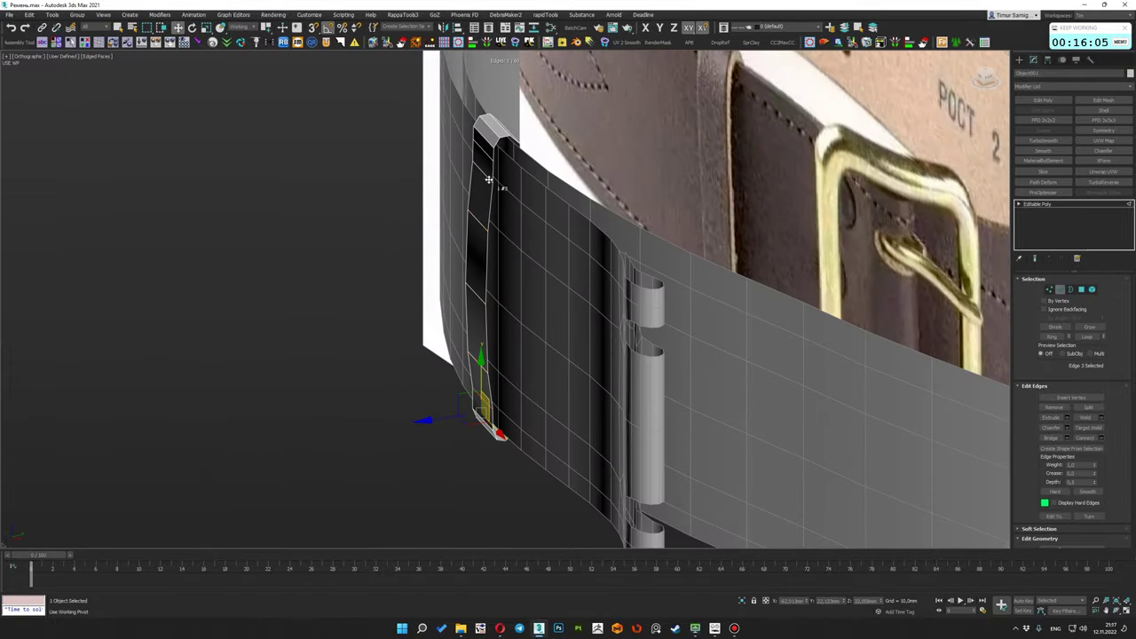
mouse_move(483, 156)
alt+middle_down()
mouse_move(518, 252)
mouse_move(479, 340)
alt+middle_up()
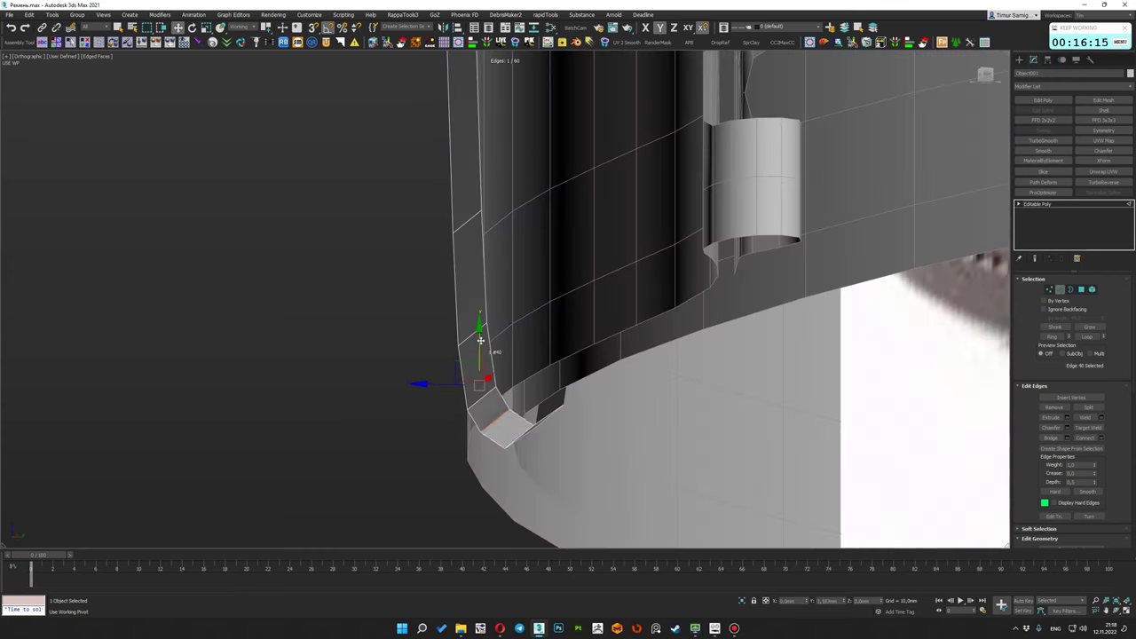
mouse_move(521, 420)
alt+middle_down()
mouse_move(570, 379)
mouse_move(536, 317)
mouse_move(490, 456)
alt+middle_up()
alt+middle_drag(557, 332, 575, 363)
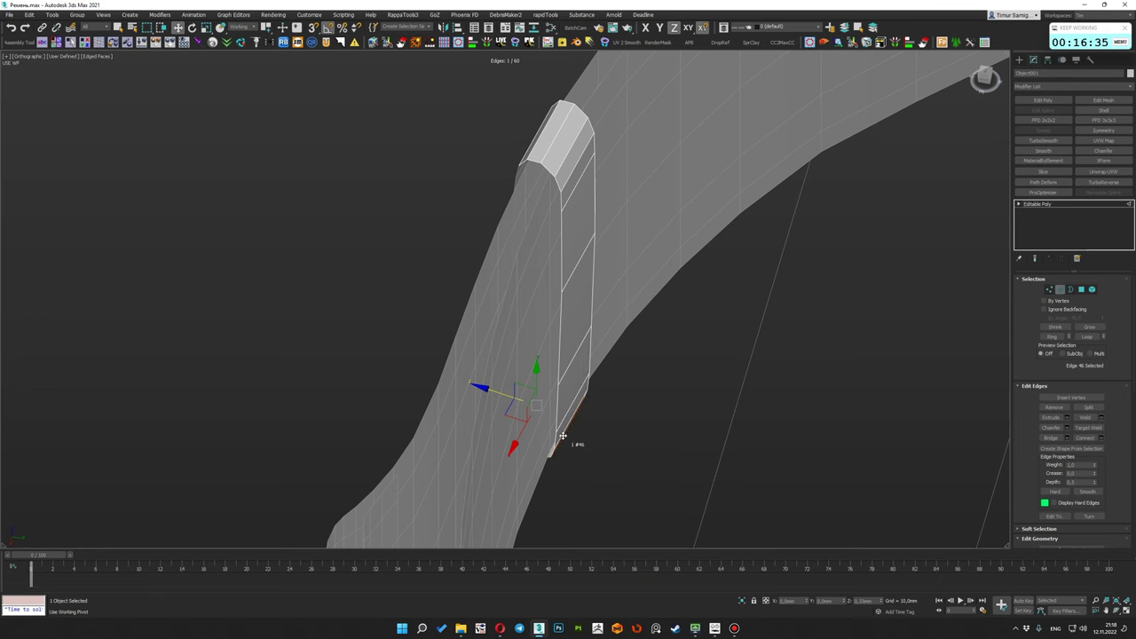
alt+middle_drag(562, 435, 548, 444)
scroll(534, 387, down, 3)
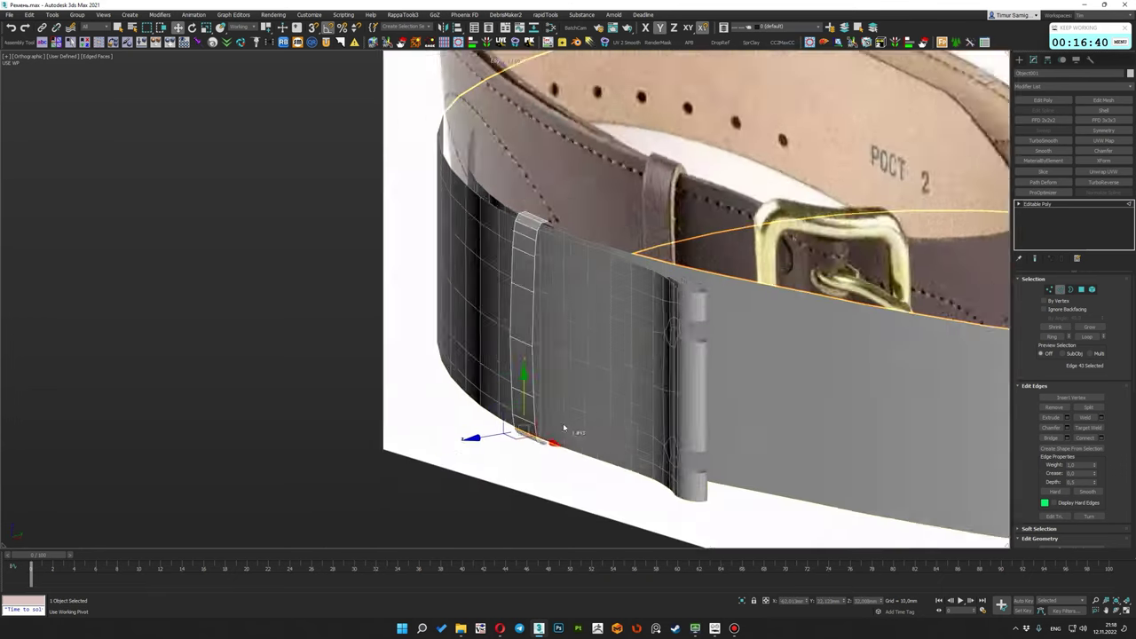
alt+middle_drag(534, 387, 556, 317)
Briefly select the belt strap, then return to the keeper's edges at its top
click(556, 317)
scroll(557, 317, up, 2)
click(557, 317)
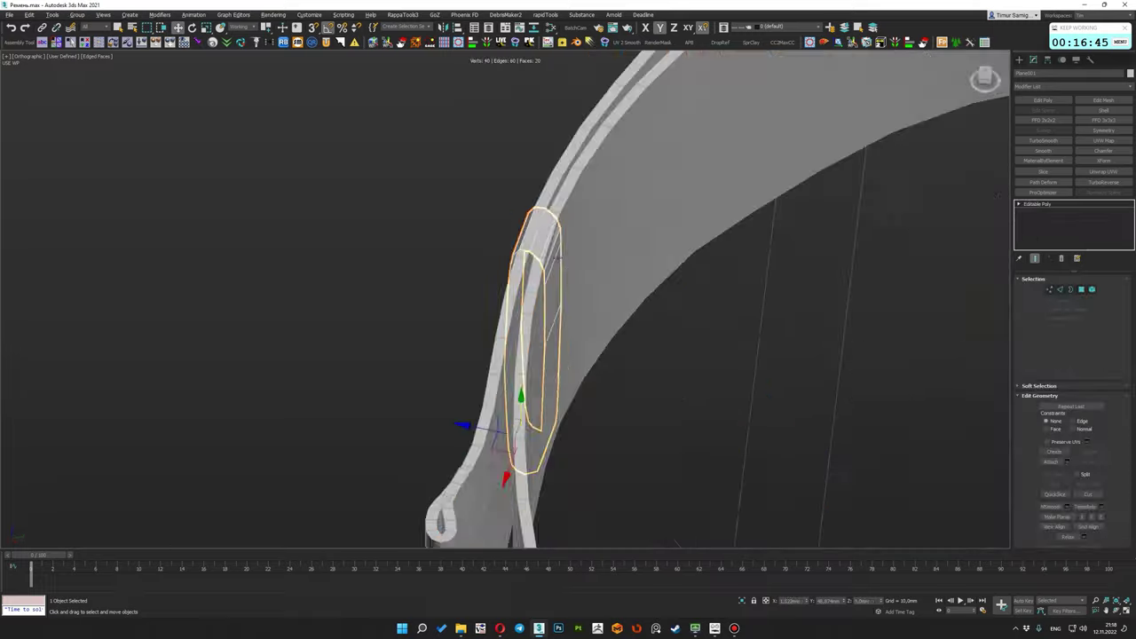
scroll(556, 316, up, 5)
mouse_move(557, 316)
alt+middle_down()
mouse_move(573, 210)
mouse_move(524, 446)
alt+middle_up()
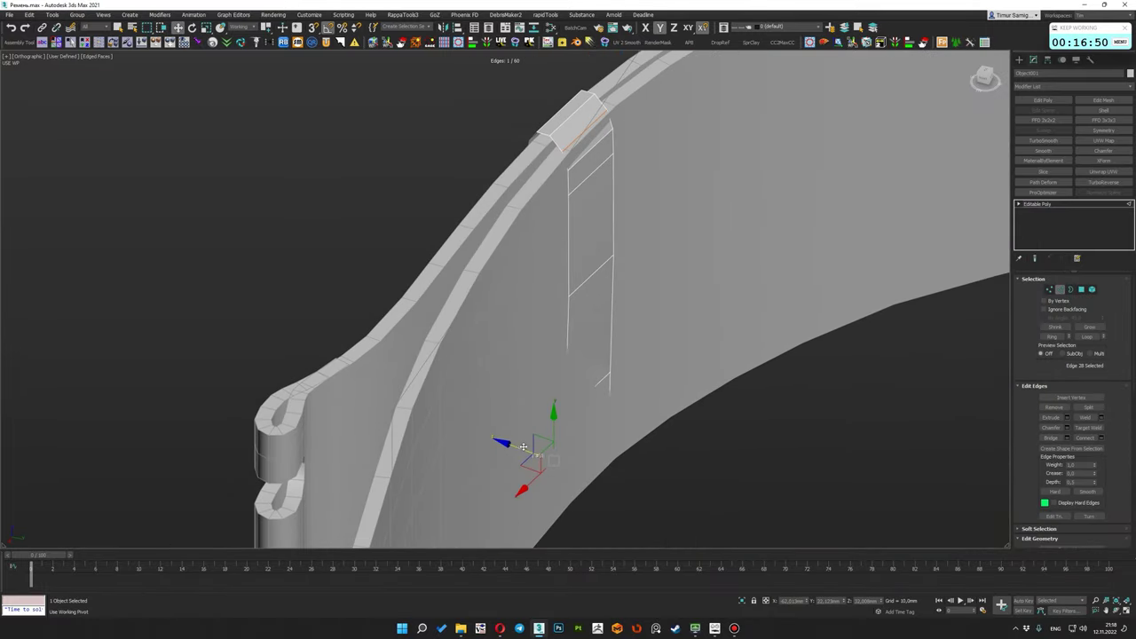
mouse_move(590, 335)
alt+middle_down()
mouse_move(589, 261)
mouse_move(583, 337)
alt+middle_up()
Select the keeper's fold edges and back edges to carry it around behind the belt
click(568, 282)
alt+middle_drag(568, 282, 555, 273)
scroll(556, 272, up, 3)
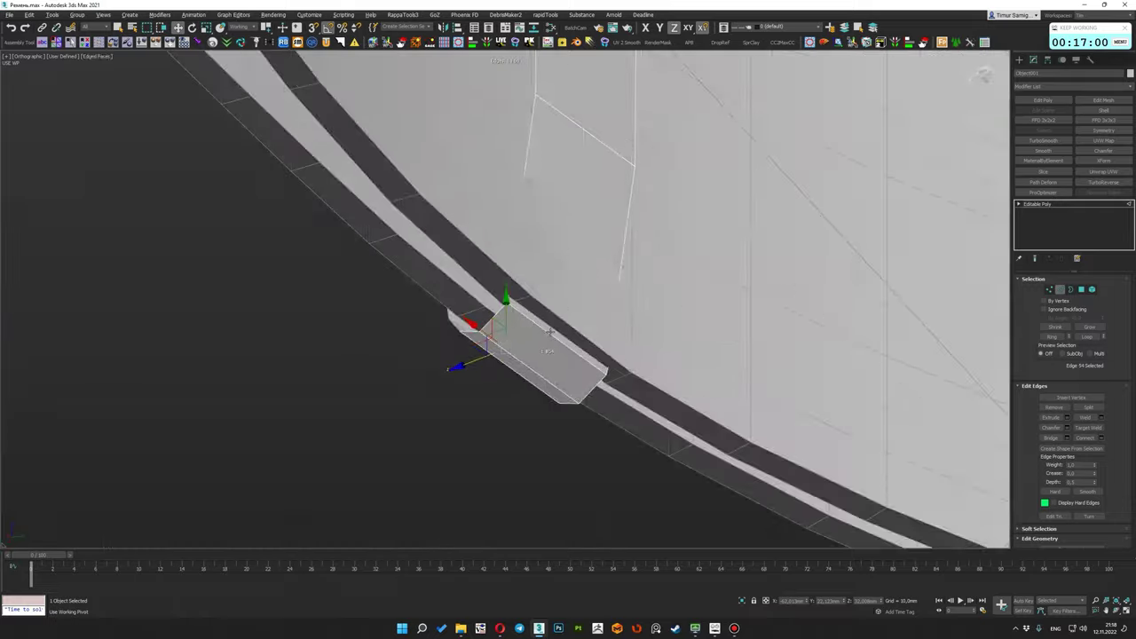
alt+middle_drag(550, 331, 551, 305)
click(551, 305)
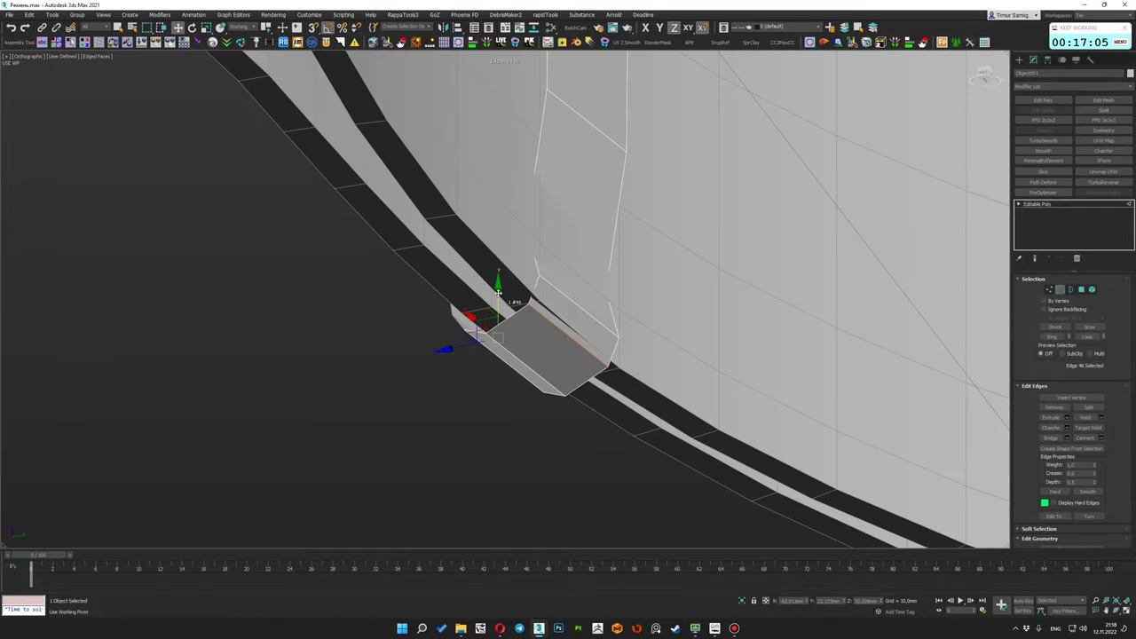
click(555, 345)
mouse_move(555, 345)
alt+middle_down()
mouse_move(477, 333)
mouse_move(514, 346)
alt+middle_up()
scroll(537, 326, down, 3)
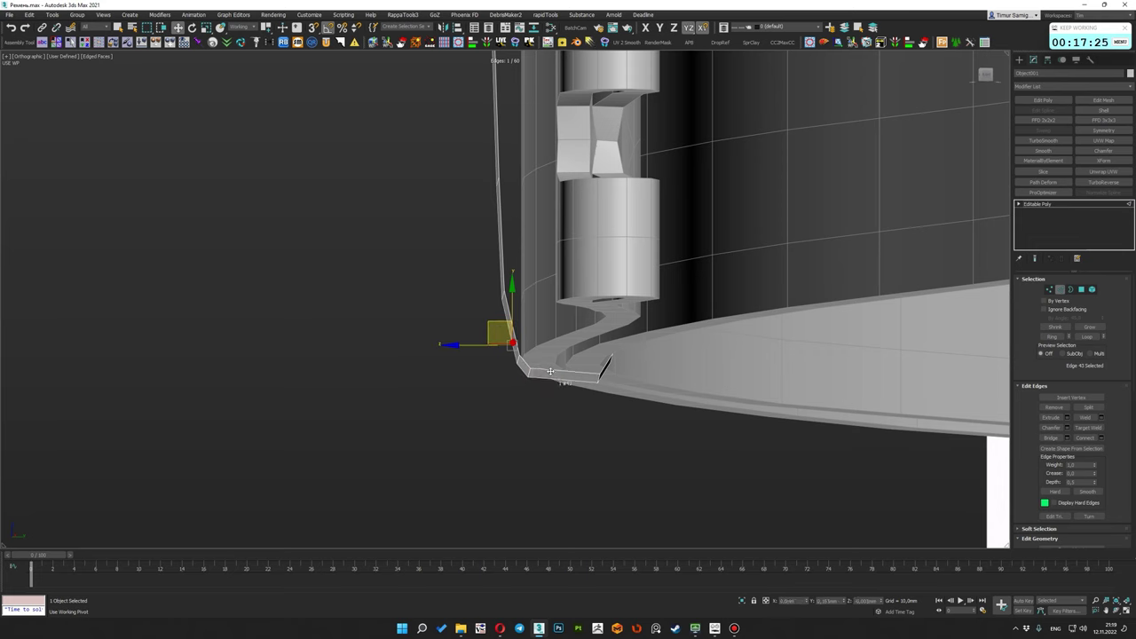
mouse_move(596, 380)
alt+middle_down()
mouse_move(624, 369)
mouse_move(504, 348)
mouse_move(532, 317)
mouse_move(533, 266)
mouse_move(536, 302)
mouse_move(524, 256)
mouse_move(604, 214)
mouse_move(609, 228)
mouse_move(584, 247)
alt+middle_up()
click(605, 361)
ctrl+click(485, 331)
Adjust the keeper's vertices to tuck the fold close to the strap
key(1)
click(605, 207)
mouse_move(606, 207)
alt+middle_down()
mouse_move(573, 240)
mouse_move(596, 216)
alt+middle_up()
mouse_move(582, 121)
alt+middle_down()
mouse_move(595, 152)
mouse_move(591, 388)
mouse_move(568, 337)
alt+middle_up()
scroll(583, 495, up, 3)
scroll(595, 372, down, 5)
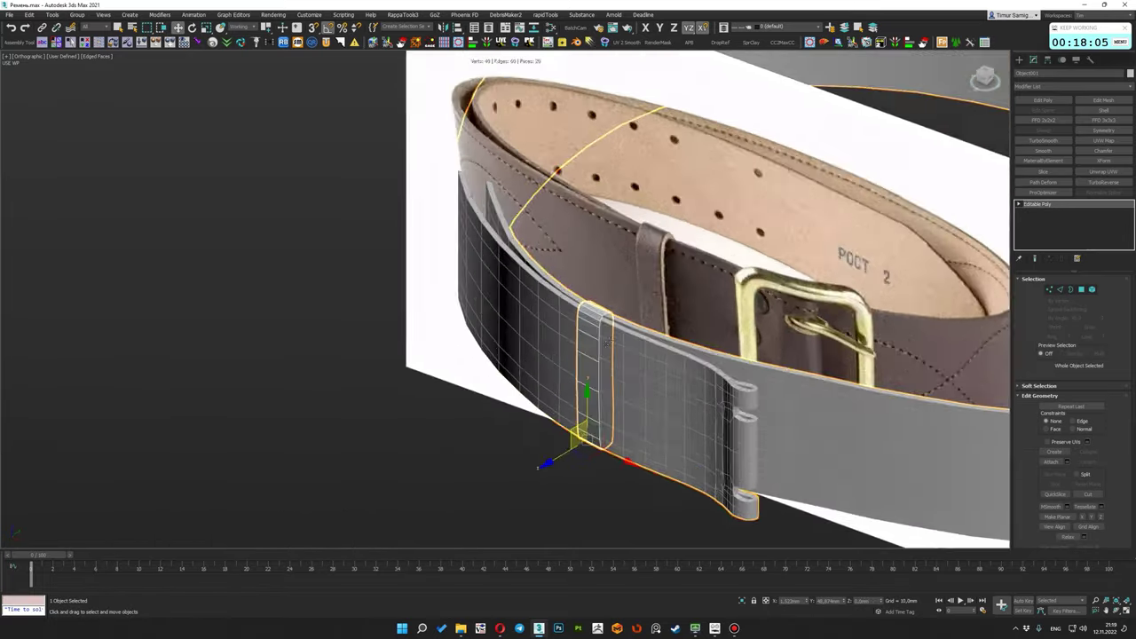
scroll(615, 308, up, 8)
Select six edges on the strap loop and pull them out with Soft Selection to reshape the strap
click(1104, 110)
scroll(615, 308, down, 5)
mouse_move(500, 271)
alt+middle_down()
mouse_move(508, 297)
mouse_move(540, 322)
alt+middle_up()
click(533, 297)
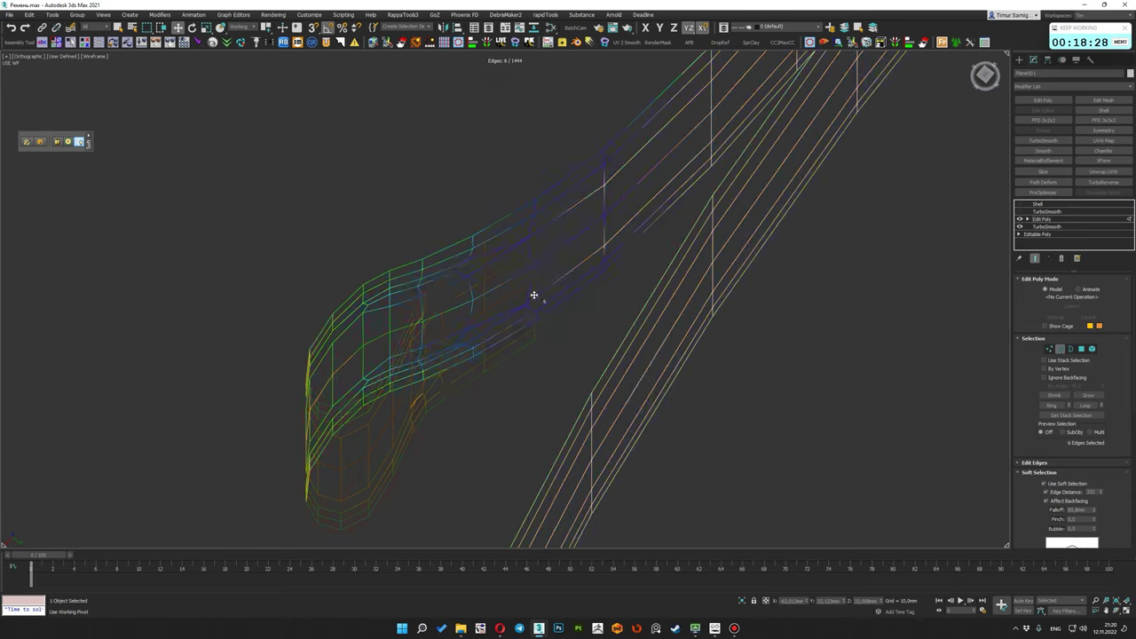
scroll(532, 296, up, 3)
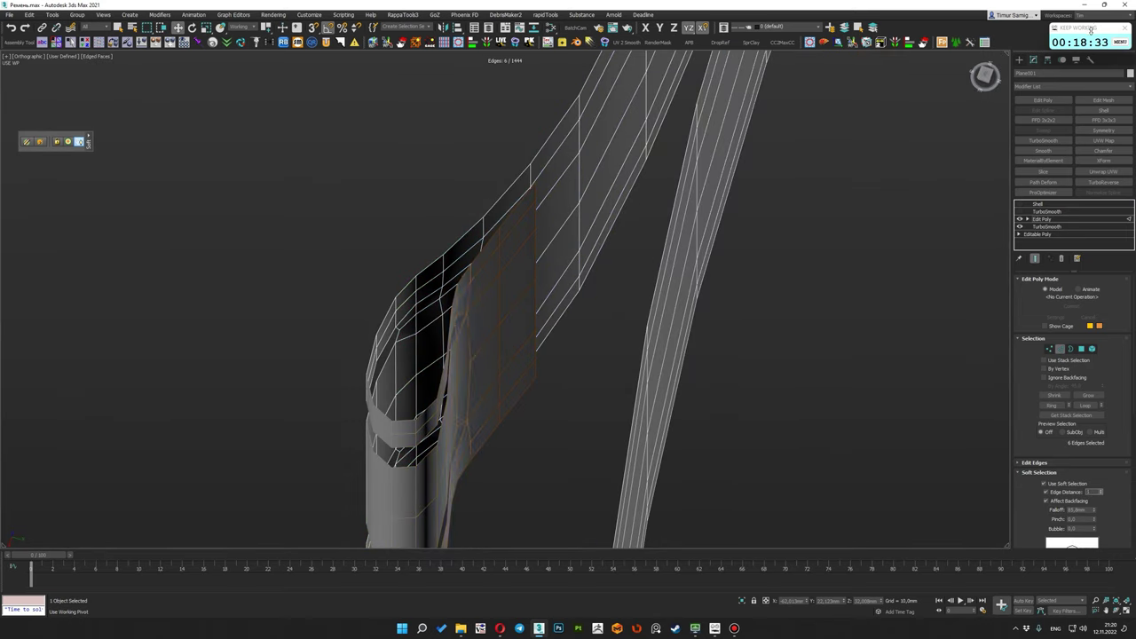
scroll(601, 231, down, 4)
scroll(601, 230, up, 6)
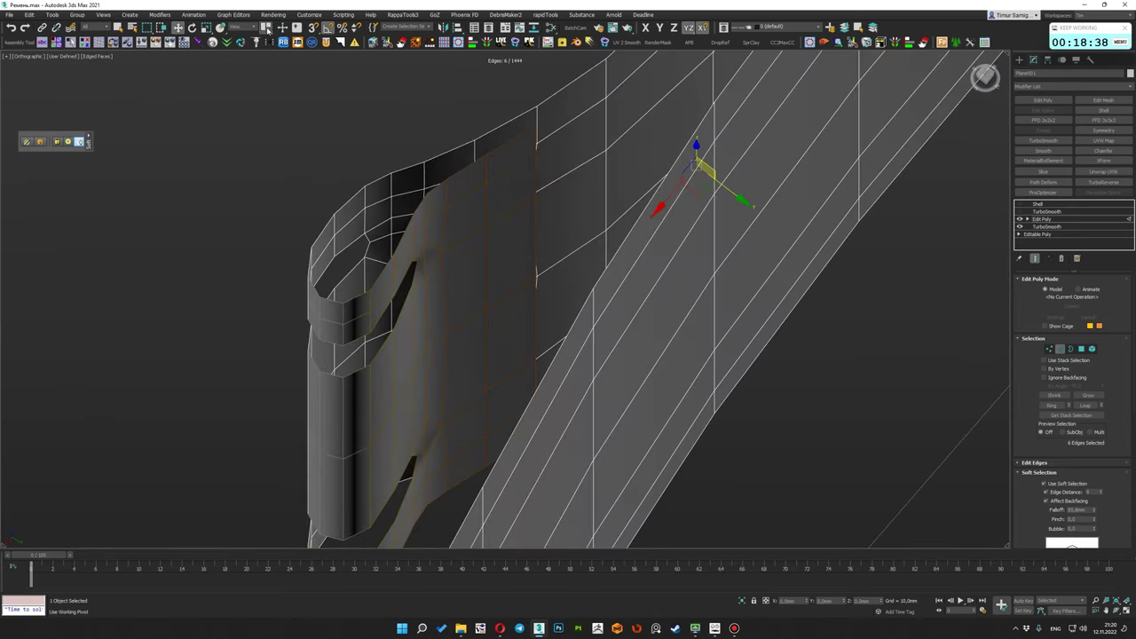
drag(573, 311, 595, 315)
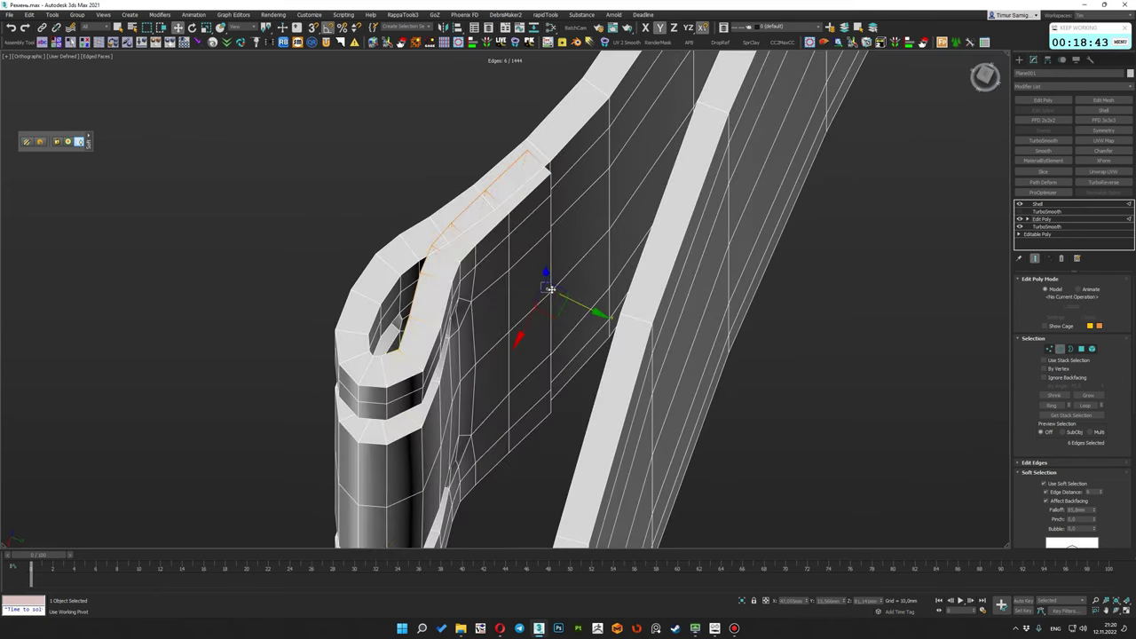
mouse_move(595, 314)
alt+middle_down()
mouse_move(572, 301)
mouse_move(565, 326)
alt+middle_up()
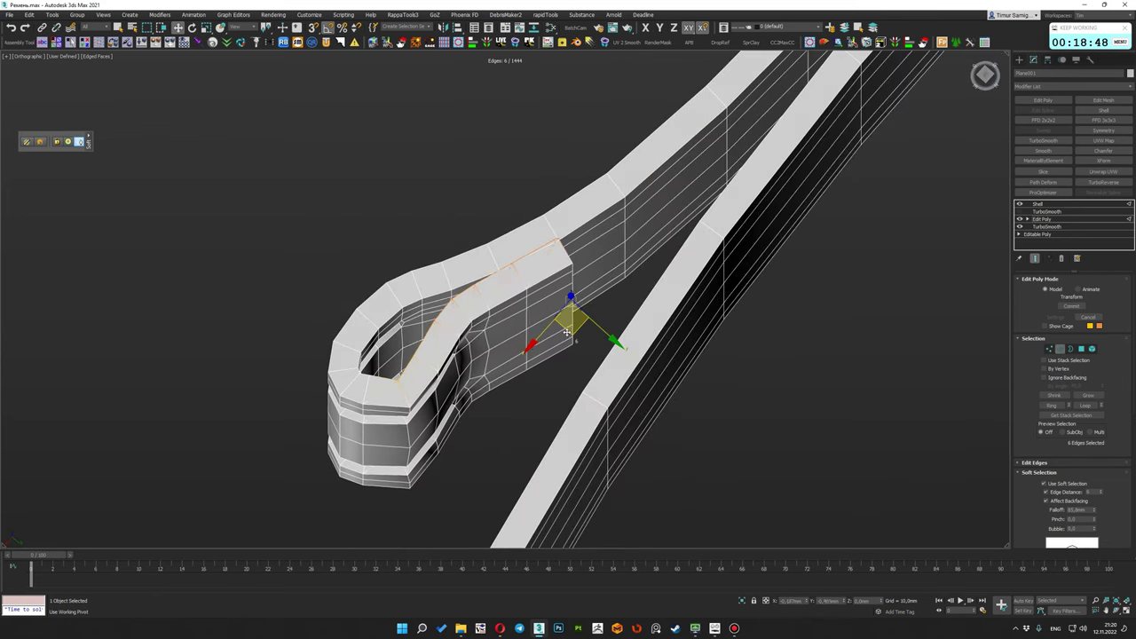
Adjust the strap's Shell thickness and check the loop in wireframe
click(1045, 205)
drag(1101, 301, 1108, 417)
scroll(562, 256, up, 5)
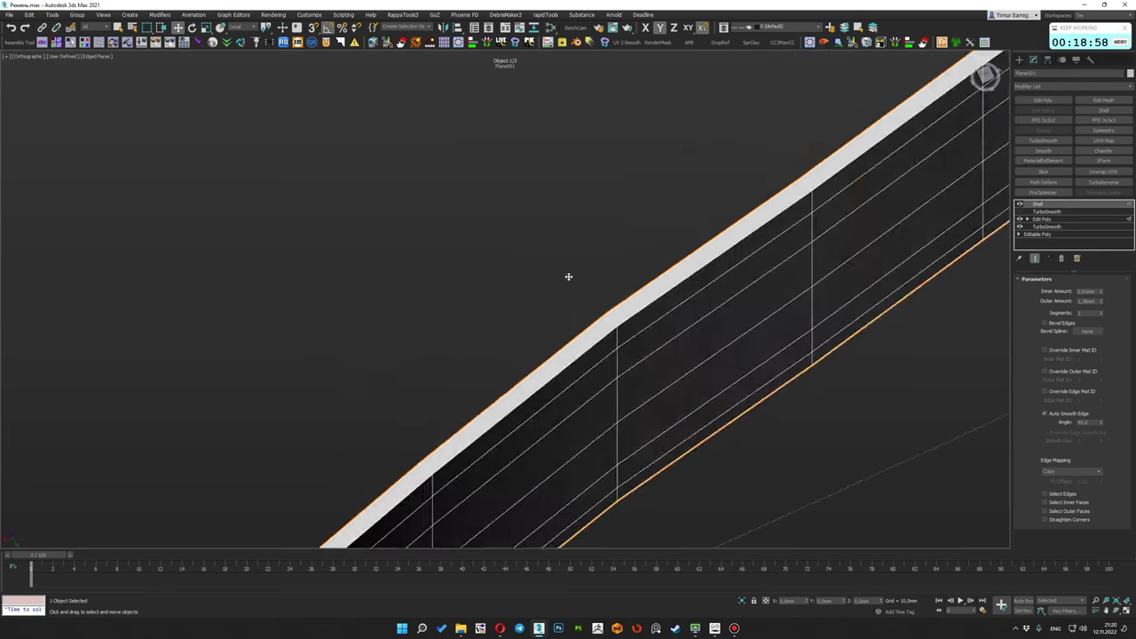
middle_drag(562, 255, 659, 300)
key(F3)
middle_drag(642, 214, 788, 264)
key(F3)
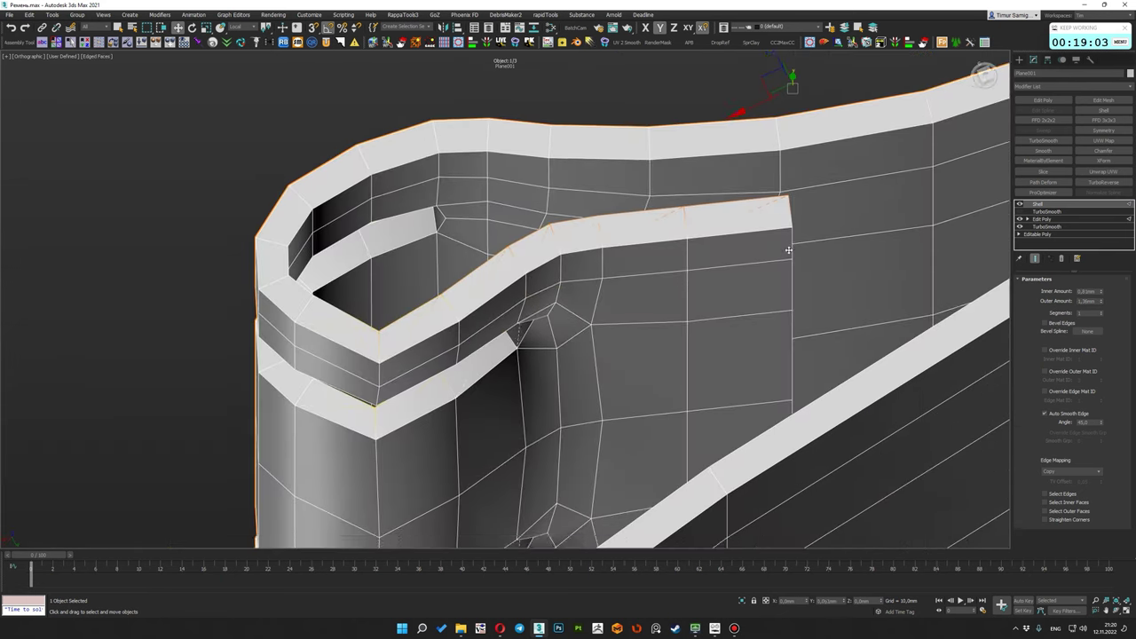
Raise the strap edges beside the notch loop along Z in Edge mode
click(1041, 218)
key(2)
drag(774, 389, 775, 387)
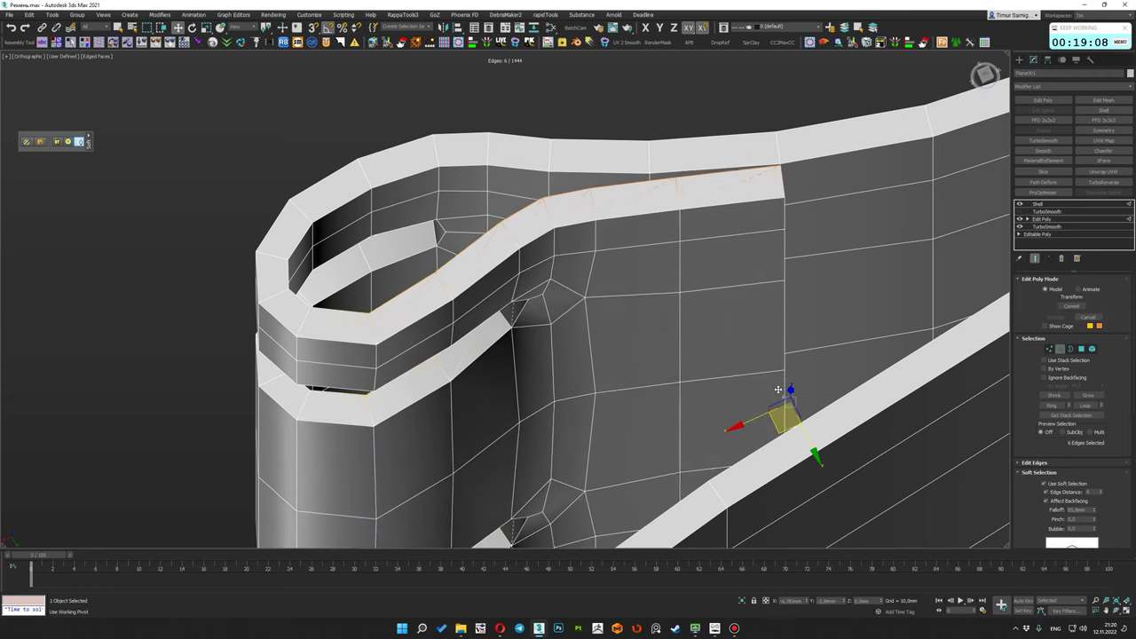
alt+middle_drag(775, 387, 654, 266)
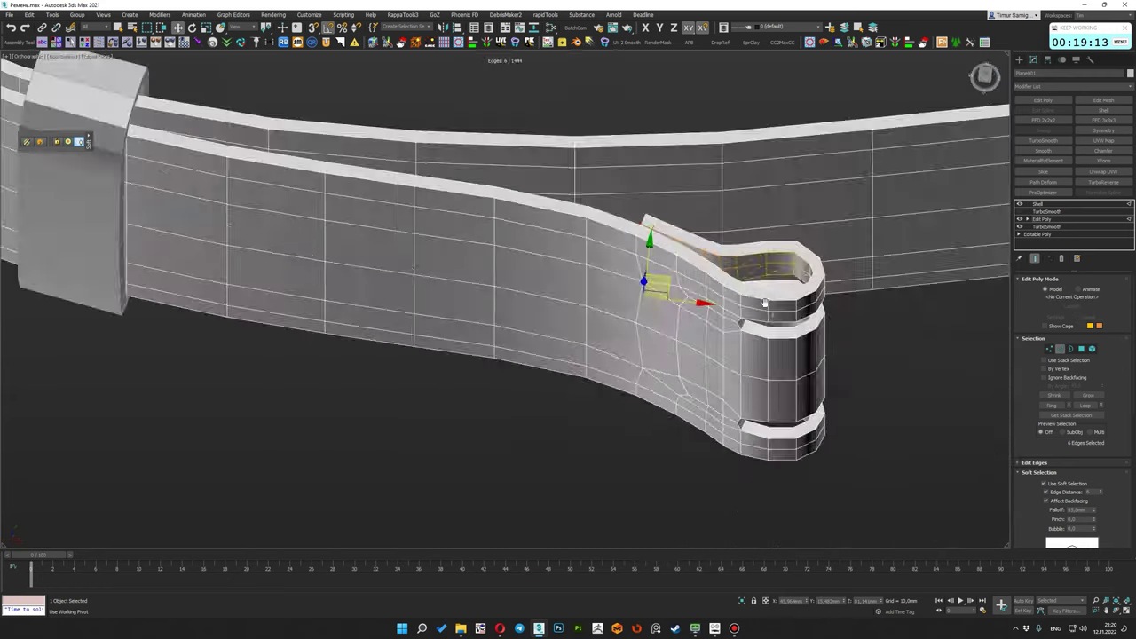
scroll(691, 272, up, 3)
Select the belt keeper object
click(1047, 211)
scroll(533, 293, down, 3)
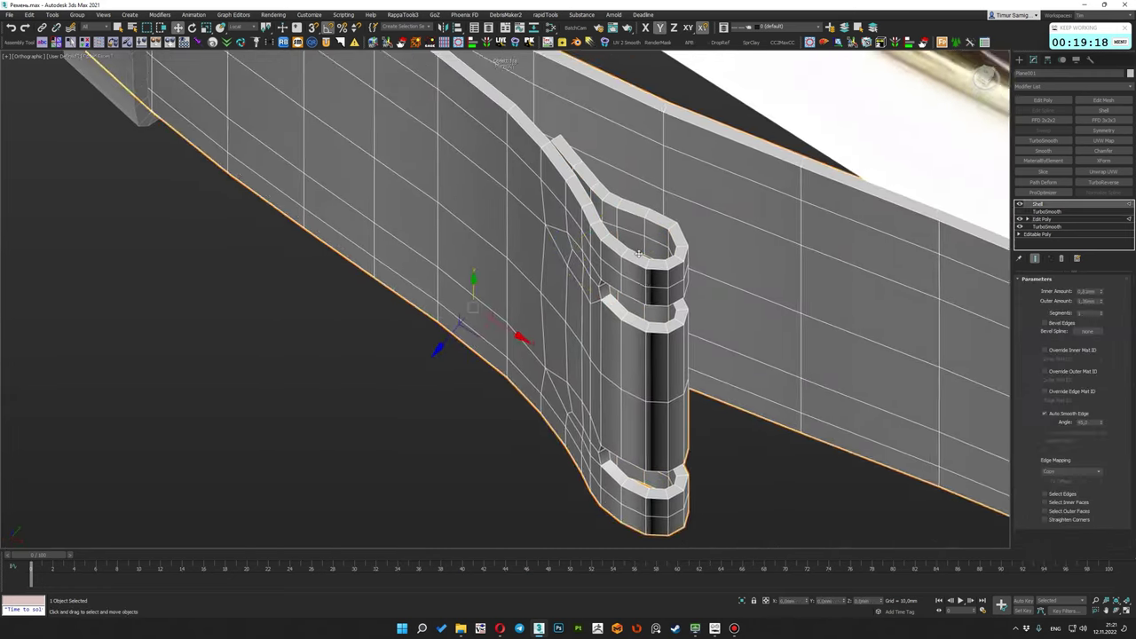
alt+middle_drag(532, 293, 399, 266)
scroll(435, 311, up, 4)
click(435, 337)
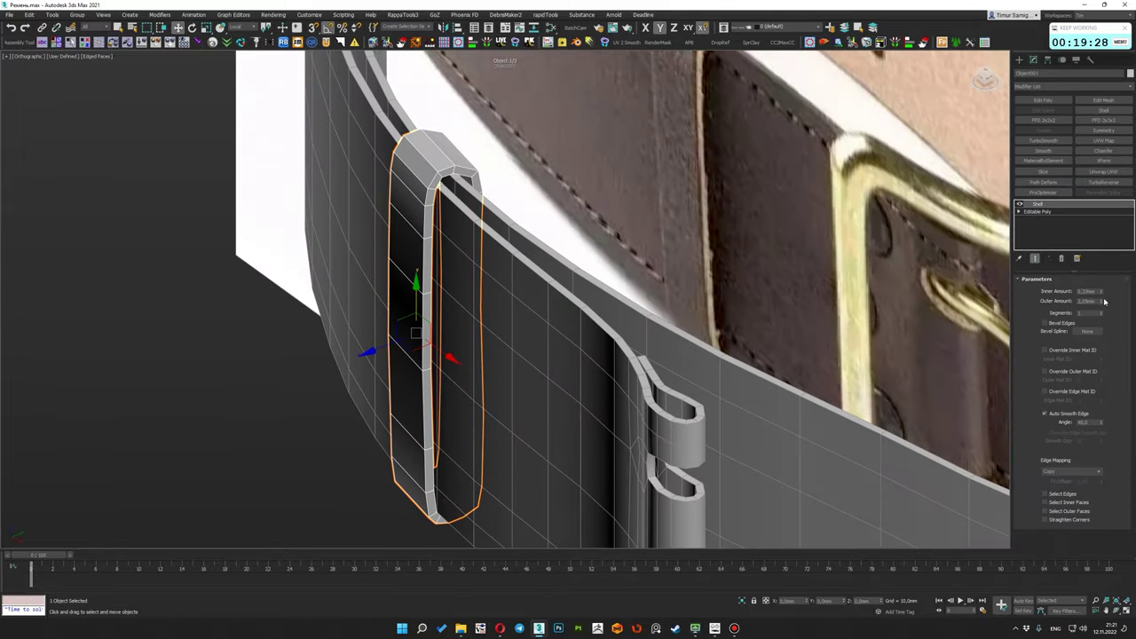
Select the long belt strap and pick the notch vertex in Vertex mode
scroll(621, 293, down, 4)
alt+middle_drag(621, 293, 625, 286)
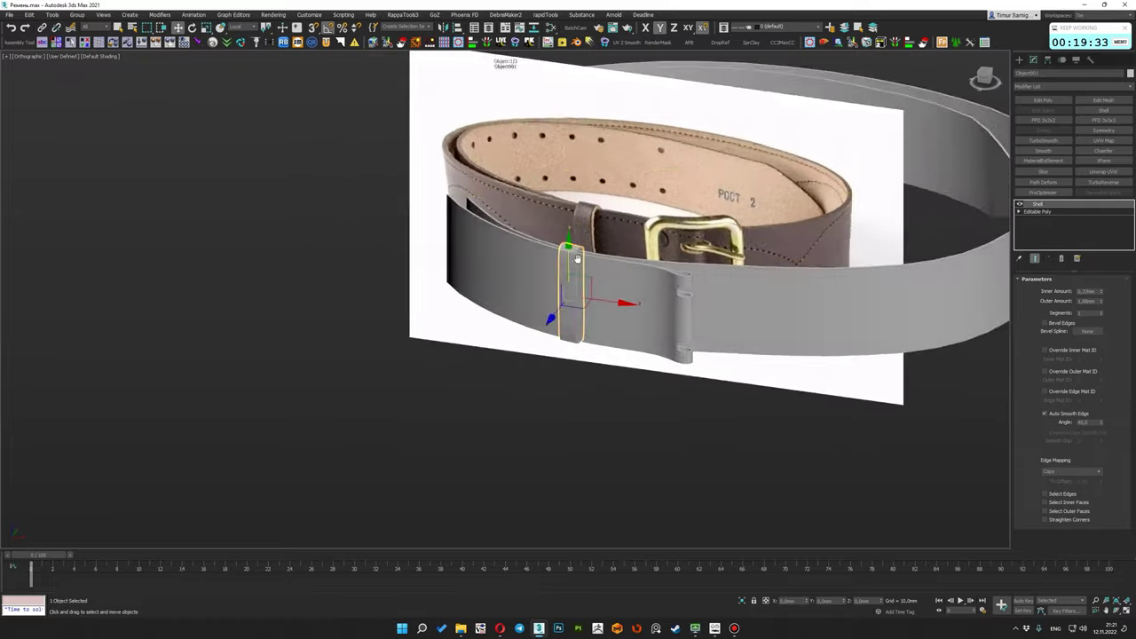
scroll(624, 285, up, 4)
click(624, 286)
scroll(621, 286, up, 3)
key(1)
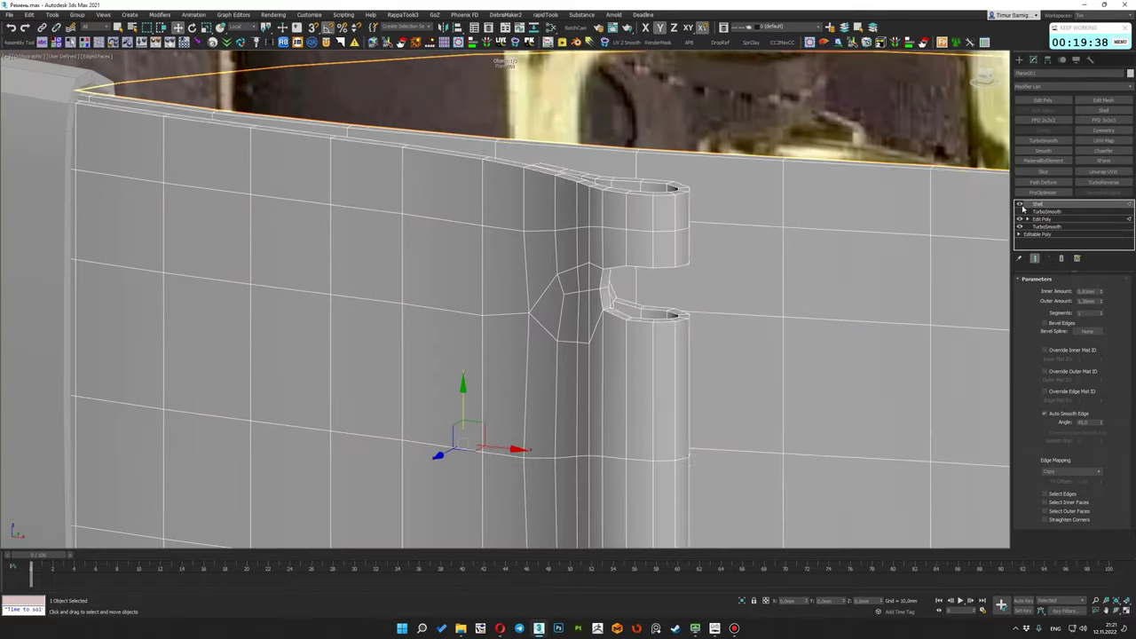
click(600, 288)
scroll(597, 286, up, 2)
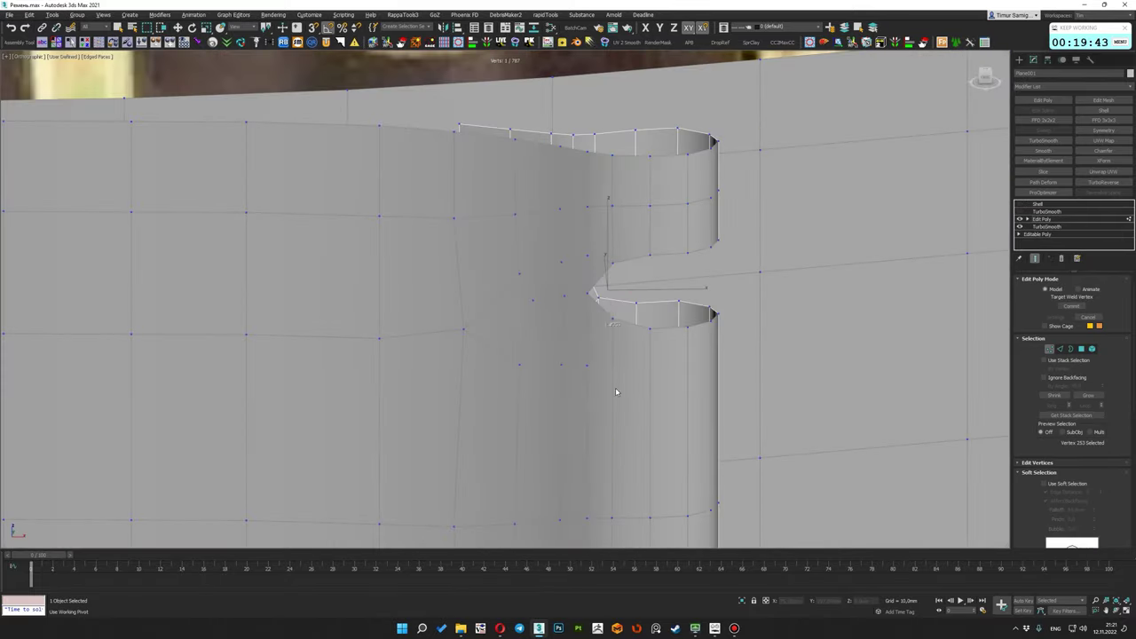
Inspect the notch up close, then switch to Polygon sub-object mode
alt+middle_drag(617, 392, 648, 382)
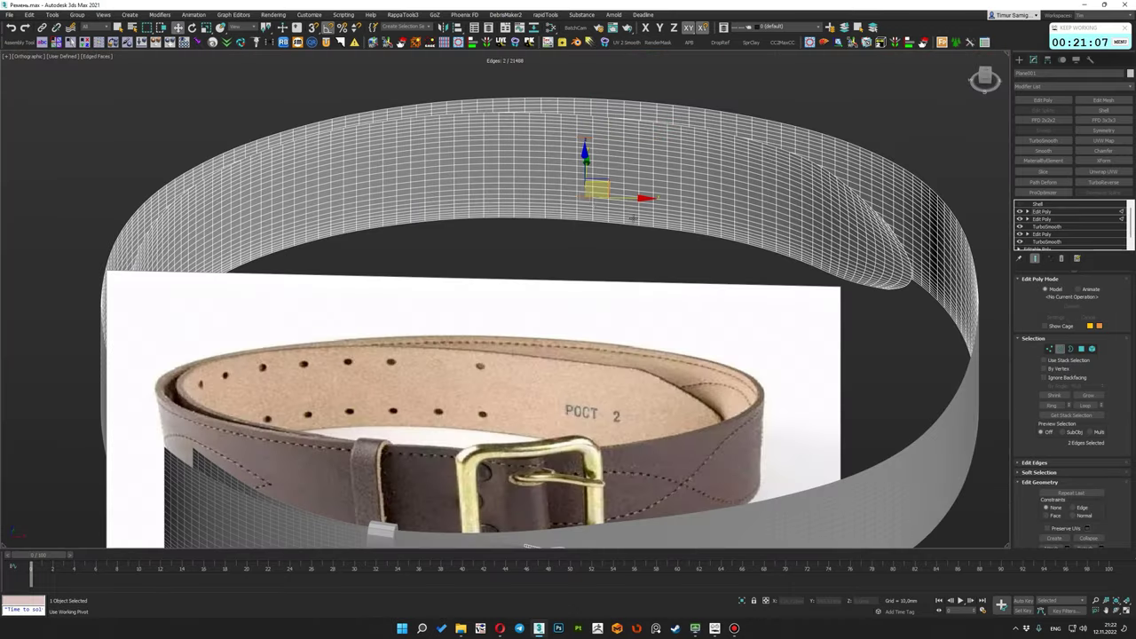
mouse_move(632, 216)
alt+middle_down()
mouse_move(613, 267)
mouse_move(639, 284)
alt+middle_up()
scroll(613, 266, up, 3)
click(1082, 350)
Keep the chosen strap faces selected, enable Ignore Backfacing and view the belt in wireframe
scroll(568, 302, down, 5)
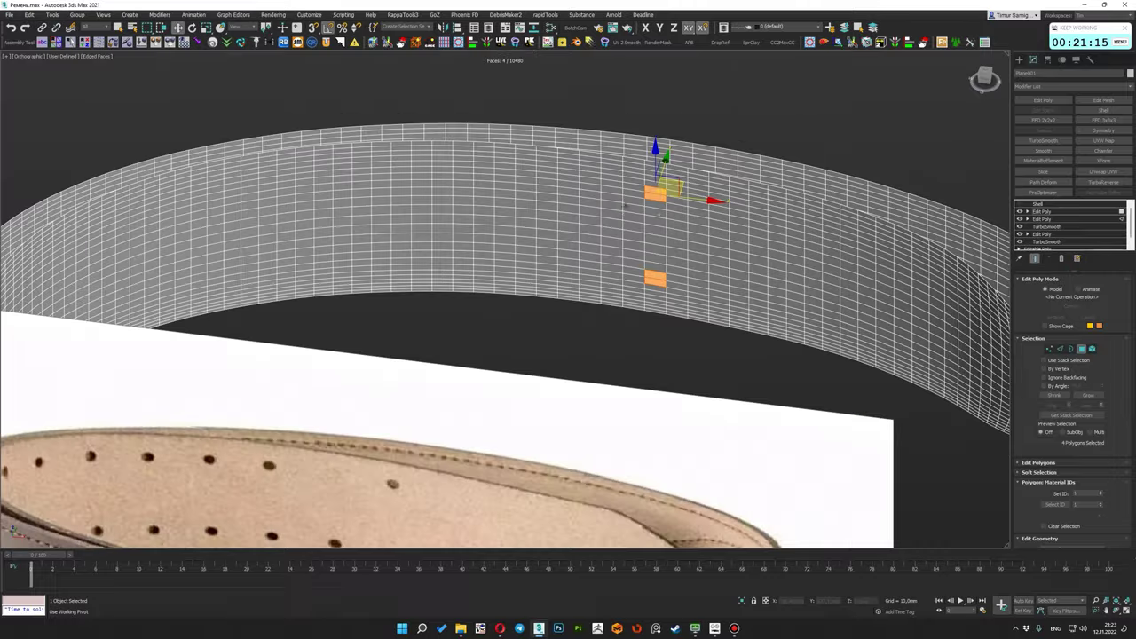
key(ctrl+a)
key(ctrl+z)
scroll(651, 233, down, 2)
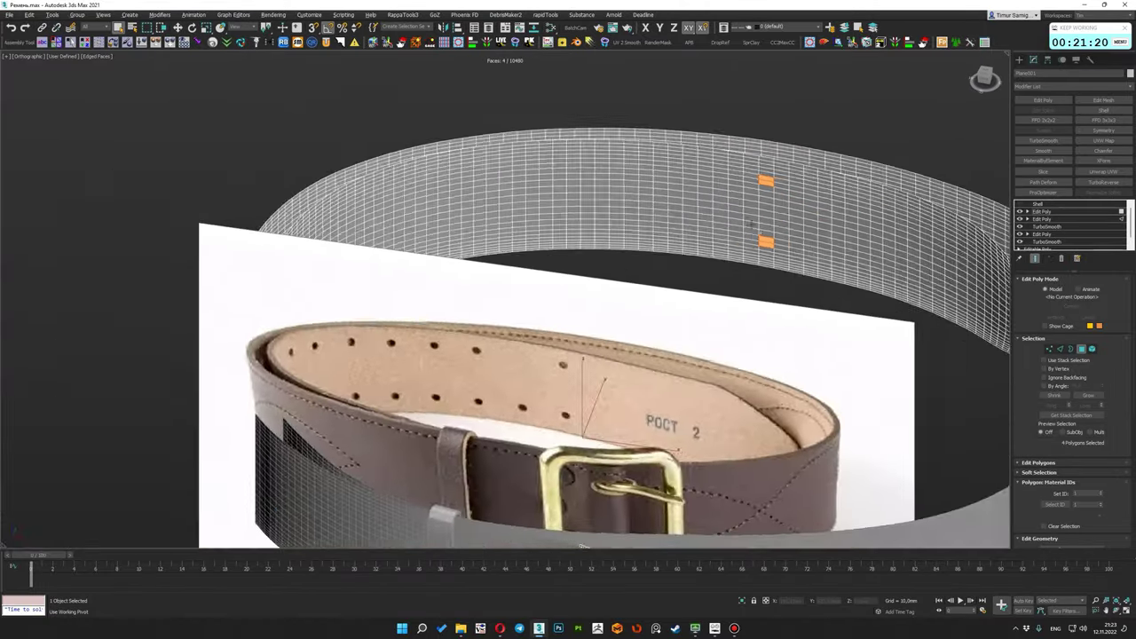
scroll(651, 232, up, 5)
click(1044, 378)
scroll(568, 266, down, 3)
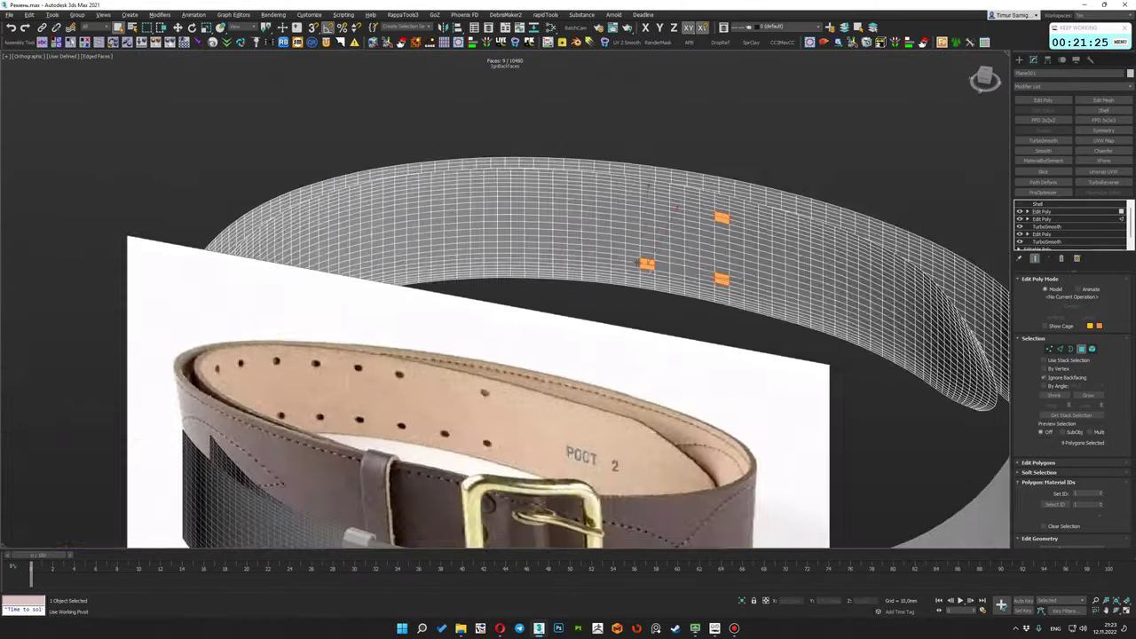
alt+middle_drag(568, 266, 575, 256)
scroll(477, 260, up, 2)
mouse_move(498, 192)
alt+middle_down()
mouse_move(527, 152)
mouse_move(530, 205)
mouse_move(676, 344)
mouse_move(648, 332)
mouse_move(591, 244)
alt+middle_up()
key(F3)
key(F3)
Restore the selection of ten hole faces spaced along the strap
click(1091, 348)
click(732, 289)
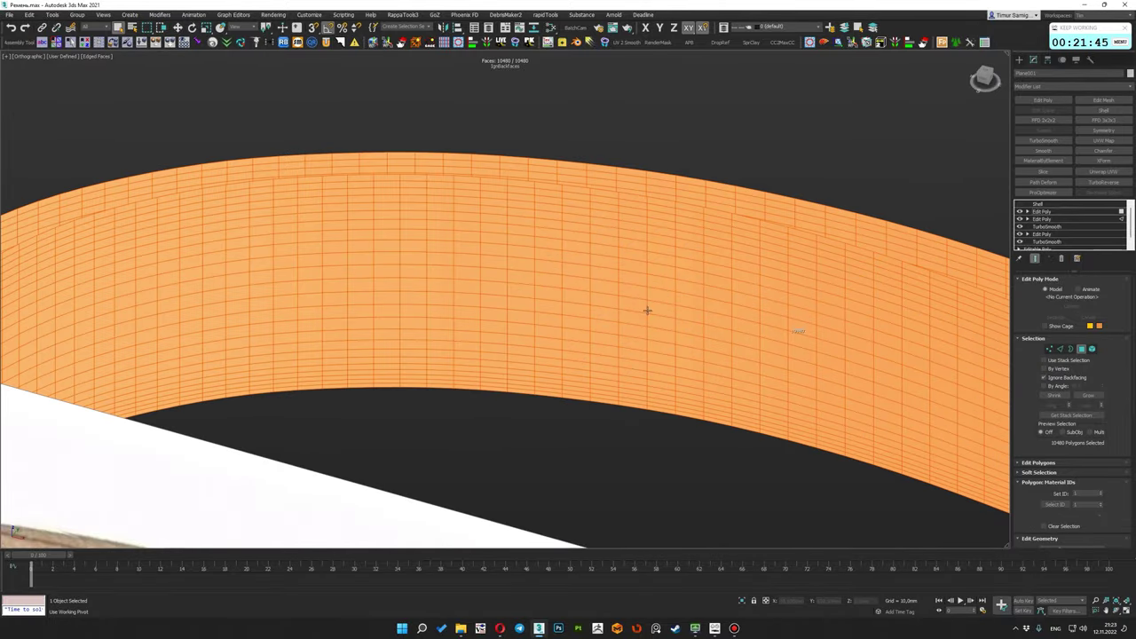
key(ctrl+z)
scroll(647, 310, down, 2)
scroll(750, 317, up, 8)
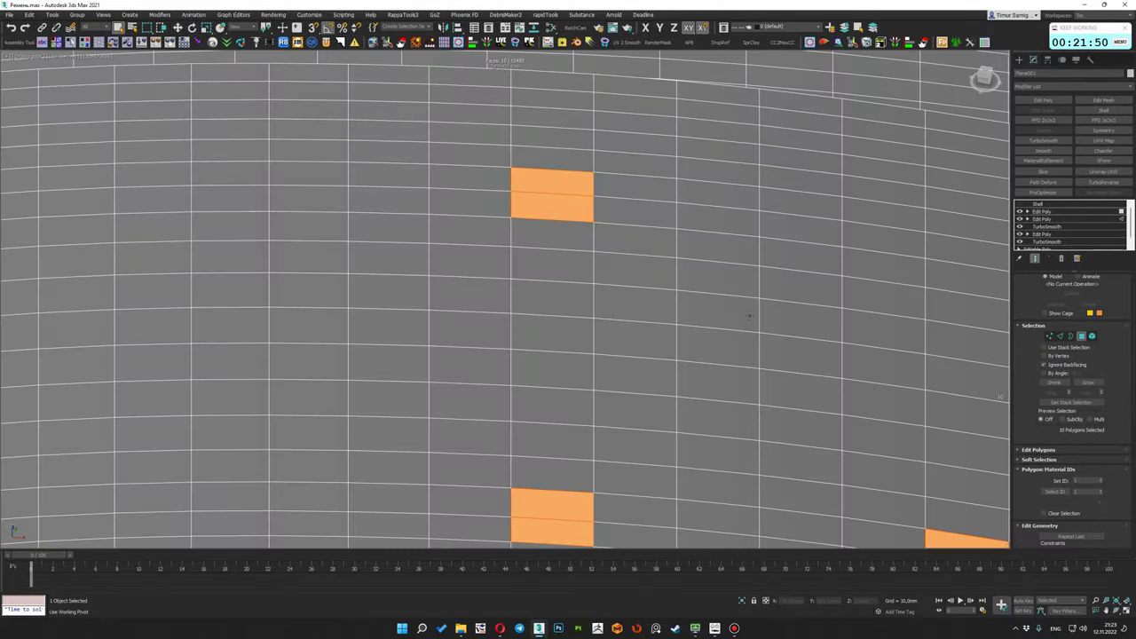
scroll(750, 317, down, 3)
scroll(629, 304, up, 2)
Run the rapidTools hole script to turn the ten faces into hexagonal holes
click(627, 41)
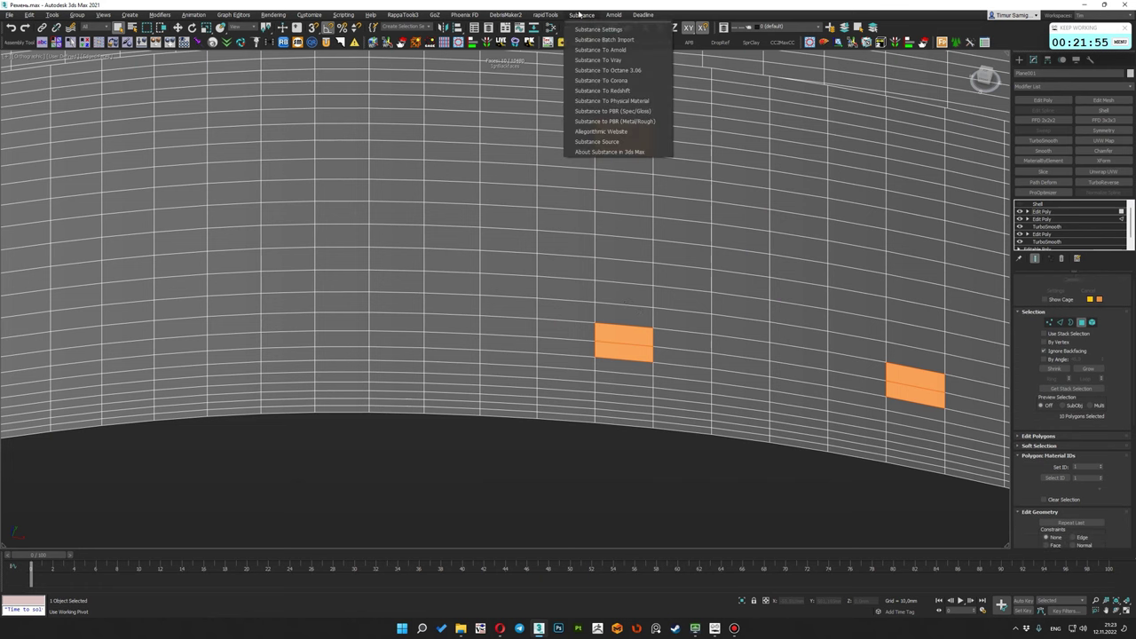
click(644, 304)
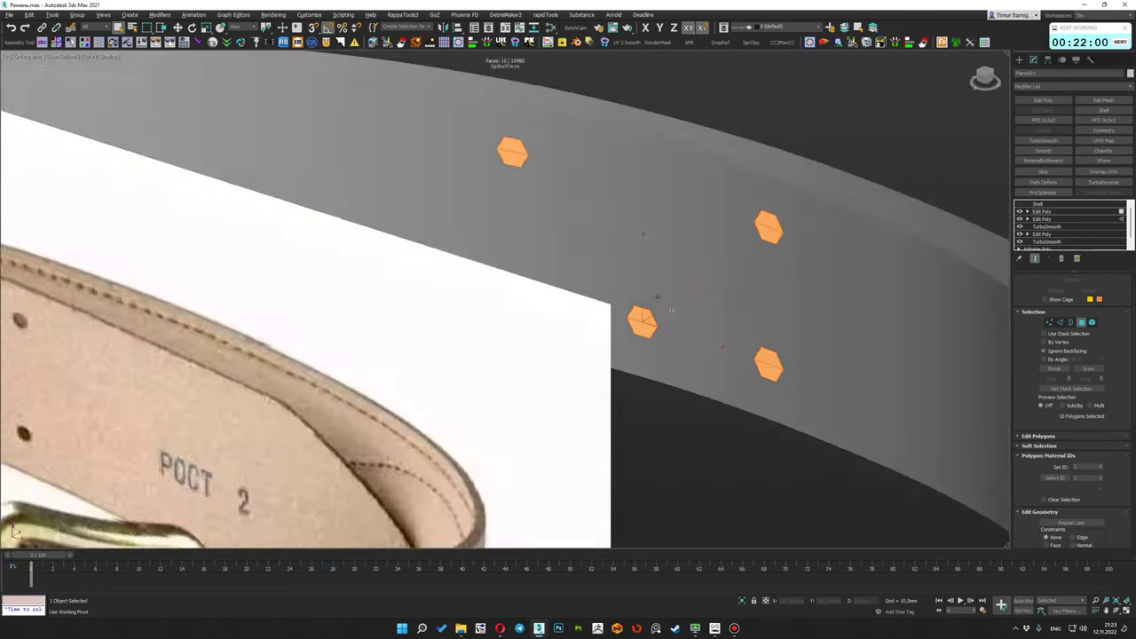
alt+middle_drag(641, 303, 799, 266)
click(1040, 208)
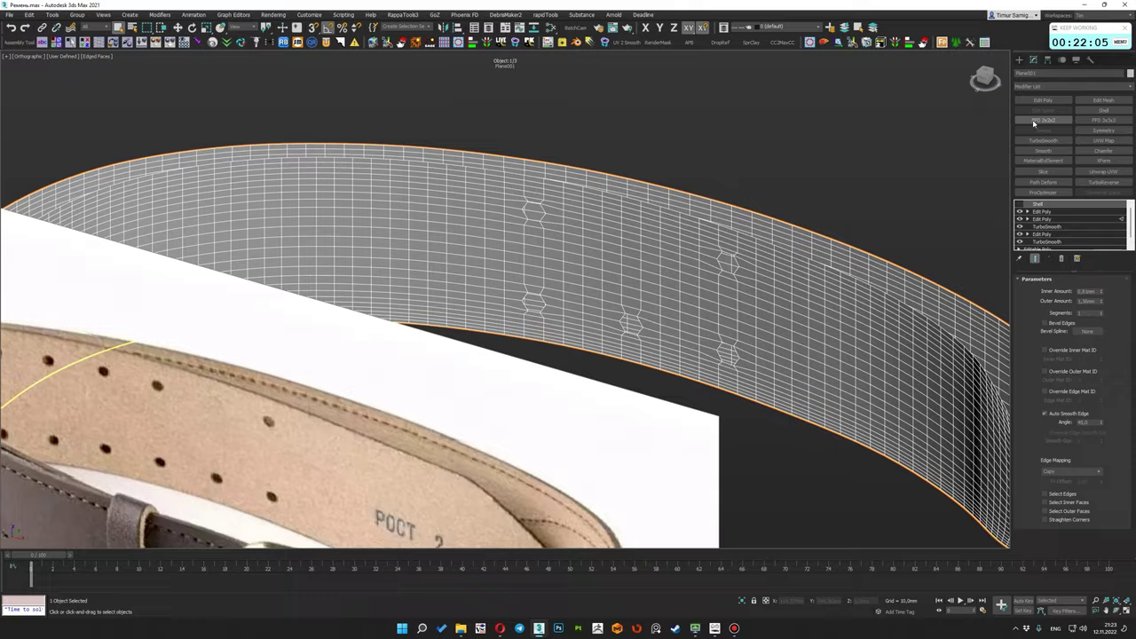
Preview a TurboSmooth on the belt, remove it, and return to the ten-face Edit Poly level
click(1043, 140)
mouse_move(622, 302)
alt+middle_down()
mouse_move(704, 298)
mouse_move(621, 302)
alt+middle_up()
scroll(621, 302, up, 3)
click(1061, 258)
scroll(621, 302, up, 2)
click(1041, 212)
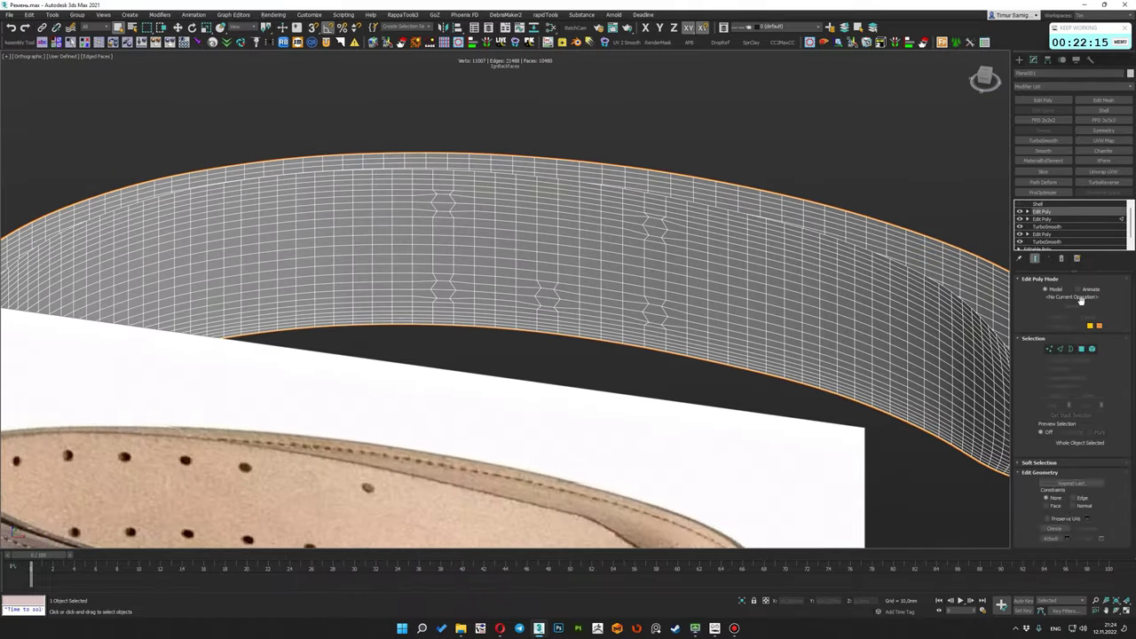
Add thirteen more faces along the belt to the hole selection
mouse_move(710, 299)
alt+middle_down()
mouse_move(746, 301)
mouse_move(783, 325)
alt+middle_up()
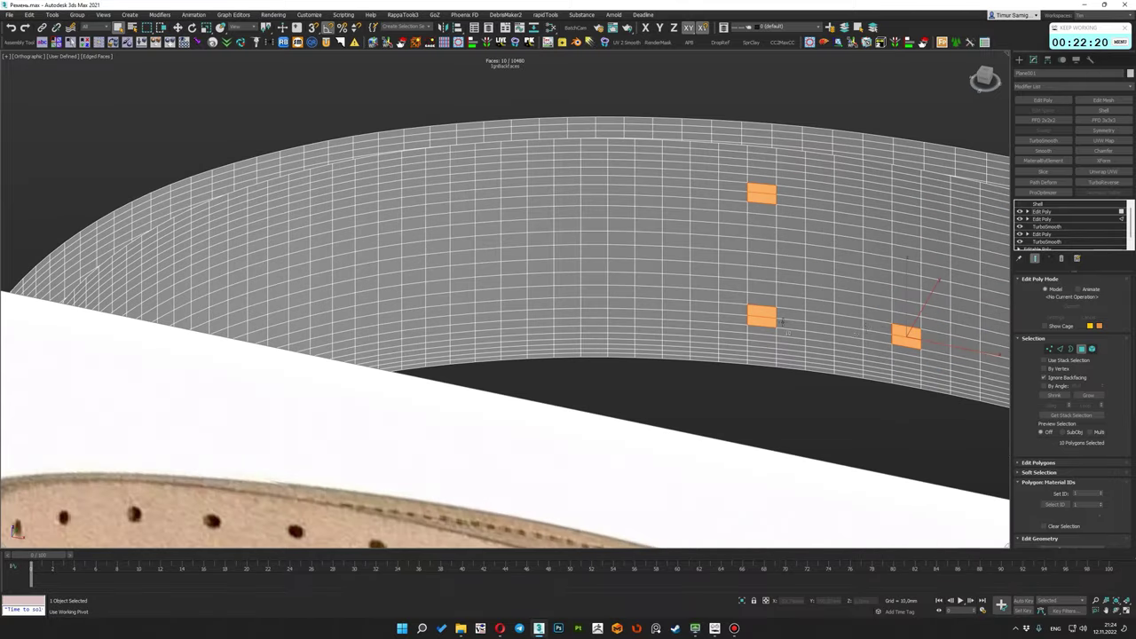
ctrl+click(622, 190)
mouse_move(622, 190)
alt+middle_down()
mouse_move(649, 223)
mouse_move(586, 252)
alt+middle_up()
ctrl+click(586, 252)
ctrl+click(618, 213)
mouse_move(622, 310)
alt+middle_down()
mouse_move(619, 212)
mouse_move(651, 250)
mouse_move(588, 200)
mouse_move(692, 353)
alt+middle_up()
ctrl+click(588, 201)
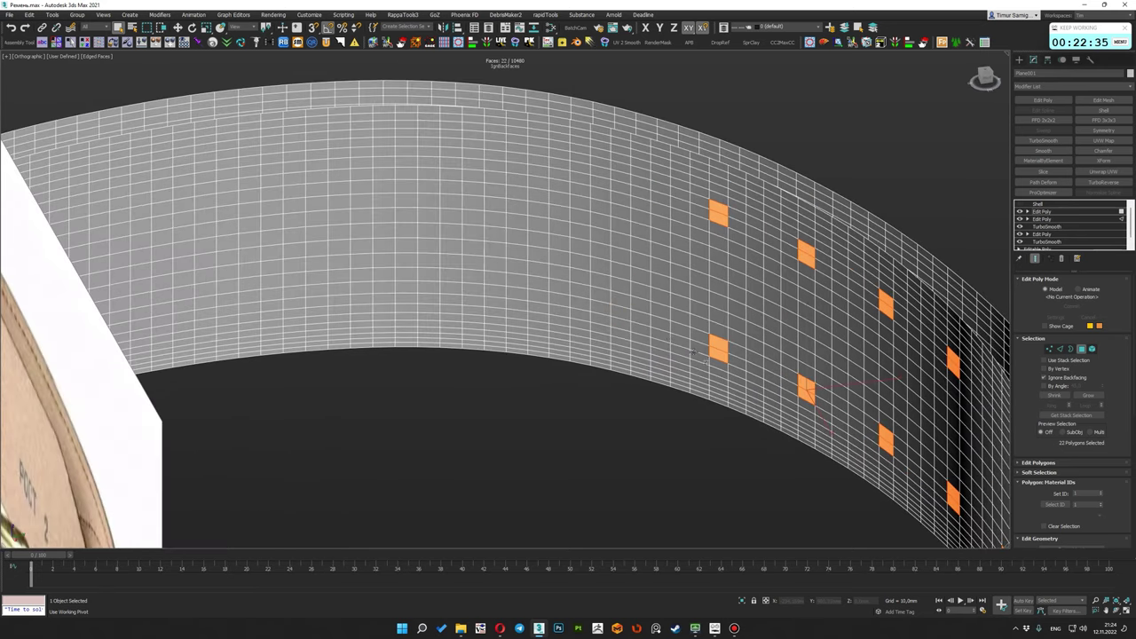
ctrl+click(622, 187)
alt+middle_drag(621, 187, 719, 319)
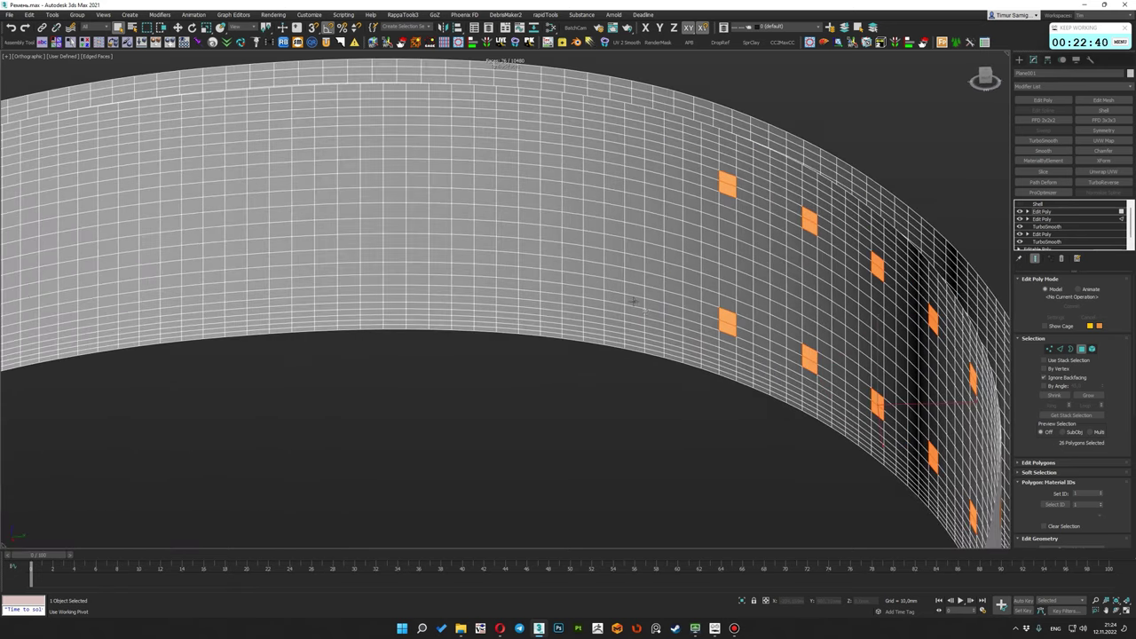
ctrl+click(642, 163)
alt+middle_drag(642, 163, 731, 181)
ctrl+click(605, 339)
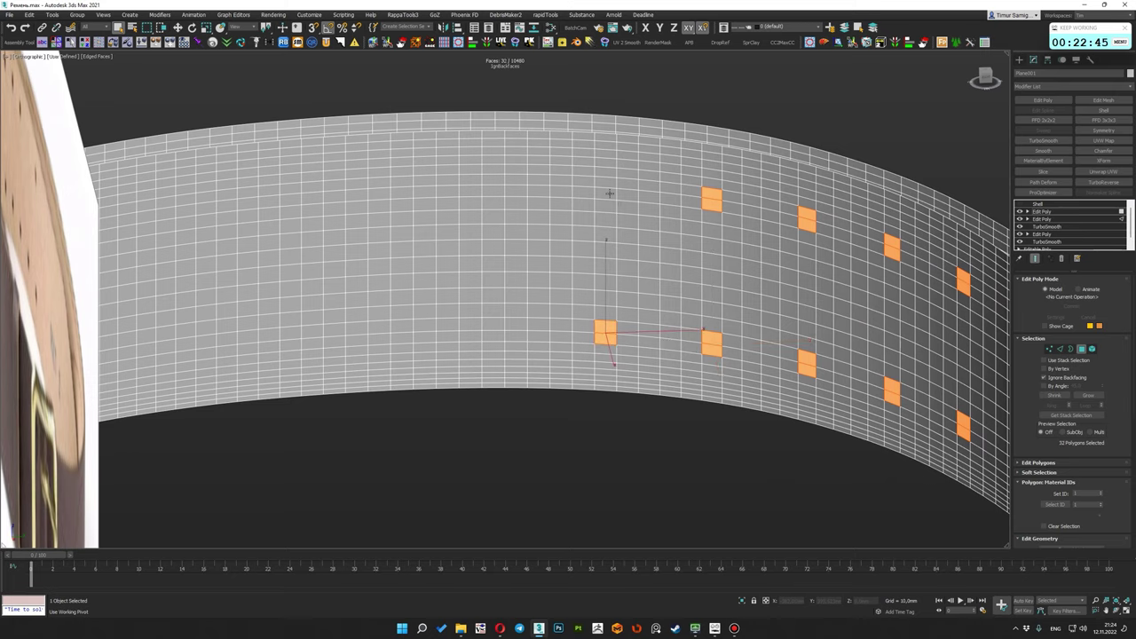
ctrl+click(609, 193)
alt+middle_drag(609, 194, 750, 310)
ctrl+click(646, 150)
alt+middle_drag(646, 149, 657, 259)
ctrl+click(654, 259)
ctrl+click(652, 121)
alt+middle_drag(652, 121, 665, 255)
ctrl+click(598, 266)
ctrl+click(601, 123)
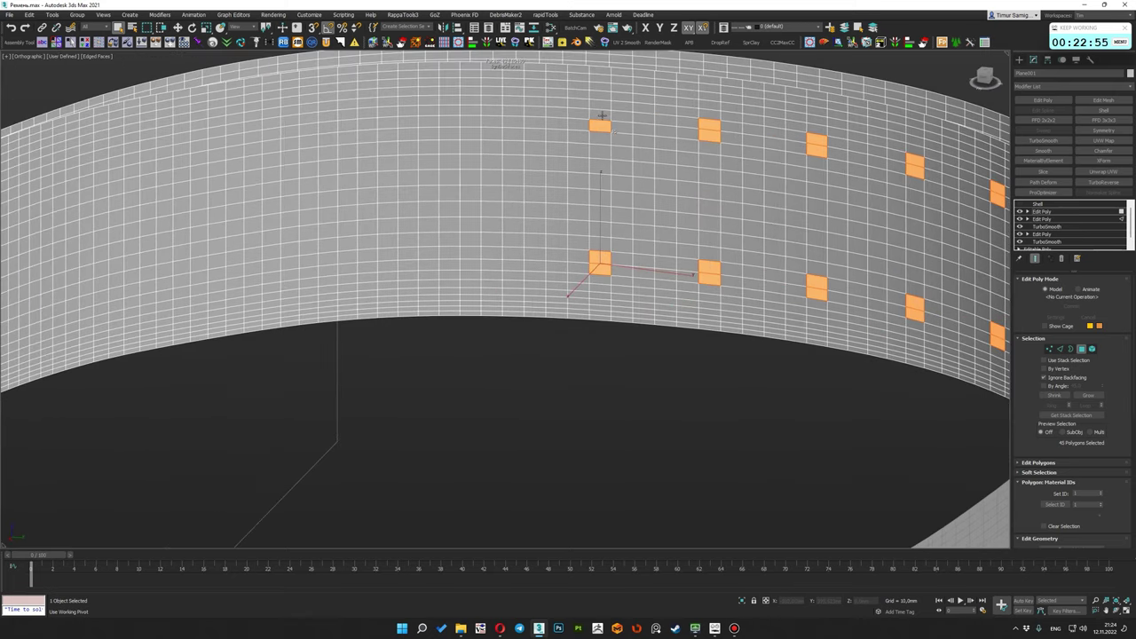
Compare with the reference photo and run the hexagonal hole script on the selected faces
scroll(601, 123, down, 3)
mouse_move(601, 122)
alt+middle_down()
mouse_move(714, 244)
mouse_move(567, 296)
alt+middle_up()
scroll(715, 244, down, 3)
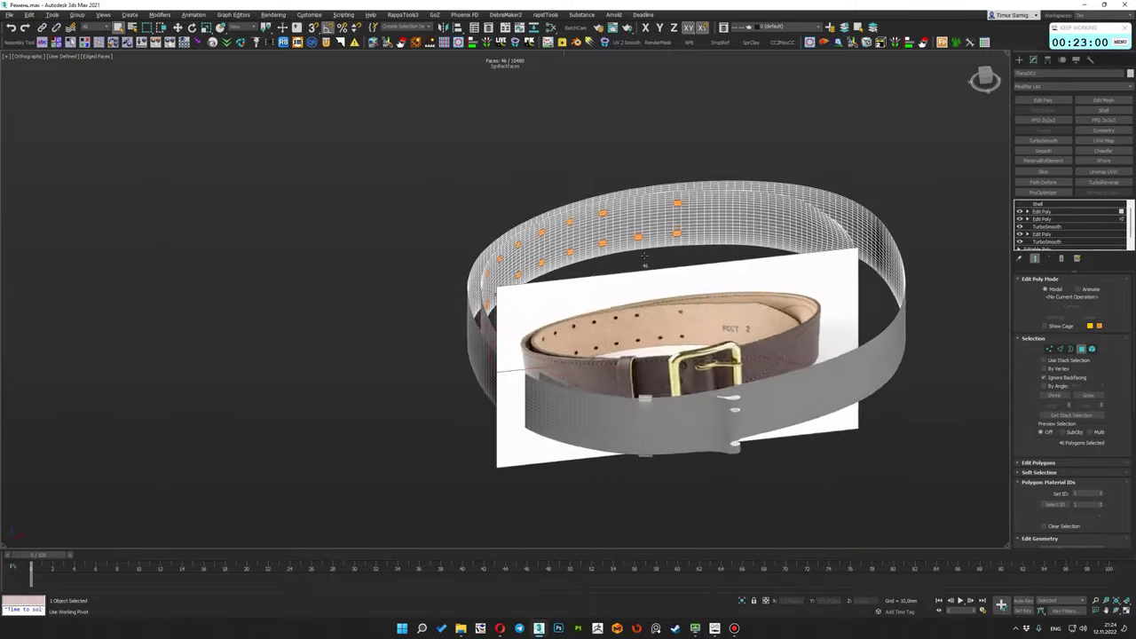
scroll(566, 296, up, 5)
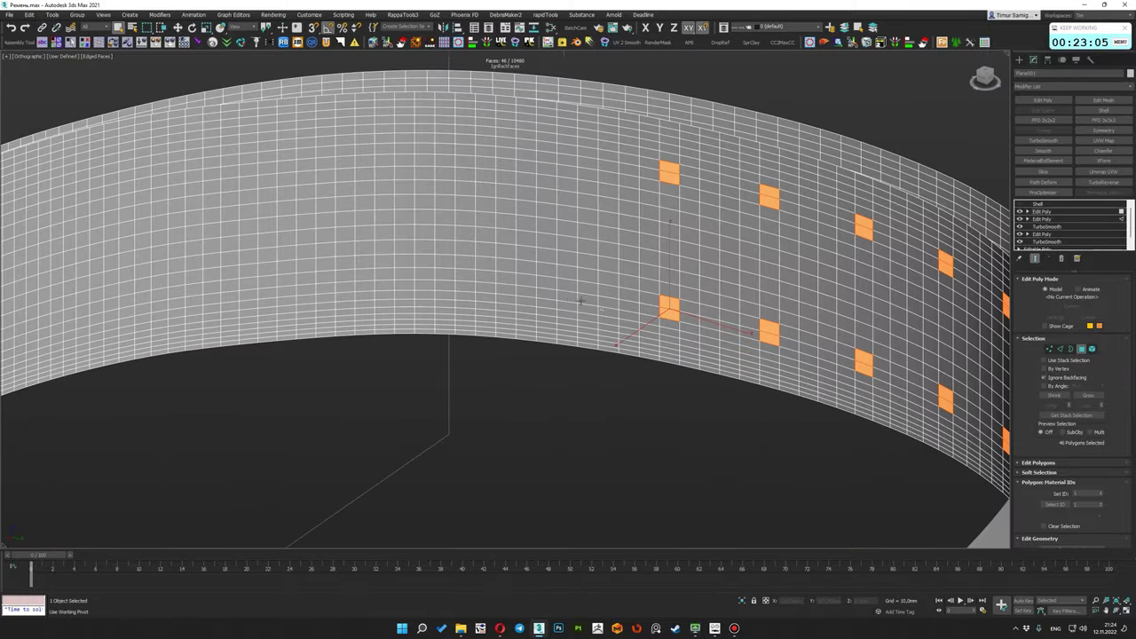
scroll(602, 162, down, 3)
alt+middle_drag(602, 162, 570, 230)
scroll(570, 230, up, 5)
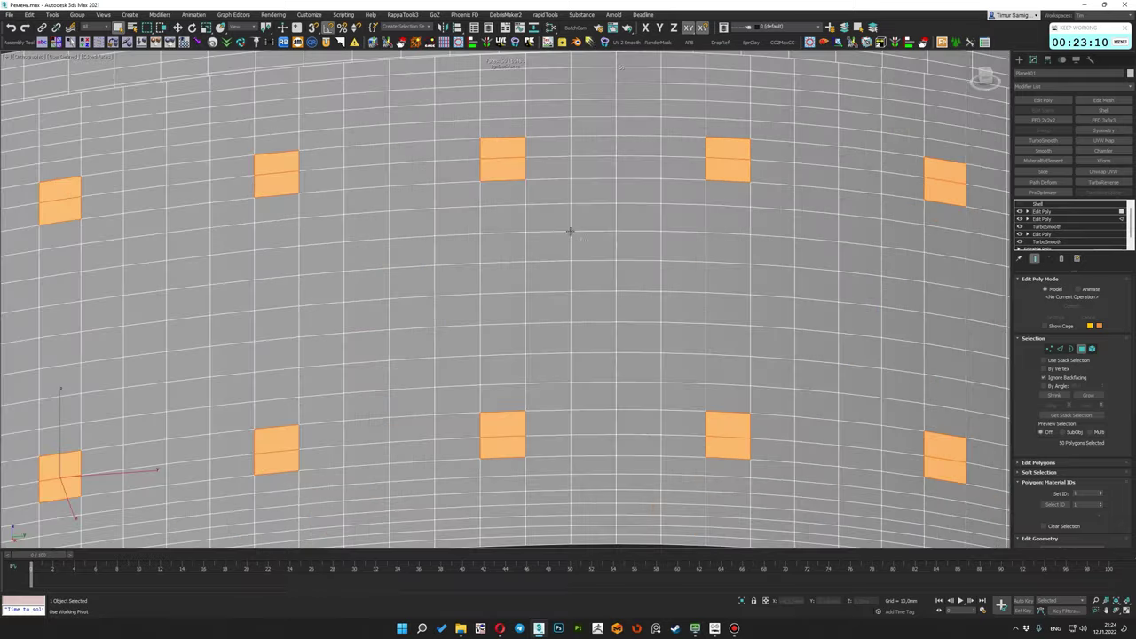
click(538, 17)
click(621, 222)
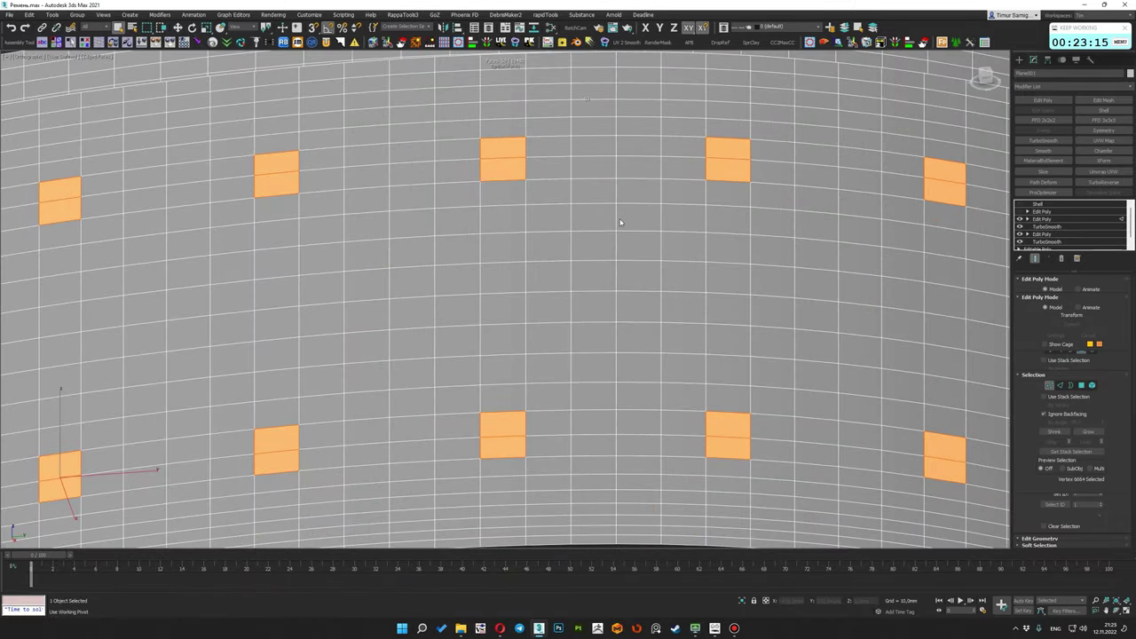
Apply the hexagonal hole script a second time and check the new holes
scroll(621, 222, down, 3)
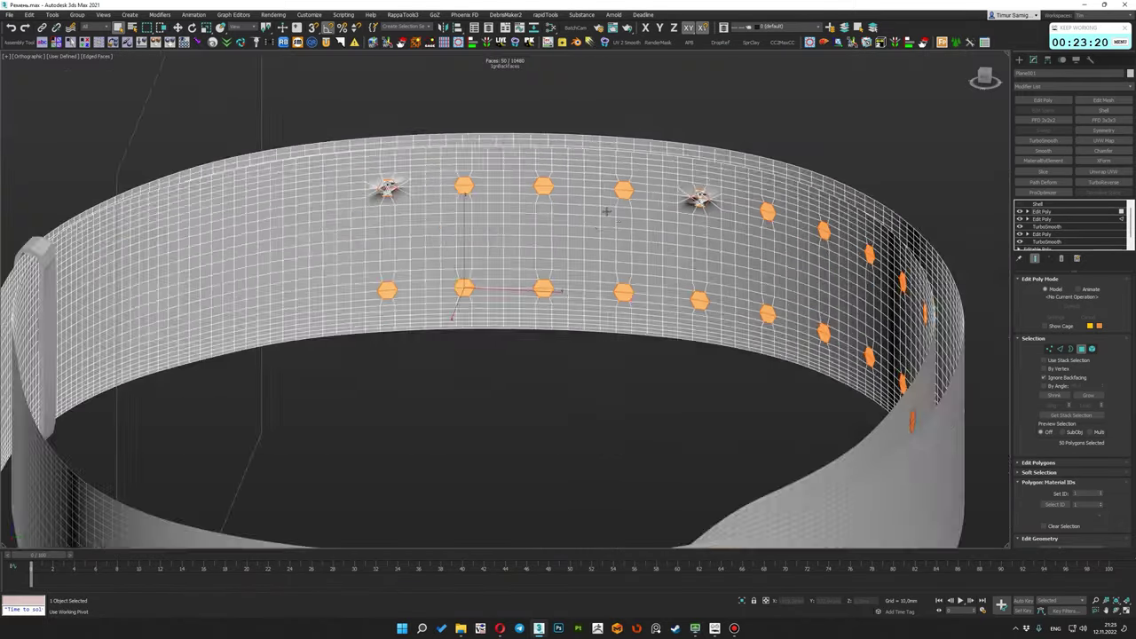
alt+middle_drag(620, 222, 499, 175)
scroll(499, 176, up, 5)
scroll(499, 175, down, 3)
scroll(501, 182, up, 2)
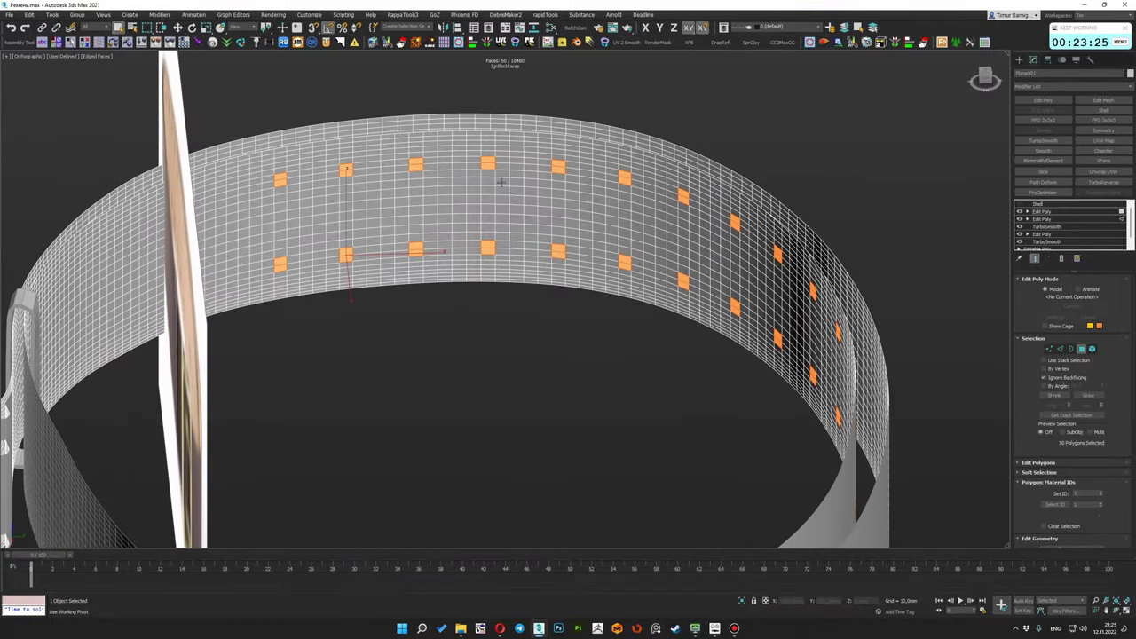
click(567, 18)
click(573, 94)
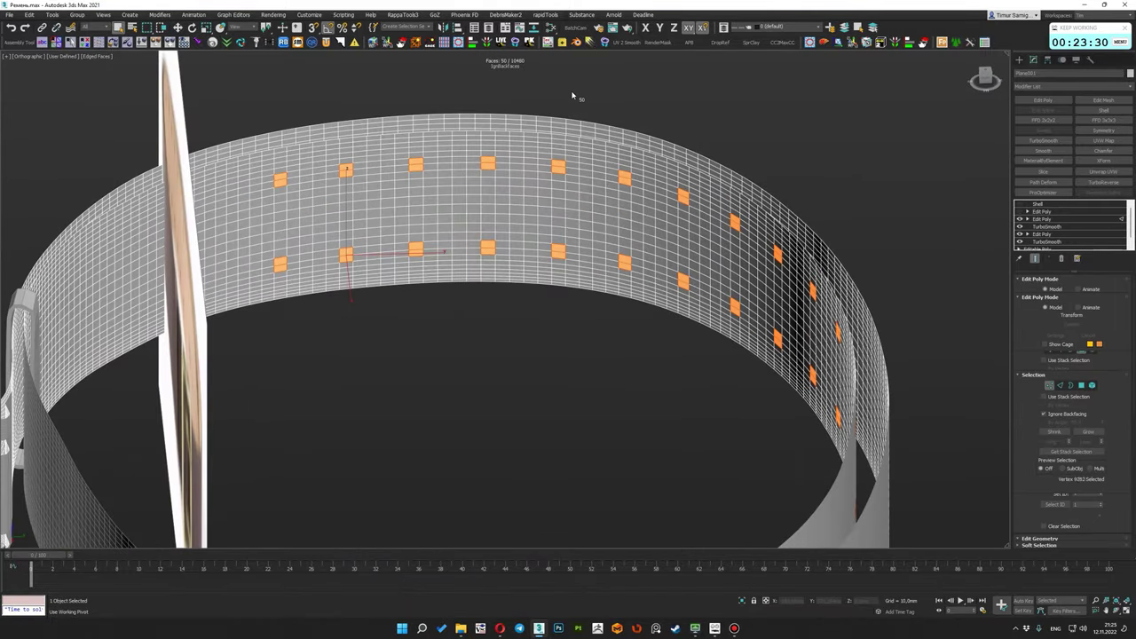
scroll(572, 95, down, 3)
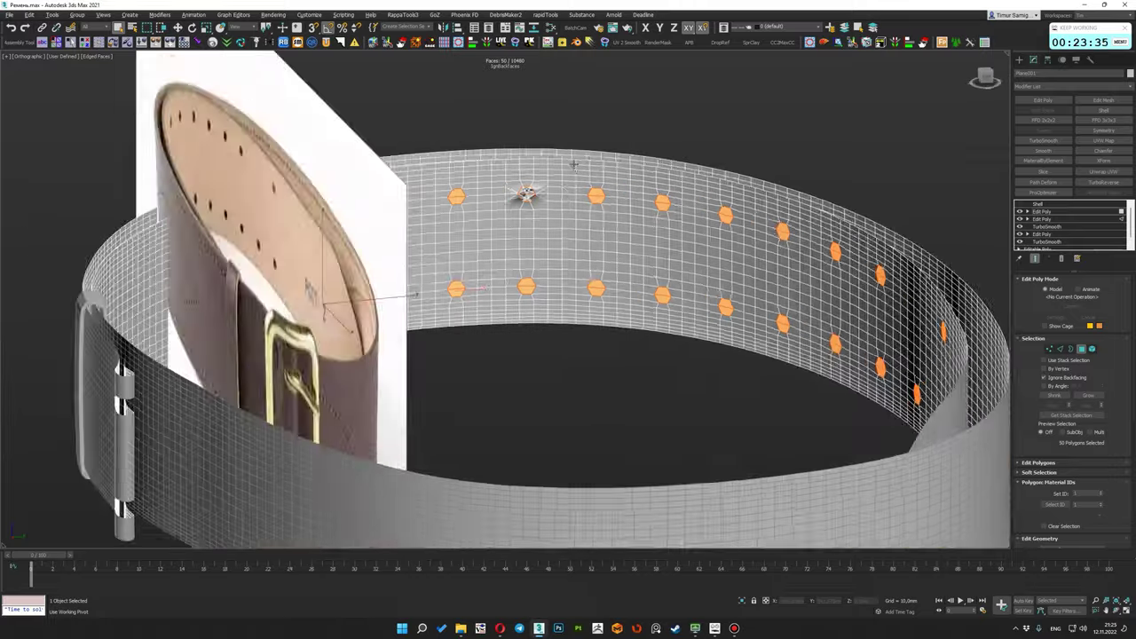
alt+middle_drag(572, 95, 508, 173)
scroll(508, 173, up, 3)
scroll(509, 173, up, 8)
Select the edges around the notch hole and rotate them to align with the strip grid
key(2)
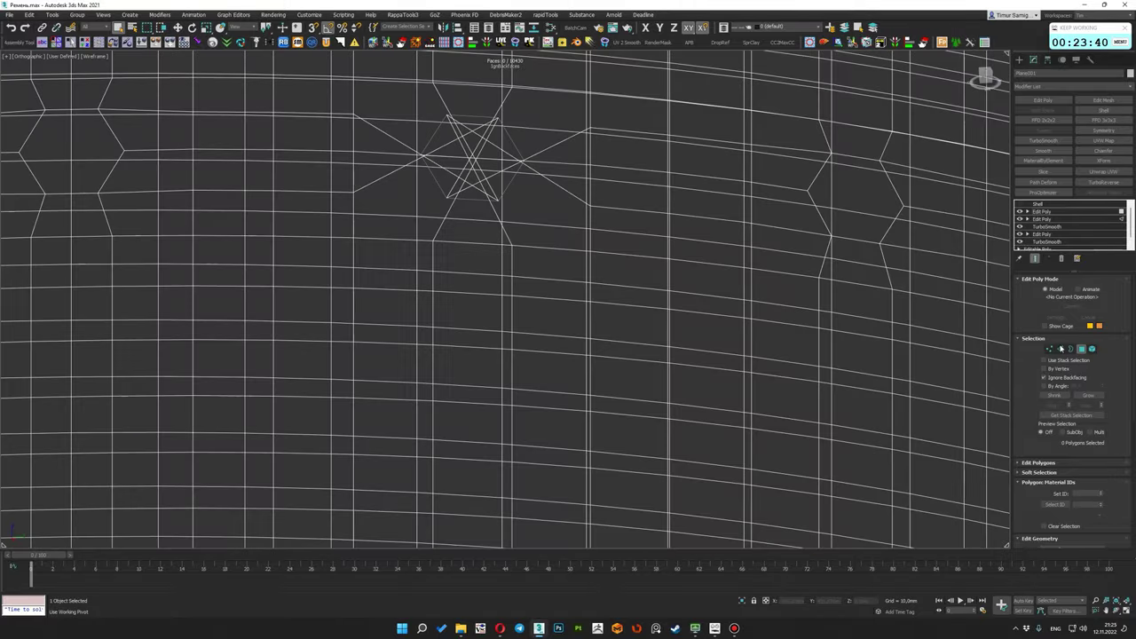
click(550, 198)
key(e)
scroll(561, 191, down, 1)
drag(561, 191, 533, 231)
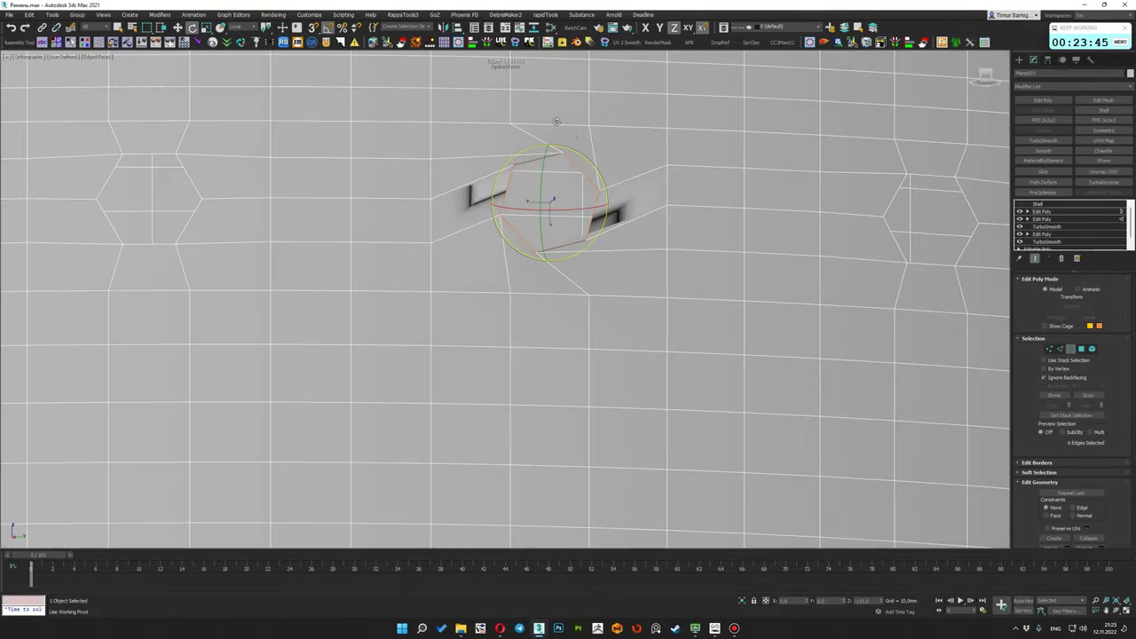
scroll(567, 299, down, 4)
middle_drag(567, 299, 54, 266)
drag(417, 213, 435, 240)
scroll(435, 240, down, 4)
mouse_move(482, 313)
alt+middle_down()
mouse_move(279, 358)
mouse_move(293, 337)
alt+middle_up()
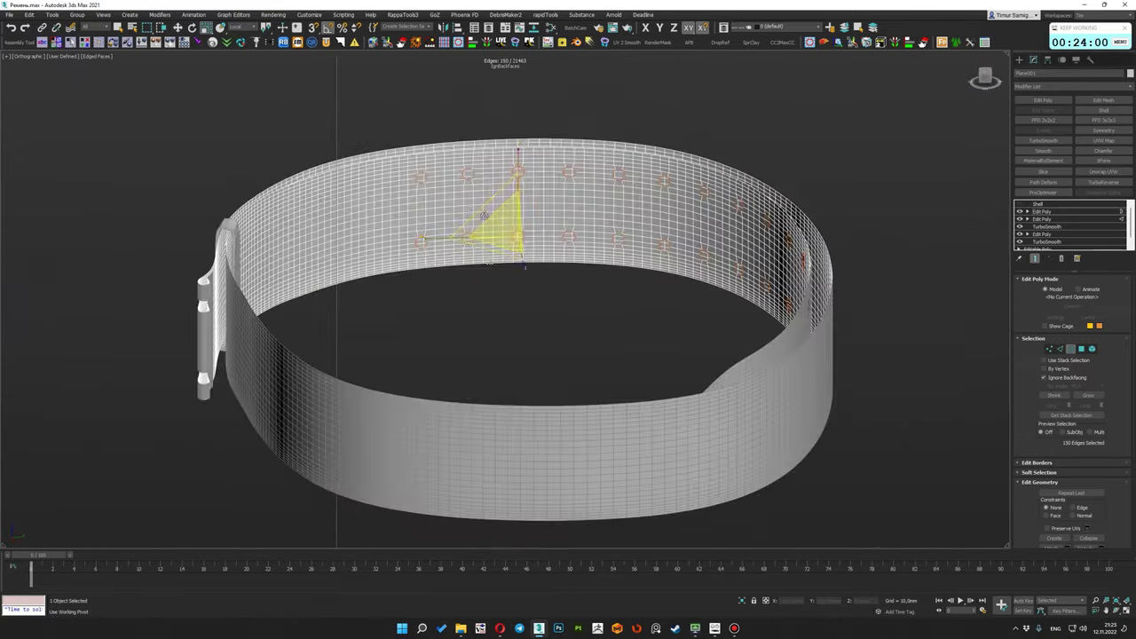
scroll(533, 222, up, 5)
Check the TurboSmoothed belt against the reference and turn off edged-faces display
click(1047, 211)
click(1043, 218)
scroll(484, 293, up, 3)
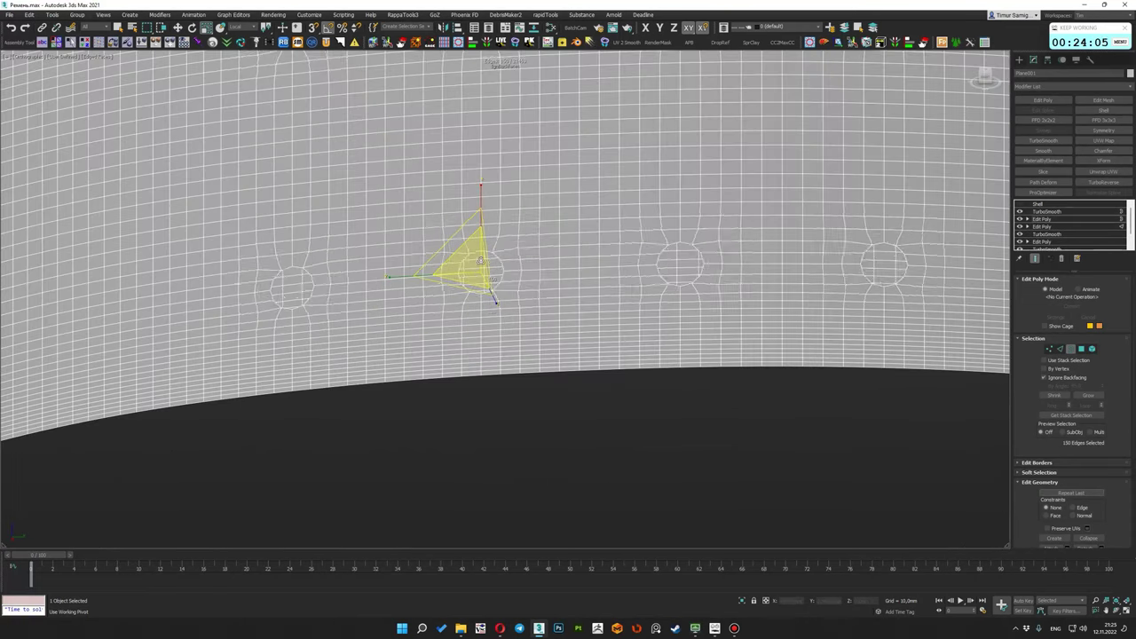
scroll(479, 299, down, 5)
alt+middle_drag(443, 266, 449, 264)
key(F4)
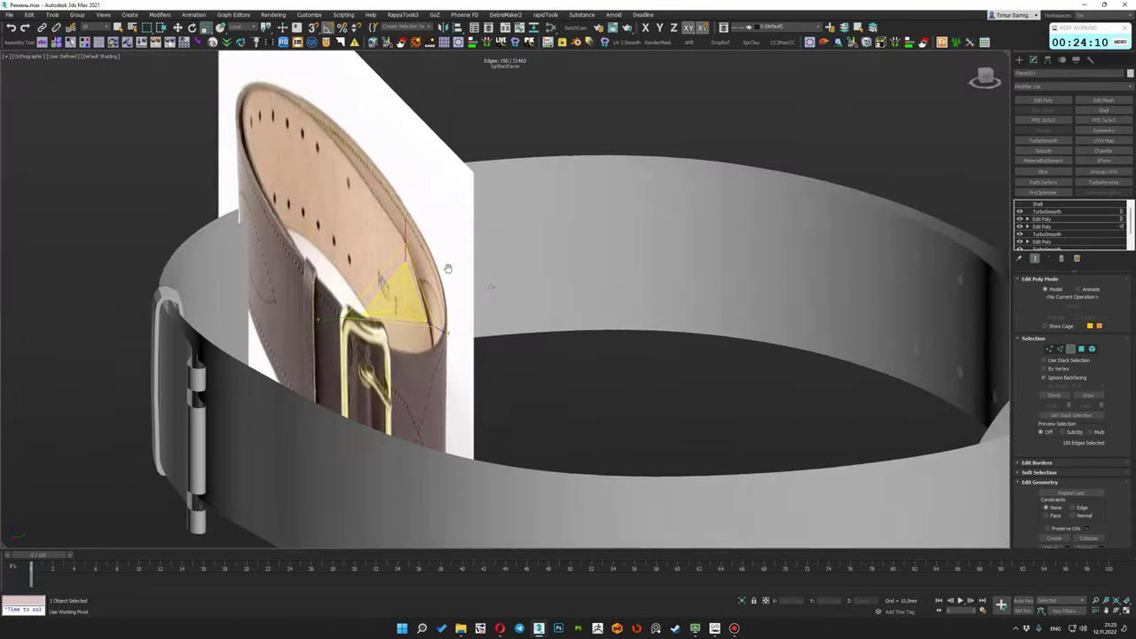
scroll(449, 263, up, 3)
scroll(478, 290, up, 3)
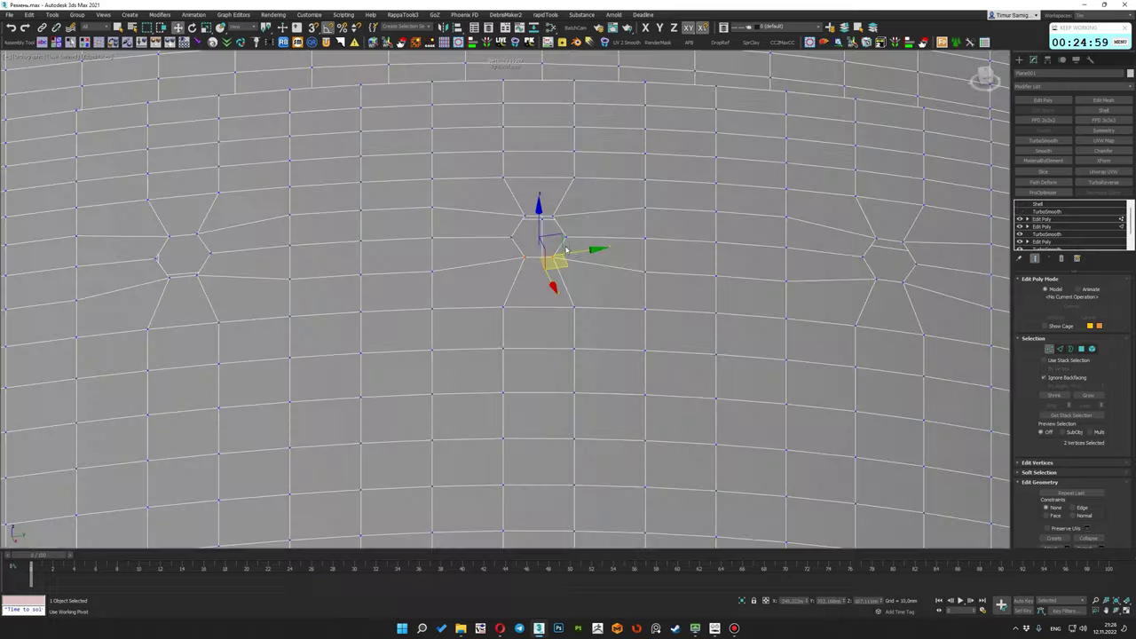
scroll(609, 332, up, 2)
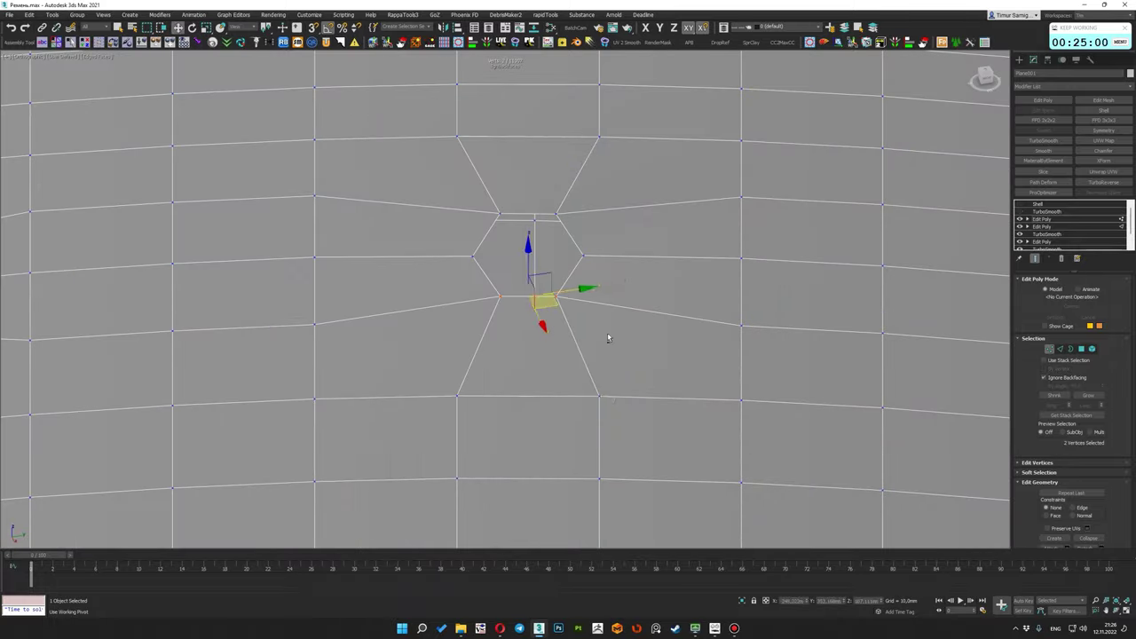
Back on the low-poly mesh, cut edges from the first hole's border up to the row above
click(629, 307)
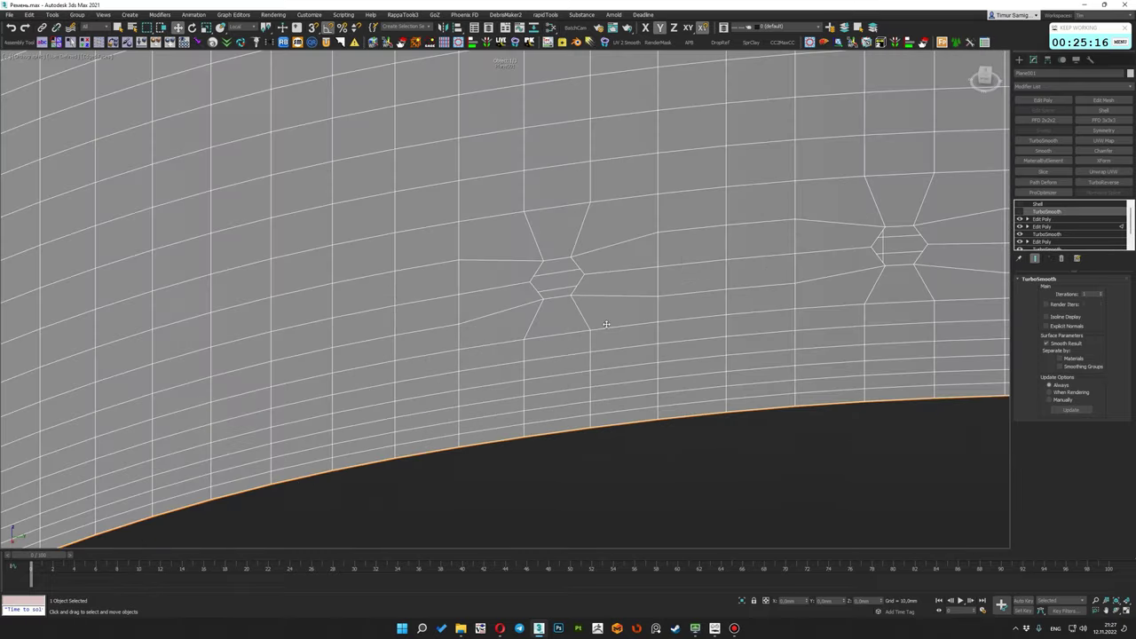
click(1044, 219)
key(alt+c)
click(600, 271)
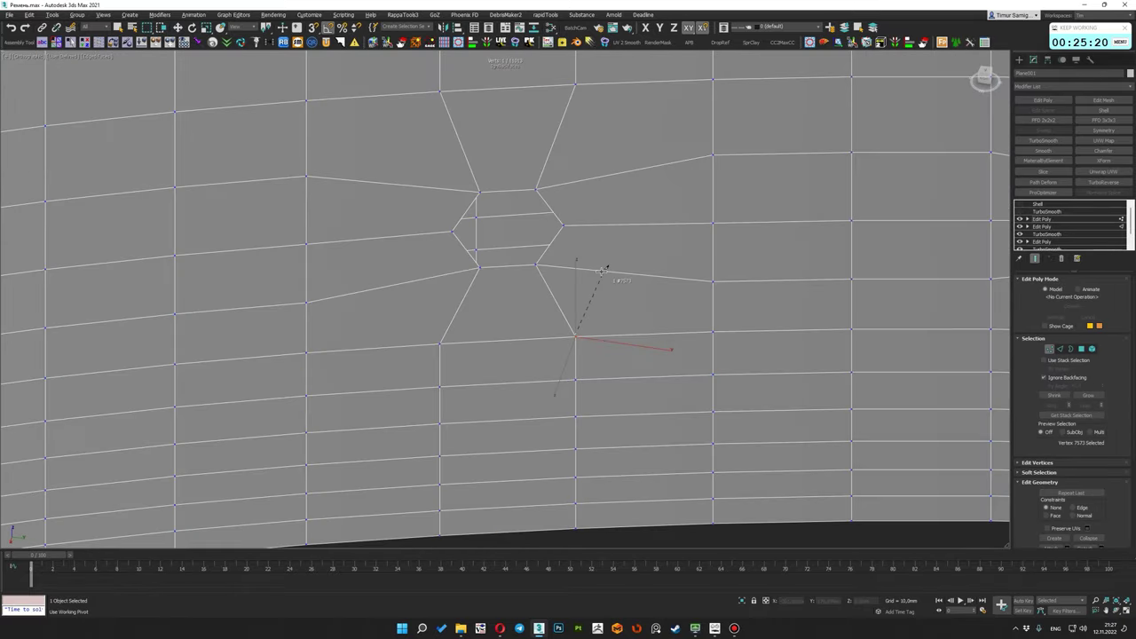
click(575, 85)
click(440, 91)
click(399, 184)
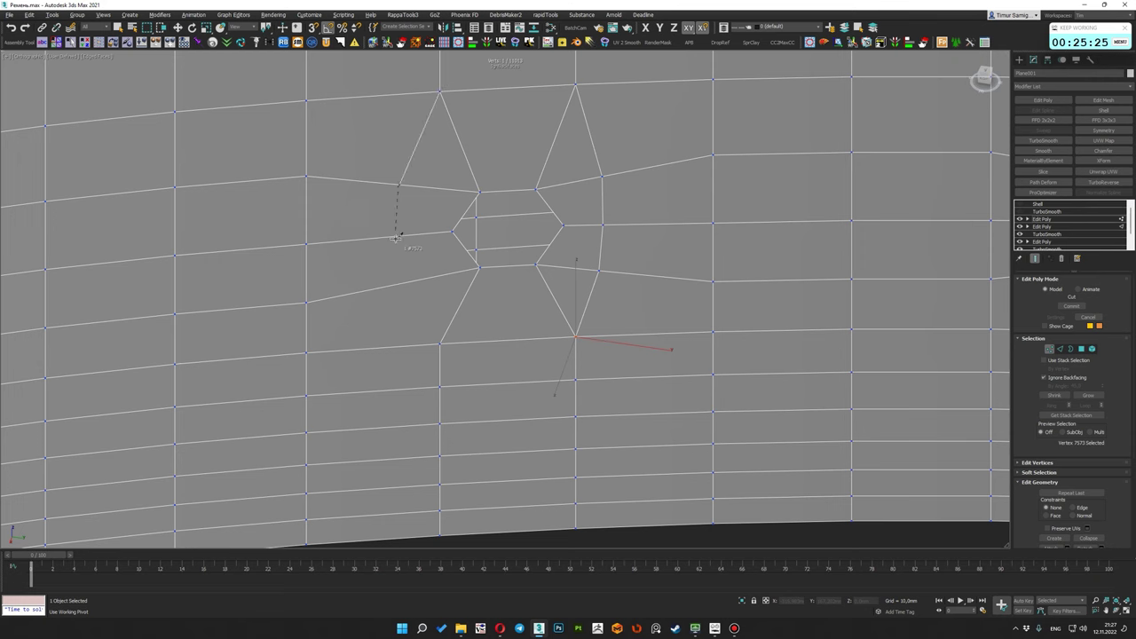
click(441, 341)
right_click(441, 341)
Cut an edge from the hole's corner vertex down through the next grid row
scroll(525, 246, down, 5)
scroll(540, 287, up, 2)
scroll(538, 312, up, 1)
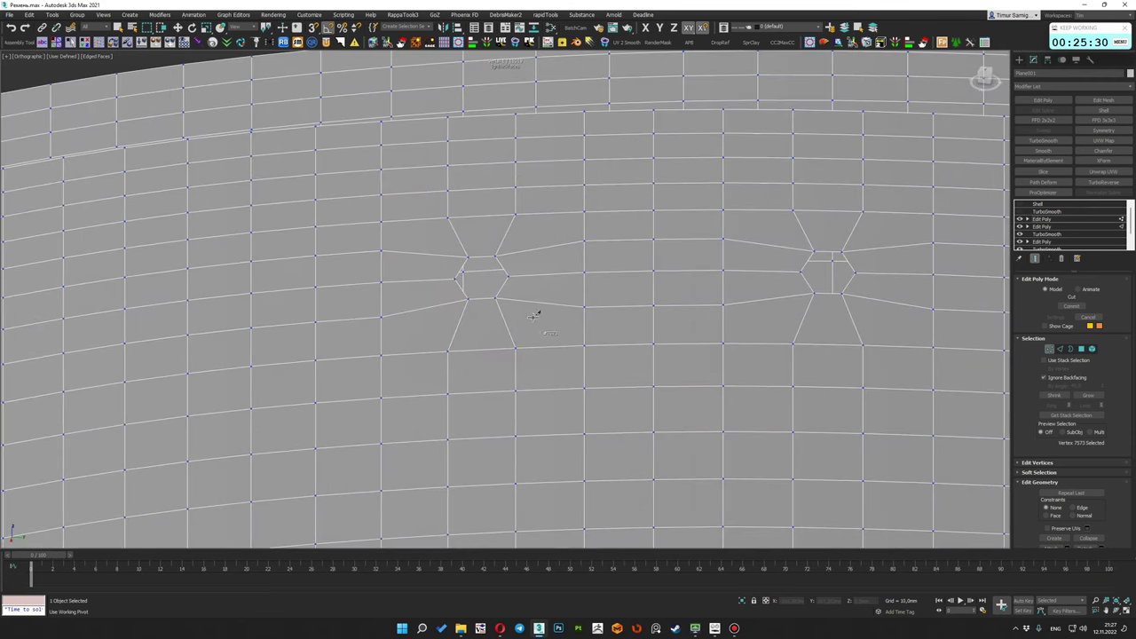
key(alt+c)
click(515, 215)
click(536, 248)
click(526, 346)
scroll(536, 249, up, 2)
scroll(523, 241, up, 2)
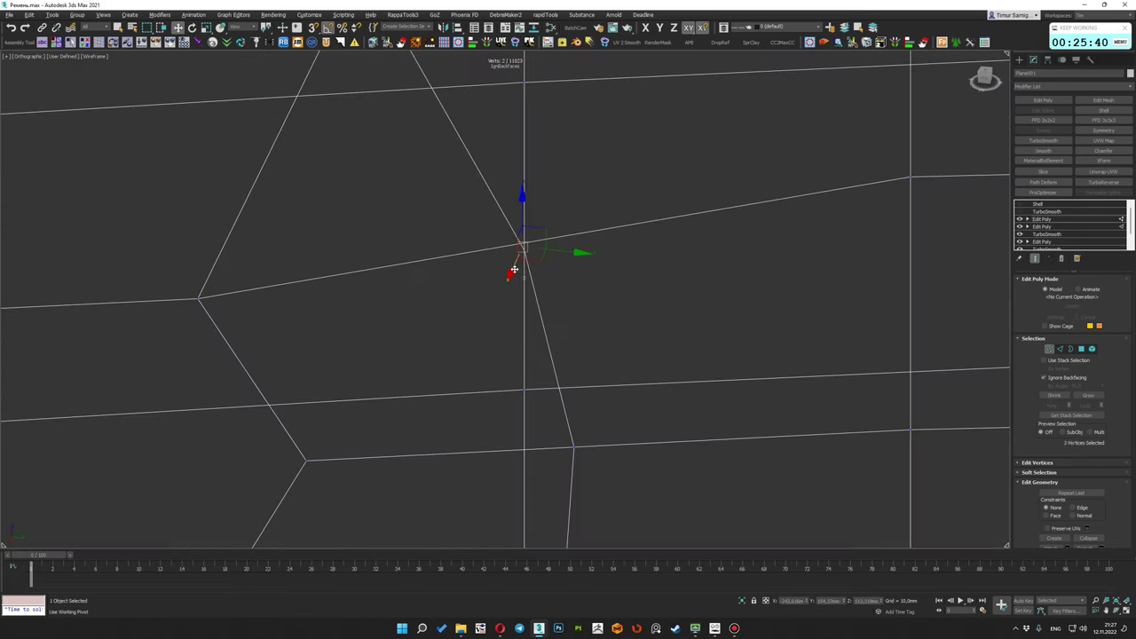
scroll(523, 241, down, 3)
scroll(461, 358, up, 2)
Add cut edges from the hole's lower corners to the neighbouring strap vertices
click(437, 322)
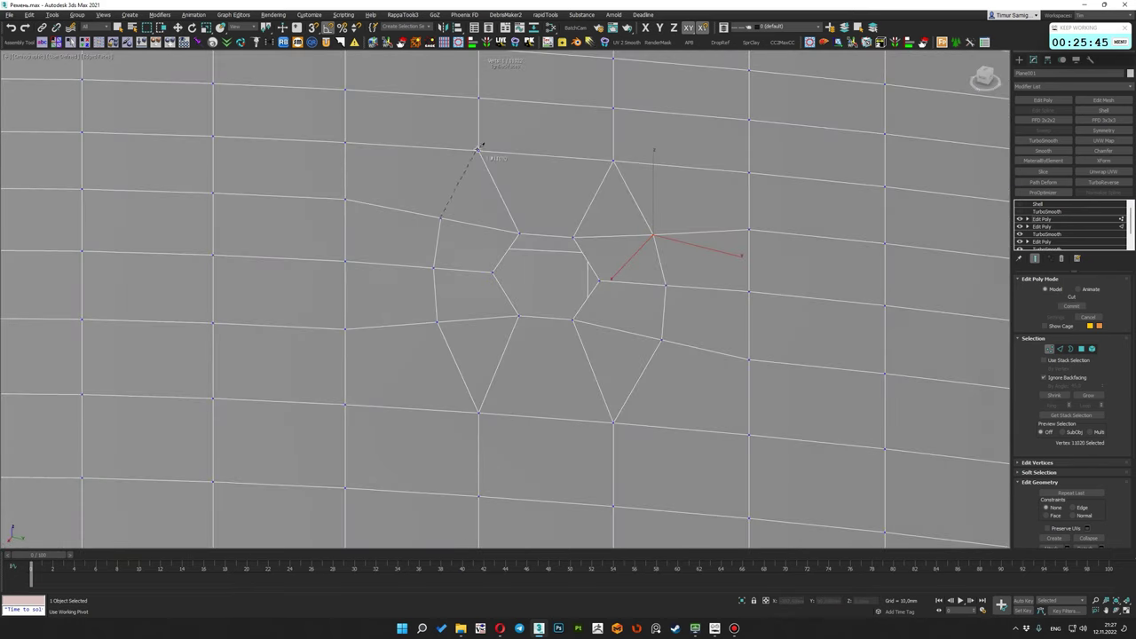
click(481, 146)
scroll(480, 147, down, 4)
scroll(462, 248, up, 4)
scroll(624, 261, down, 4)
scroll(520, 330, up, 4)
key(alt+c)
click(520, 330)
click(486, 268)
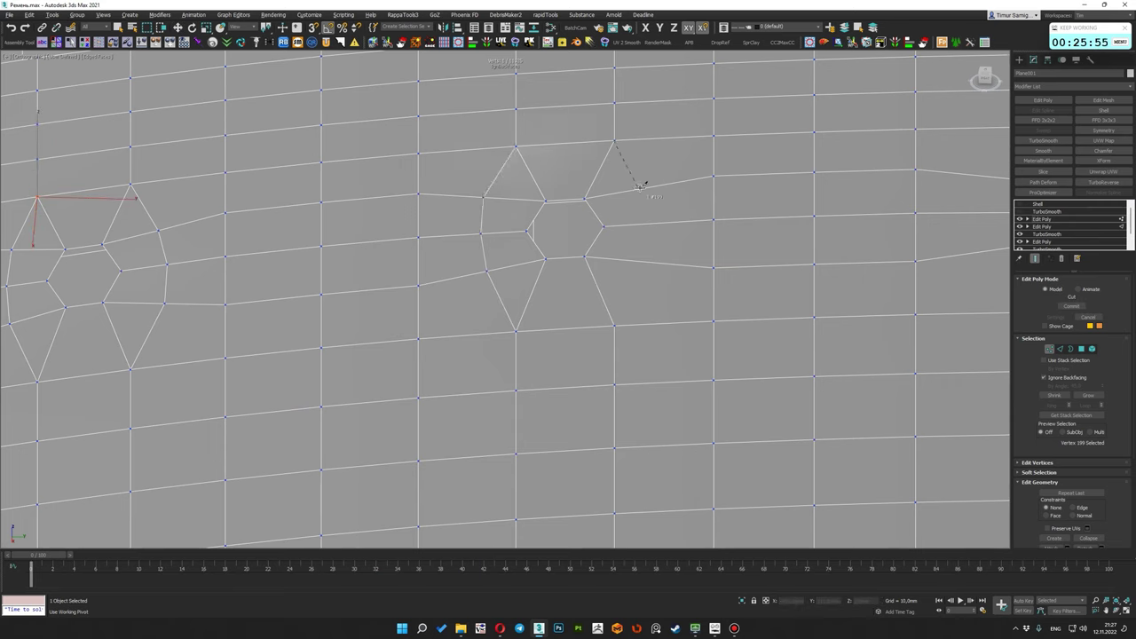
click(619, 325)
Select all vertices and bring up the rapidTools script menu
key(ctrl+a)
scroll(1075, 417, down, 3)
click(551, 15)
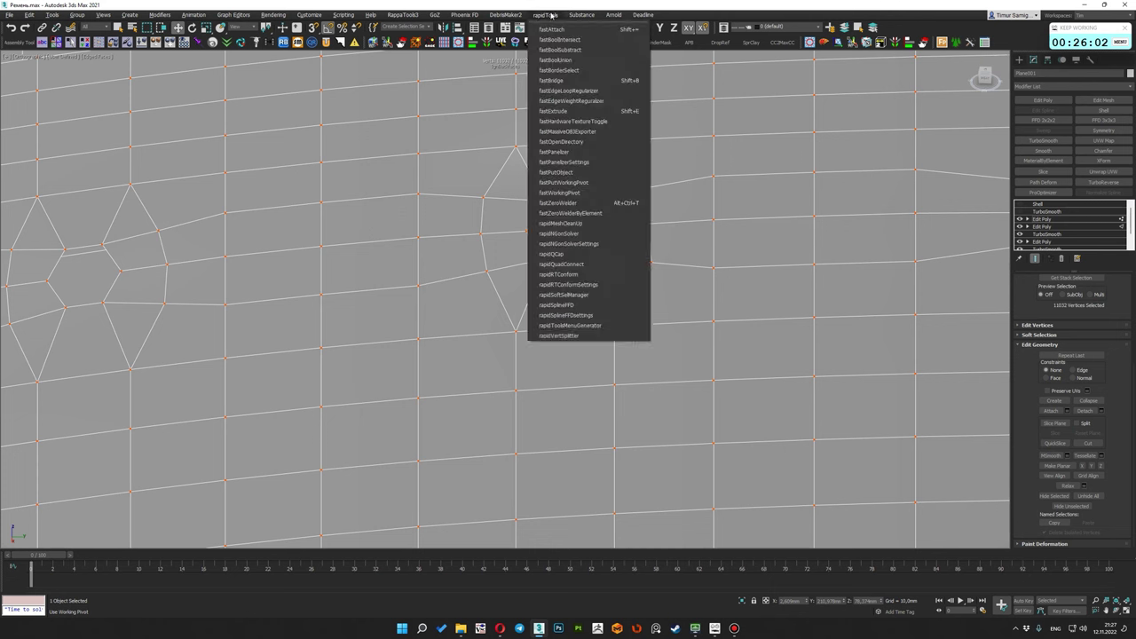
Weld overlapping vertices with fastZeroWelder, start a cut by the next hole, and slide three vertices up
click(577, 203)
scroll(564, 355, up, 8)
key(alt+c)
click(515, 380)
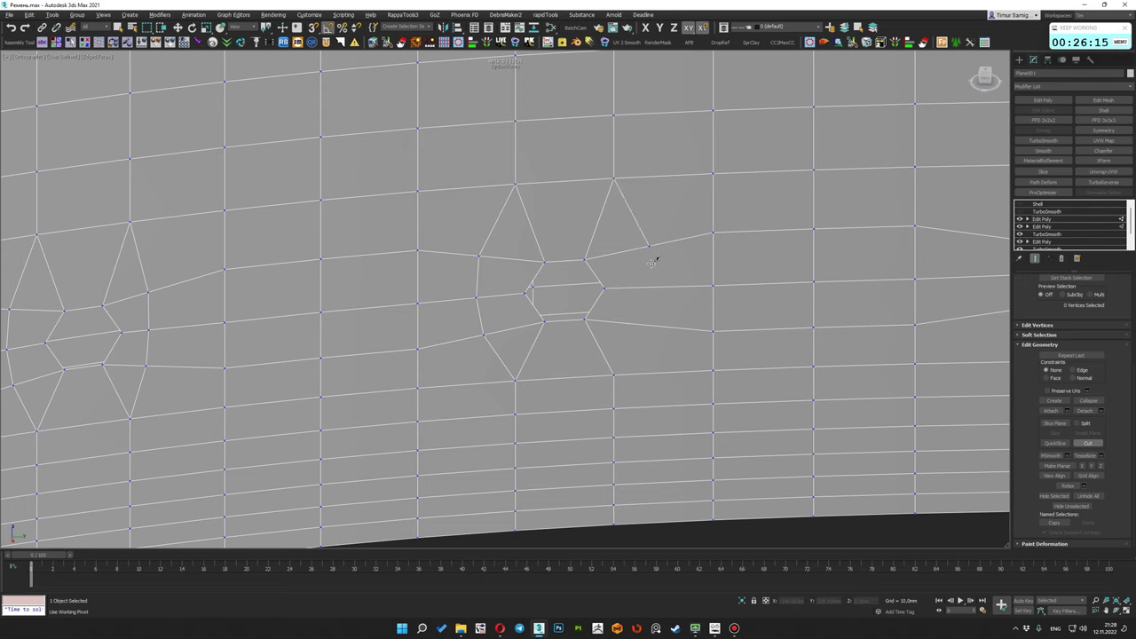
scroll(614, 374, down, 5)
scroll(598, 307, up, 5)
drag(588, 338, 586, 315)
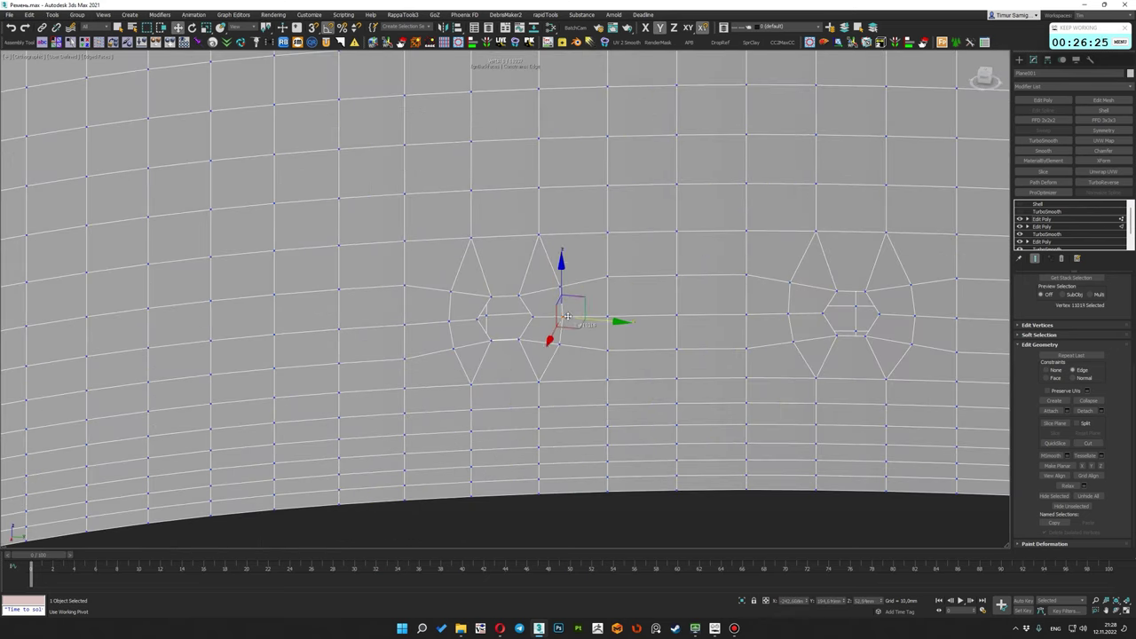
scroll(611, 344, down, 4)
scroll(611, 344, up, 4)
Cut a new edge from the hole's lower vertex into the grid
key(alt+c)
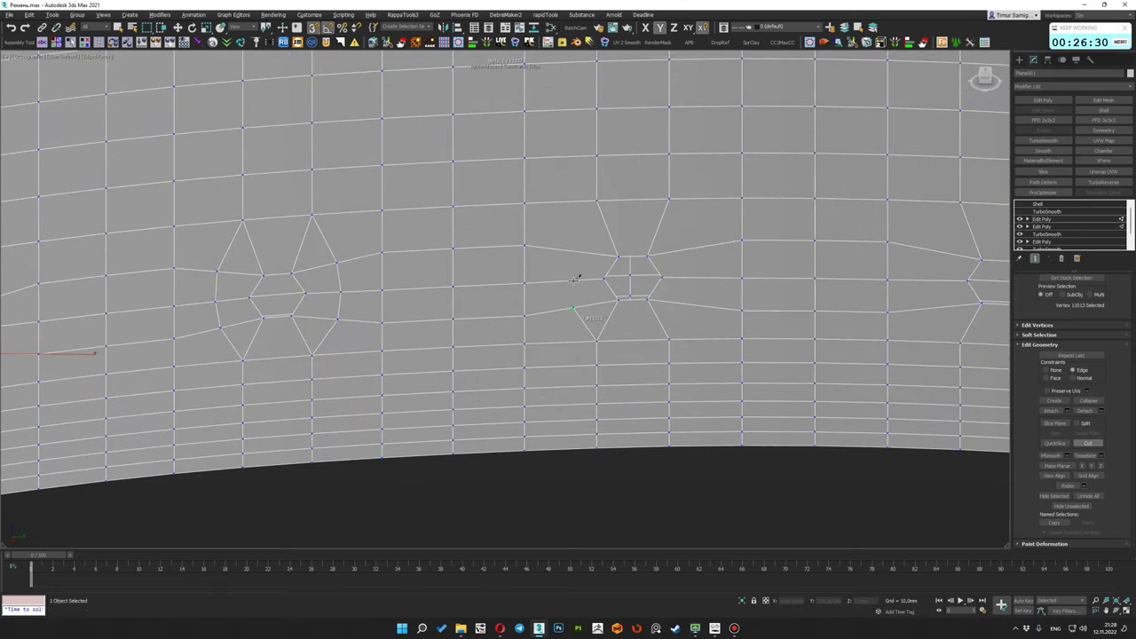
scroll(600, 195, up, 3)
scroll(563, 246, down, 2)
click(551, 377)
middle_drag(601, 344, 628, 332)
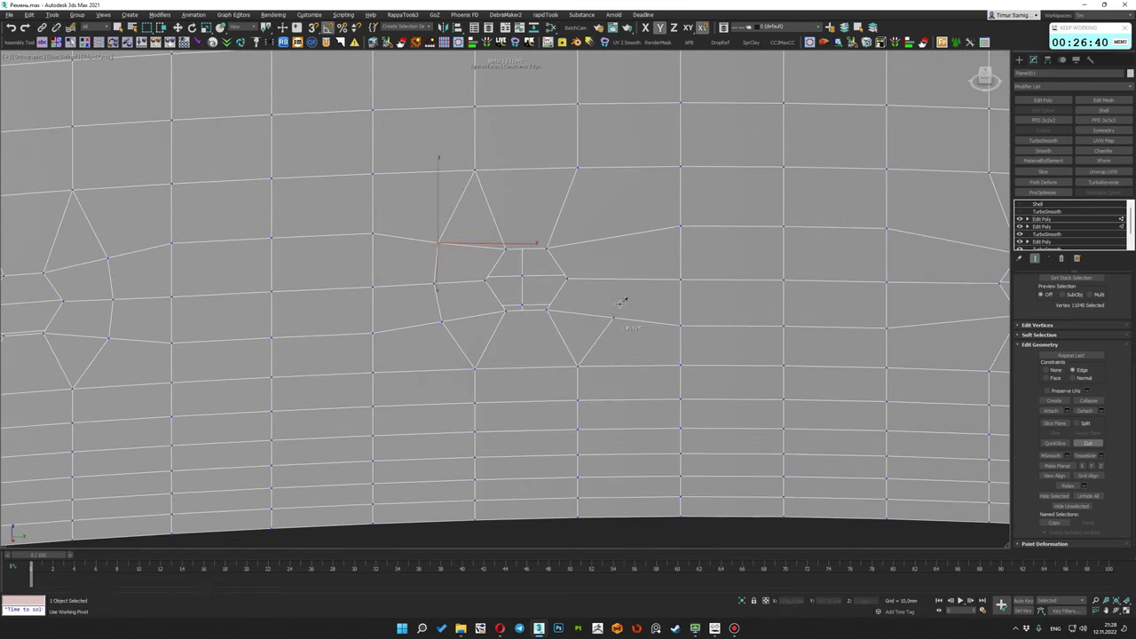
right_click(585, 174)
Select all vertices and weld the coincident ones together
key(BackSpace)
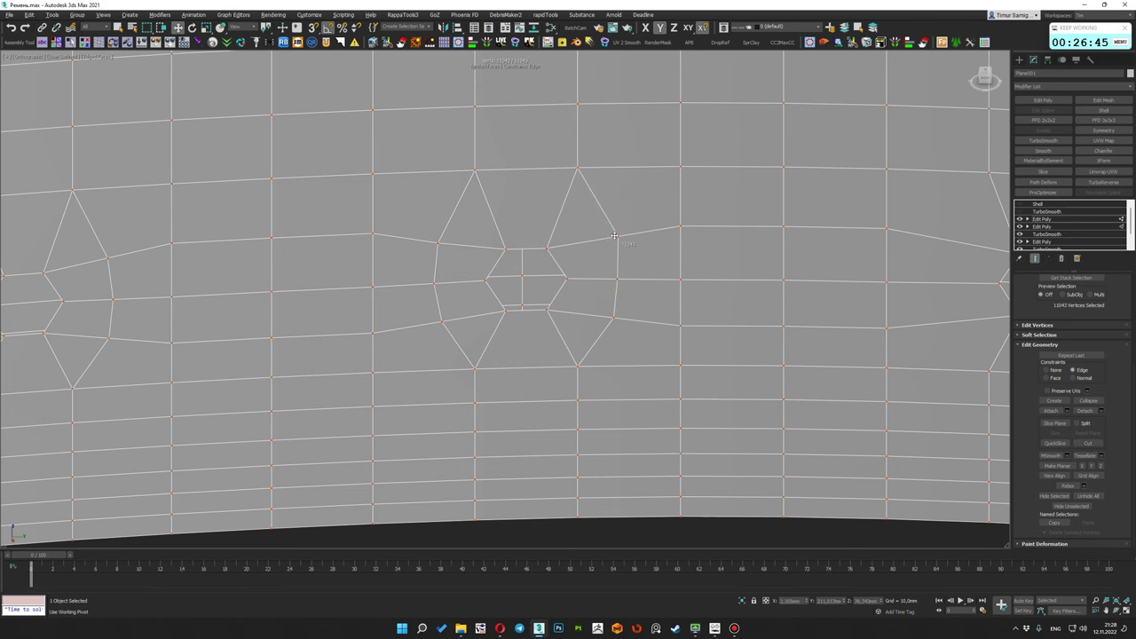
key(ctrl+a)
scroll(613, 240, down, 5)
click(546, 15)
Start another cut from the vertex to the right of the hole
key(Escape)
scroll(591, 261, up, 5)
key(alt+c)
click(585, 297)
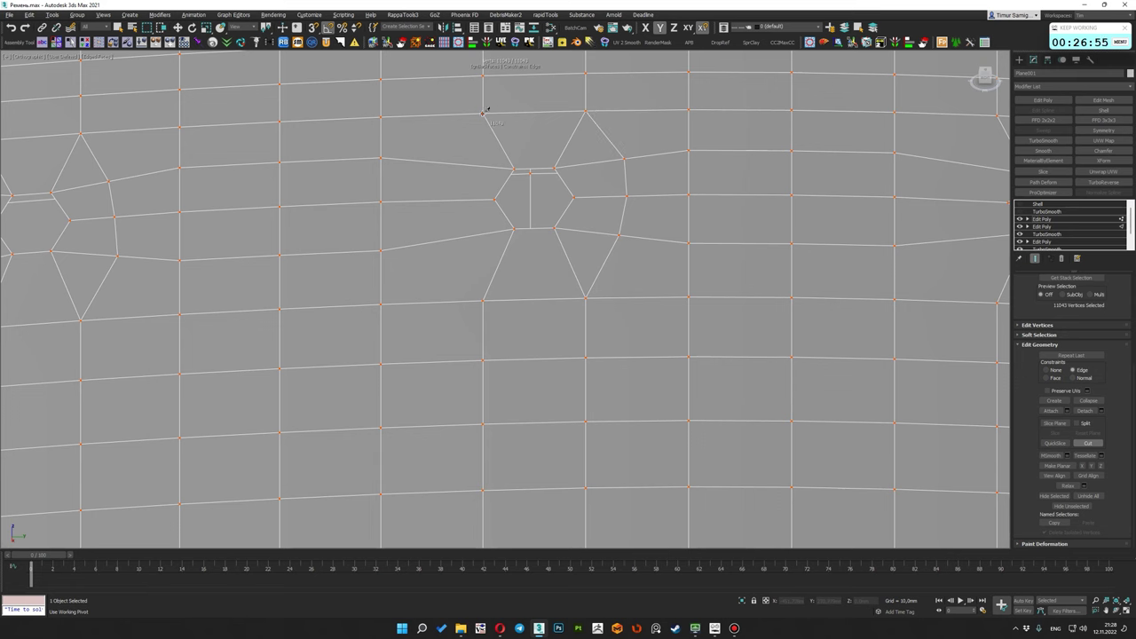
scroll(473, 312, down, 5)
scroll(507, 317, up, 3)
scroll(665, 347, up, 2)
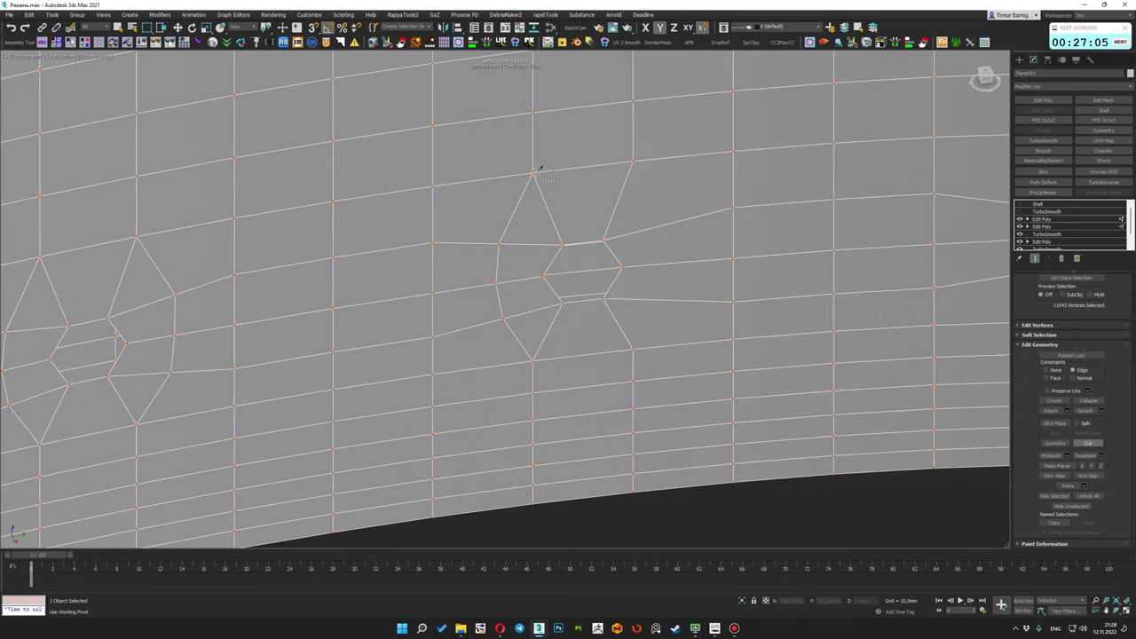
scroll(636, 350, down, 3)
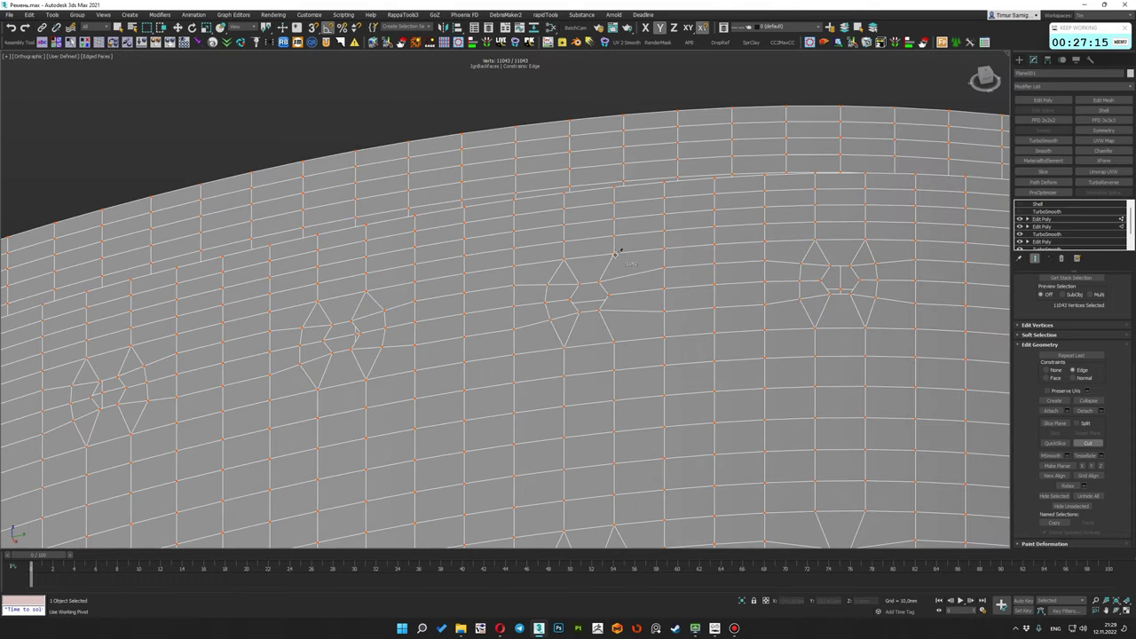
scroll(634, 309, down, 2)
End the current cut and orbit around the notch hole at the belt's lower edge
middle_drag(570, 329, 568, 266)
scroll(556, 338, up, 3)
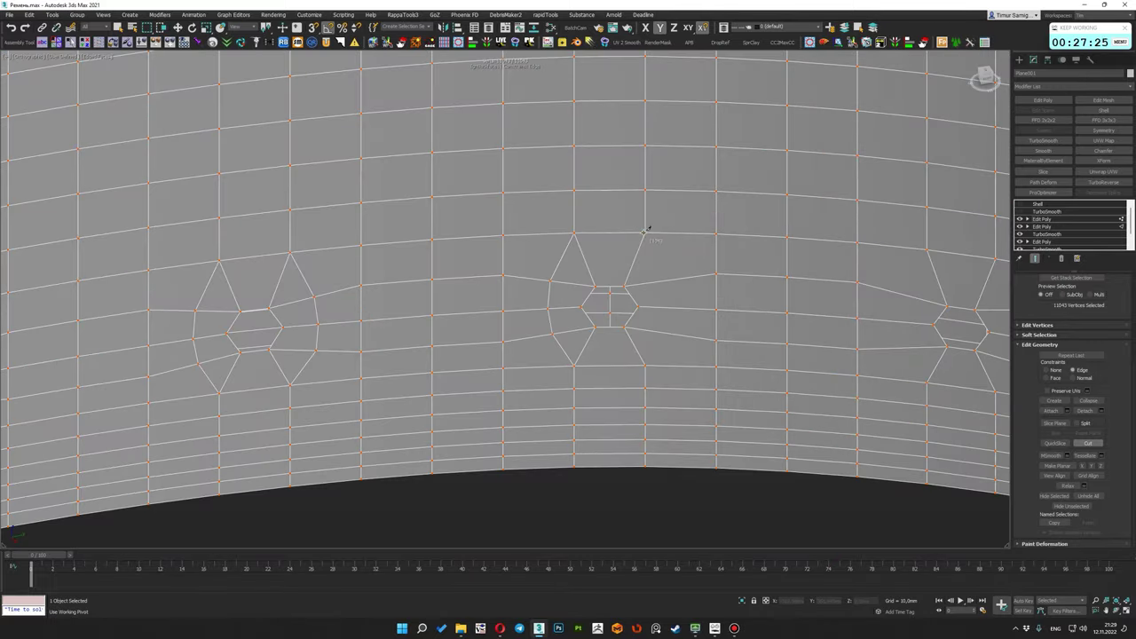
scroll(735, 376, down, 2)
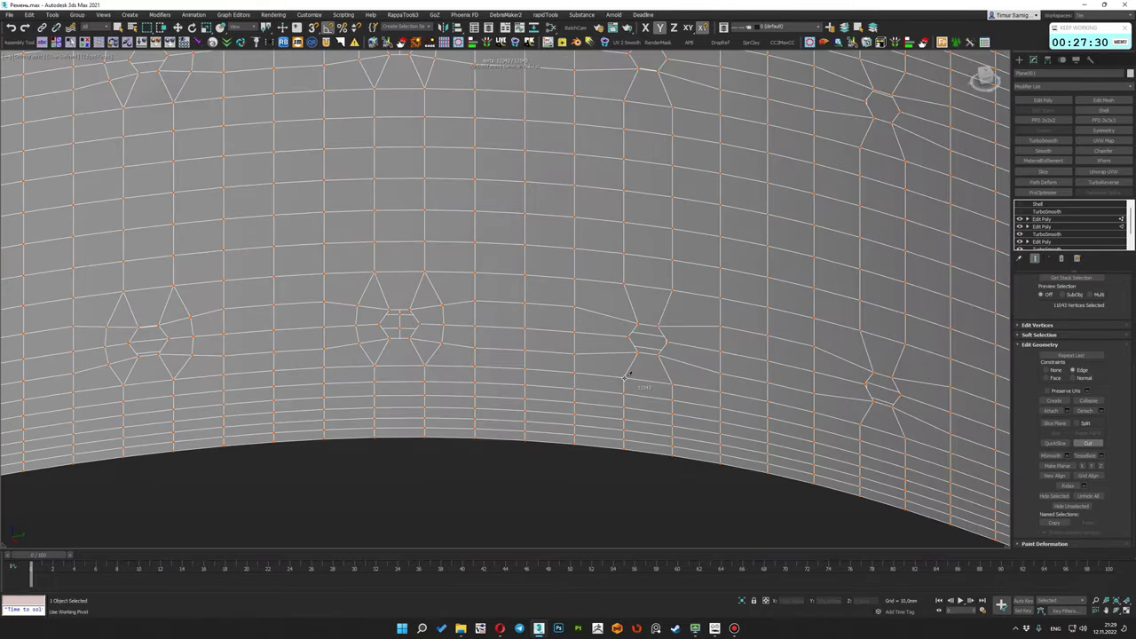
scroll(610, 331, up, 2)
right_click(616, 375)
mouse_move(616, 376)
alt+middle_down()
mouse_move(692, 367)
mouse_move(633, 397)
alt+middle_up()
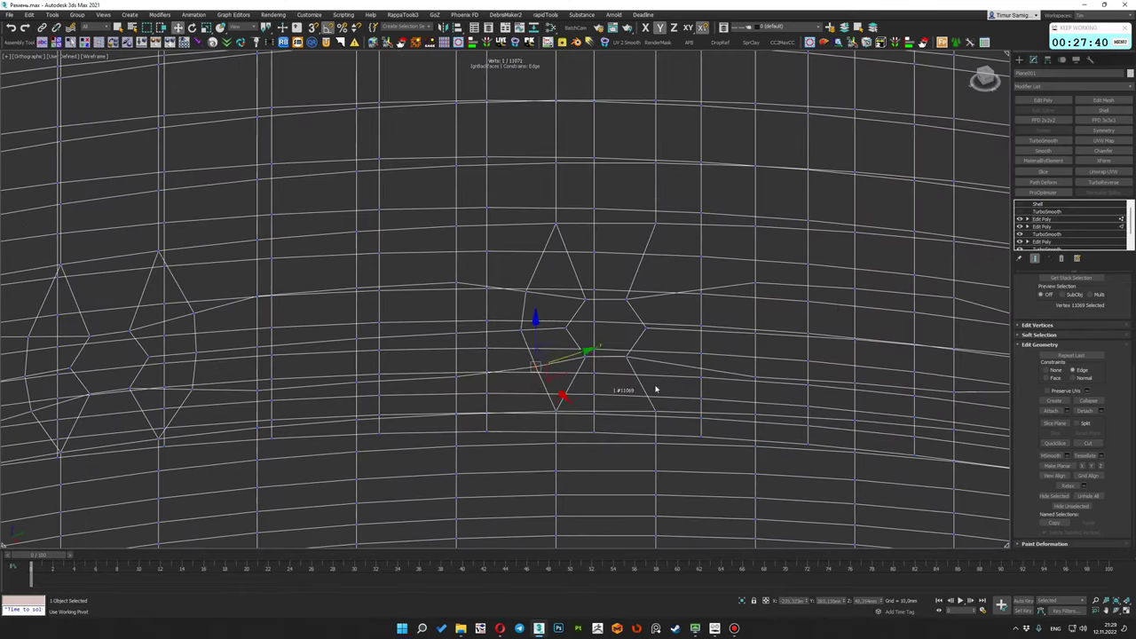
Cut edges from the notch hole into the neighbouring grid rows
key(alt+c)
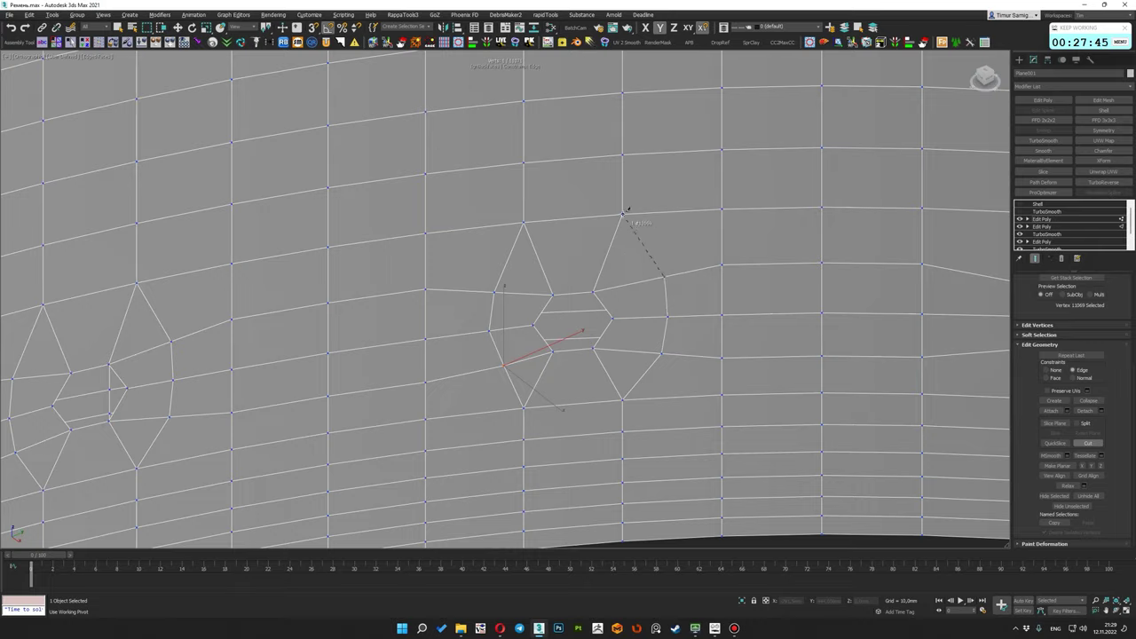
scroll(627, 210, down, 4)
scroll(553, 251, up, 2)
scroll(615, 301, up, 2)
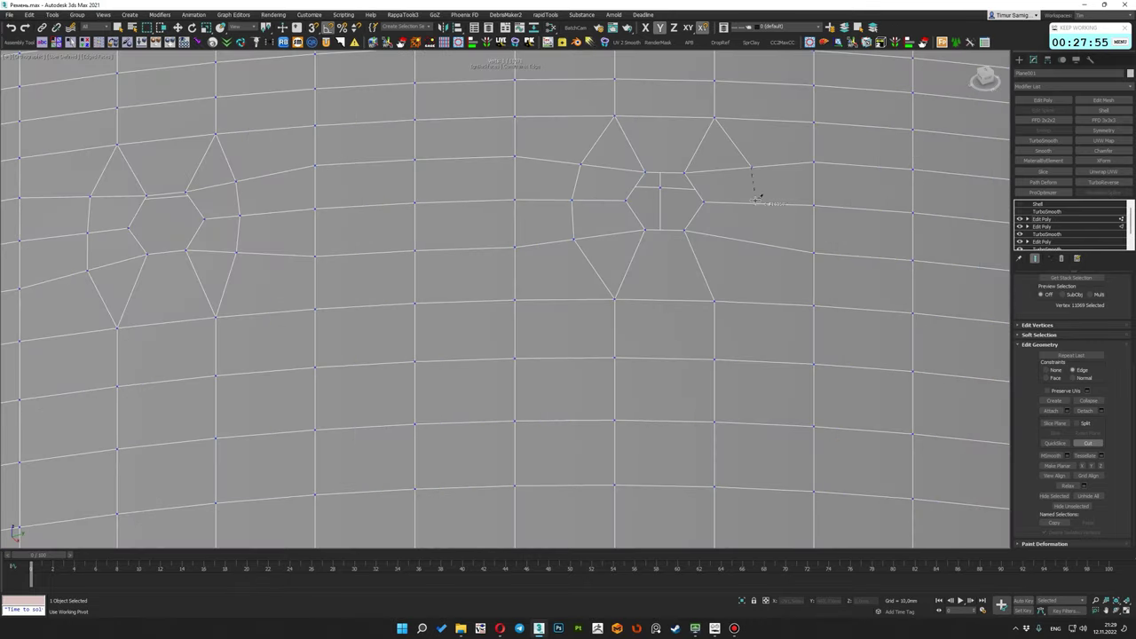
scroll(713, 302, down, 3)
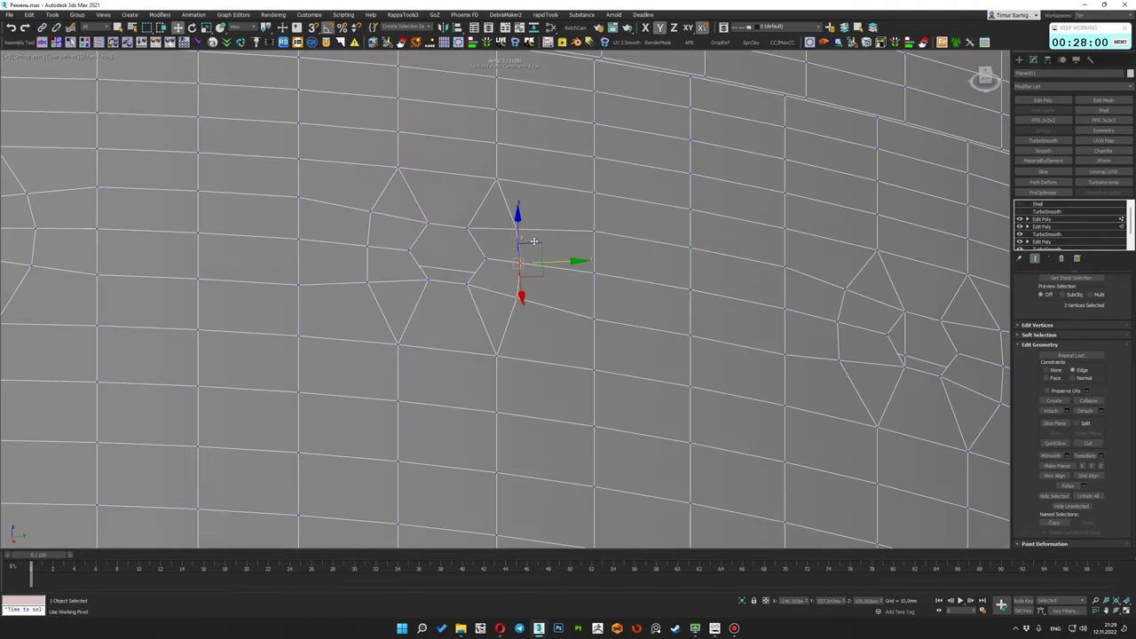
scroll(580, 274, down, 2)
scroll(580, 274, up, 1)
scroll(535, 278, up, 3)
scroll(568, 337, up, 2)
scroll(581, 351, up, 1)
Check the belt's curve from other angles and reposition the two vertices beside the hole
key(alt+c)
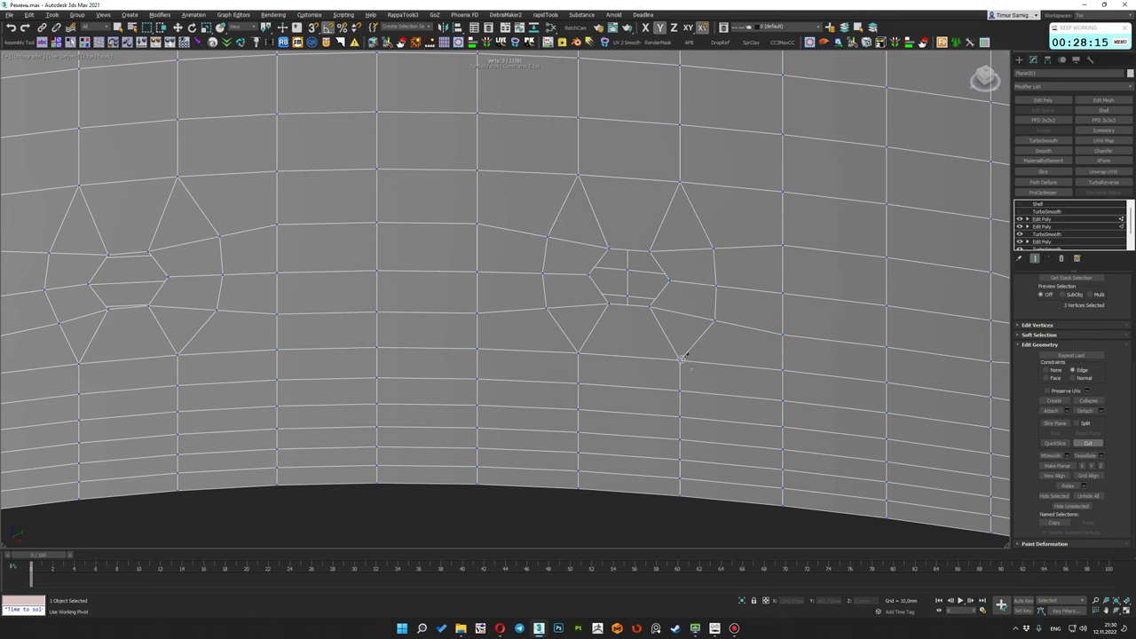
alt+middle_drag(682, 358, 624, 259)
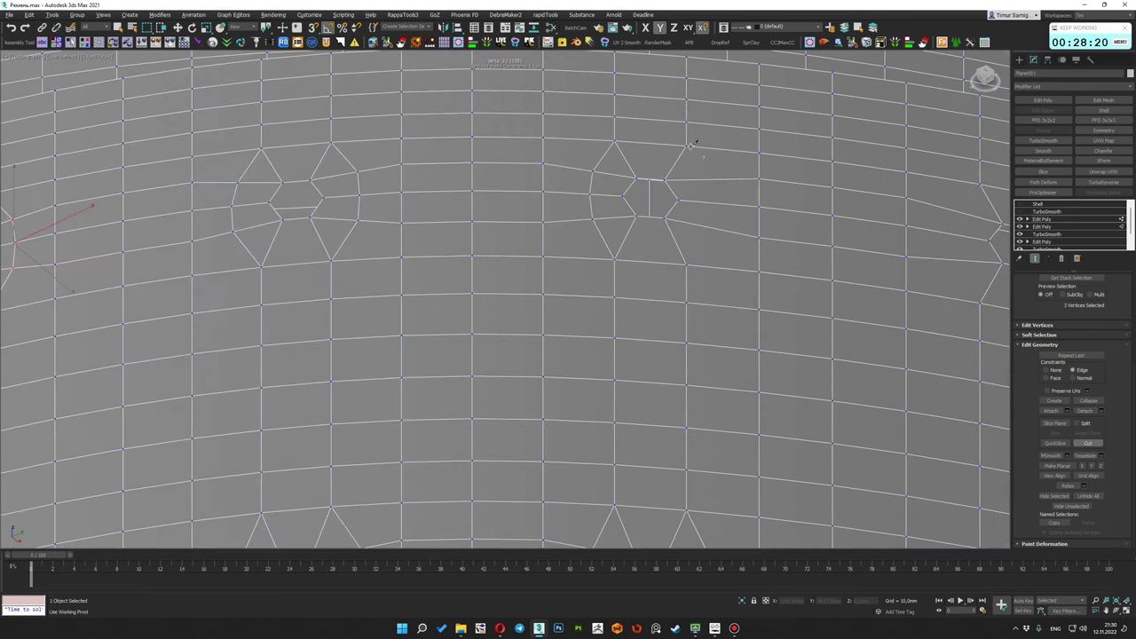
scroll(702, 260, down, 3)
alt+middle_drag(703, 260, 591, 309)
scroll(591, 308, up, 3)
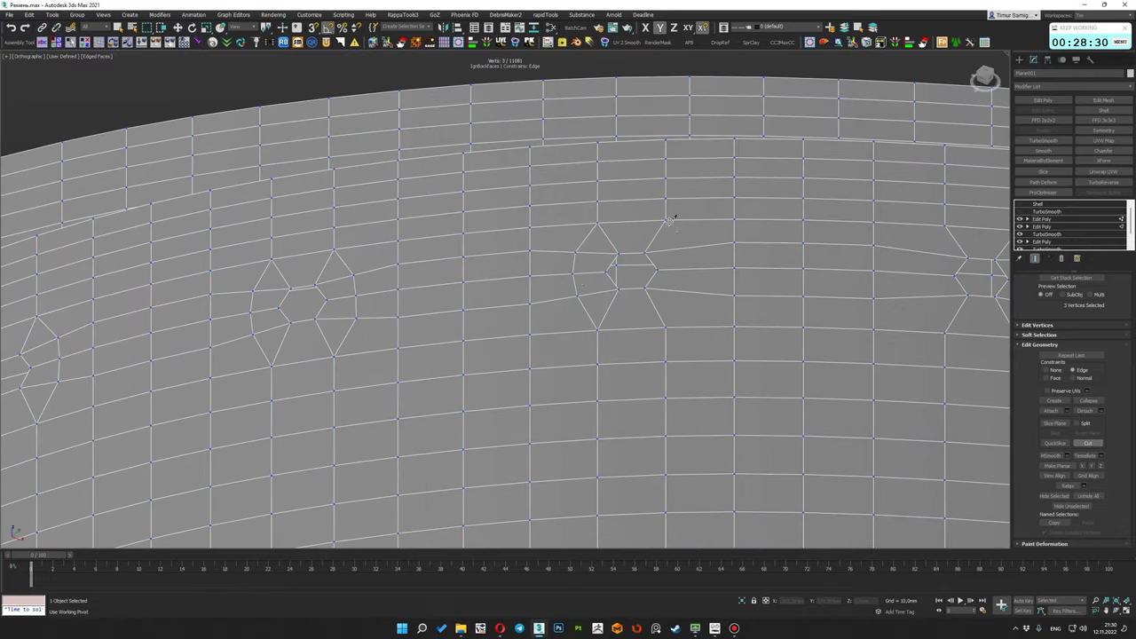
drag(695, 314, 693, 215)
alt+middle_drag(692, 216, 691, 289)
scroll(692, 288, up, 2)
key(alt+c)
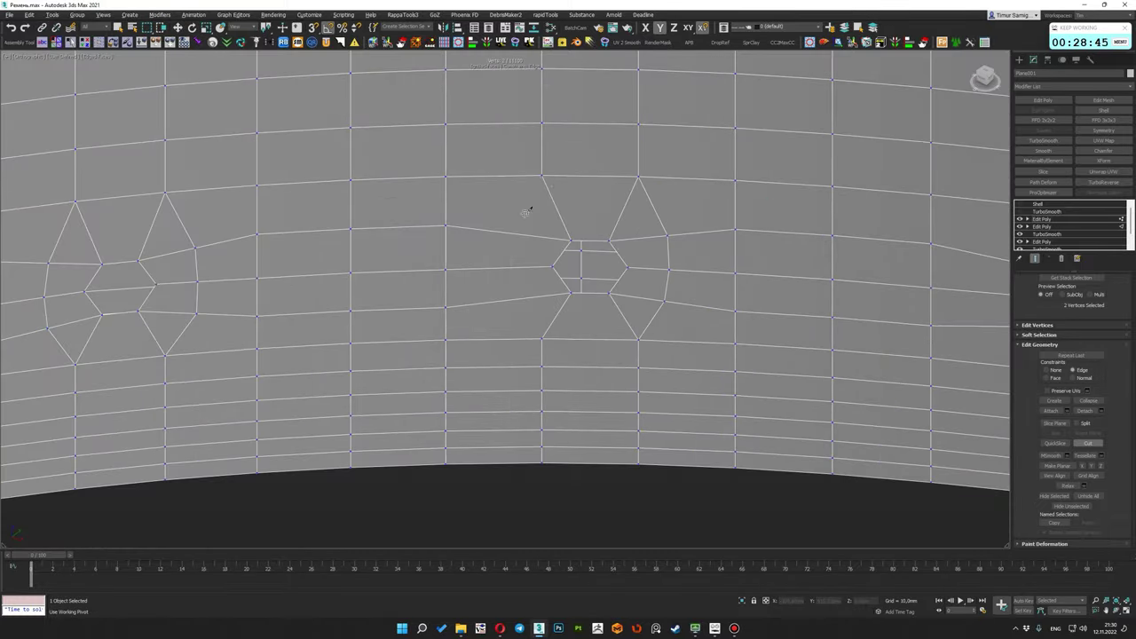
Zoom and orbit around the diamond hole, toggling wireframe to inspect the surrounding grid
scroll(542, 336, down, 2)
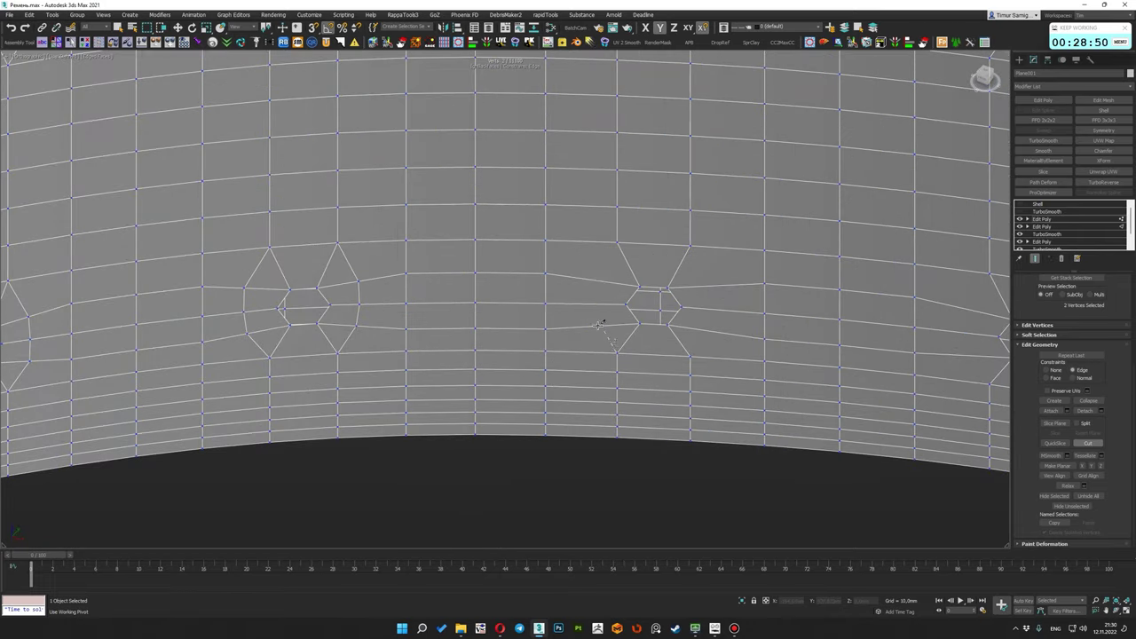
scroll(621, 238, up, 2)
scroll(584, 322, up, 2)
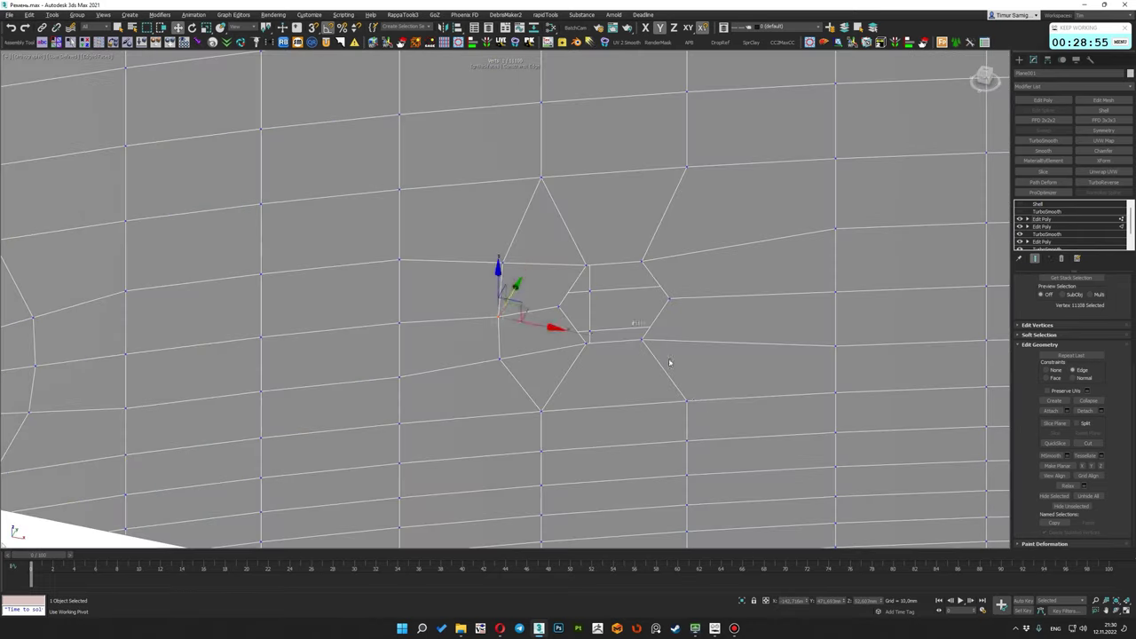
scroll(669, 284, down, 5)
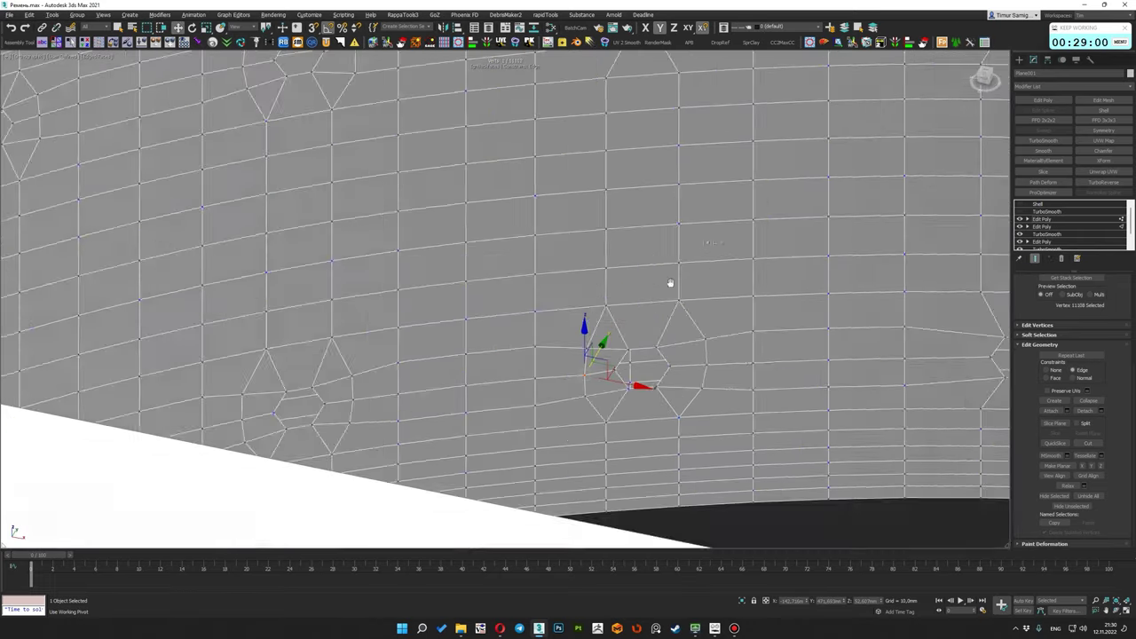
scroll(573, 370, up, 4)
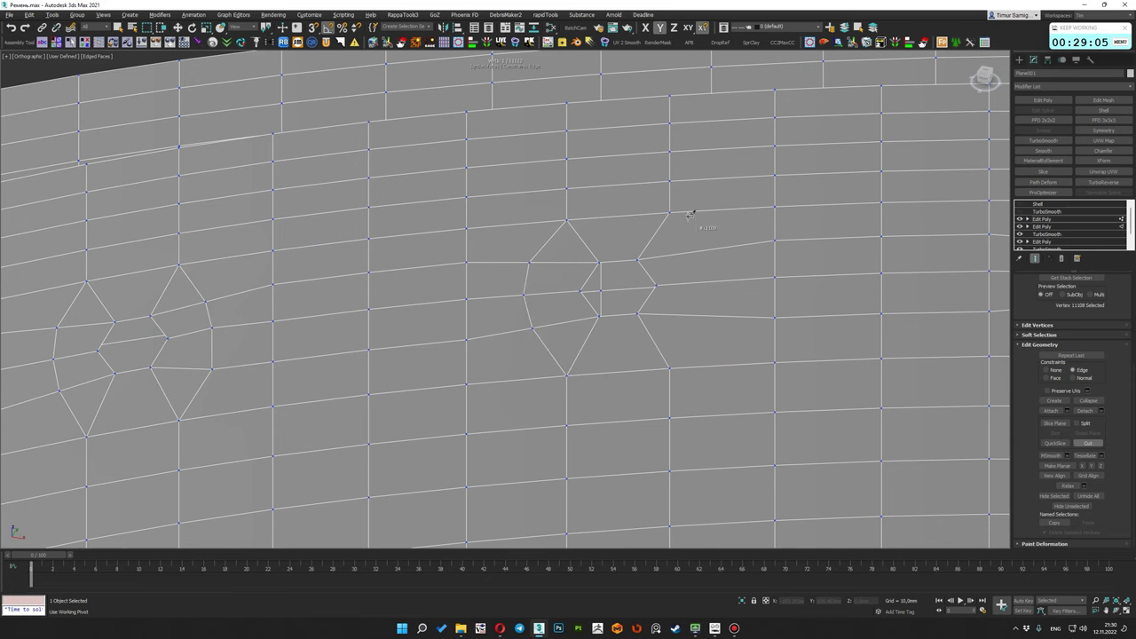
key(F3)
scroll(701, 231, up, 2)
scroll(674, 297, down, 3)
alt+middle_drag(675, 296, 657, 286)
scroll(672, 291, up, 2)
scroll(679, 286, down, 2)
key(F3)
scroll(657, 292, up, 4)
scroll(657, 297, down, 2)
scroll(639, 299, up, 3)
scroll(625, 300, down, 3)
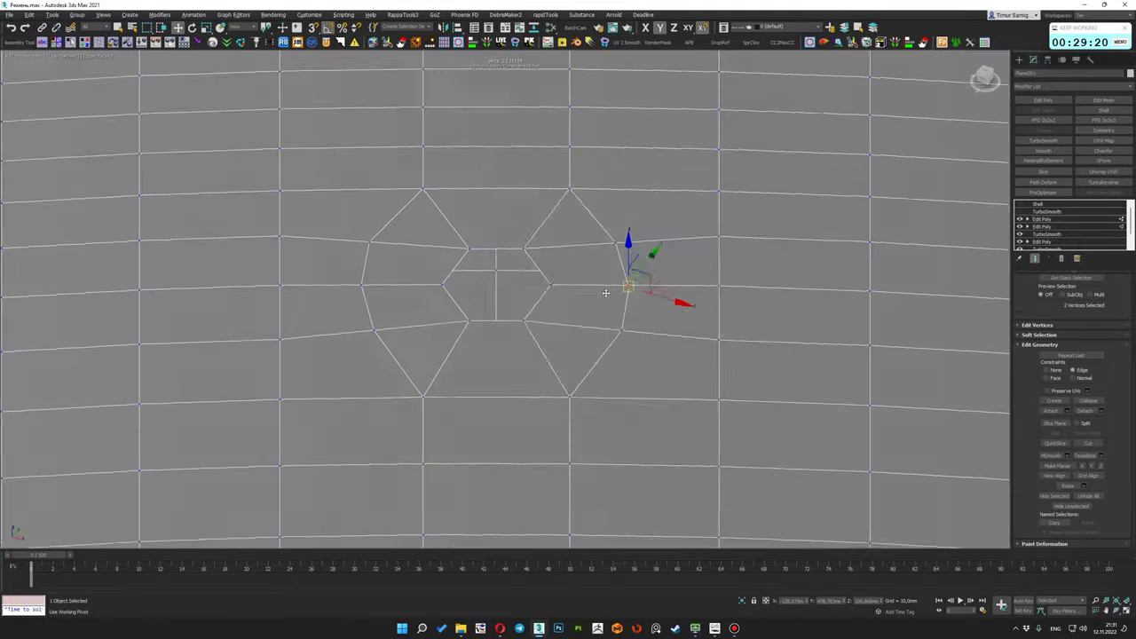
scroll(640, 298, up, 2)
Cut from a vertex beside the diamond hole to finish the first connecting edge
click(624, 285)
scroll(624, 285, up, 1)
scroll(624, 285, down, 1)
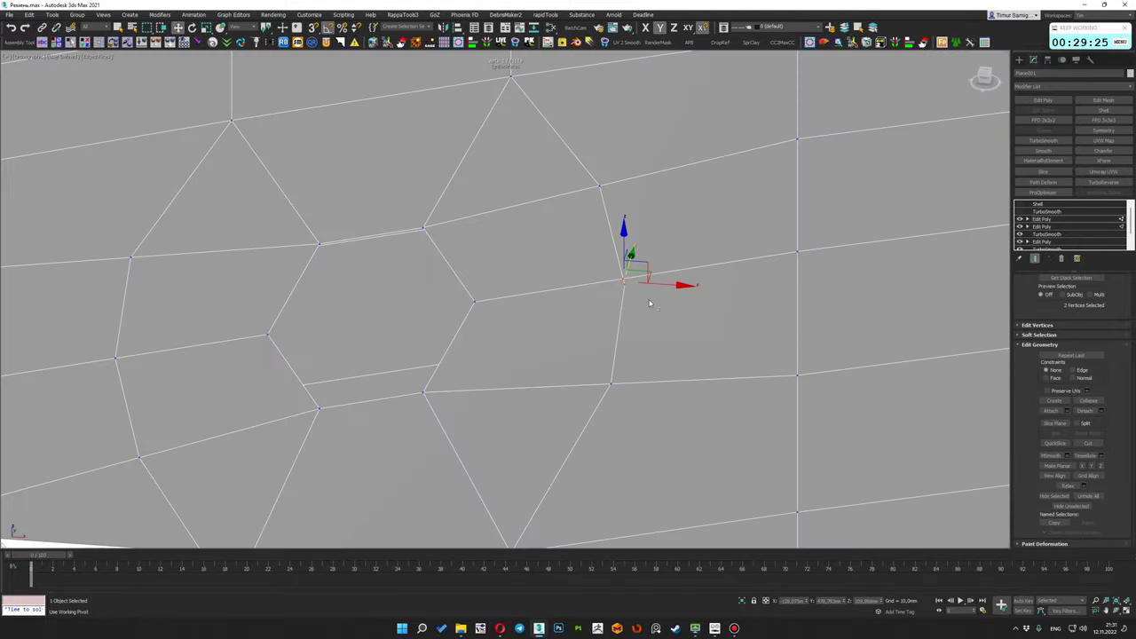
scroll(639, 293, down, 2)
scroll(662, 313, down, 3)
key(F3)
scroll(662, 313, up, 2)
scroll(593, 330, down, 3)
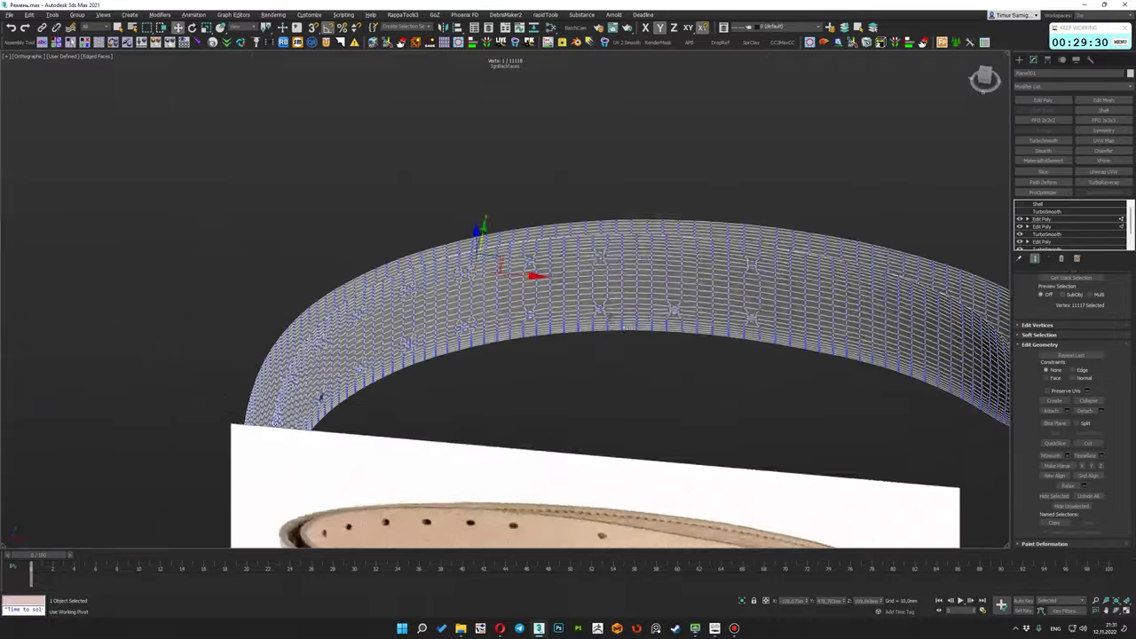
key(F3)
scroll(720, 322, up, 3)
scroll(672, 306, up, 1)
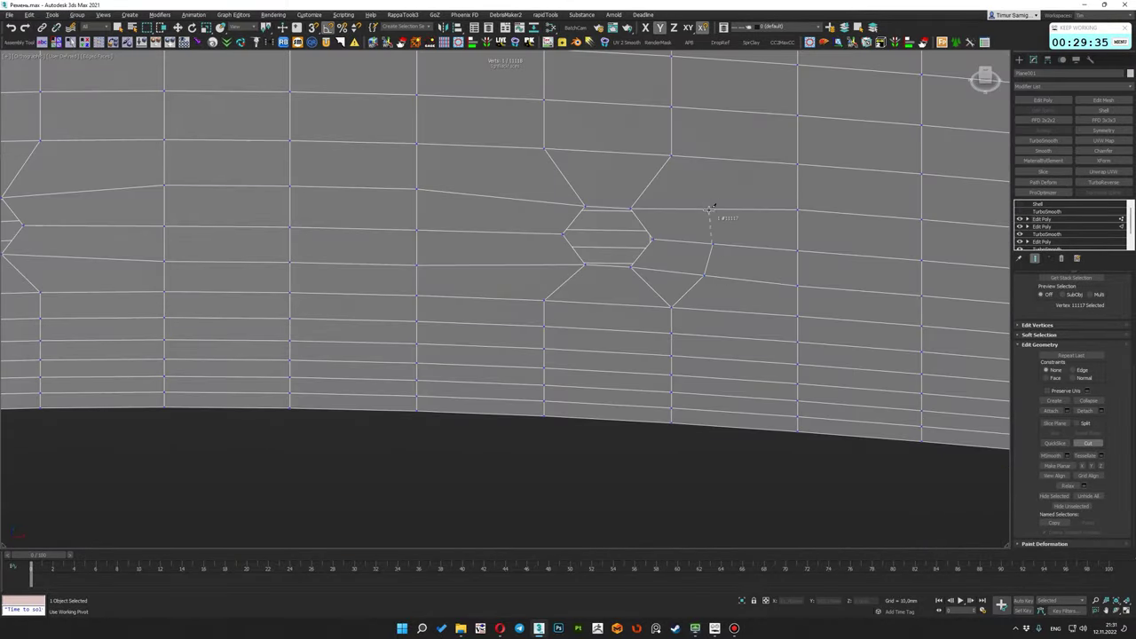
scroll(548, 300, down, 3)
scroll(595, 306, up, 3)
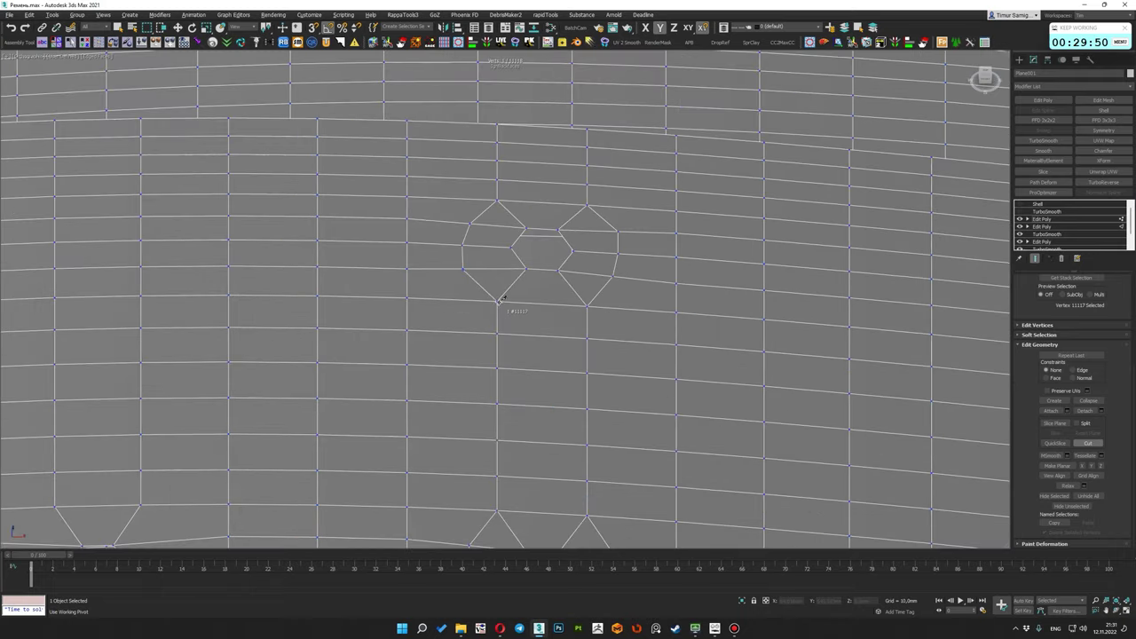
scroll(500, 299, down, 3)
scroll(702, 379, up, 3)
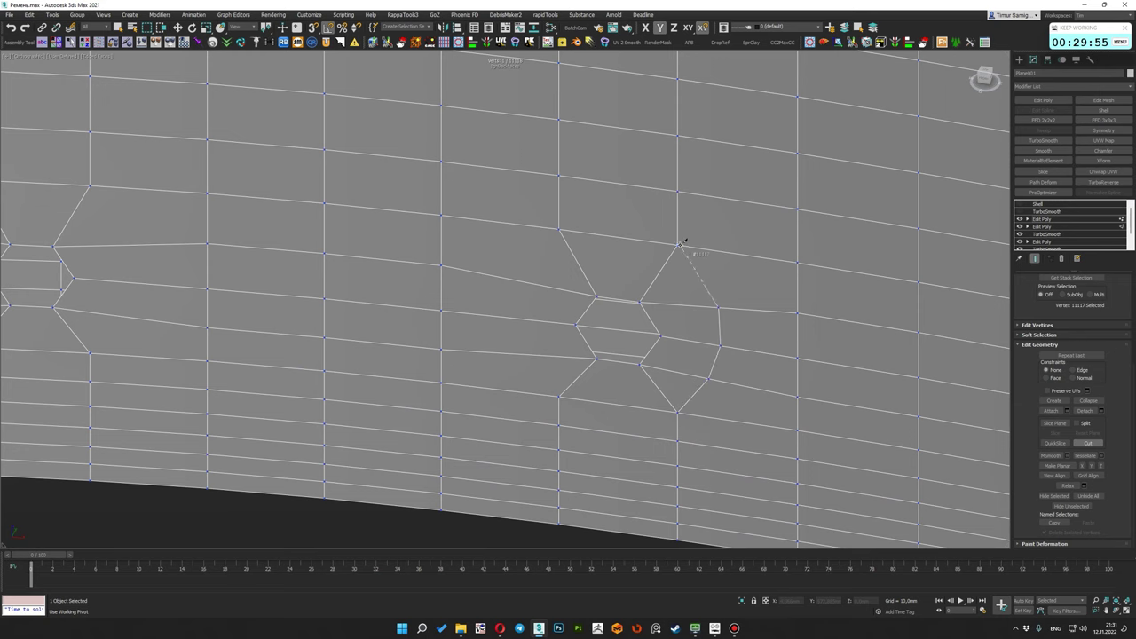
click(524, 352)
Cut an edge from the hole outline upward through the face to the upper grid edge
scroll(523, 353, down, 3)
scroll(520, 267, up, 4)
scroll(672, 299, down, 5)
scroll(463, 382, up, 5)
click(526, 313)
click(542, 247)
click(539, 173)
scroll(549, 215, down, 3)
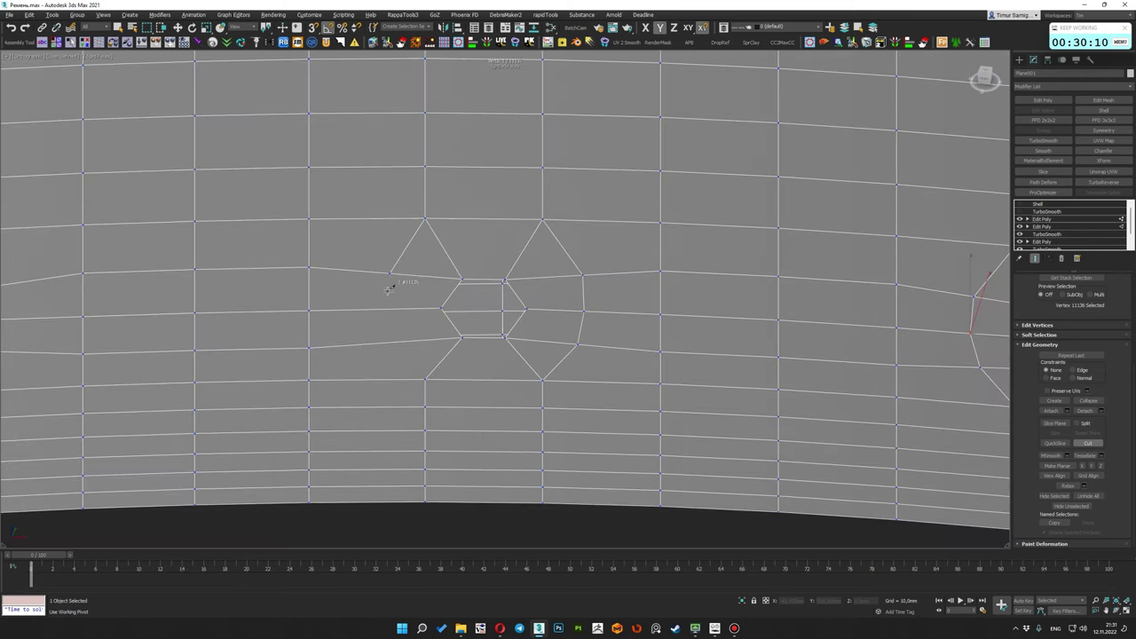
scroll(359, 304, up, 4)
key(F3)
Cut another edge from the octagon hole outline into the neighbouring grid edge
key(w)
scroll(474, 350, down, 1)
scroll(475, 350, down, 3)
scroll(497, 328, down, 3)
scroll(569, 317, up, 6)
key(F3)
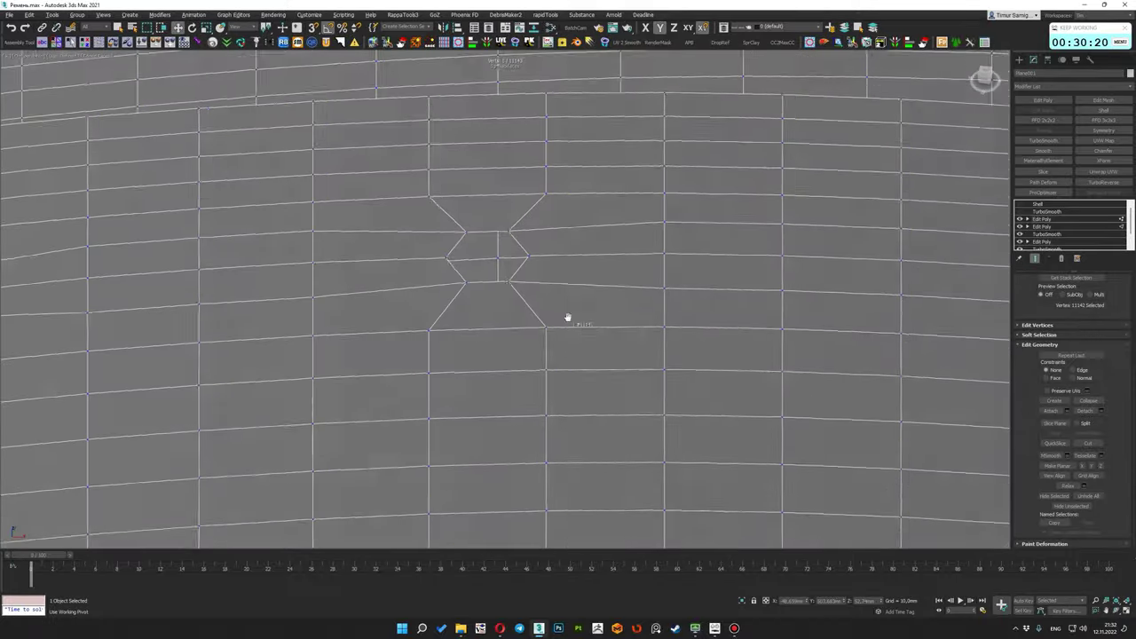
middle_drag(568, 317, 565, 329)
key(alt+c)
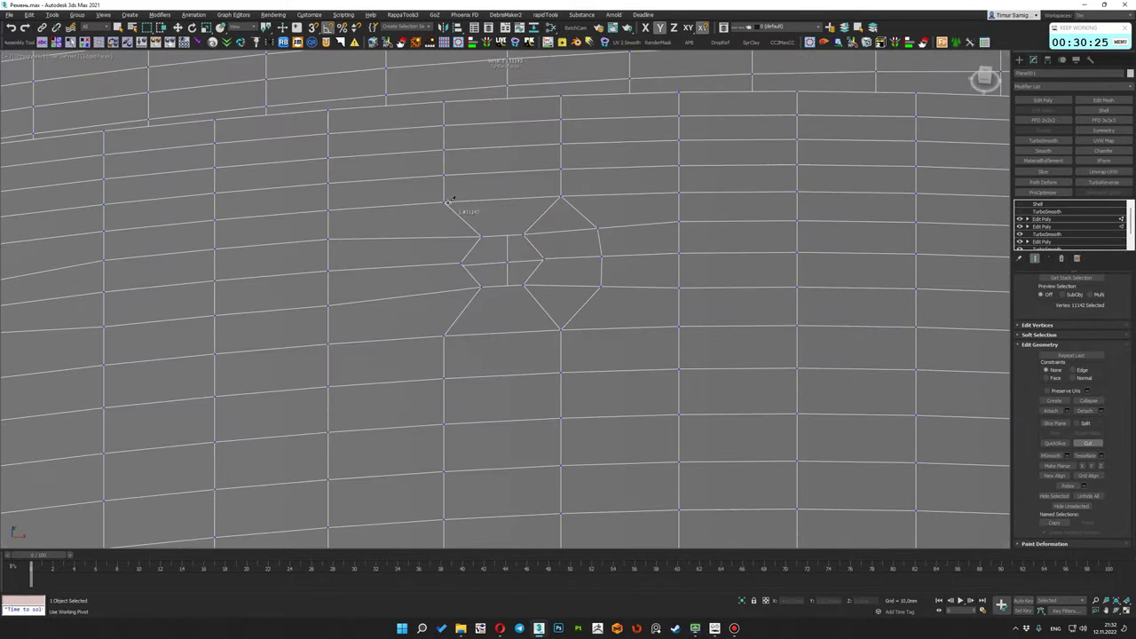
scroll(446, 336, down, 3)
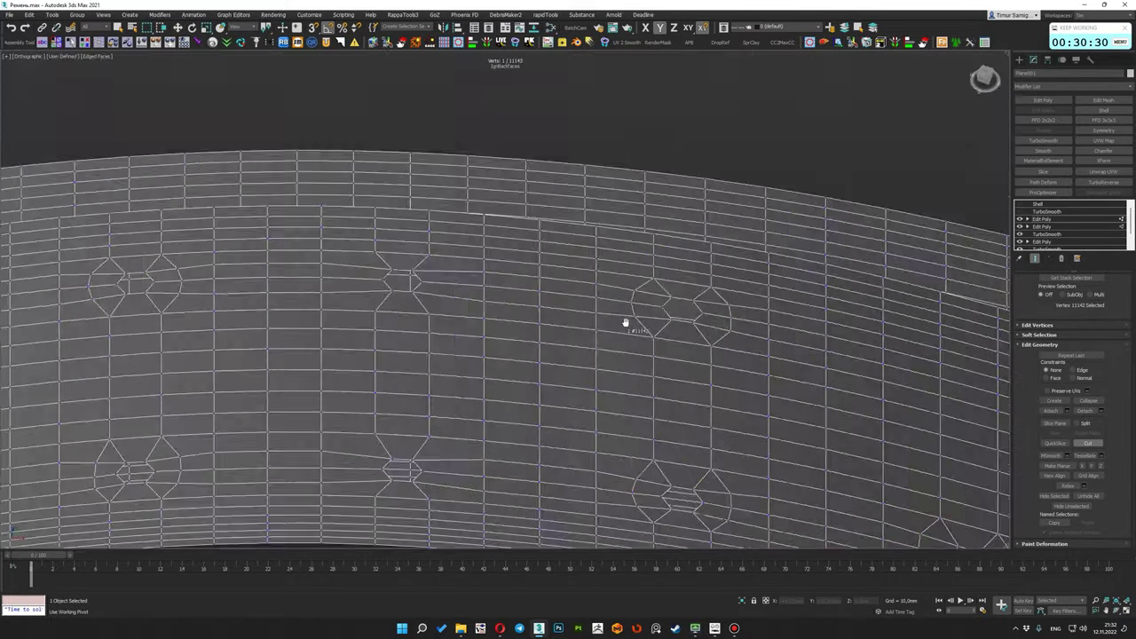
scroll(624, 322, up, 3)
click(433, 316)
click(431, 260)
Move to the next hole and exit the Cut tool, tilting the view
middle_drag(261, 326, 388, 319)
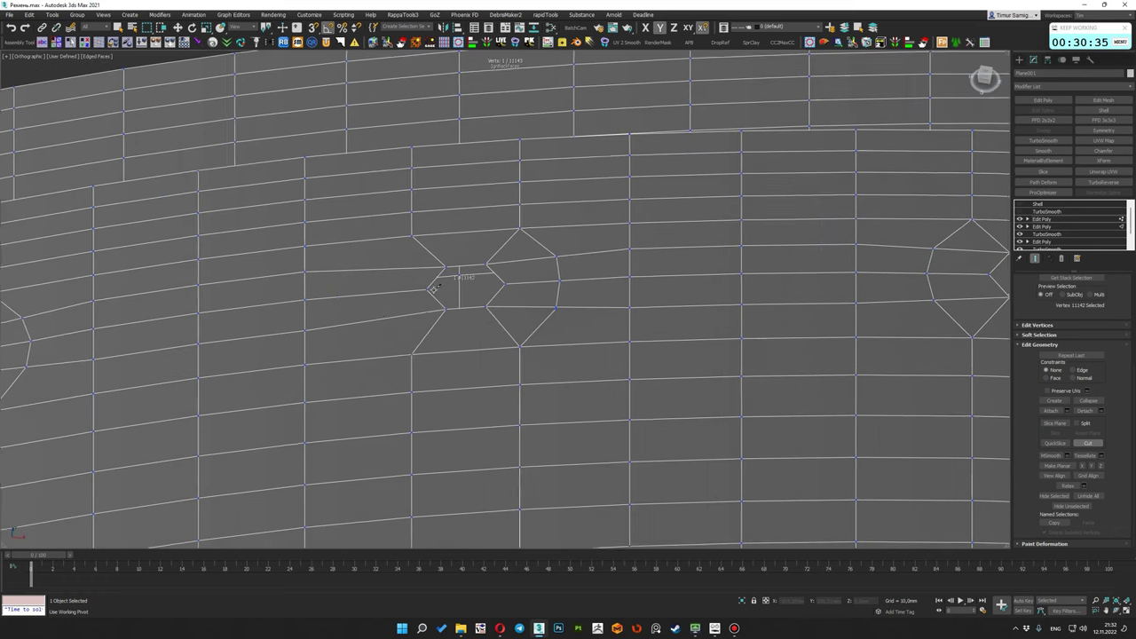
scroll(414, 235, down, 5)
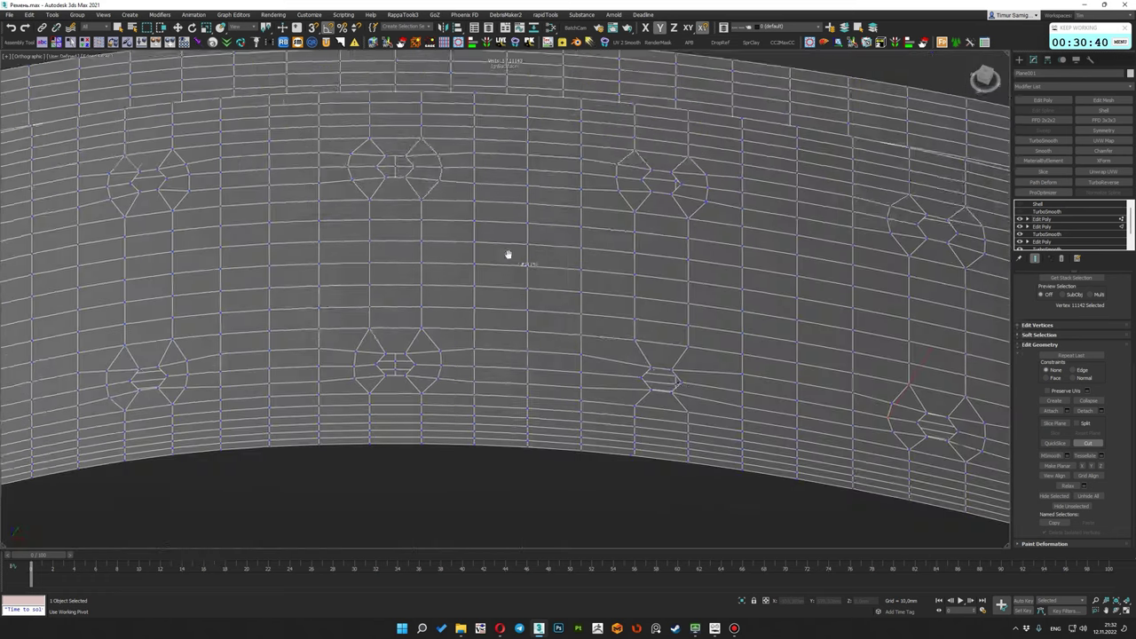
scroll(656, 409, up, 5)
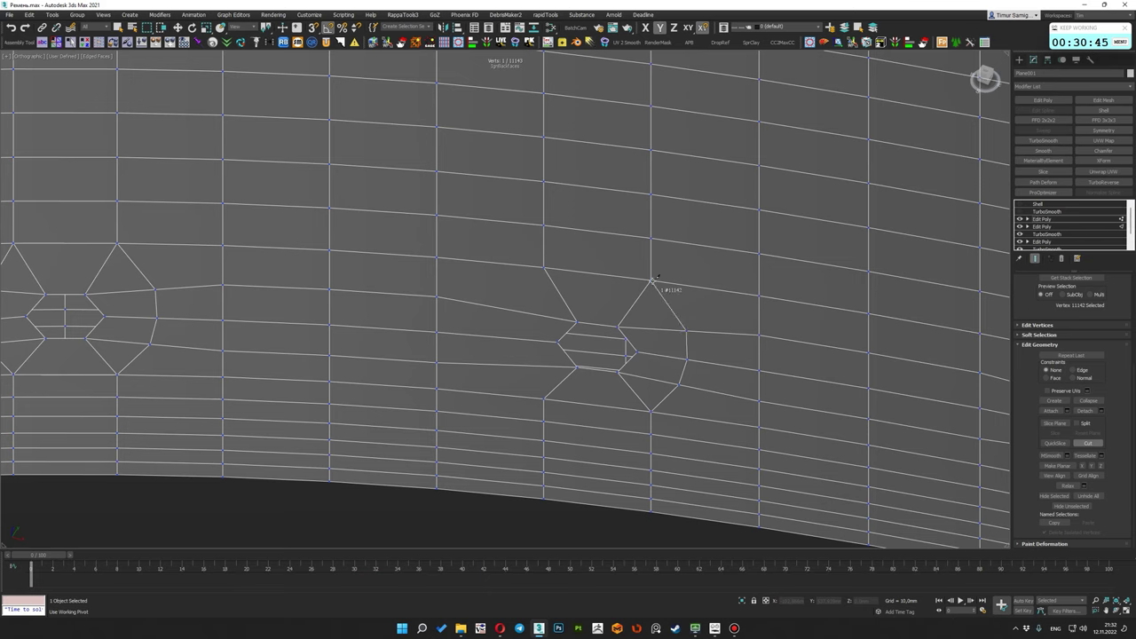
right_click(512, 307)
scroll(520, 347, up, 3)
mouse_move(520, 348)
alt+middle_down()
mouse_move(540, 328)
mouse_move(526, 335)
alt+middle_up()
Leave vertex mode, check the TurboSmooth and Shell levels, then return to the top Edit Poly
scroll(526, 334, down, 3)
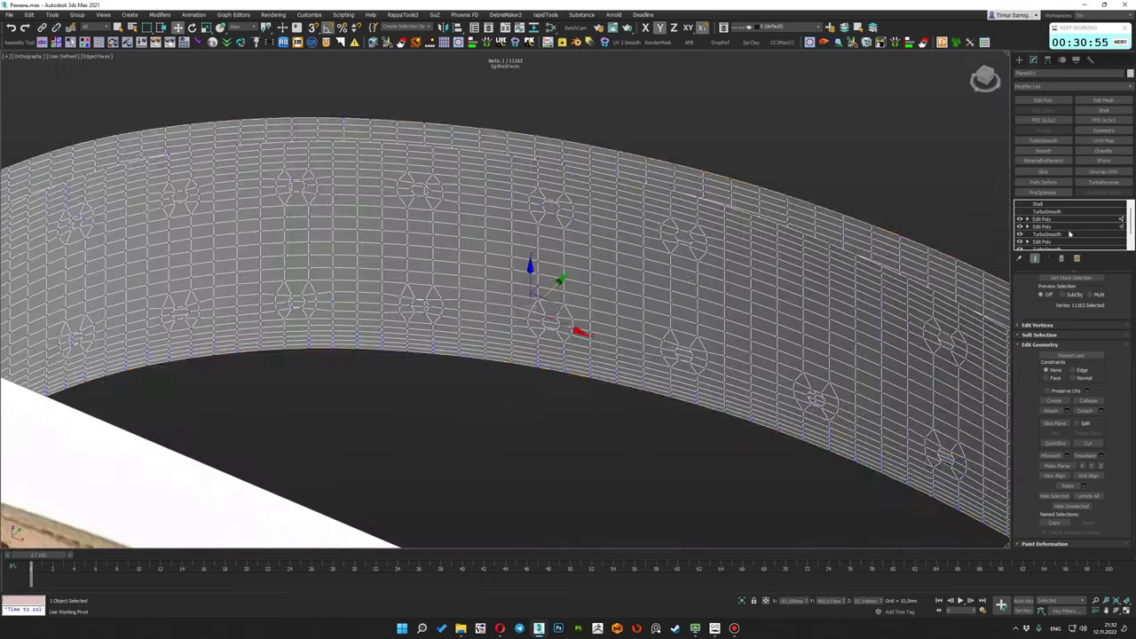
key(1)
scroll(634, 210, down, 4)
key(F3)
scroll(786, 266, up, 5)
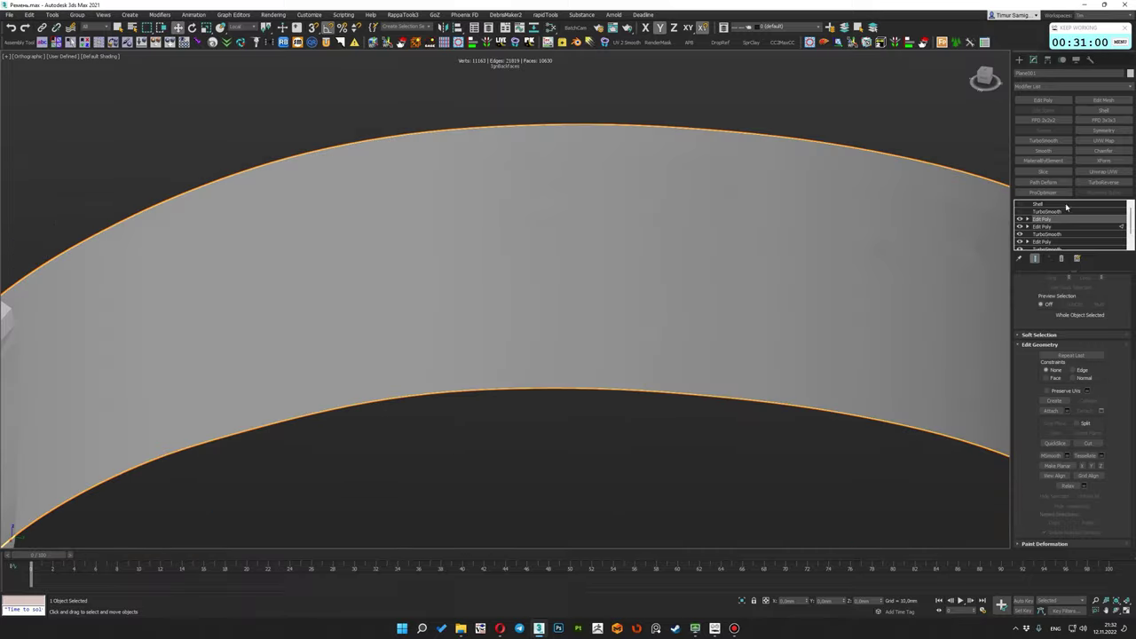
click(1039, 211)
click(1037, 205)
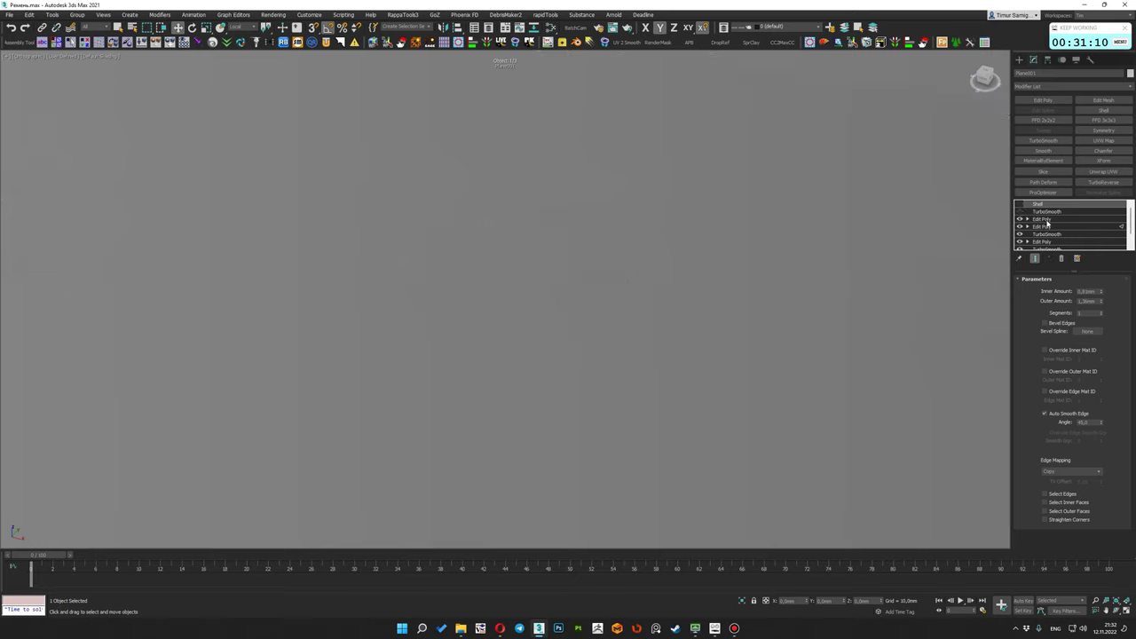
click(1045, 219)
Weld the belt's vertices at a 0.001 threshold (11162 to 11159) and preview the Shell result
scroll(1128, 439, up, 4)
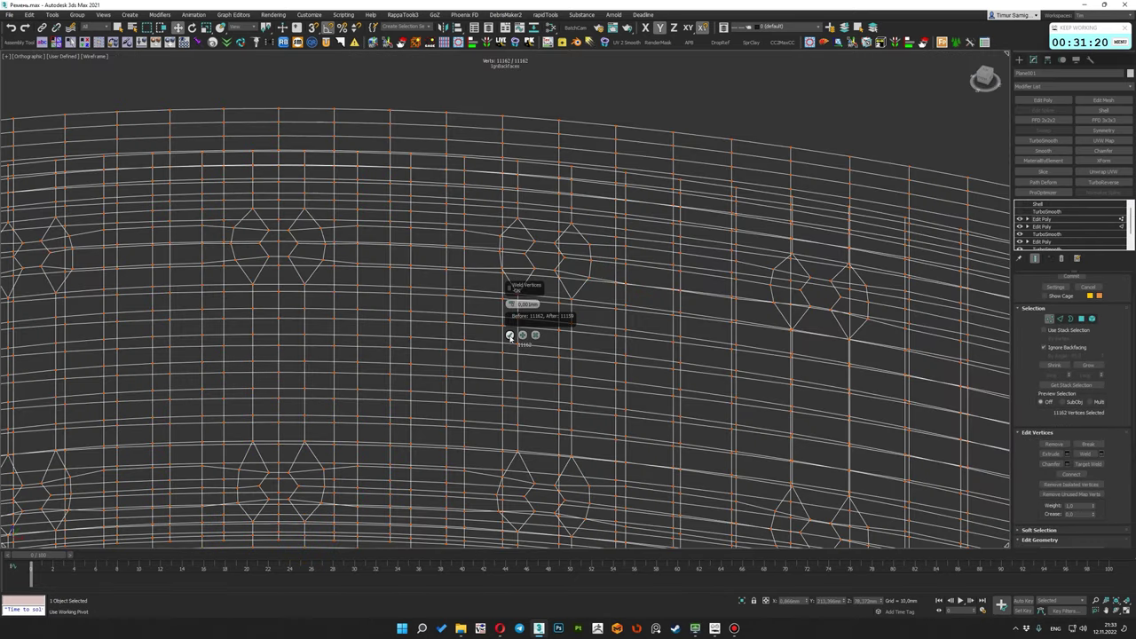
click(510, 336)
click(1036, 205)
key(F3)
scroll(756, 264, down, 5)
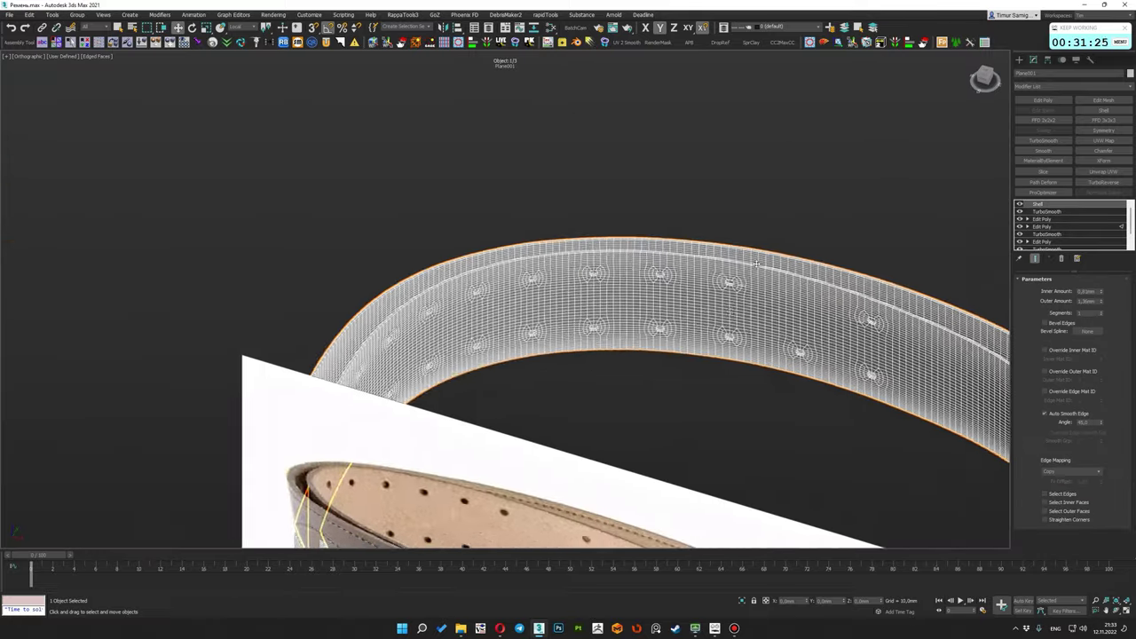
scroll(756, 264, up, 5)
click(1020, 205)
click(1046, 219)
Compare the TurboSmooth and Shell levels from a front view in wireframe and shaded modes
scroll(719, 364, up, 2)
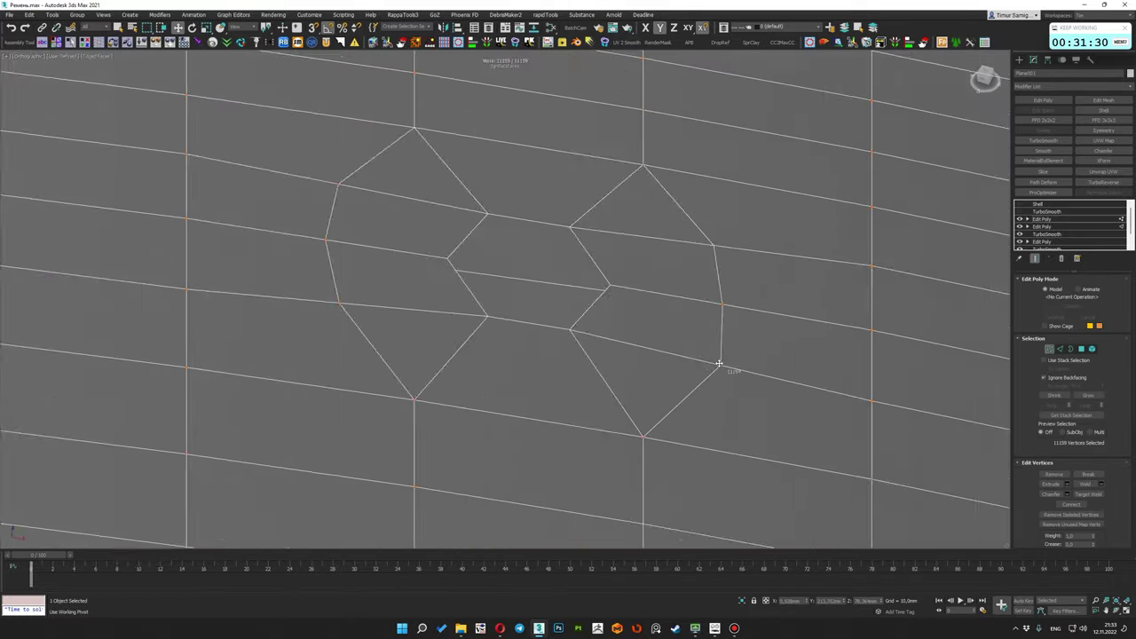
scroll(773, 284, down, 5)
click(1045, 211)
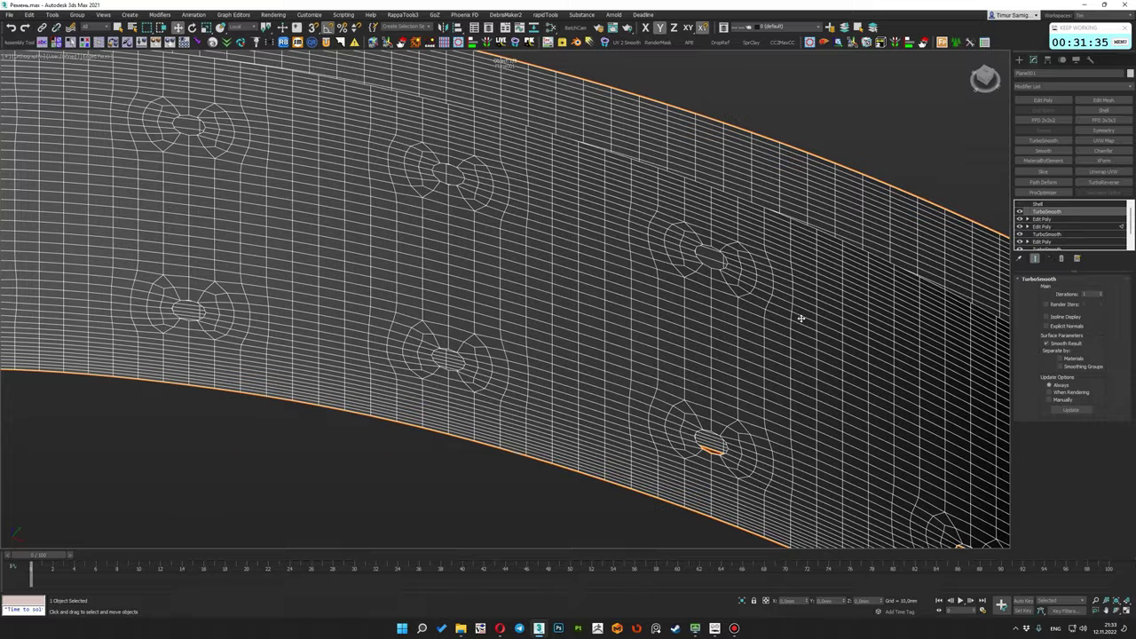
scroll(801, 317, down, 5)
key(F3)
key(F3)
alt+middle_drag(616, 256, 533, 275)
key(F3)
scroll(481, 295, up, 3)
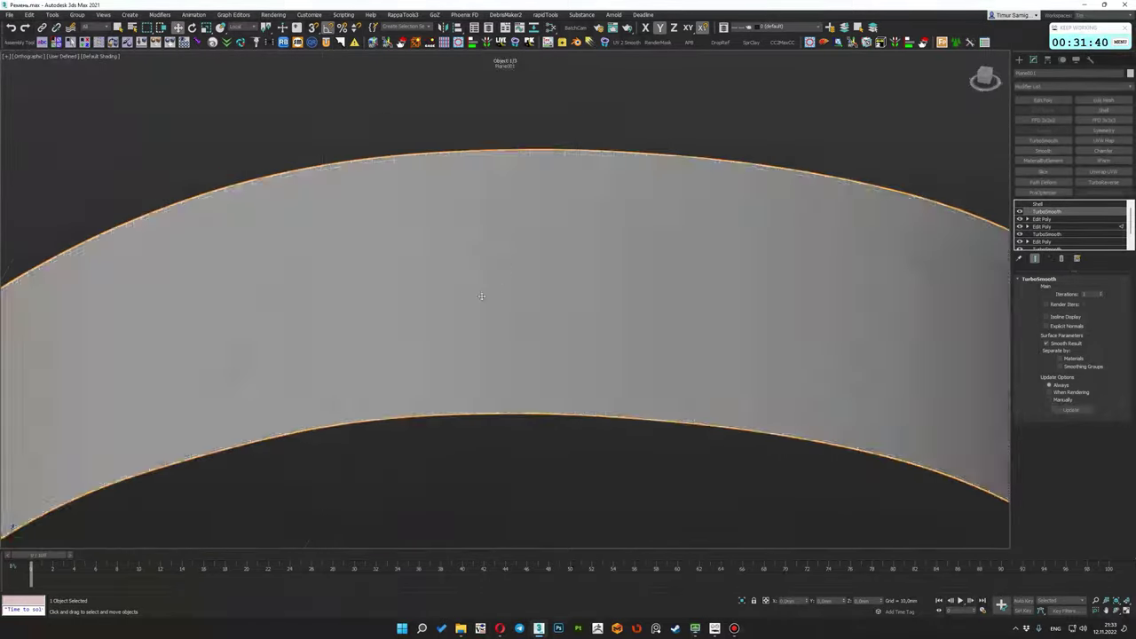
scroll(481, 296, down, 5)
scroll(608, 301, up, 5)
click(1037, 205)
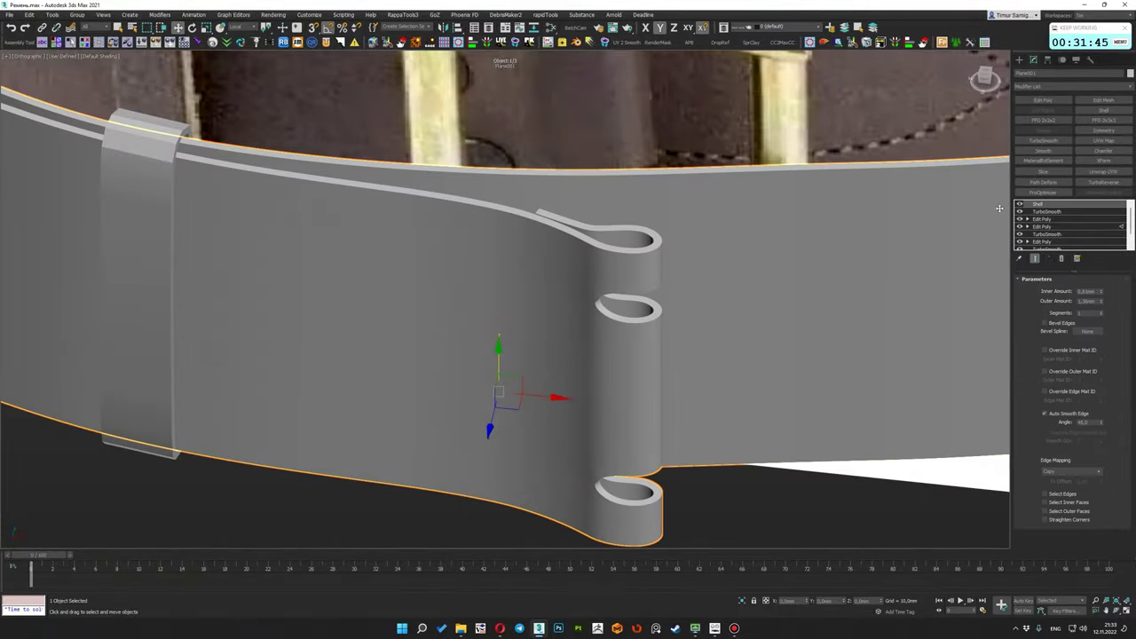
key(F3)
key(F3)
key(F3)
key(F3)
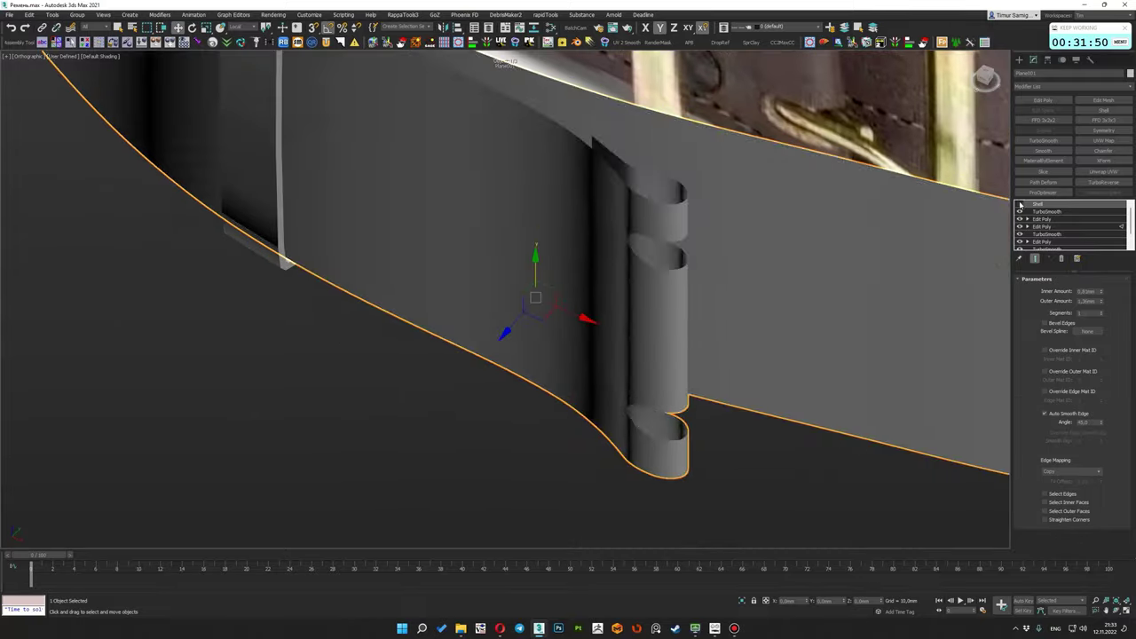
key(F3)
scroll(703, 284, down, 3)
scroll(703, 284, down, 2)
click(1048, 211)
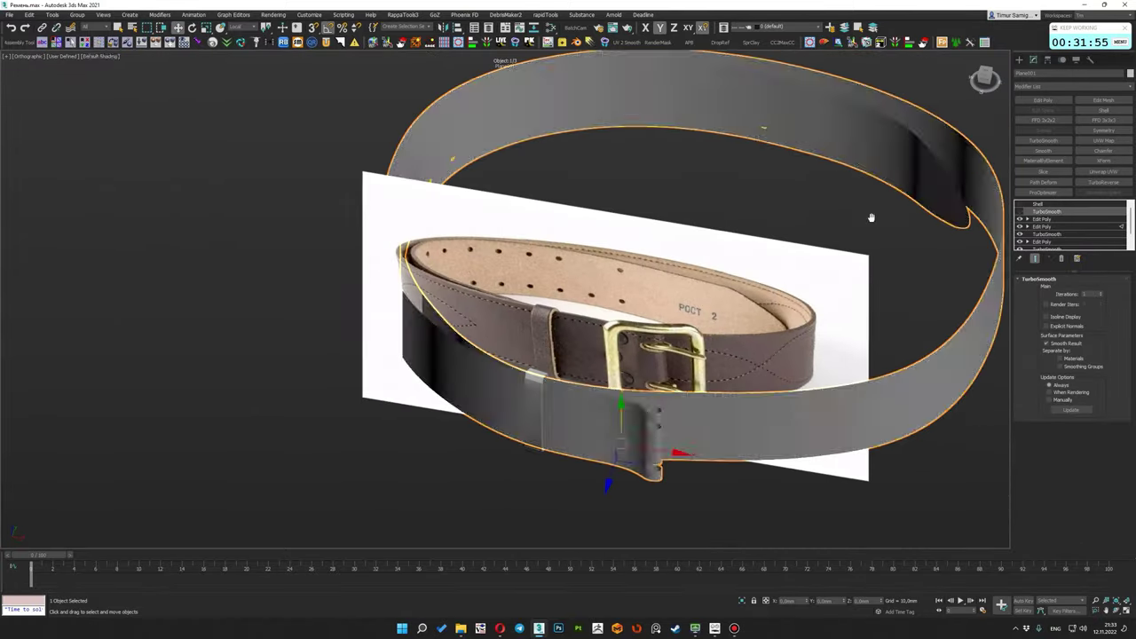
key(F3)
scroll(870, 215, up, 5)
Move TurboSmooth above Shell in the stack and inspect the smoothed loops
click(1025, 212)
click(1034, 204)
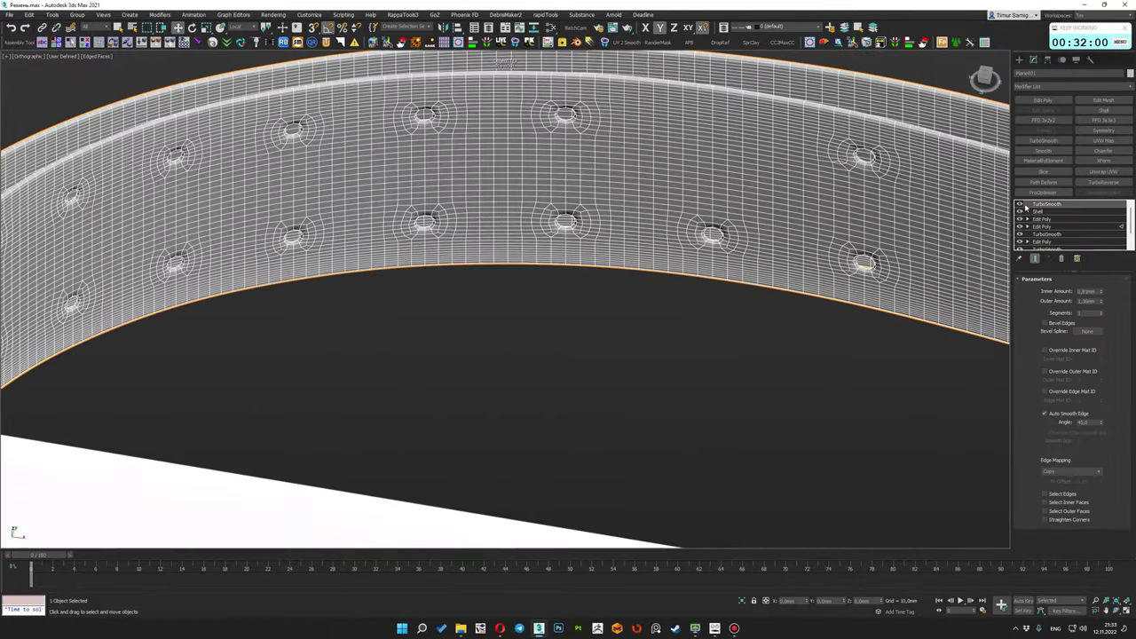
key(F3)
key(F3)
scroll(699, 344, up, 3)
scroll(699, 345, down, 3)
scroll(699, 344, up, 5)
key(F3)
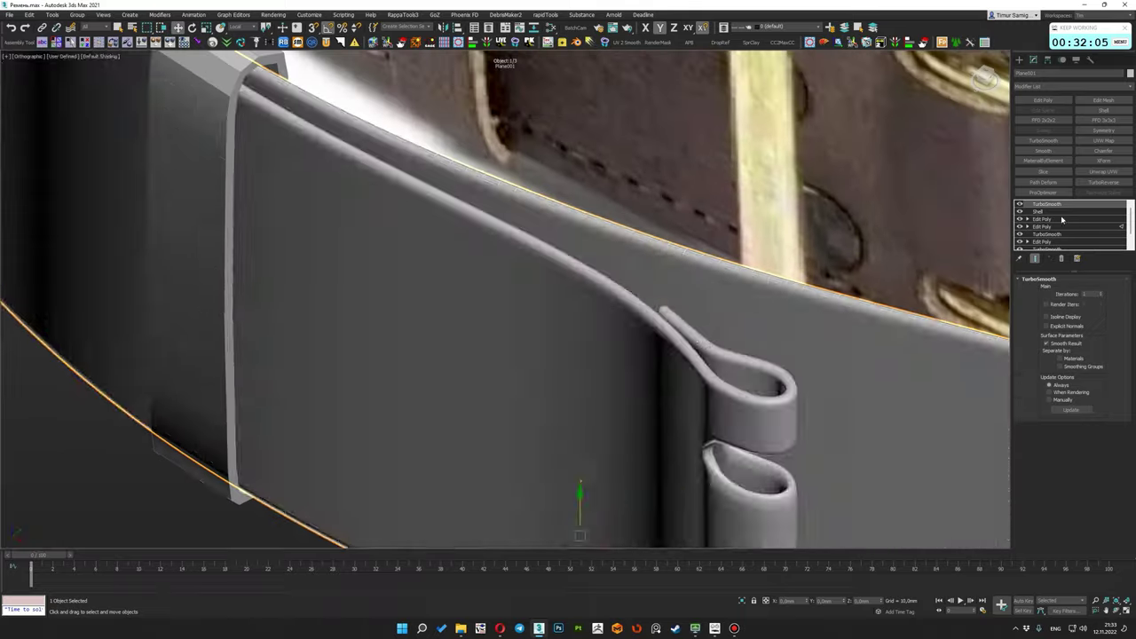
key(F3)
click(1043, 213)
scroll(675, 338, down, 5)
scroll(674, 337, up, 3)
scroll(675, 337, up, 3)
scroll(674, 337, up, 3)
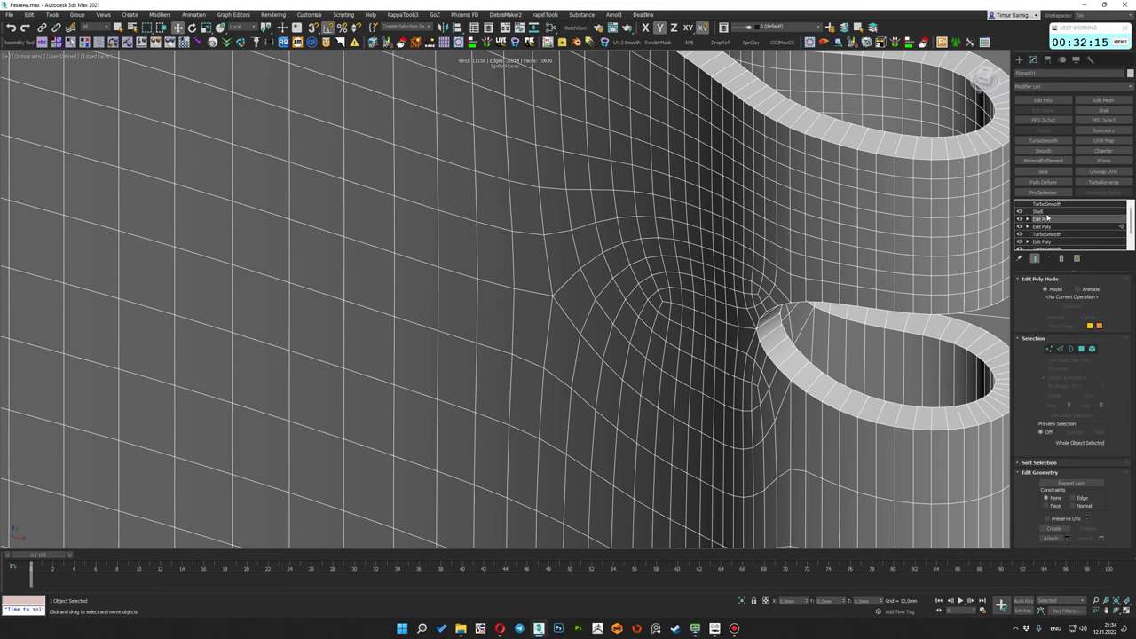
Add a Chamfer modifier between Shell and TurboSmooth to bevel the belt's thickened edges
click(1104, 151)
drag(1122, 361, 1125, 386)
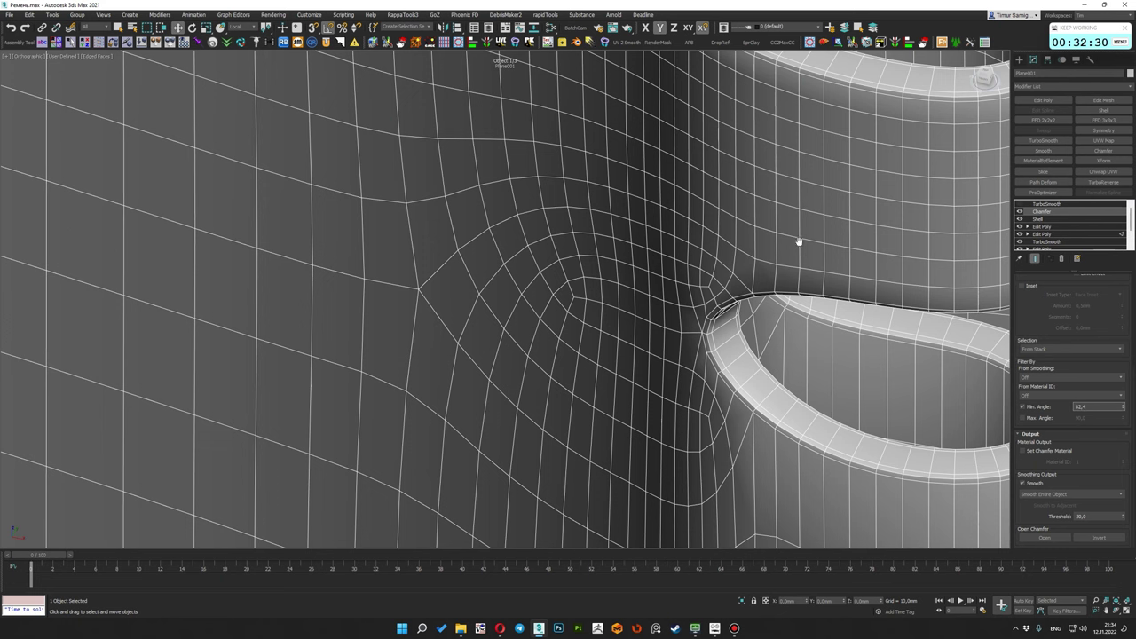
scroll(798, 242, down, 4)
scroll(847, 306, up, 5)
drag(1095, 360, 1083, 519)
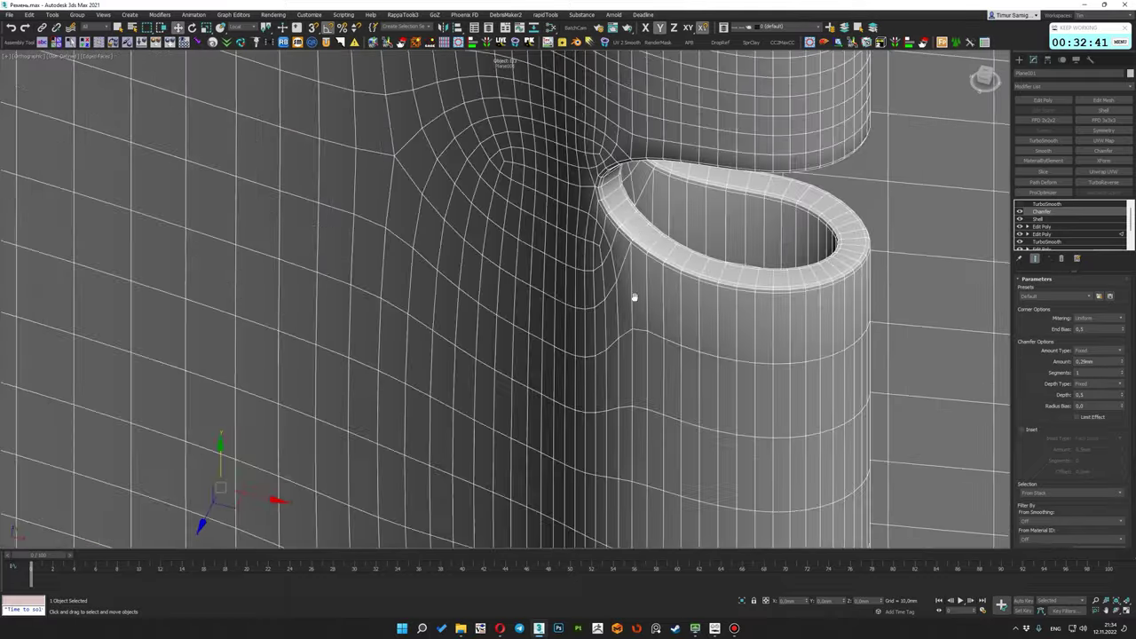
scroll(633, 296, up, 5)
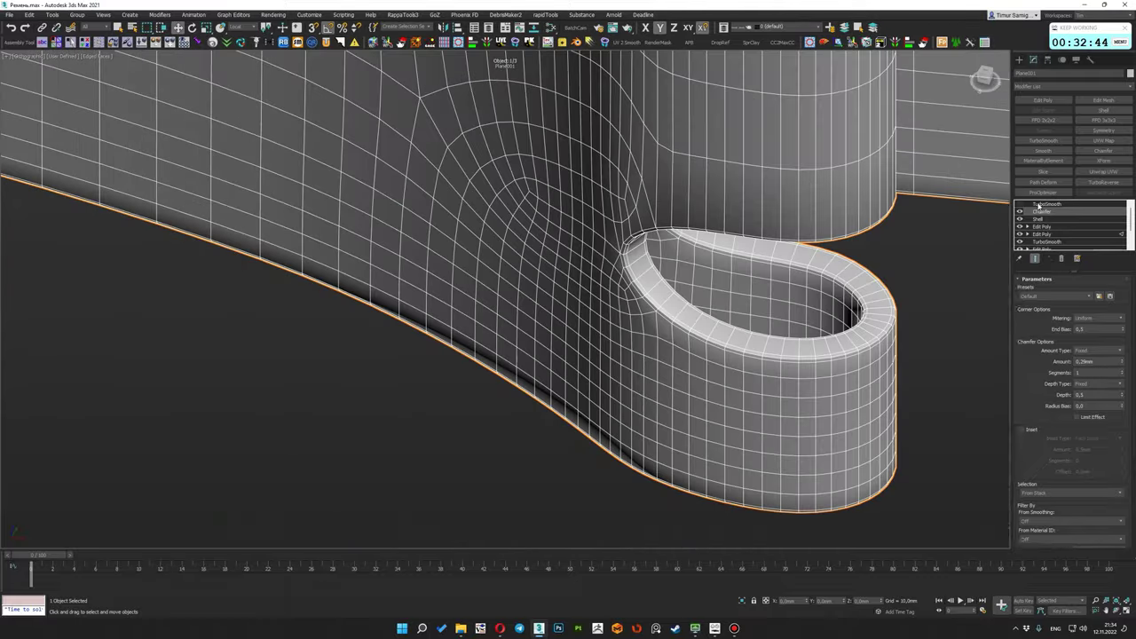
Select TurboSmooth at the top of the stack and orbit closer to the belt loop
click(1039, 204)
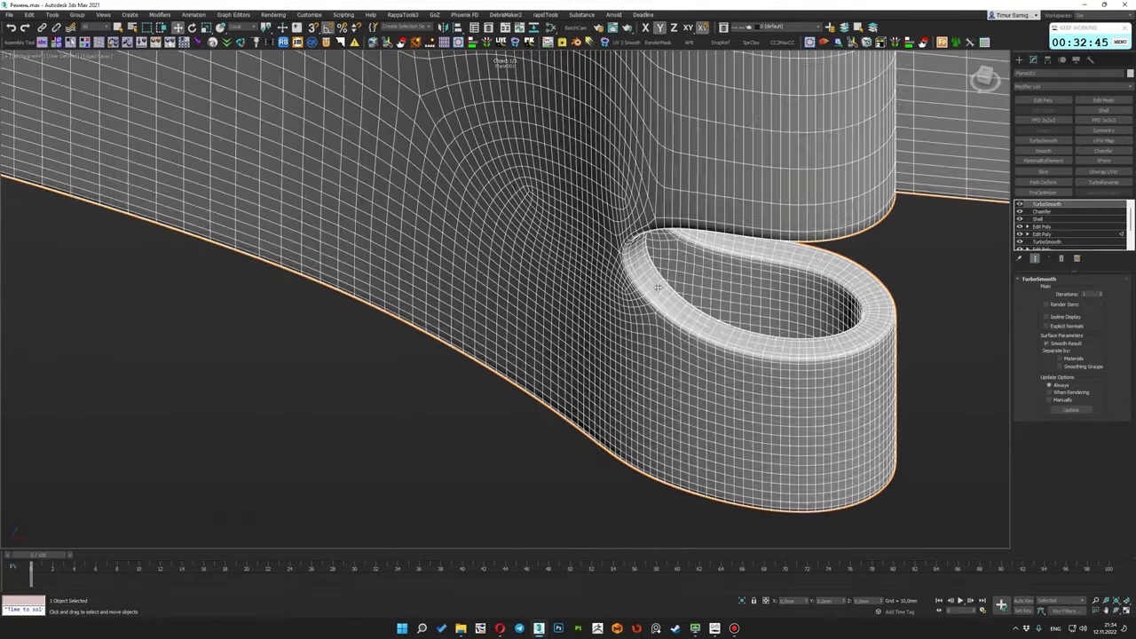
scroll(639, 340, down, 5)
scroll(639, 340, up, 3)
scroll(624, 242, down, 3)
alt+middle_drag(624, 242, 586, 266)
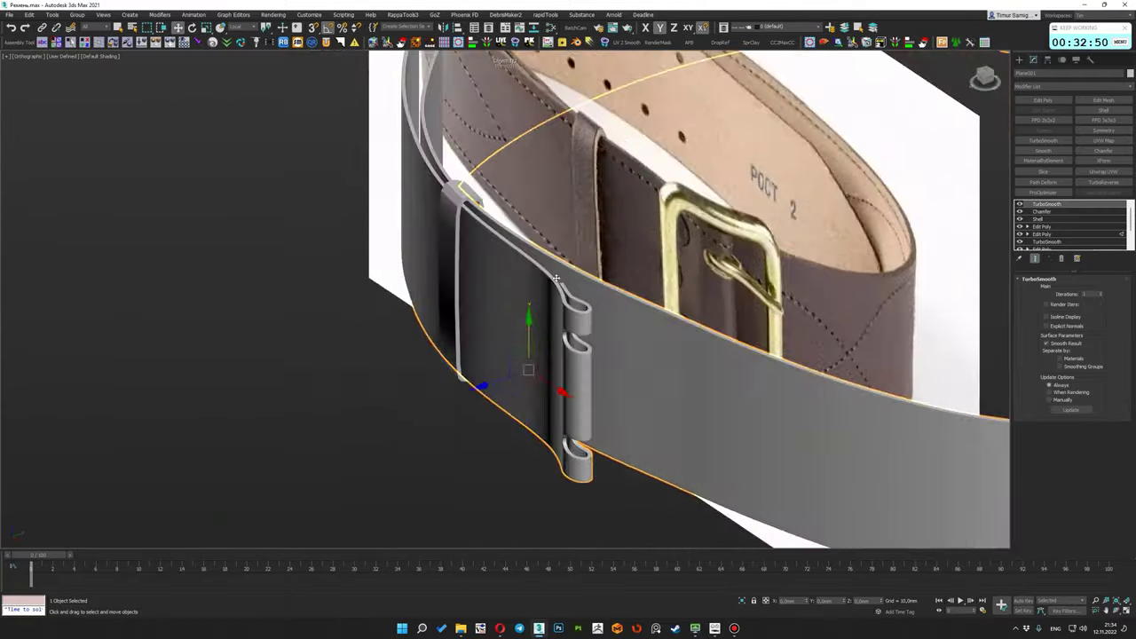
scroll(586, 266, up, 5)
Show the Shell modifier's thickness settings and orbit around the belt ring to review them
click(1038, 219)
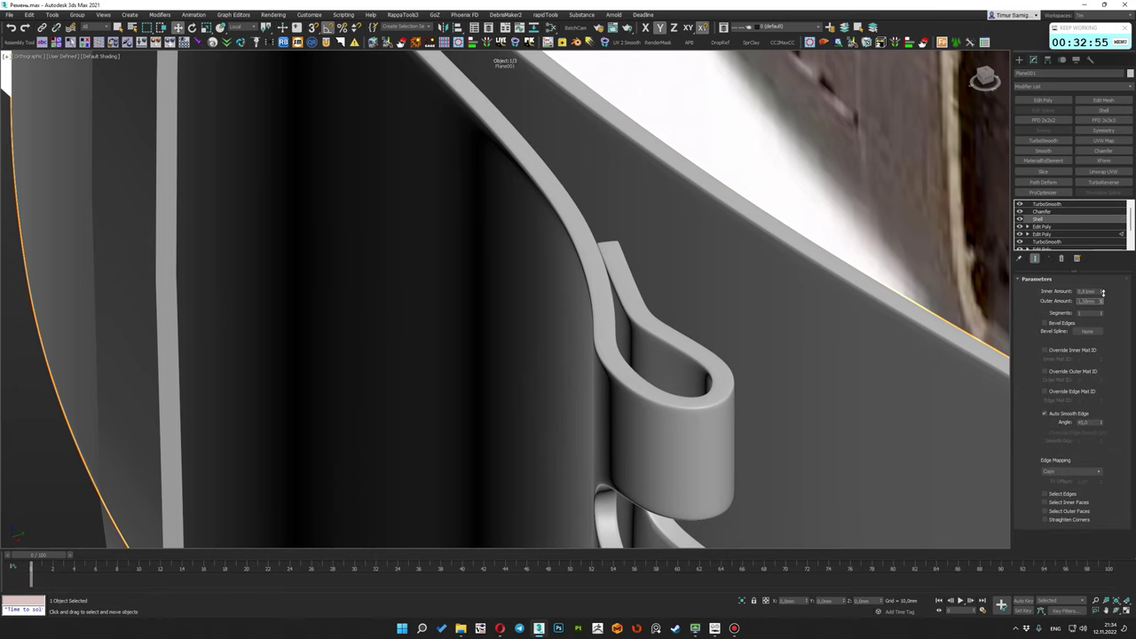
scroll(541, 284, down, 5)
scroll(540, 284, up, 5)
alt+middle_drag(540, 284, 608, 301)
scroll(541, 284, up, 2)
scroll(541, 284, down, 3)
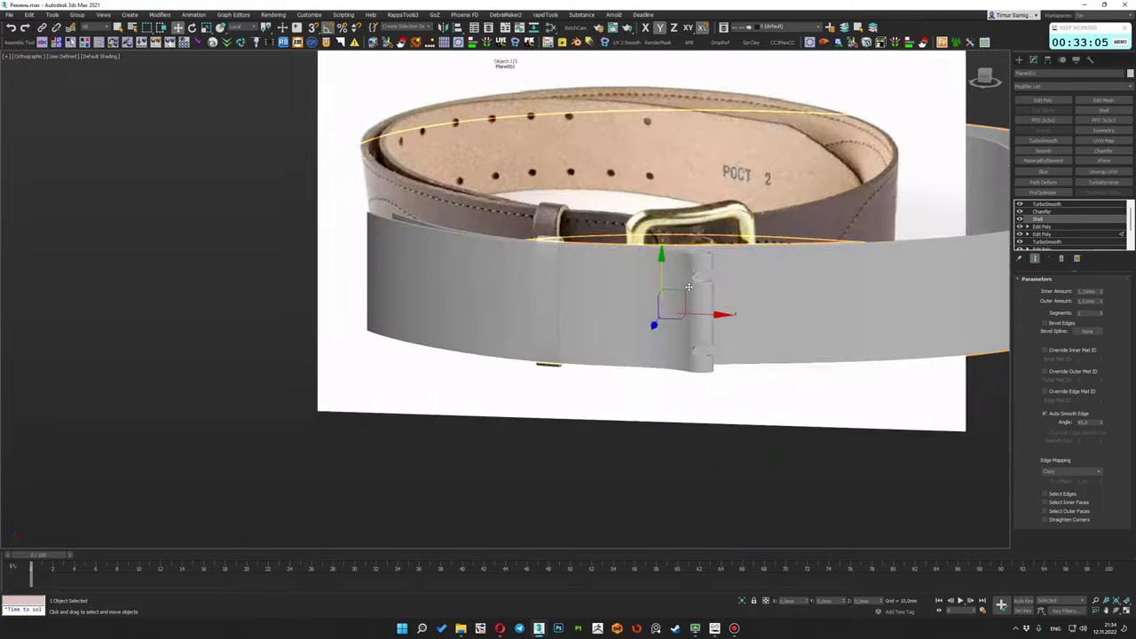
scroll(608, 301, up, 2)
scroll(609, 300, up, 3)
scroll(608, 301, down, 3)
Show edged faces, go to the strap's Edit Poly vertex level, and orbit to inspect the notch
key(F4)
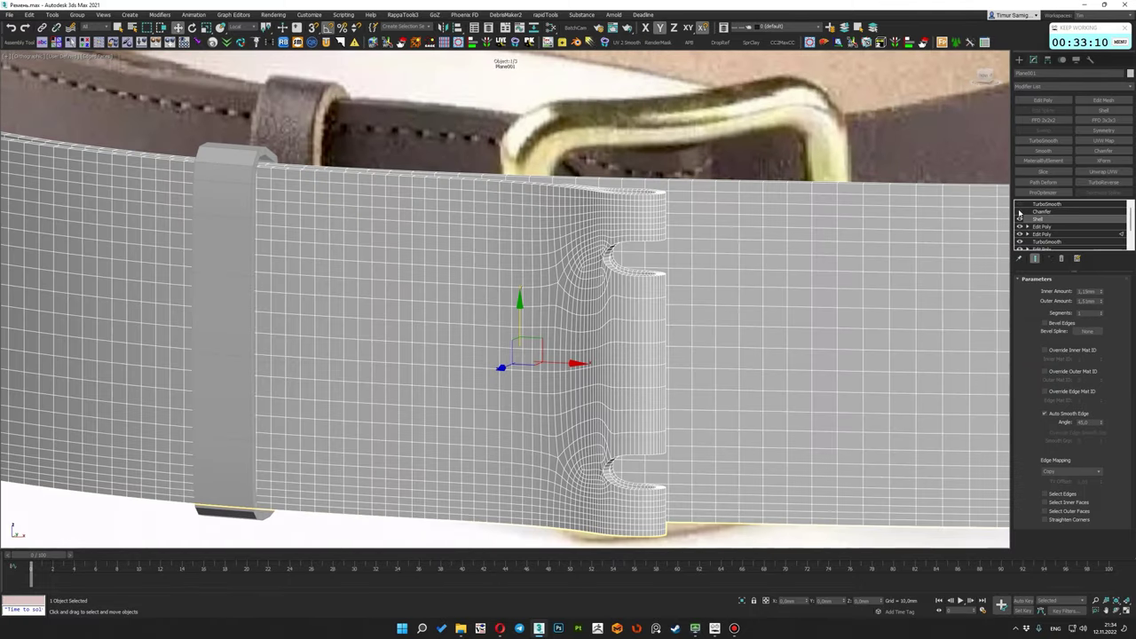
click(1038, 227)
key(1)
scroll(732, 242, up, 5)
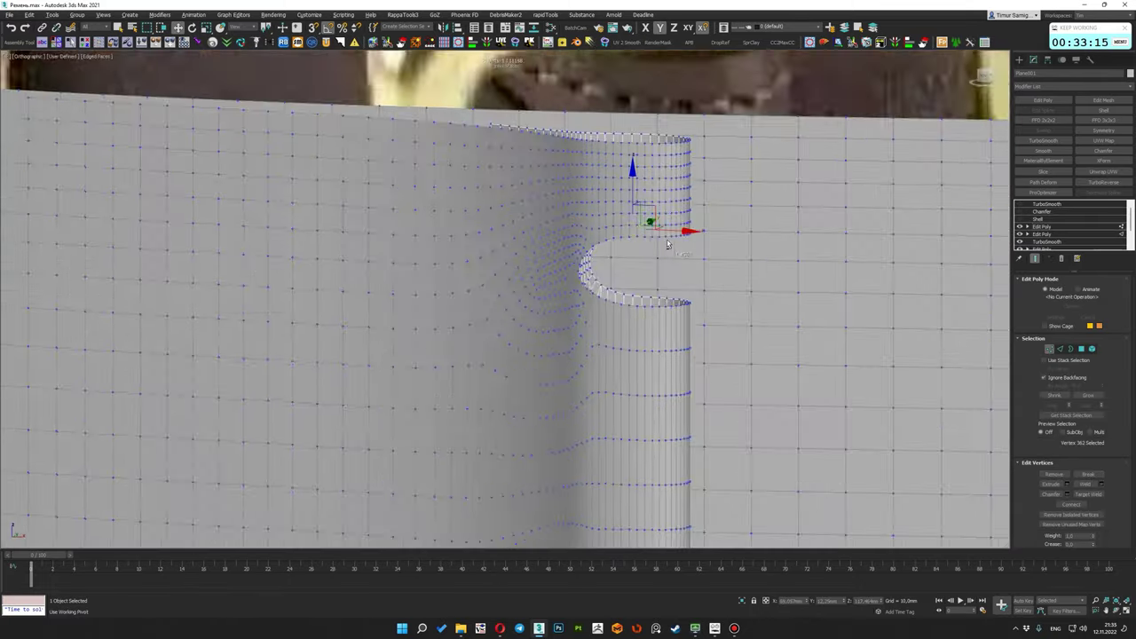
scroll(732, 241, down, 1)
scroll(732, 242, down, 5)
alt+middle_drag(732, 241, 638, 243)
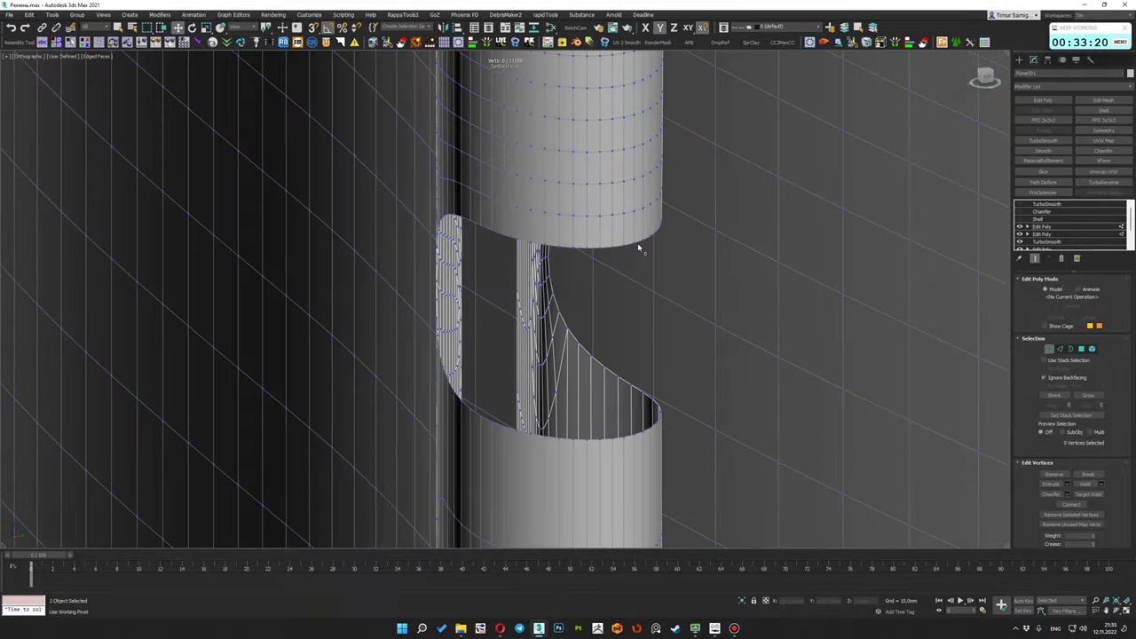
scroll(638, 243, up, 5)
scroll(681, 268, down, 4)
scroll(624, 230, up, 4)
key(1)
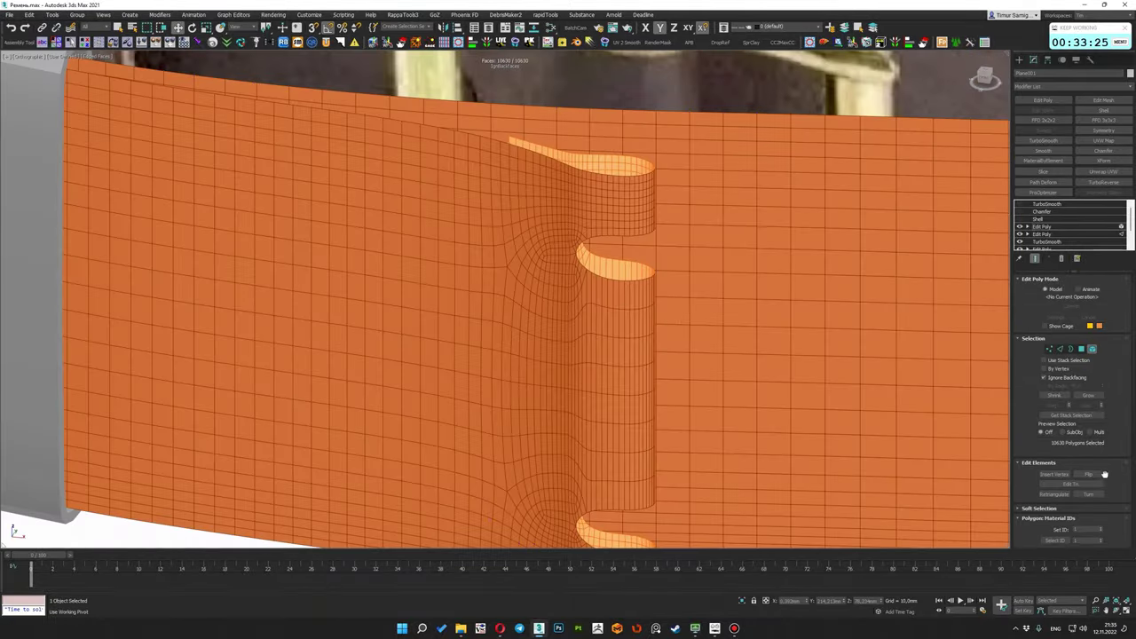
scroll(624, 230, up, 2)
mouse_move(624, 230)
alt+middle_down()
mouse_move(788, 192)
mouse_move(755, 236)
alt+middle_up()
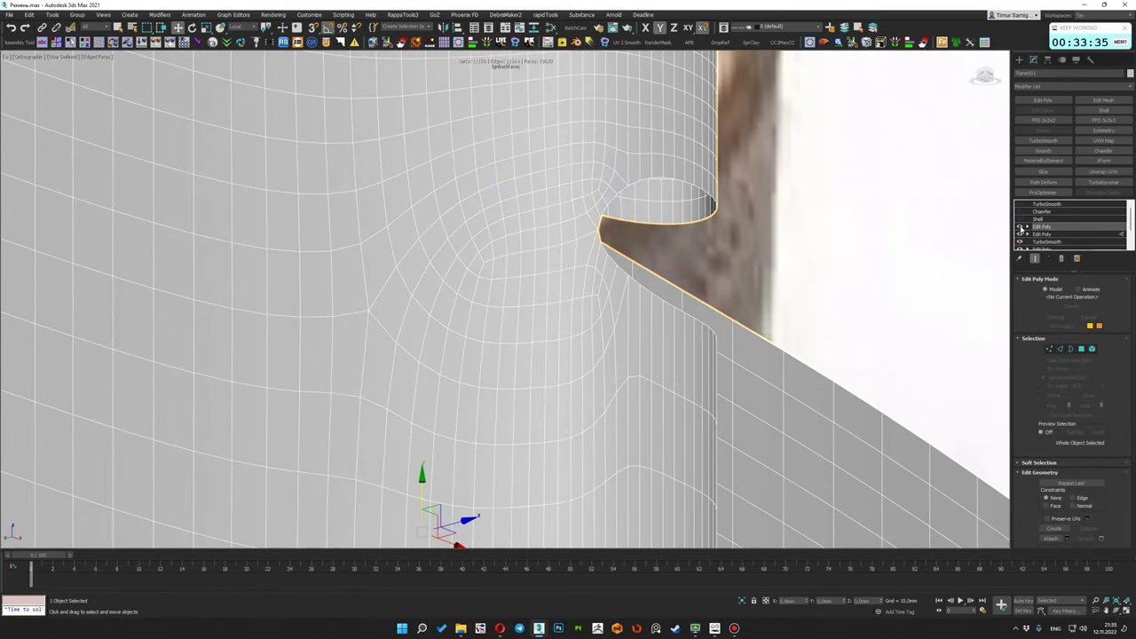
In wireframe, select the notch edge vertices and nudge them slightly down along Z
key(1)
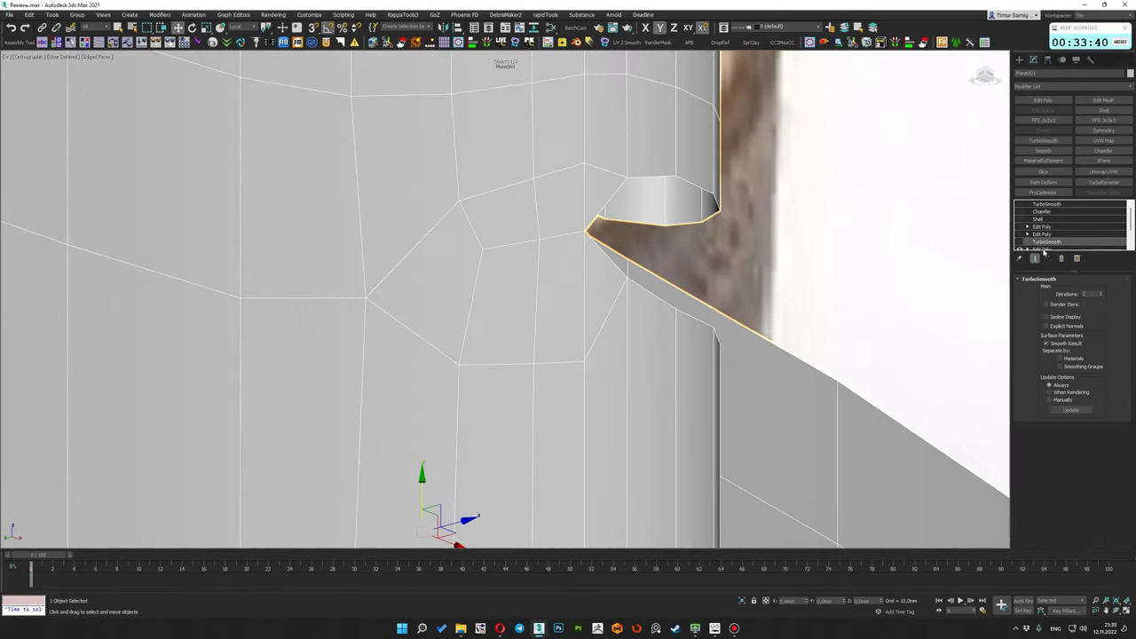
click(719, 213)
scroll(740, 240, up, 2)
key(F3)
key(F3)
key(F3)
key(F3)
drag(746, 253, 635, 214)
key(F3)
key(F3)
alt+middle_drag(561, 251, 614, 193)
key(F3)
key(F3)
drag(613, 193, 617, 204)
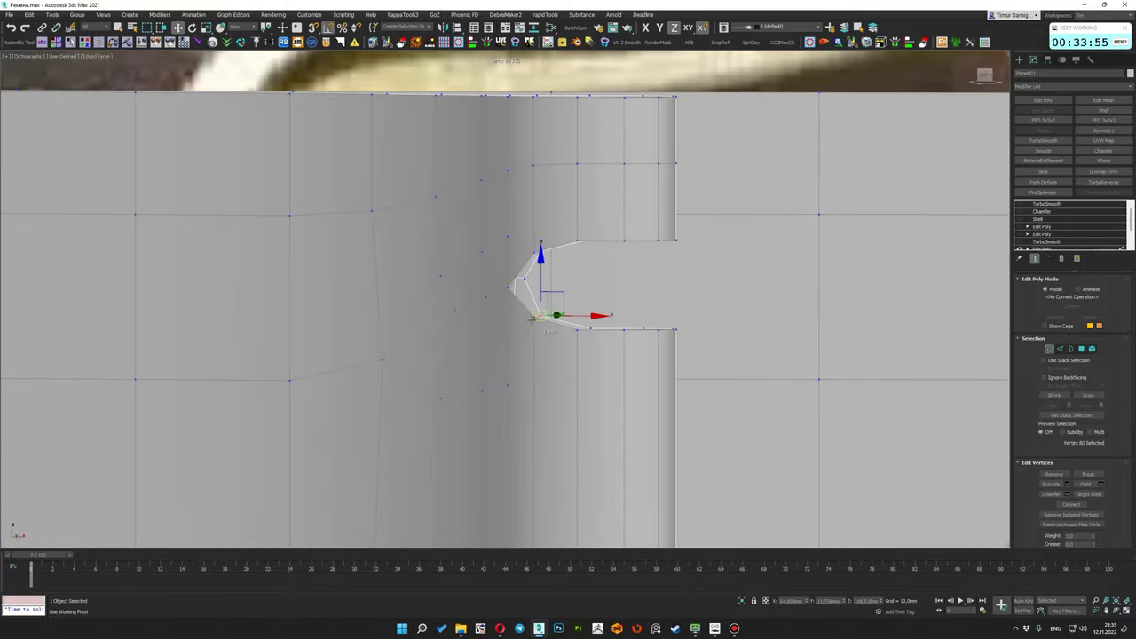
Check the reshaped notch and return to the smoothed strap mesh
alt+middle_drag(624, 329, 658, 323)
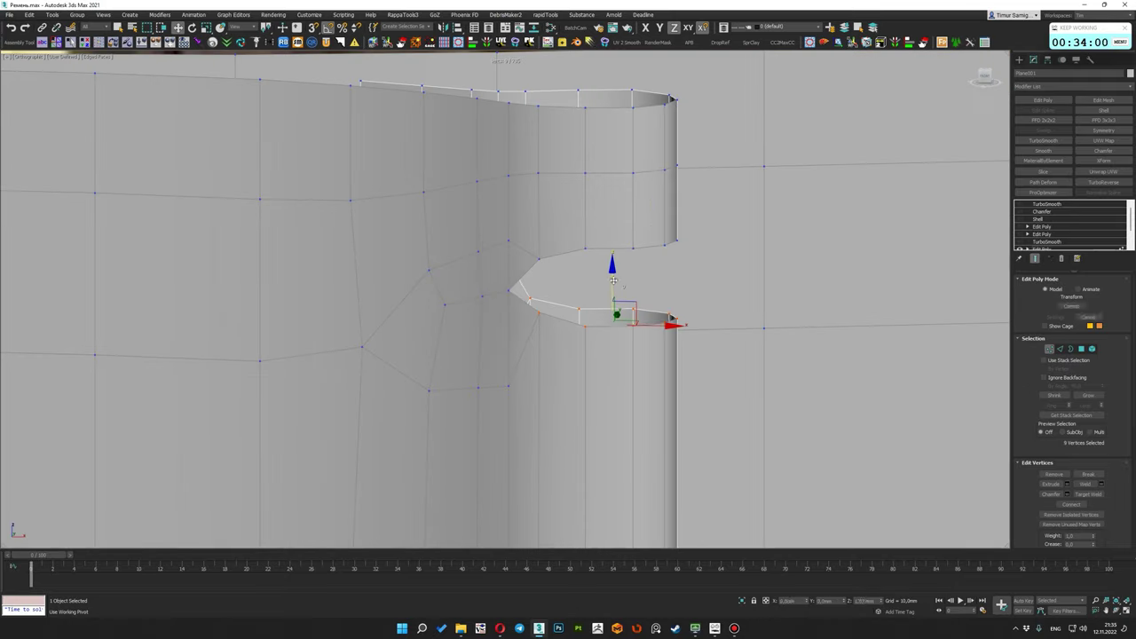
click(1044, 245)
click(1042, 227)
Step through earlier views to compare the refined notch with the smoothed belt
key(z)
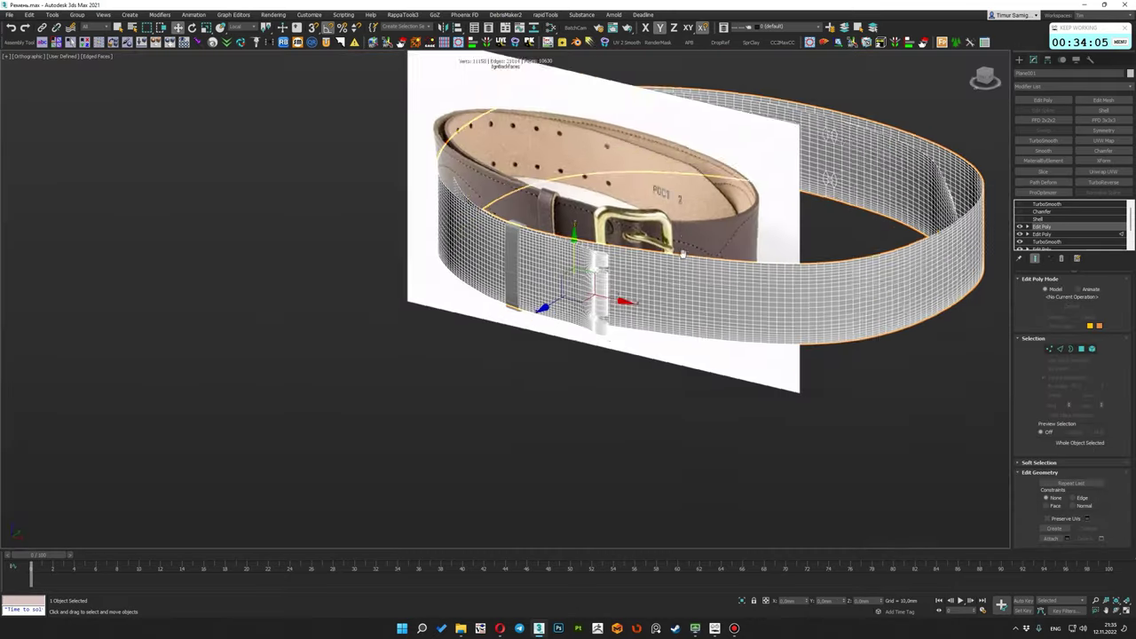
key(shift+z)
key(shift+z)
key(shift+z)
key(shift+z)
key(shift+z)
key(shift+z)
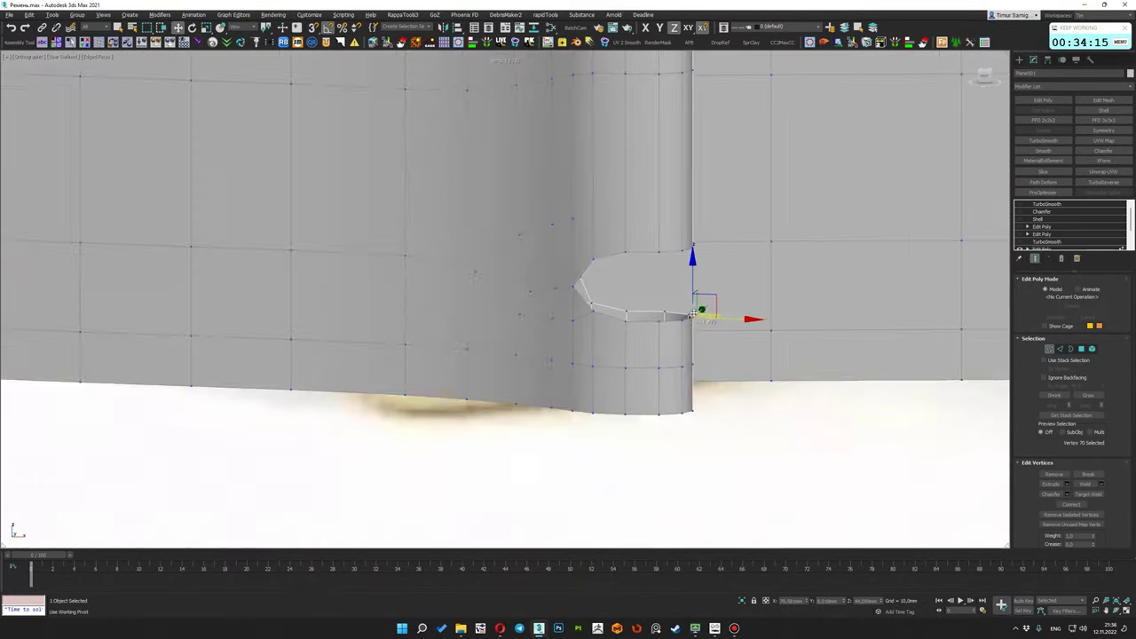
key(shift+z)
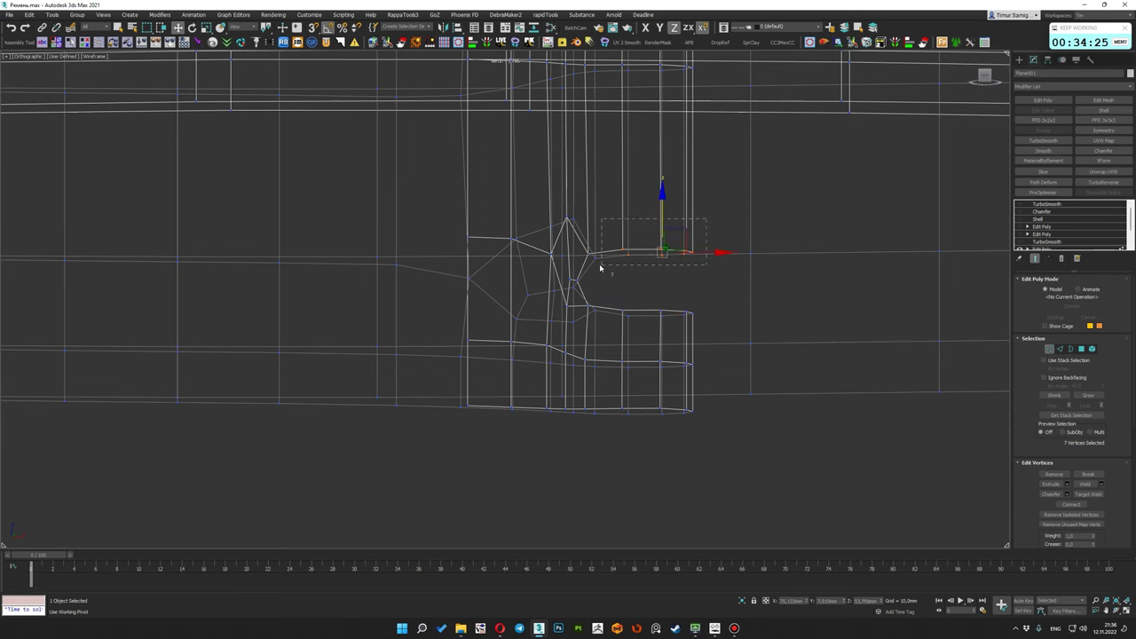
key(shift+z)
key(shift+z)
key(shift+z)
key(shift+z)
key(shift+z)
key(shift+z)
key(shift+z)
key(shift+z)
key(ctrl+z)
key(ctrl+z)
key(ctrl+z)
key(ctrl+z)
key(ctrl+z)
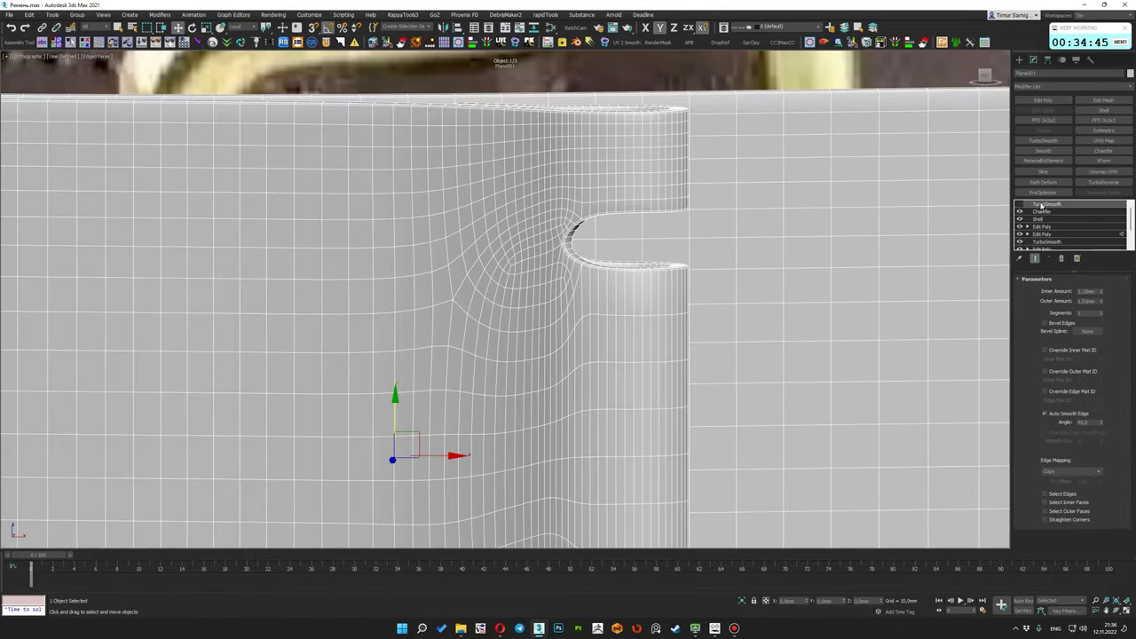
key(ctrl+z)
key(shift+z)
key(shift+z)
key(shift+z)
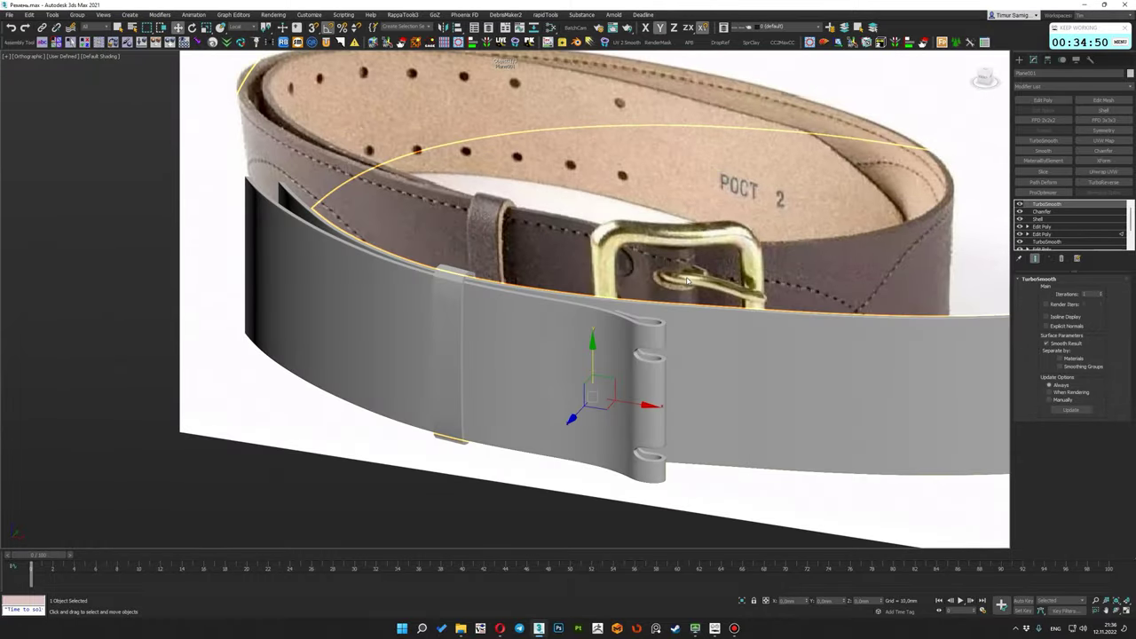
key(shift+z)
key(shift+z)
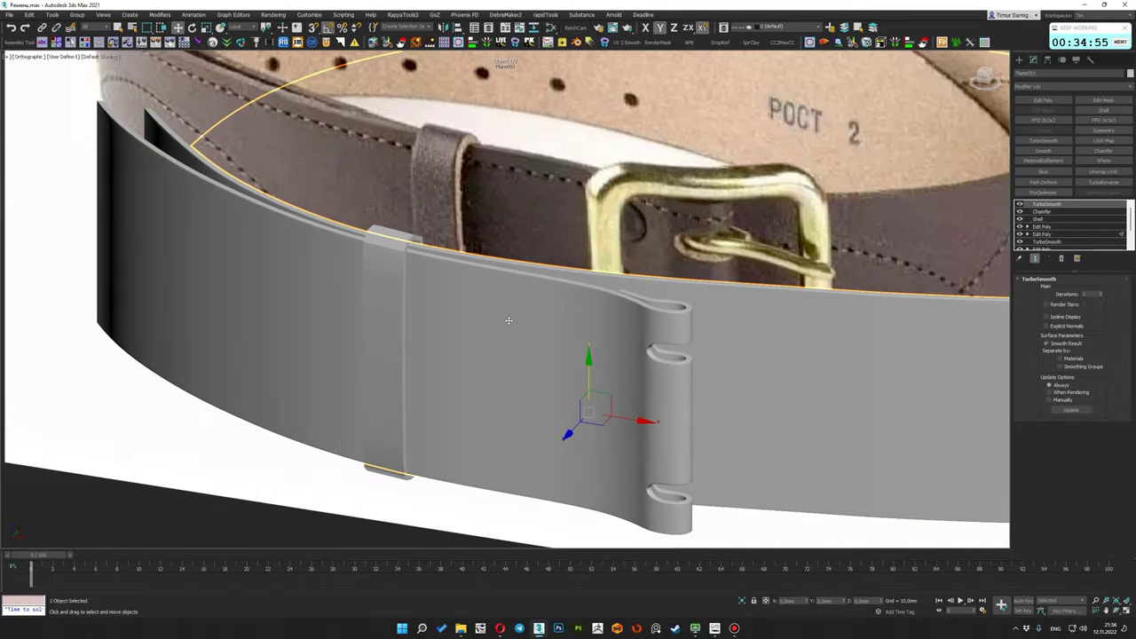
key(shift+z)
key(shift+y)
key(shift+z)
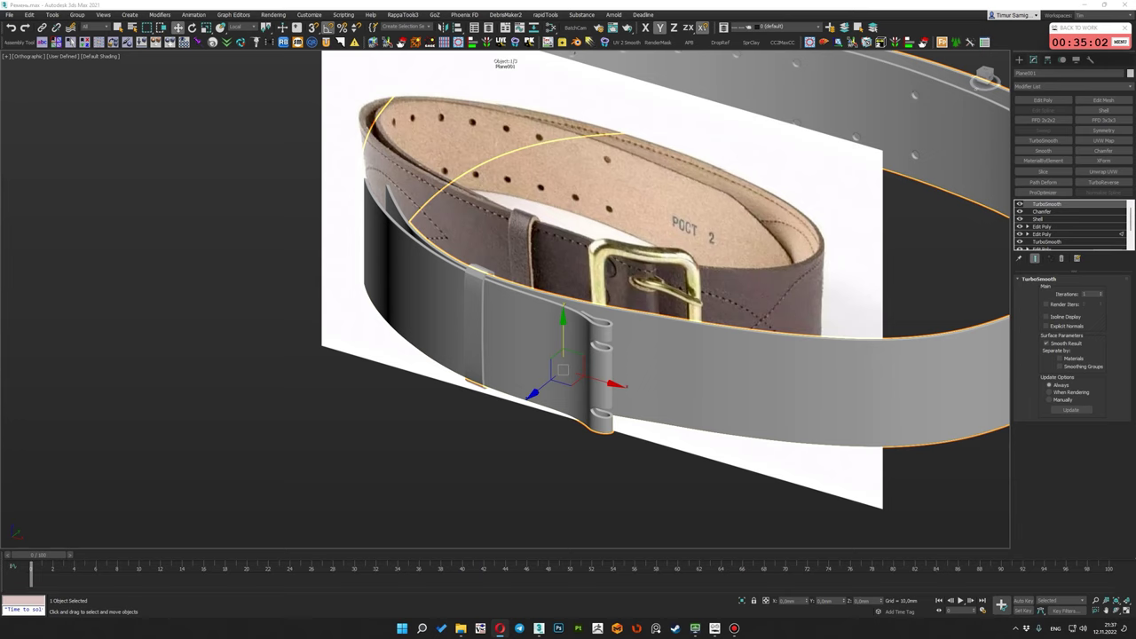
Check the strap's Shell thickness, then return to its TurboSmooth settings
alt+middle_drag(524, 373, 565, 338)
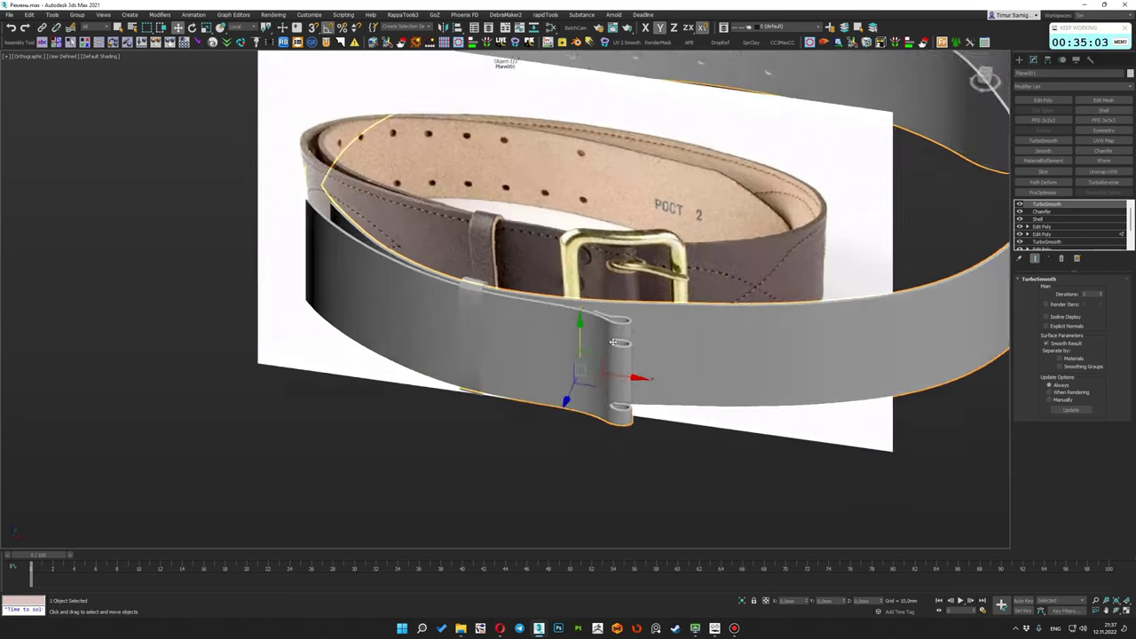
scroll(565, 337, up, 5)
scroll(566, 337, up, 3)
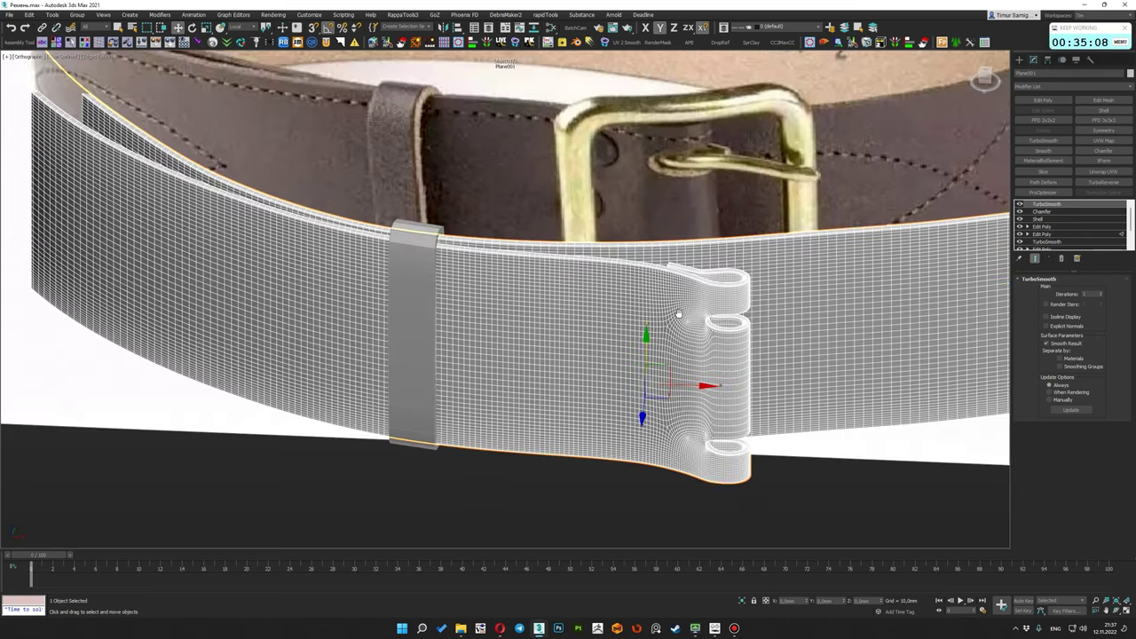
scroll(566, 337, up, 3)
click(1039, 218)
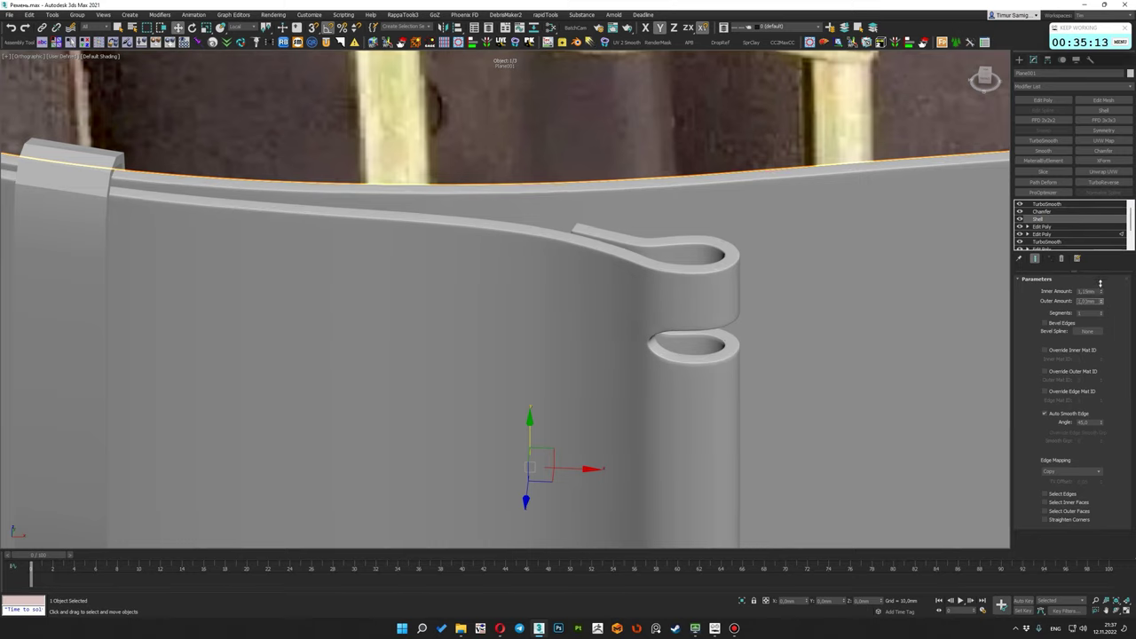
scroll(769, 286, down, 5)
alt+middle_drag(751, 299, 743, 319)
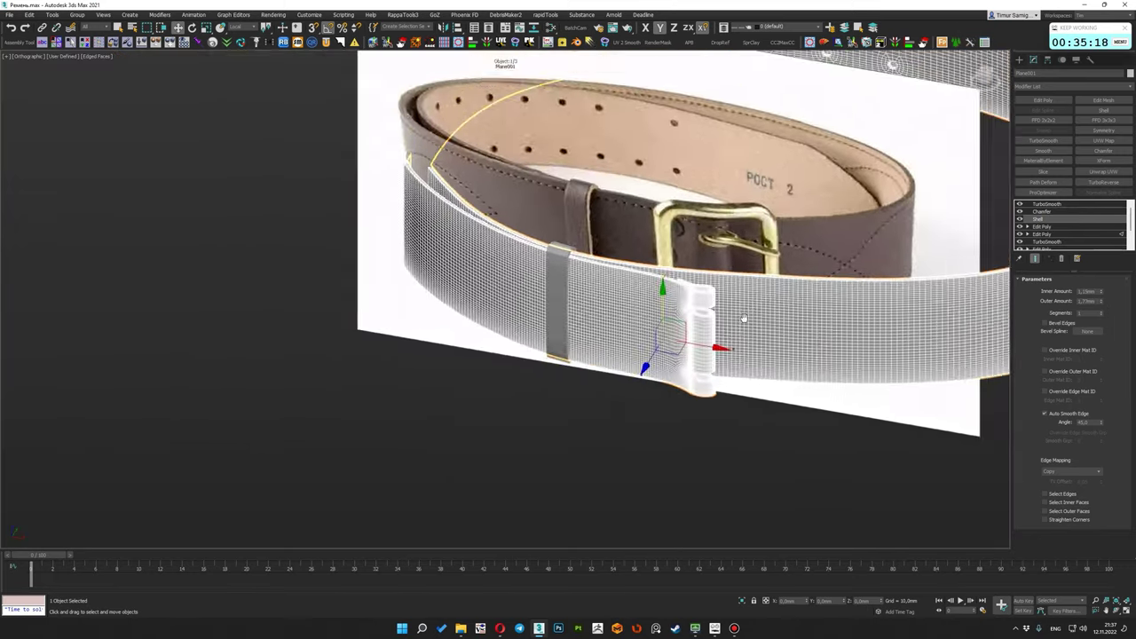
scroll(743, 320, up, 3)
click(1046, 204)
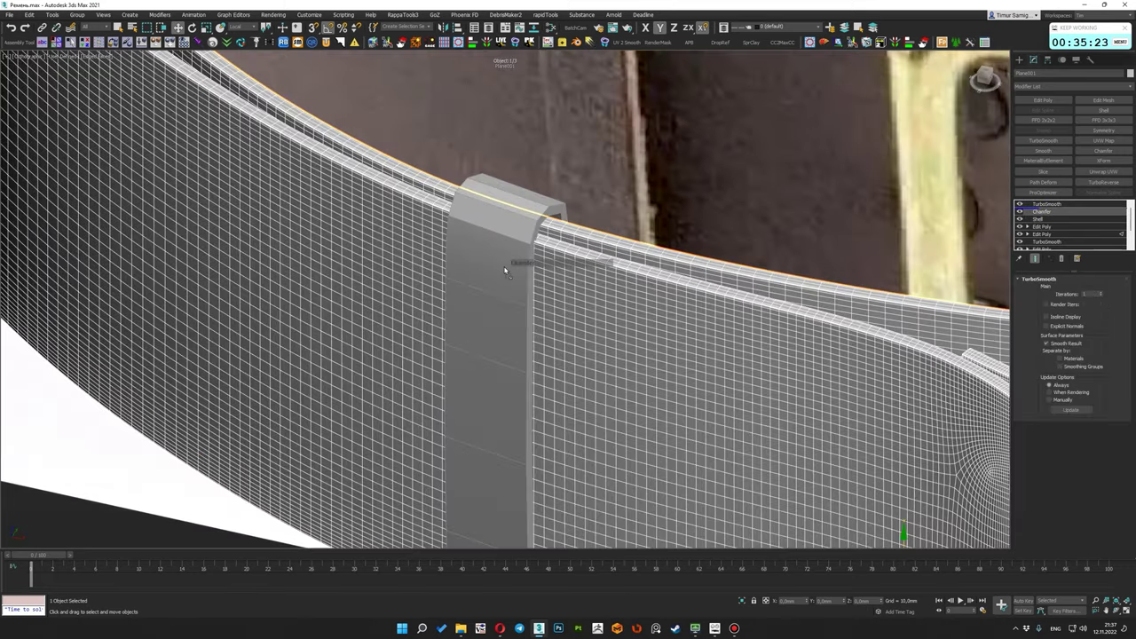
Select the keeper loop and review its Shell thickness settings from several angles
click(506, 269)
scroll(511, 293, down, 5)
scroll(548, 251, up, 5)
scroll(548, 251, down, 4)
alt+middle_drag(548, 252, 533, 275)
scroll(551, 213, up, 5)
click(1038, 218)
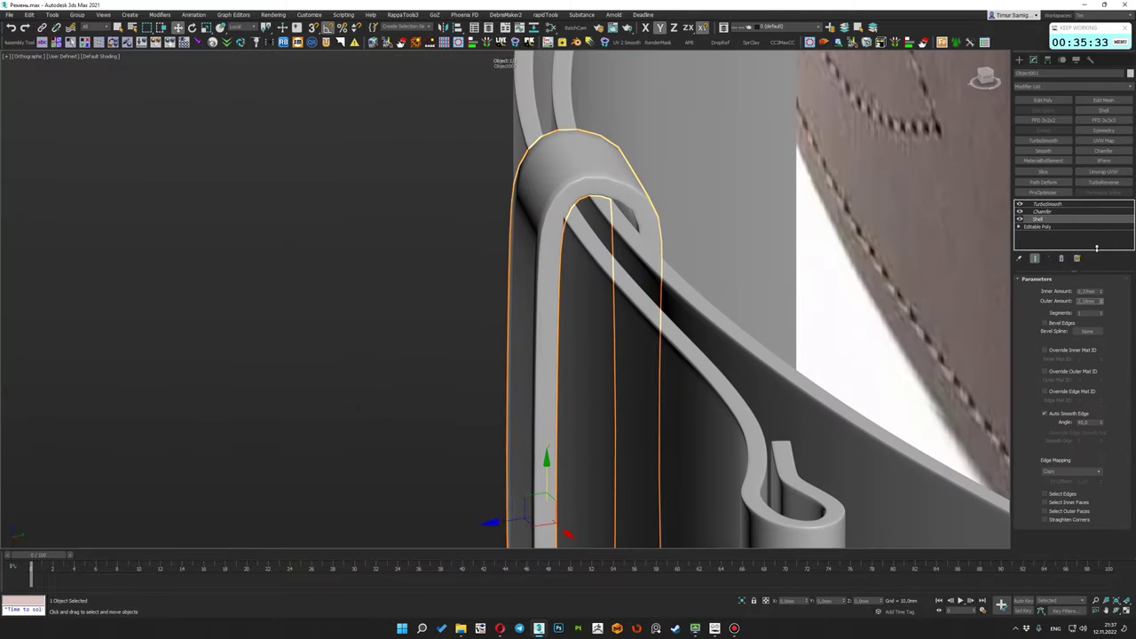
scroll(806, 254, down, 2)
alt+middle_drag(806, 254, 825, 292)
scroll(824, 292, down, 3)
scroll(611, 279, up, 2)
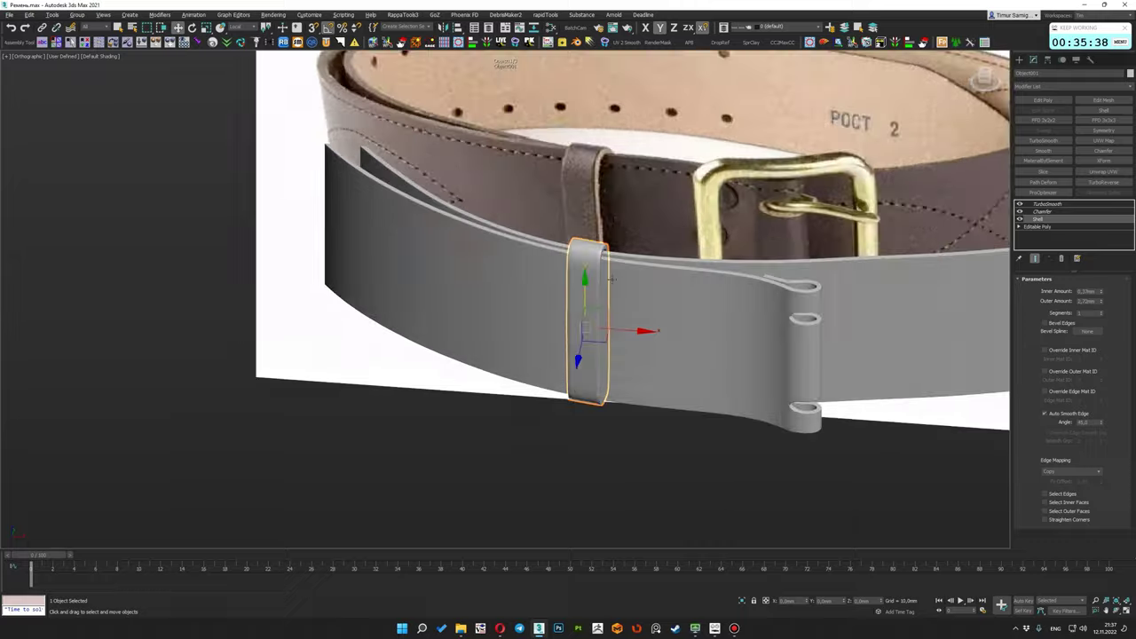
scroll(610, 278, down, 2)
alt+middle_drag(611, 279, 631, 222)
scroll(631, 222, up, 2)
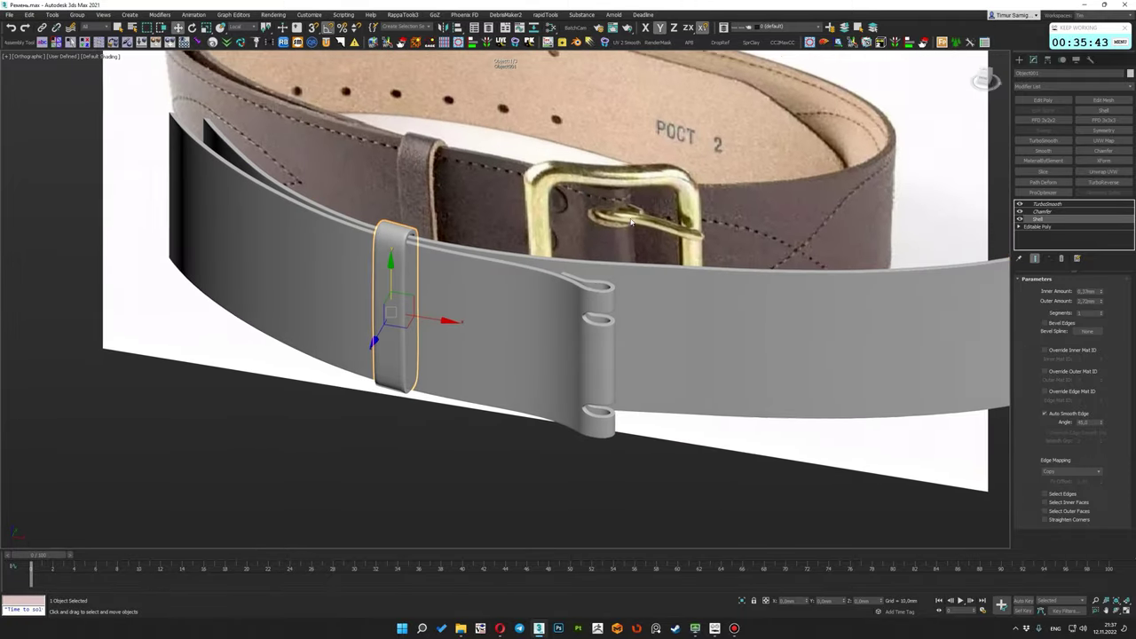
In Front view, deselect everything and turn on See-Through (Alt+X) for the strap
key(f)
click(578, 267)
scroll(577, 267, down, 2)
scroll(577, 266, up, 2)
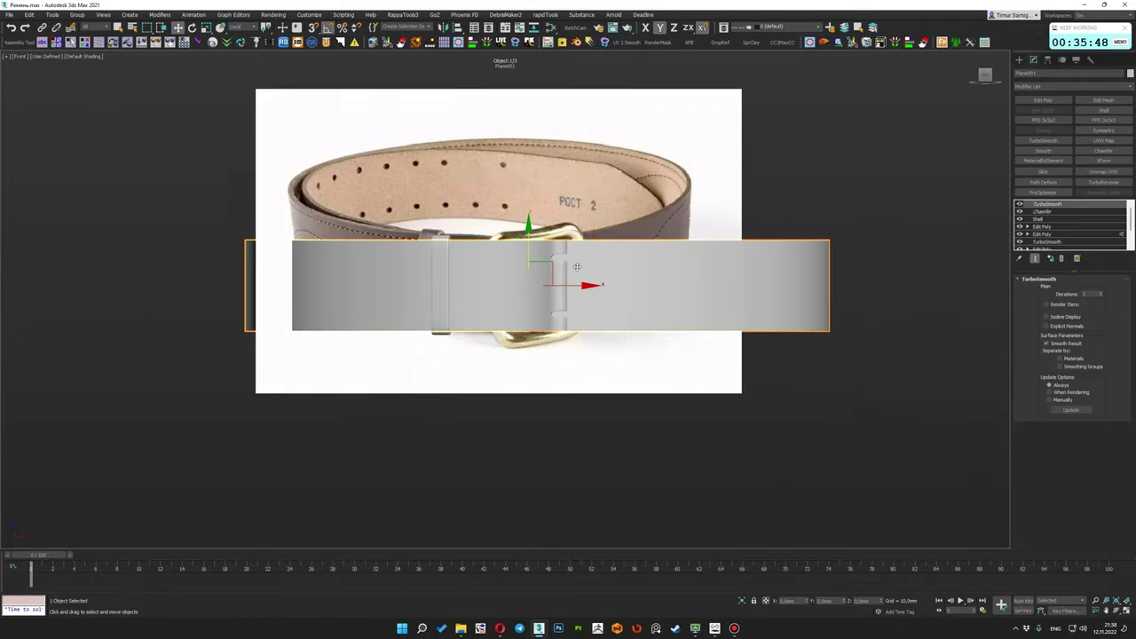
key(ctrl+d)
key(alt+x)
scroll(491, 302, up, 3)
scroll(492, 301, up, 2)
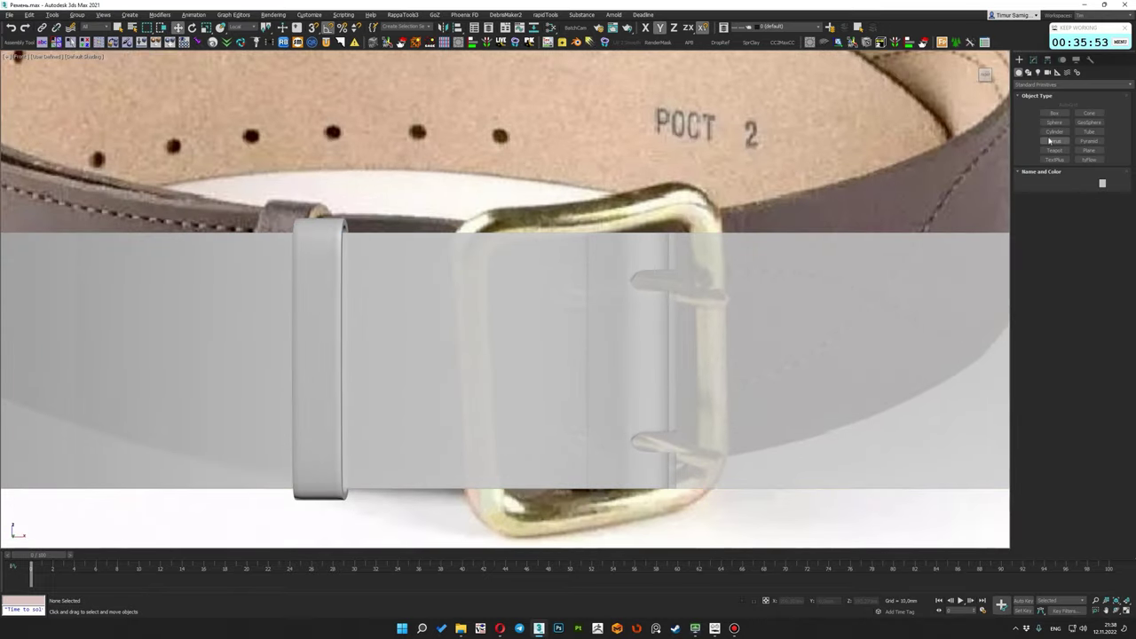
Draw a small Plane over the buckle's top edge and convert it to Editable Poly
click(1090, 151)
middle_drag(599, 202, 628, 200)
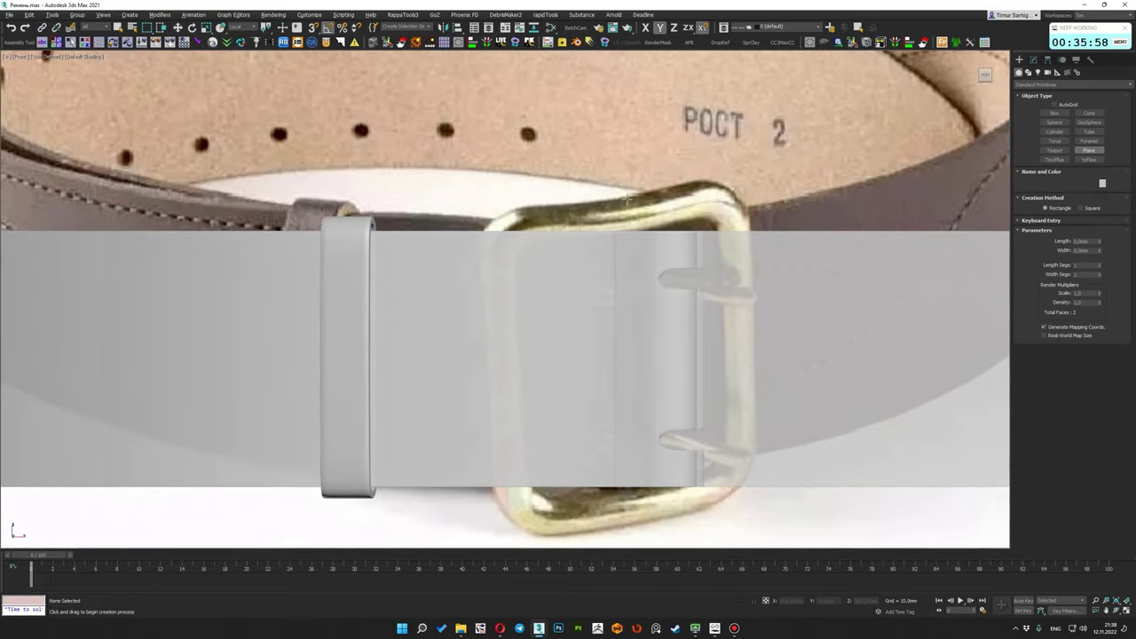
drag(590, 233, 588, 234)
key(w)
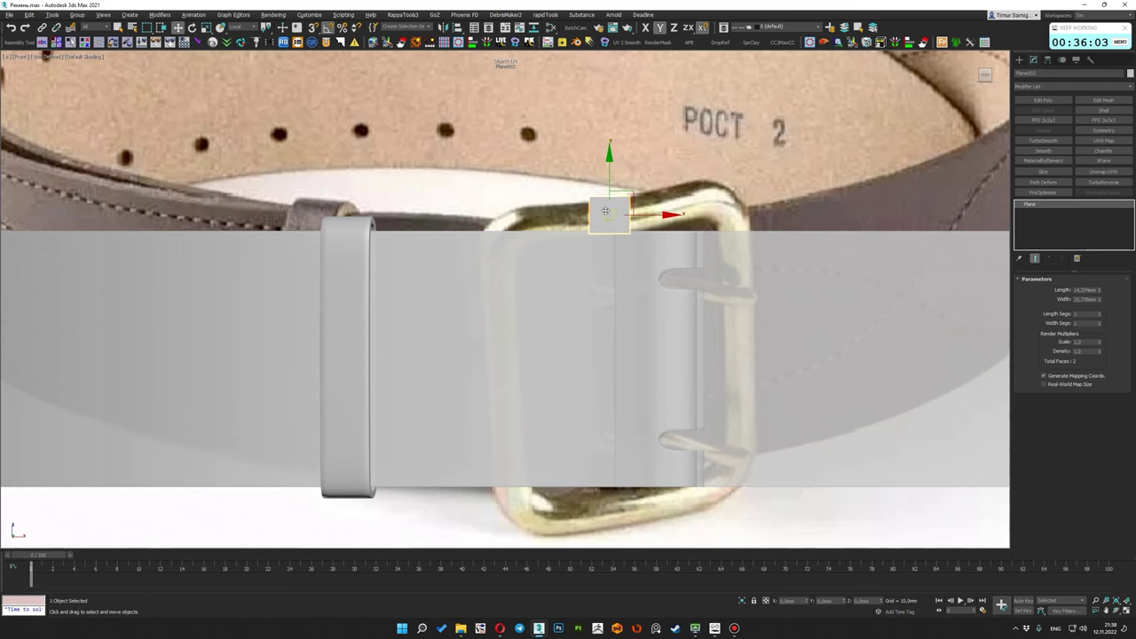
right_click(605, 211)
click(757, 348)
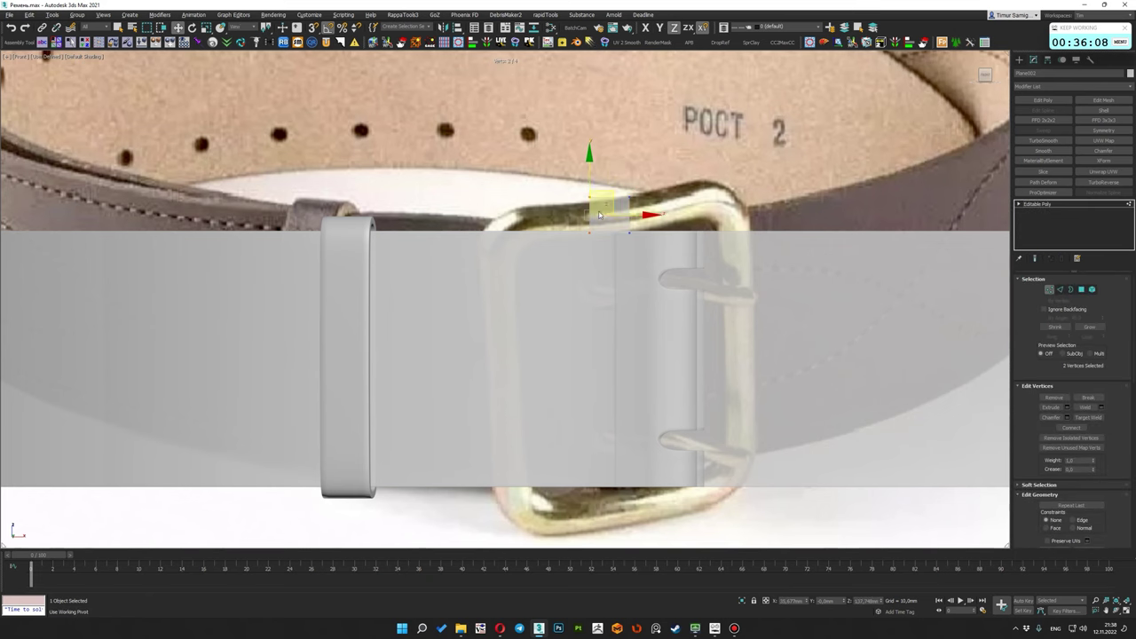
alt+middle_drag(561, 197, 536, 331)
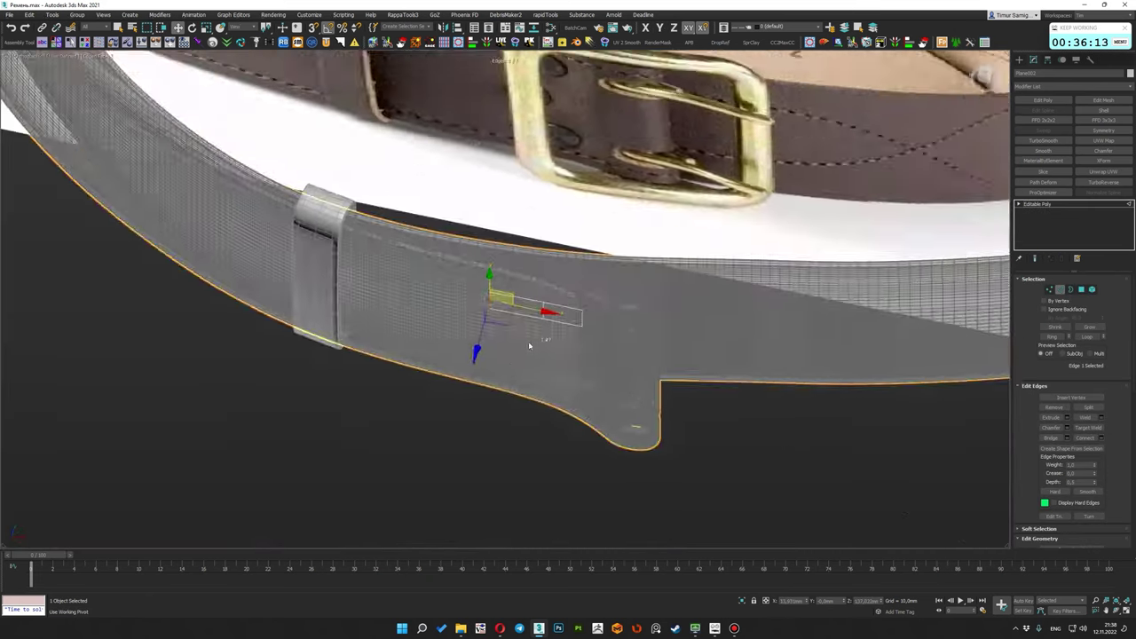
key(f)
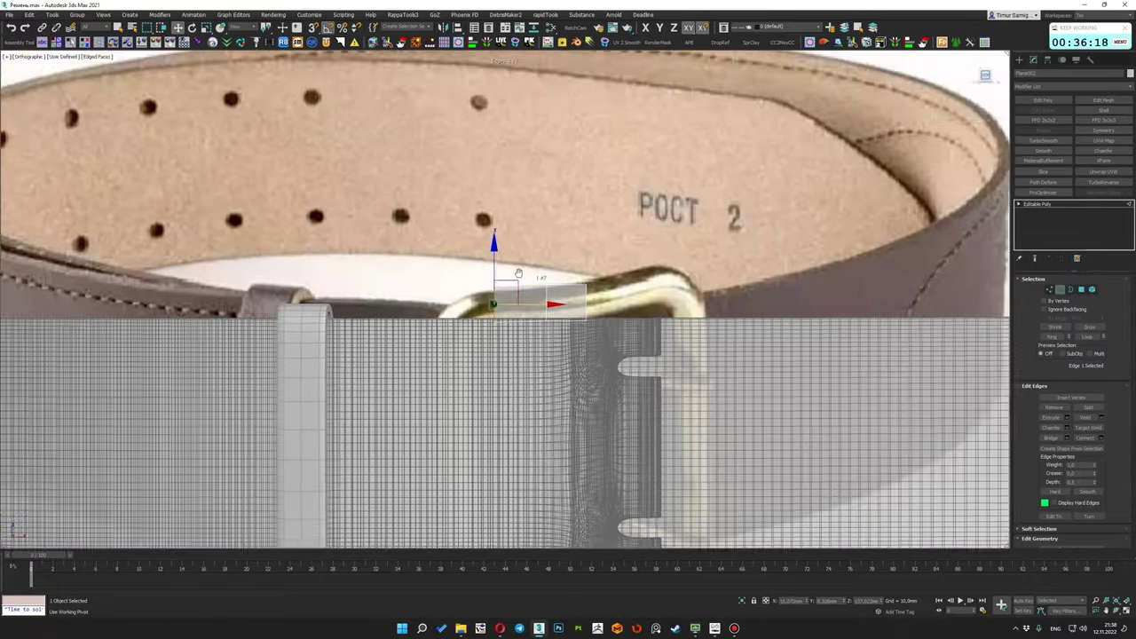
scroll(521, 260, up, 3)
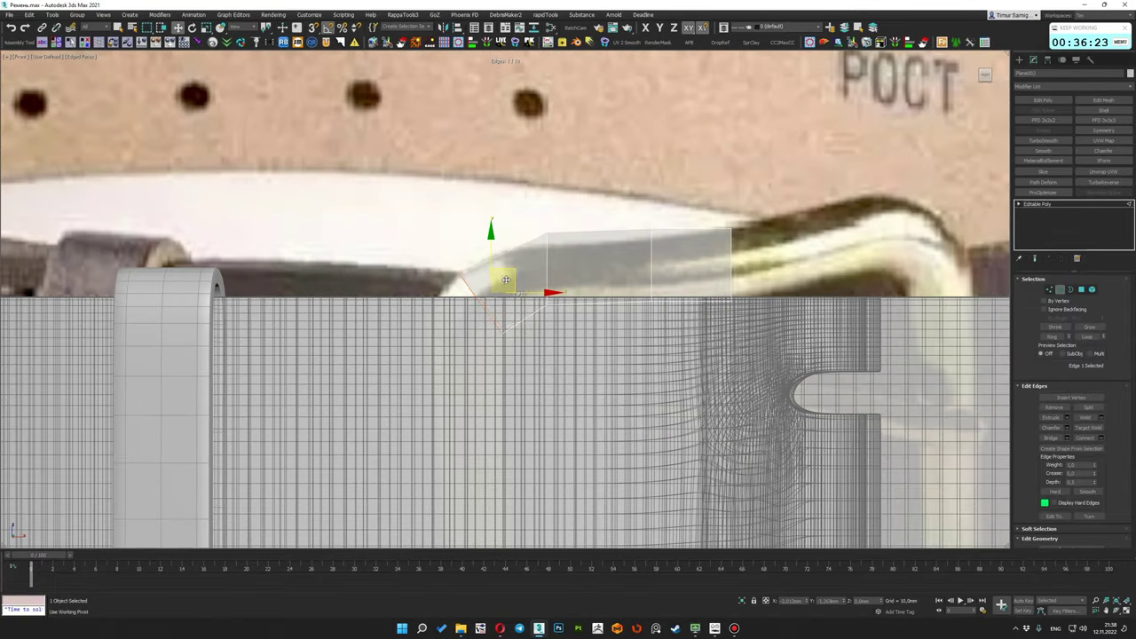
At edge level, Shift-drag an edge to extend the strip down the buckle side
key(2)
middle_drag(461, 274, 539, 219)
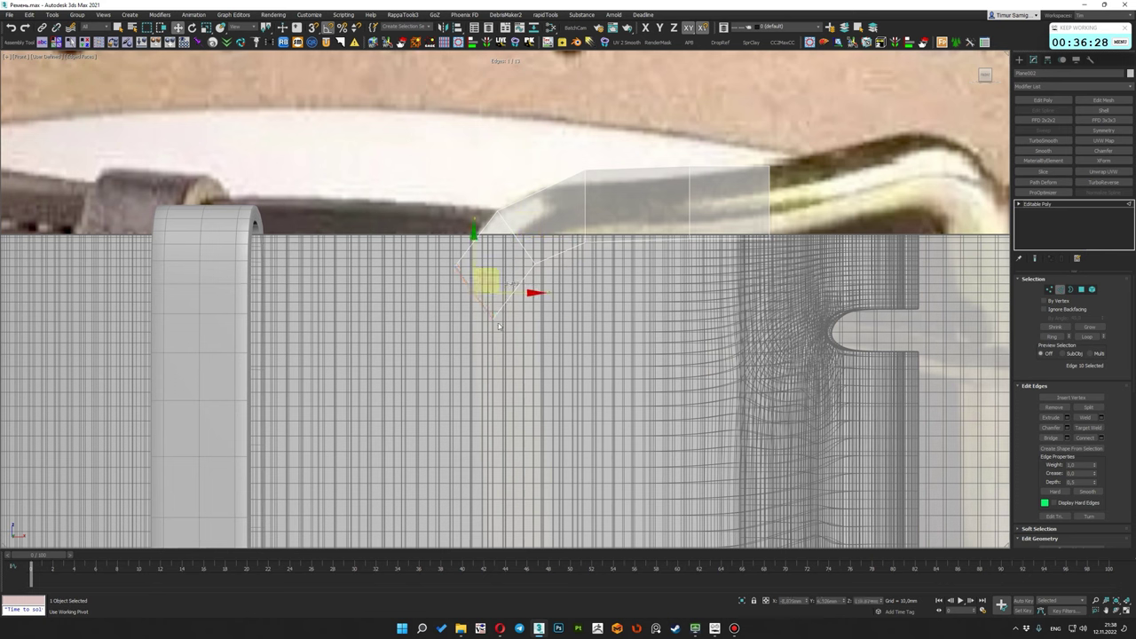
scroll(477, 308, down, 2)
alt+middle_drag(500, 342, 514, 243)
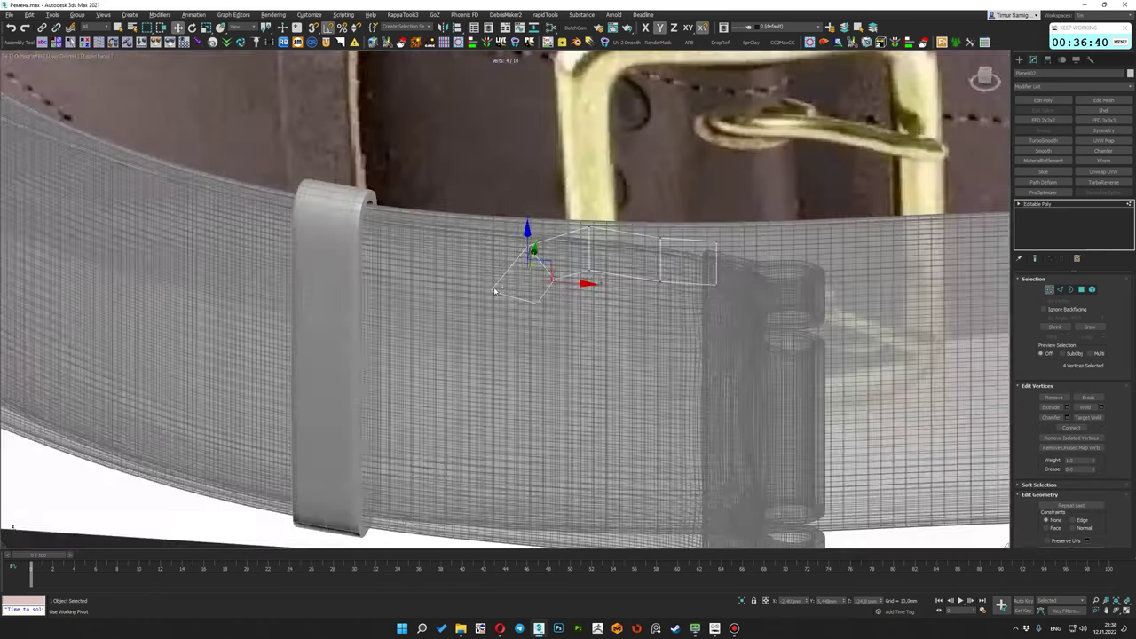
mouse_move(499, 277)
alt+middle_down()
mouse_move(392, 311)
mouse_move(510, 300)
alt+middle_up()
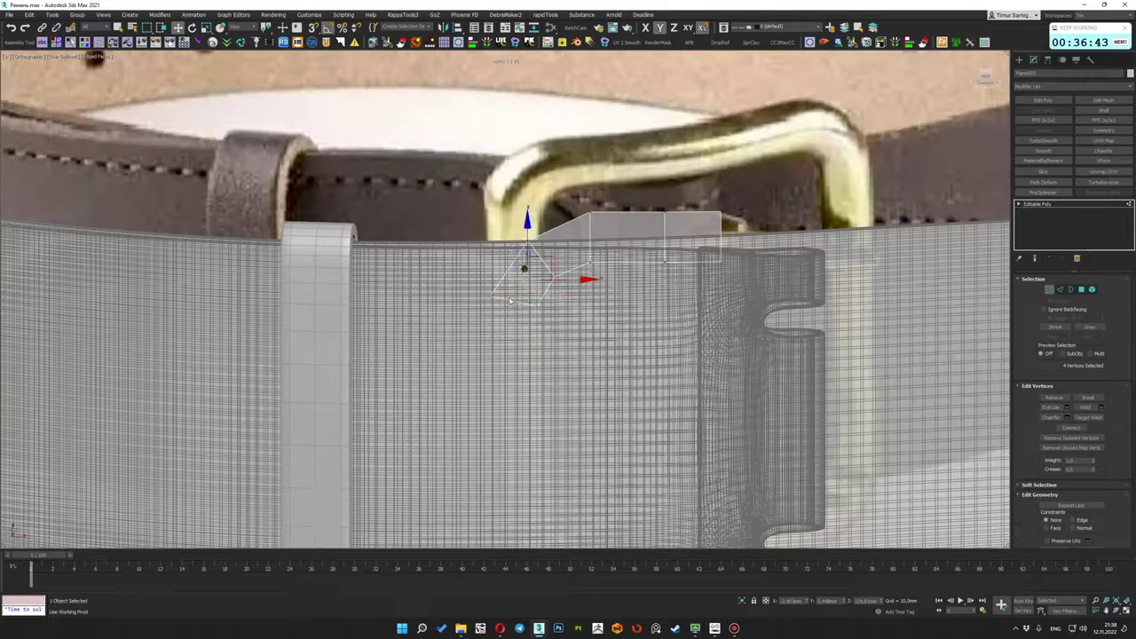
key(2)
key(f)
scroll(556, 187, up, 1)
Extend the strip further along the buckle frame and check its profile in 3D
middle_drag(556, 233, 522, 160)
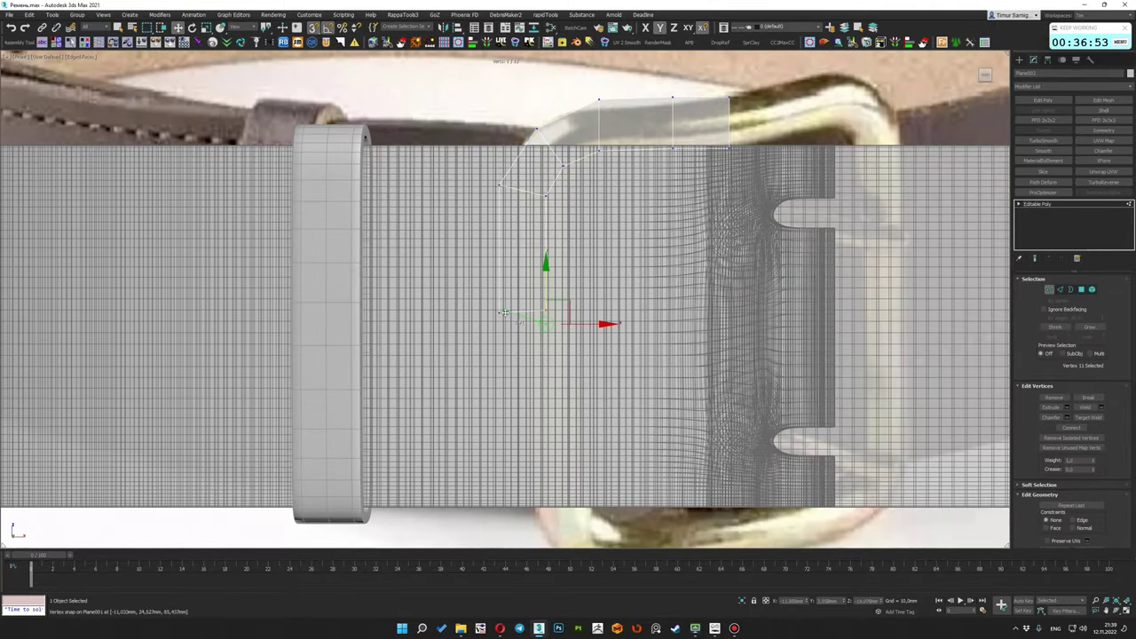
scroll(570, 320, up, 2)
scroll(429, 310, down, 2)
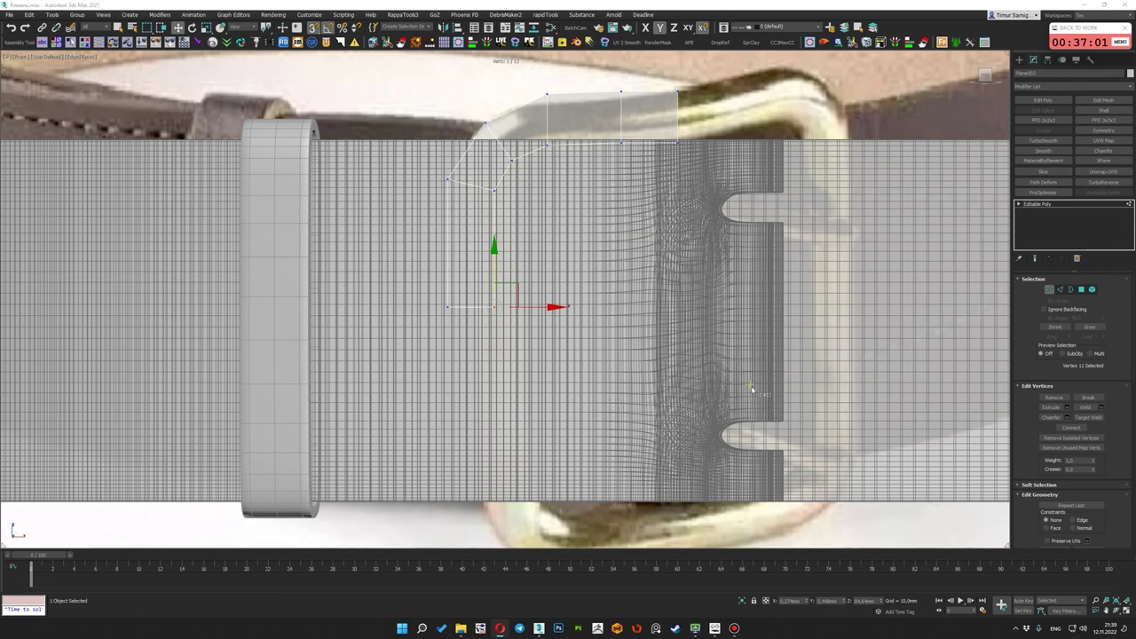
scroll(751, 389, down, 2)
mouse_move(710, 330)
alt+middle_down()
mouse_move(685, 311)
mouse_move(710, 293)
alt+middle_up()
scroll(710, 293, down, 2)
scroll(798, 257, down, 1)
scroll(814, 246, up, 2)
key(1)
mouse_move(814, 246)
alt+middle_down()
mouse_move(607, 222)
mouse_move(927, 210)
alt+middle_up()
Add a Symmetry modifier on X to mirror the half strip into a U outline
key(1)
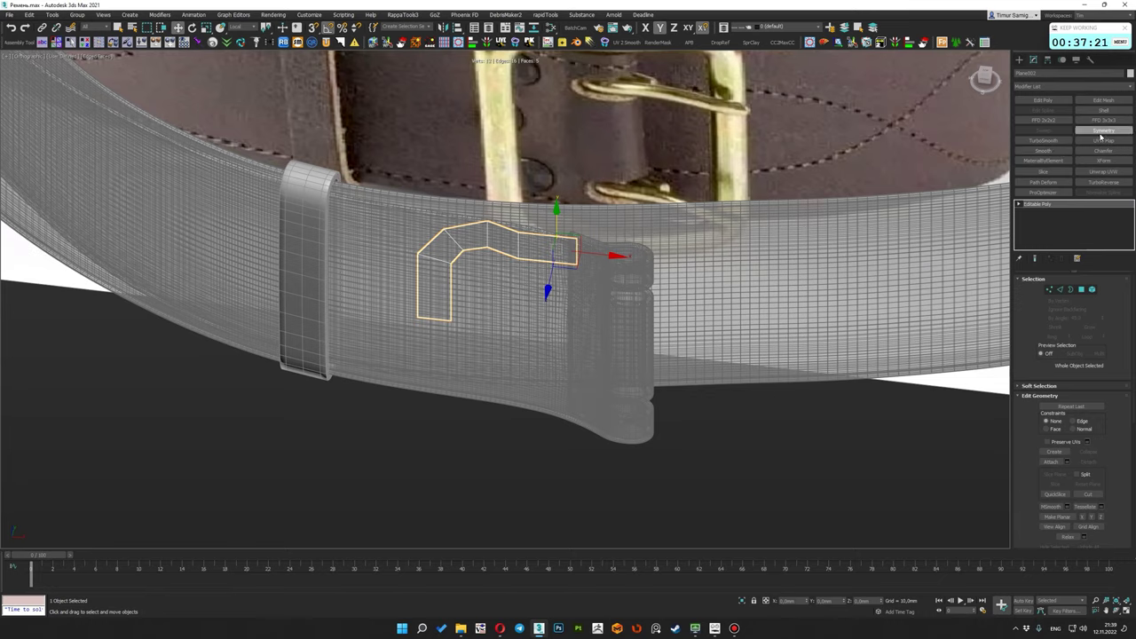
click(1101, 135)
key(f)
middle_drag(667, 220, 688, 201)
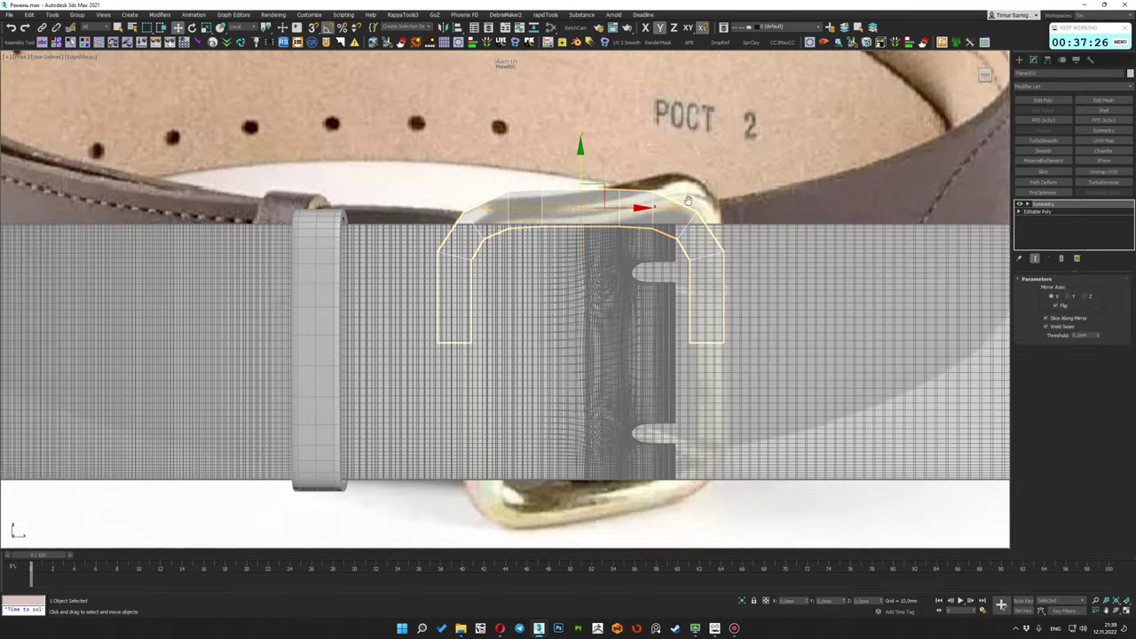
scroll(688, 201, down, 2)
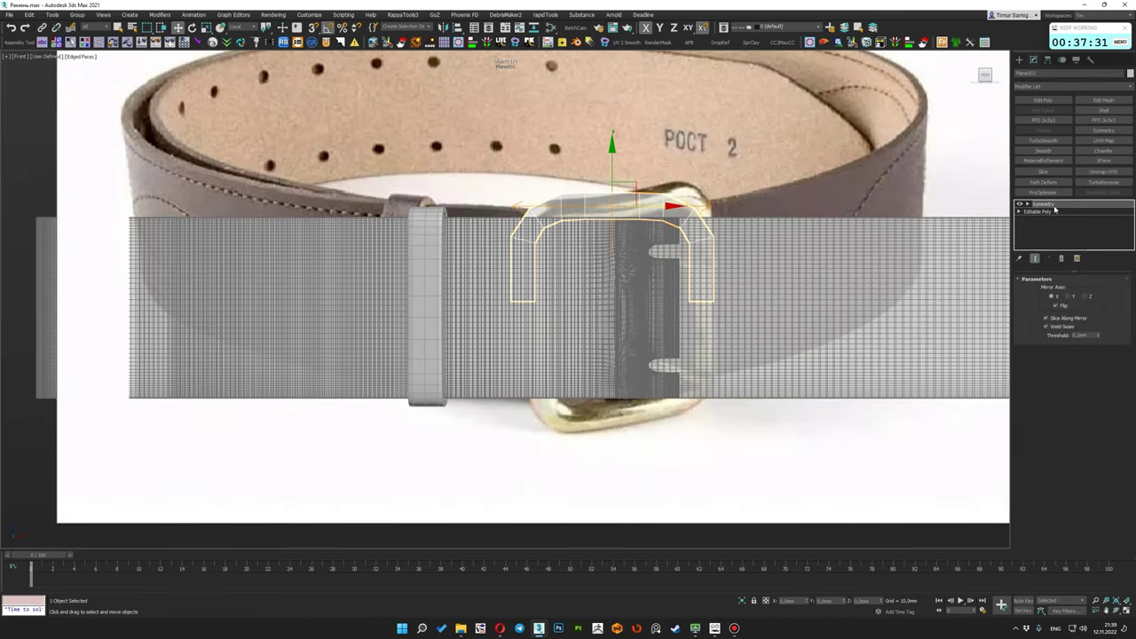
alt+middle_drag(540, 237, 647, 203)
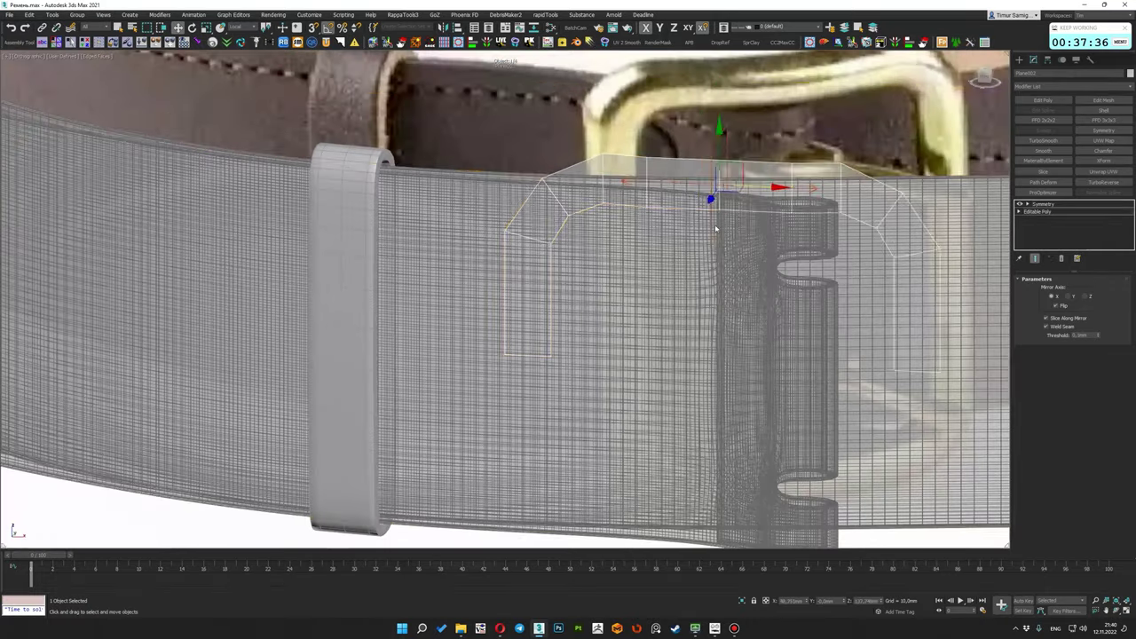
key(f)
scroll(546, 228, up, 2)
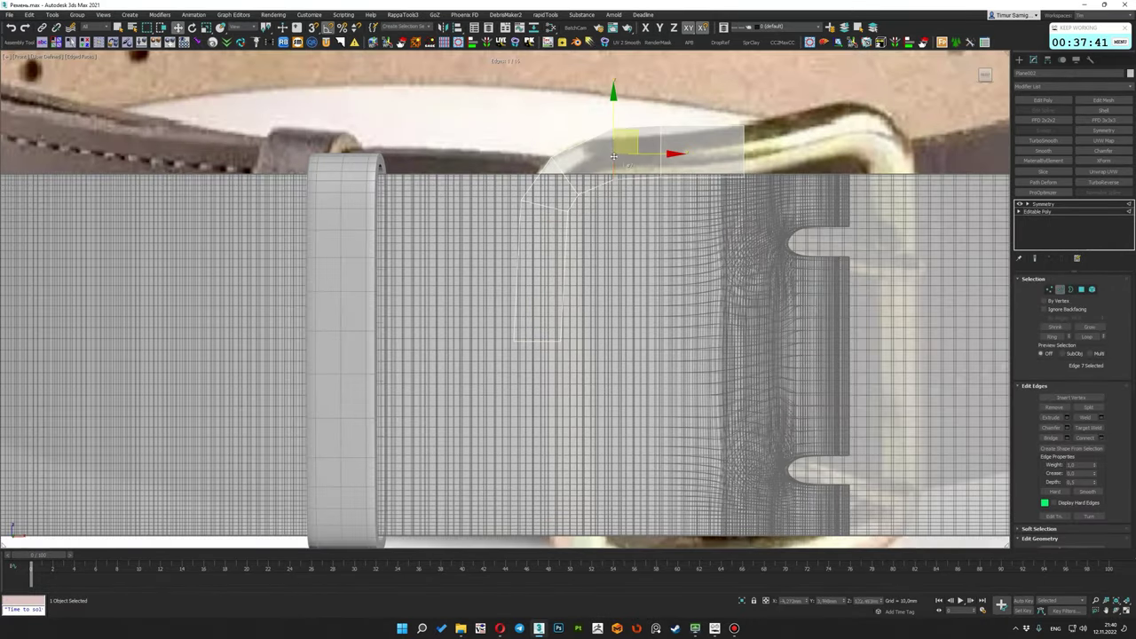
alt+middle_drag(610, 174, 632, 174)
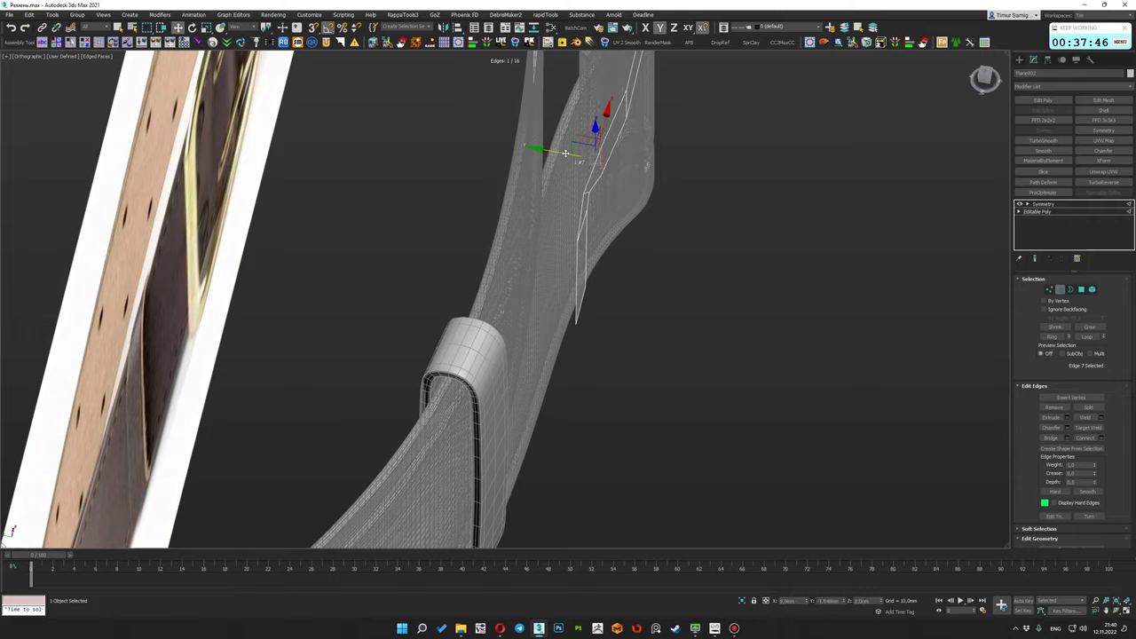
Return to vertex level and inspect the mirrored strip from front and angled views
key(1)
alt+middle_drag(566, 153, 586, 187)
key(f)
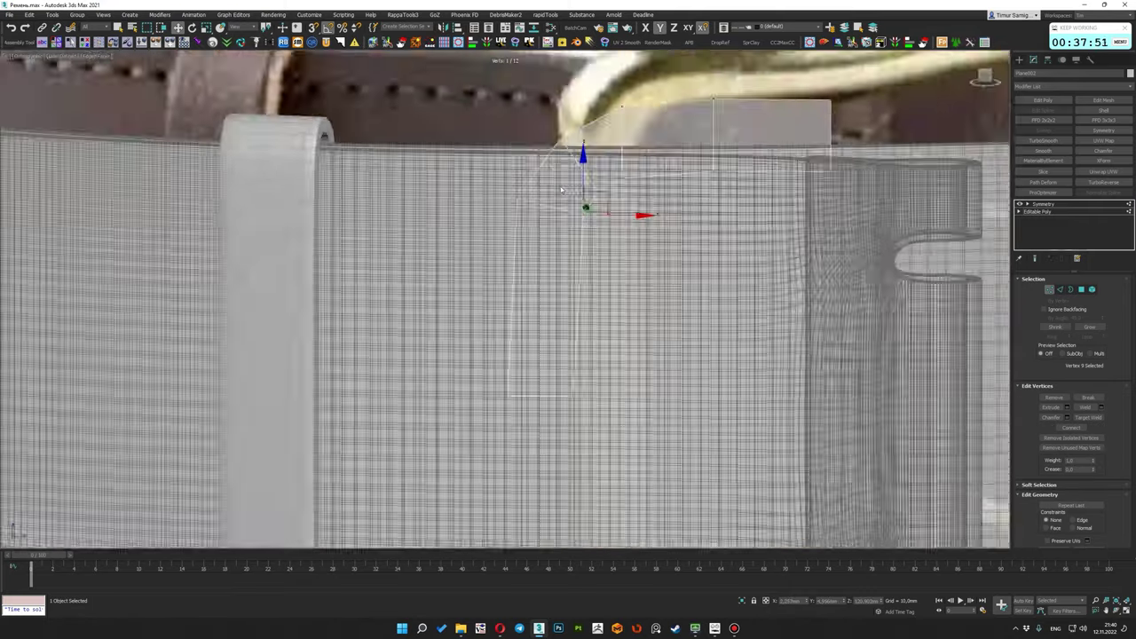
mouse_move(634, 232)
alt+middle_down()
mouse_move(580, 177)
mouse_move(609, 216)
mouse_move(572, 276)
alt+middle_up()
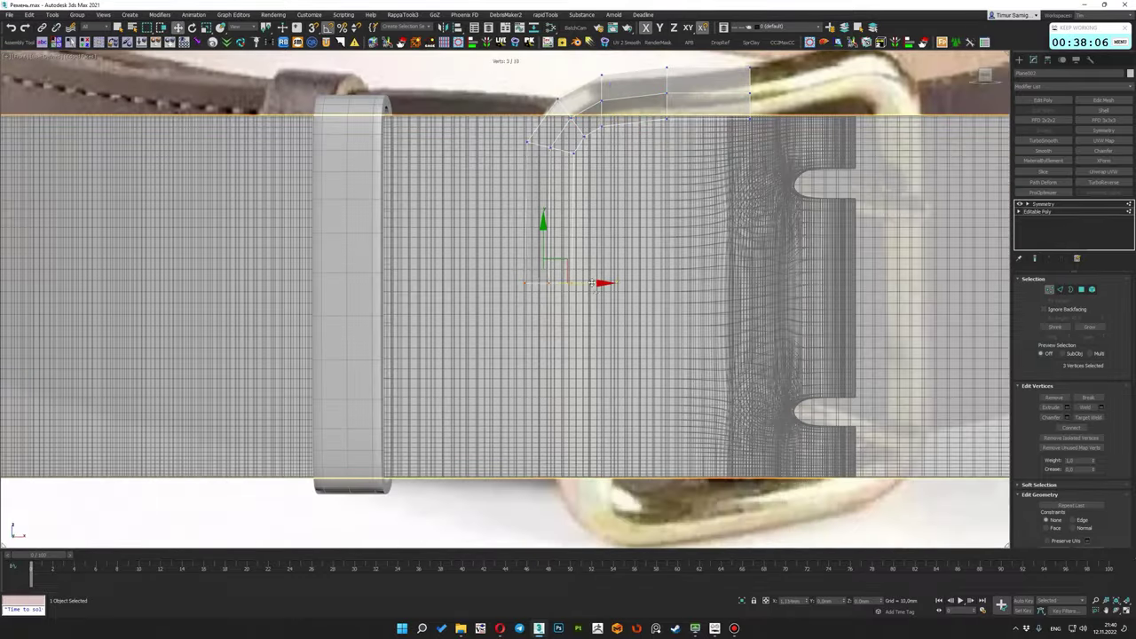
scroll(591, 282, down, 5)
scroll(893, 168, up, 3)
scroll(894, 168, up, 3)
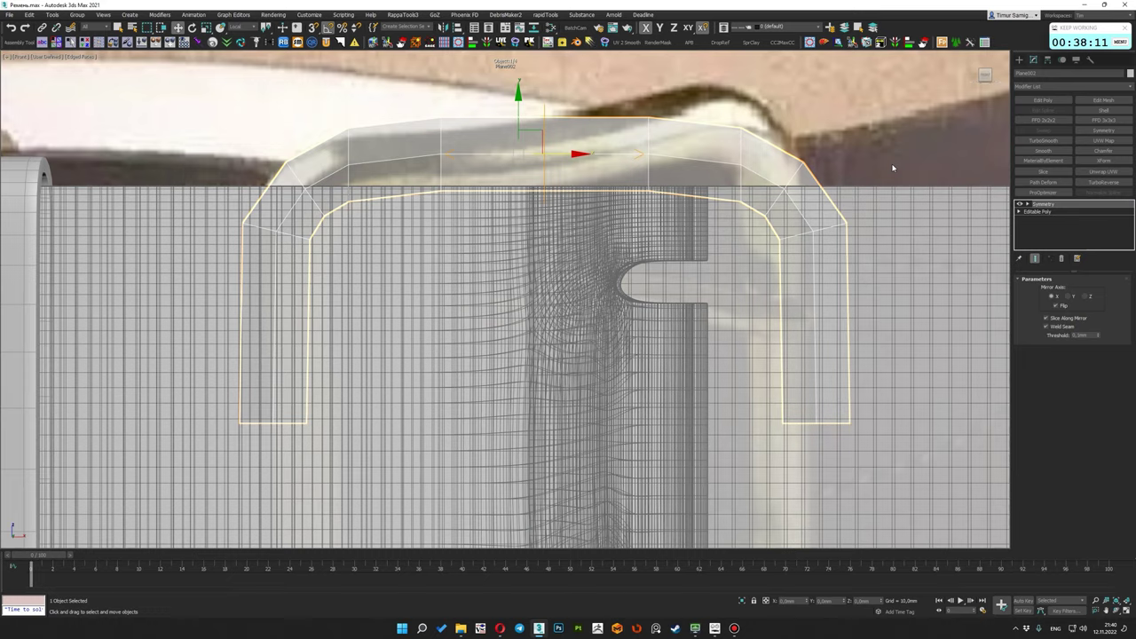
Add a second Symmetry modifier on Y so the outline closes into a full frame
key(1)
click(1043, 203)
mouse_move(568, 266)
alt+middle_down()
mouse_move(728, 241)
mouse_move(633, 246)
mouse_move(680, 170)
alt+middle_up()
click(600, 352)
mouse_move(599, 352)
alt+middle_down()
mouse_move(672, 207)
mouse_move(865, 210)
alt+middle_up()
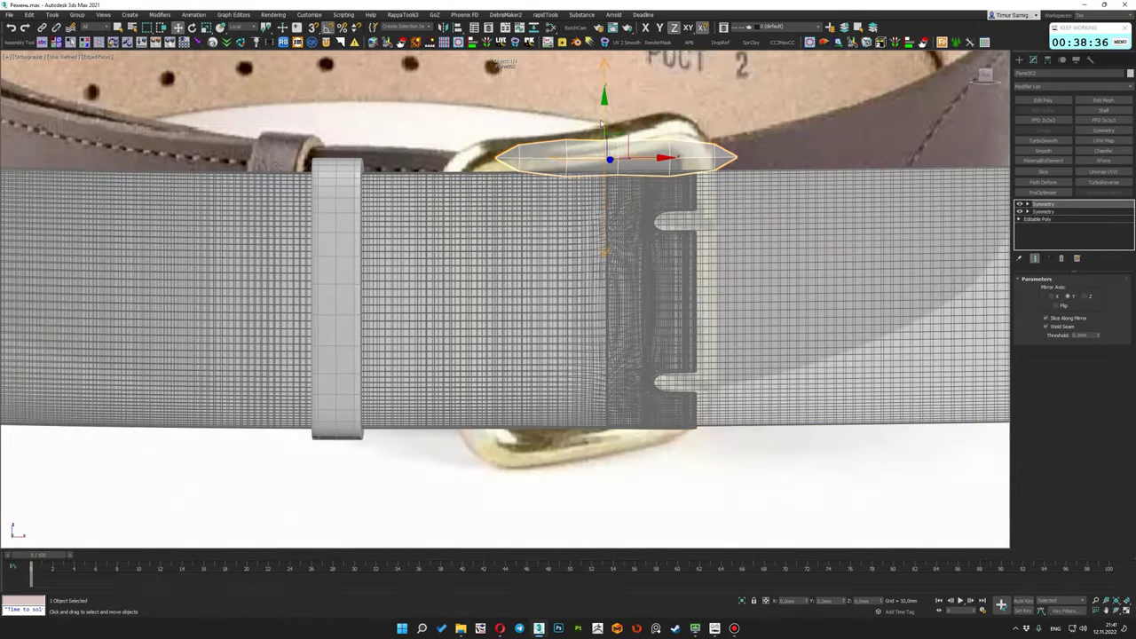
mouse_move(610, 275)
alt+middle_down()
mouse_move(613, 206)
mouse_move(718, 317)
mouse_move(683, 333)
alt+middle_up()
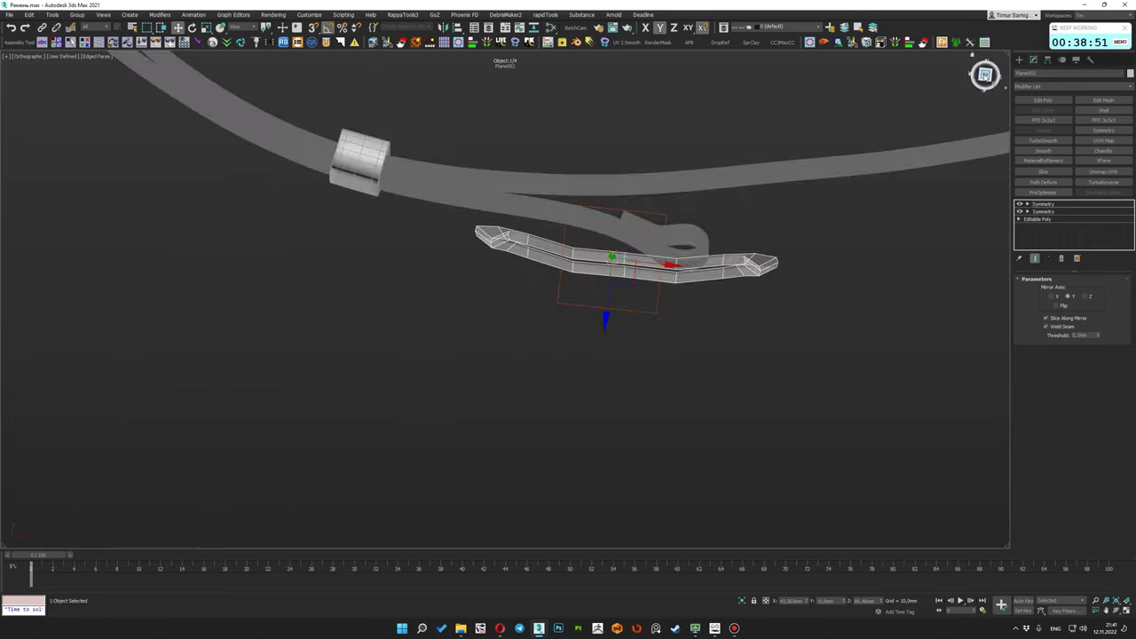
Select and adjust the original half's vertices, then check the closed buckle frame
click(1078, 220)
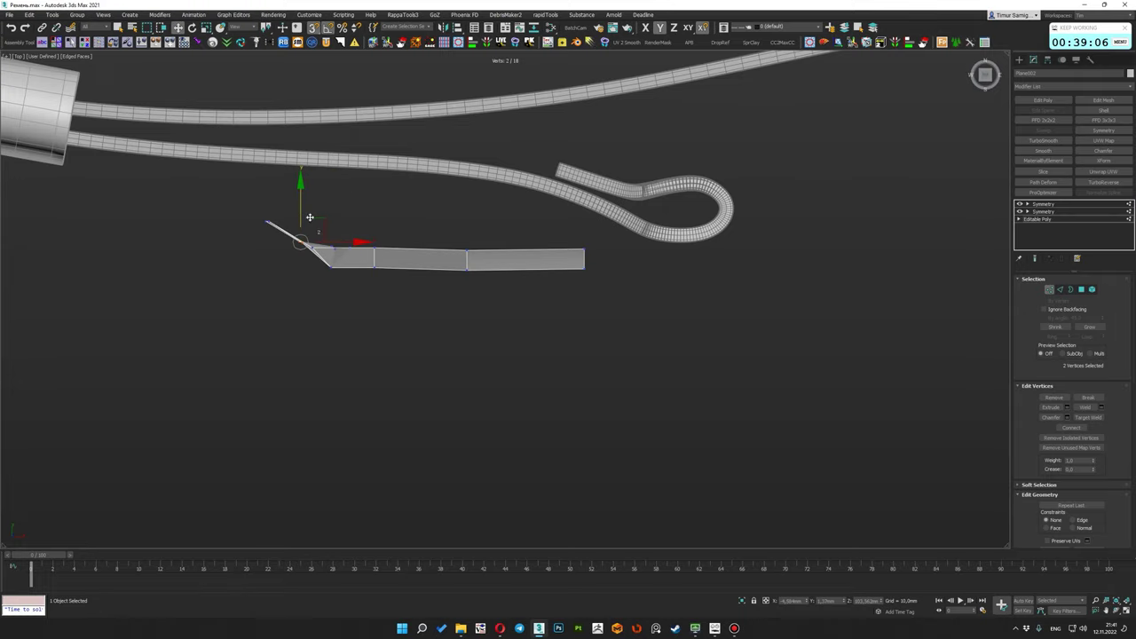
alt+middle_drag(316, 247, 384, 293)
mouse_move(331, 153)
alt+middle_down()
mouse_move(487, 182)
mouse_move(407, 162)
alt+middle_up()
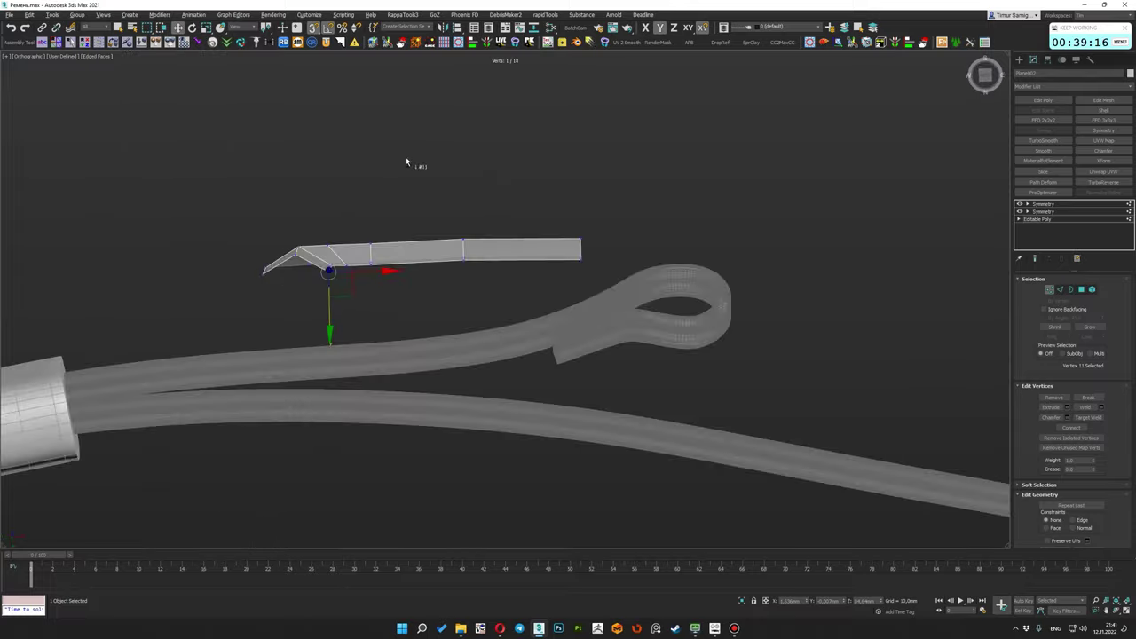
drag(593, 253, 226, 318)
alt+middle_drag(227, 318, 408, 413)
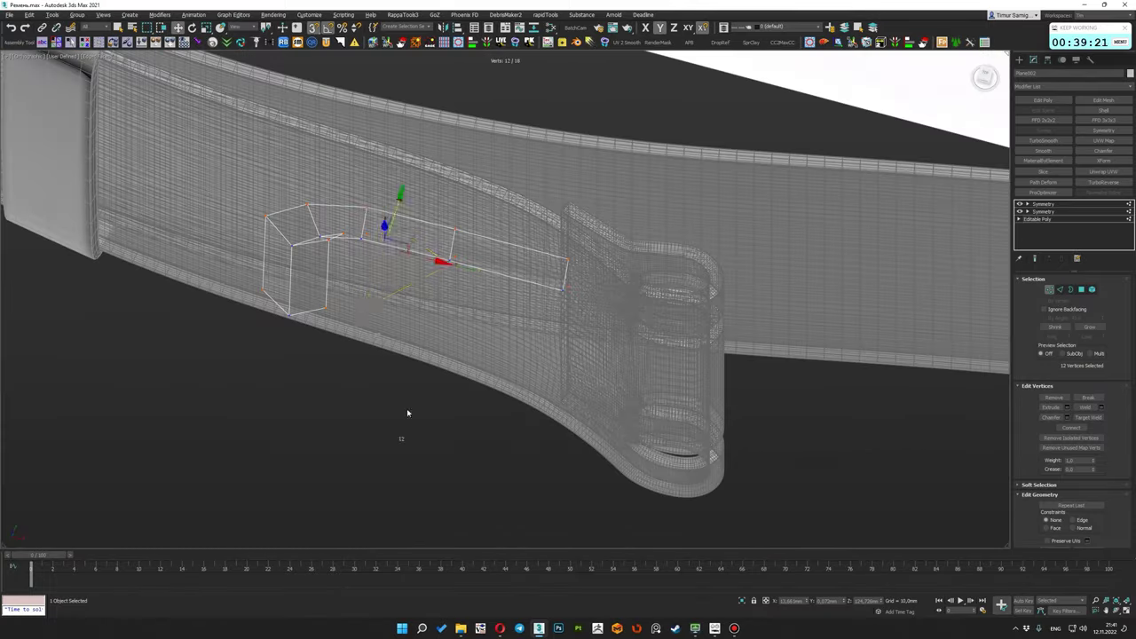
mouse_move(497, 293)
alt+middle_down()
mouse_move(581, 158)
mouse_move(533, 266)
mouse_move(729, 259)
alt+middle_up()
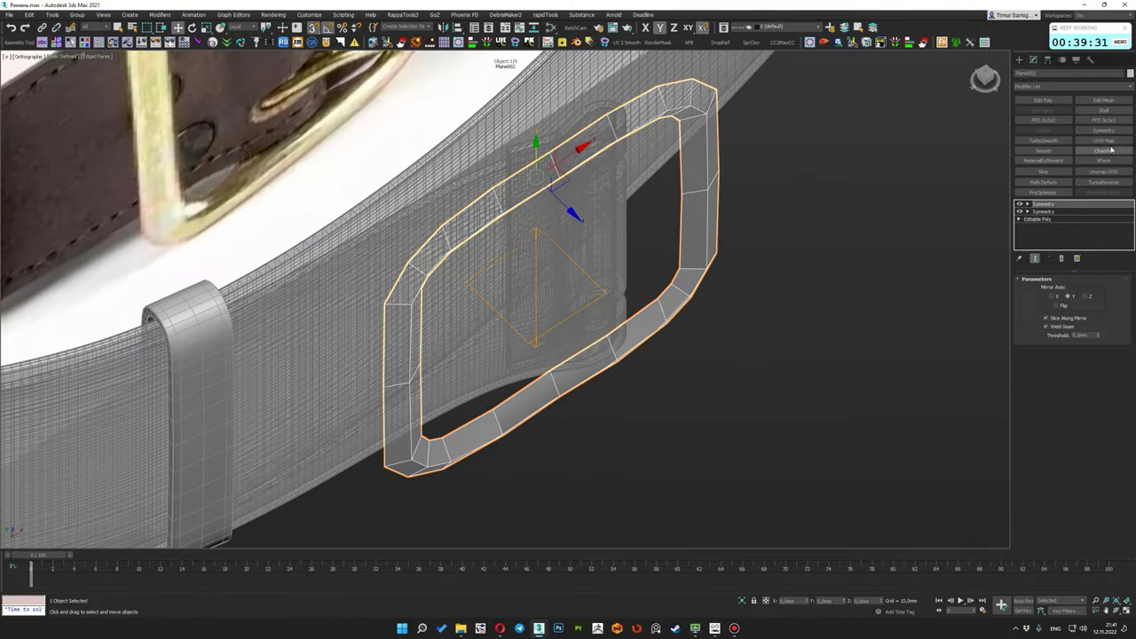
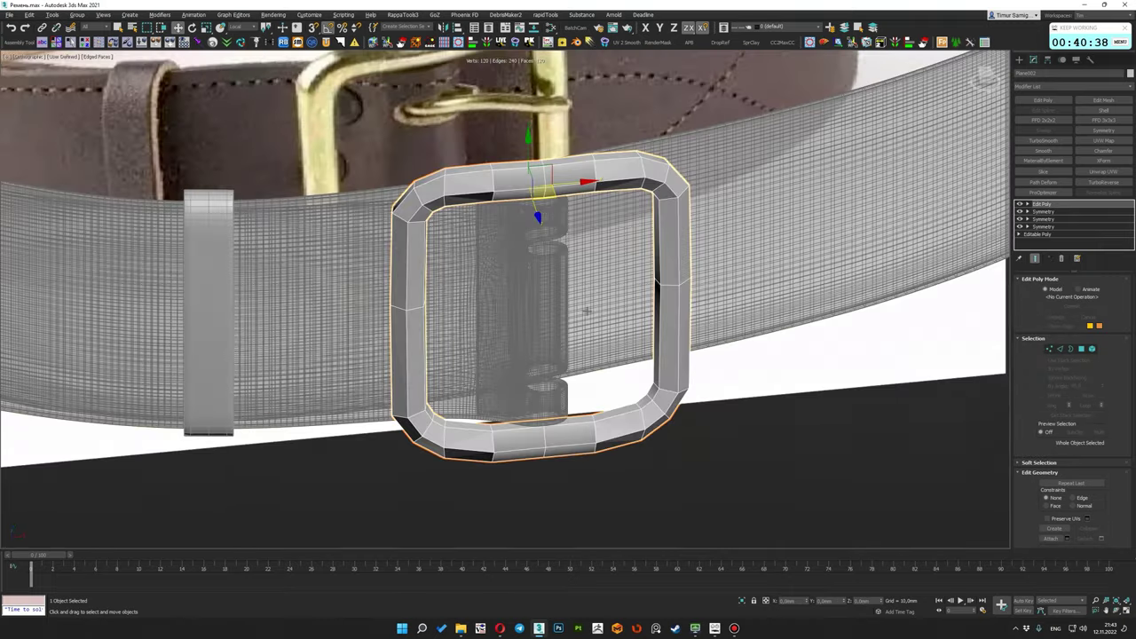
Select four small polygons on the buckle frame's U-shaped bottom bar
alt+middle_drag(586, 310, 568, 267)
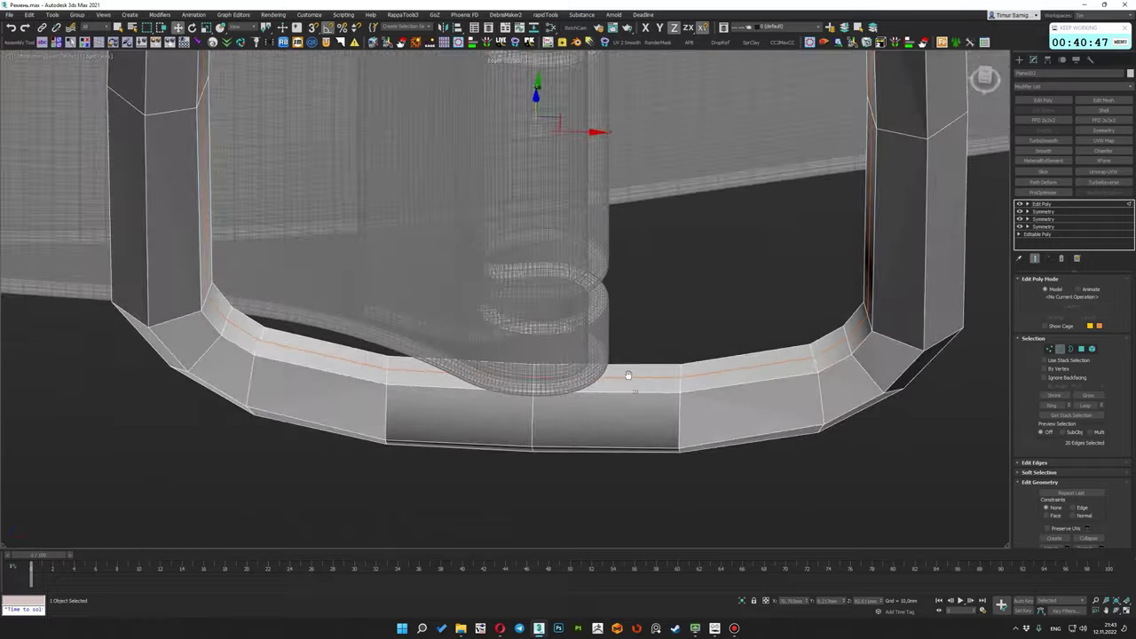
mouse_move(621, 304)
alt+middle_down()
mouse_move(647, 292)
mouse_move(600, 349)
mouse_move(533, 293)
mouse_move(586, 338)
mouse_move(600, 271)
alt+middle_up()
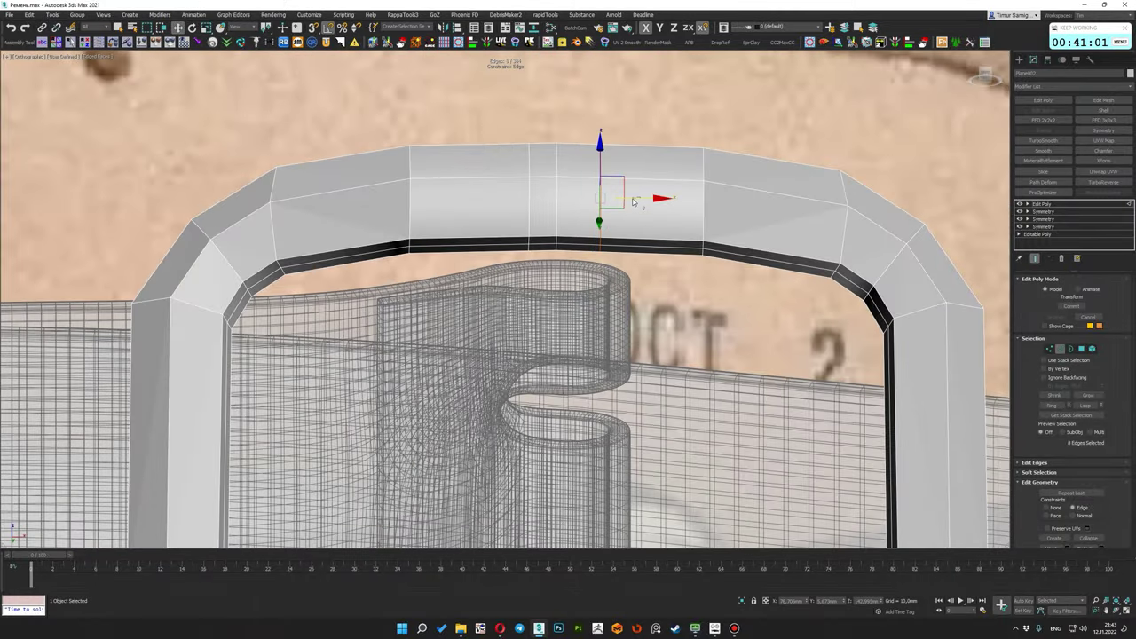
mouse_move(556, 200)
alt+middle_down()
mouse_move(538, 236)
mouse_move(542, 151)
mouse_move(590, 204)
mouse_move(604, 257)
alt+middle_up()
key(1)
scroll(613, 302, up, 3)
mouse_move(613, 302)
alt+middle_down()
mouse_move(626, 352)
mouse_move(656, 320)
mouse_move(680, 263)
mouse_move(622, 293)
mouse_move(635, 284)
mouse_move(764, 332)
mouse_move(1048, 217)
alt+middle_up()
click(635, 355)
scroll(635, 355, down, 2)
scroll(635, 284, up, 3)
ctrl+click(641, 284)
scroll(641, 284, down, 2)
scroll(641, 284, down, 3)
mouse_move(615, 176)
alt+middle_down()
mouse_move(753, 198)
mouse_move(700, 261)
mouse_move(717, 284)
mouse_move(705, 307)
mouse_move(699, 258)
mouse_move(621, 266)
mouse_move(598, 326)
mouse_move(559, 222)
alt+middle_up()
scroll(615, 176, up, 2)
Check the buckle's edges from underneath and add a TurboSmooth modifier on top
key(2)
scroll(539, 164, up, 3)
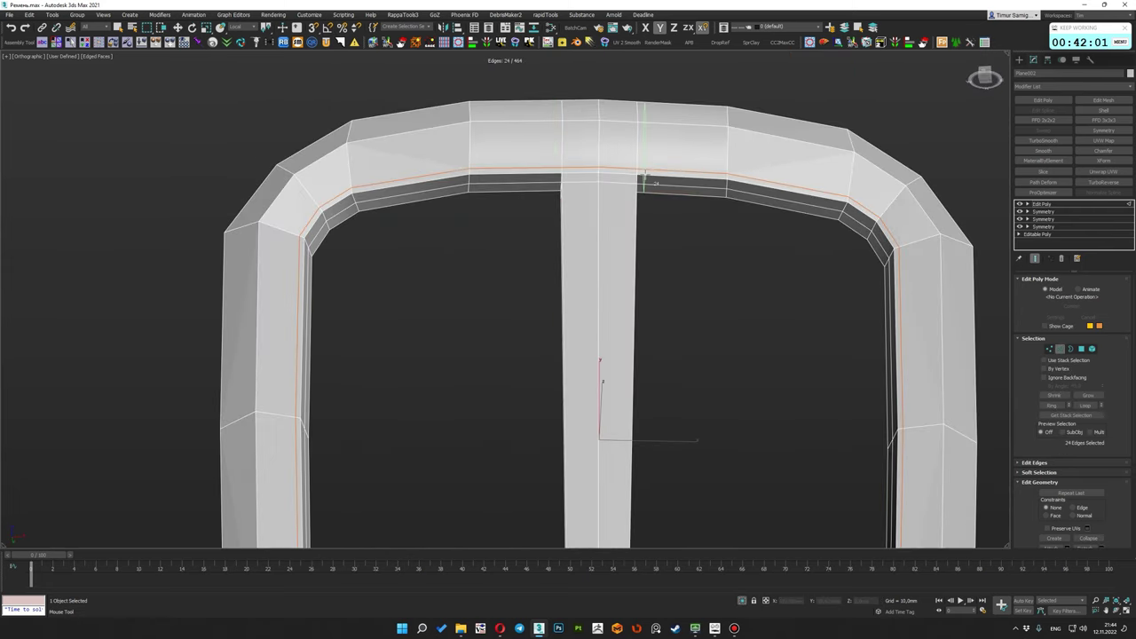
mouse_move(558, 174)
alt+middle_down()
mouse_move(598, 183)
mouse_move(606, 370)
alt+middle_up()
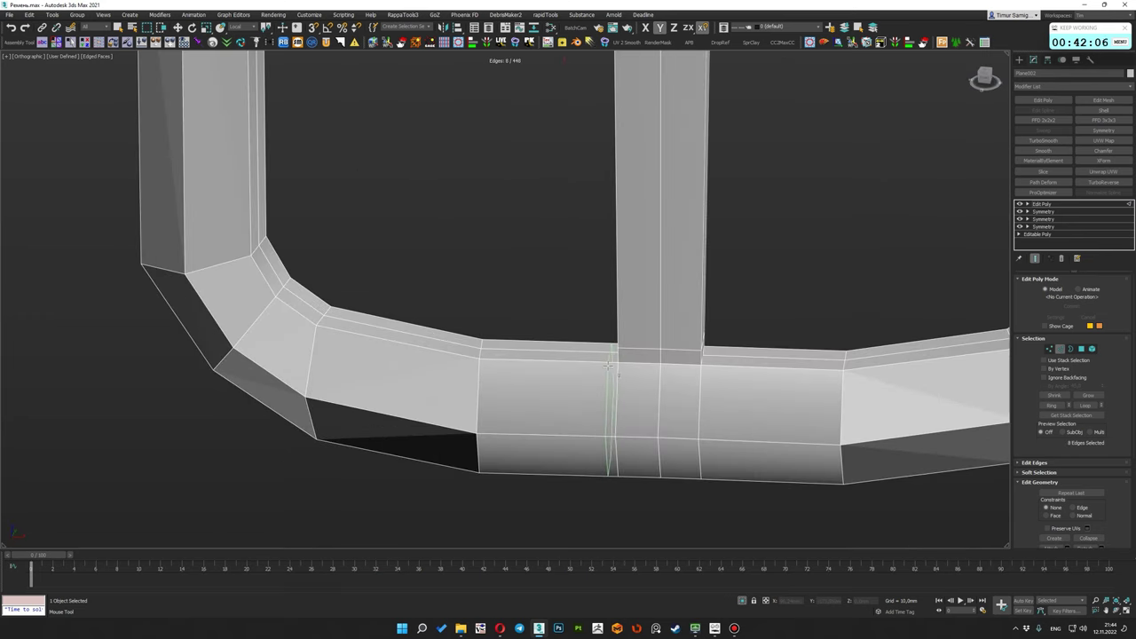
click(1043, 140)
key(F4)
scroll(748, 261, down, 5)
Exit isolation to show the belt, then move the buckle loop's selected edges in Edit Poly
alt+middle_drag(748, 261, 631, 340)
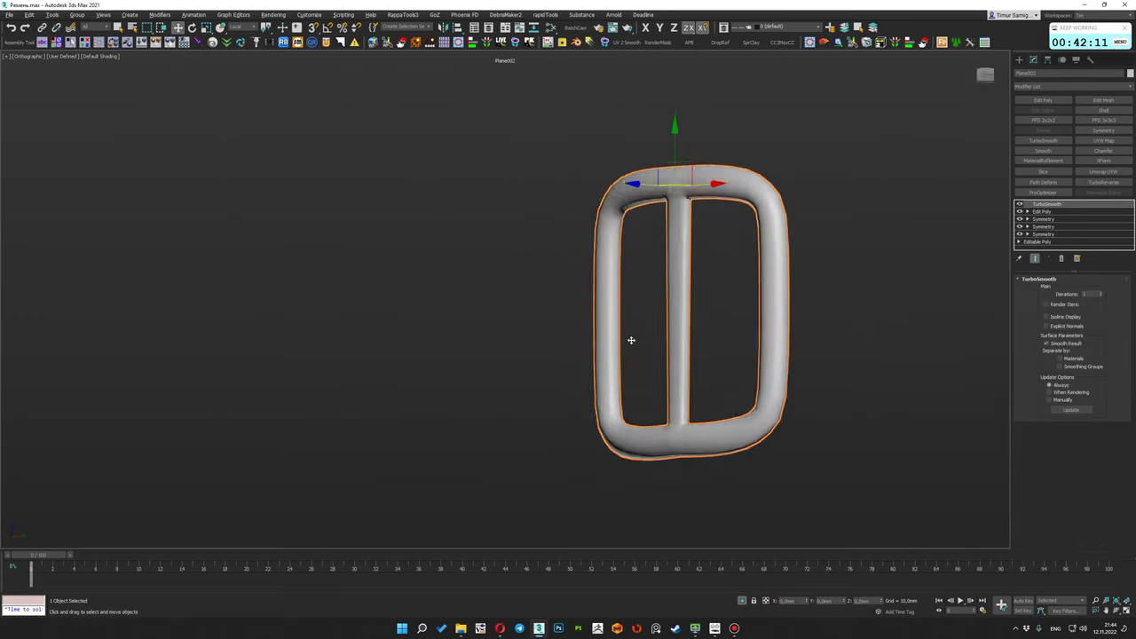
click(742, 601)
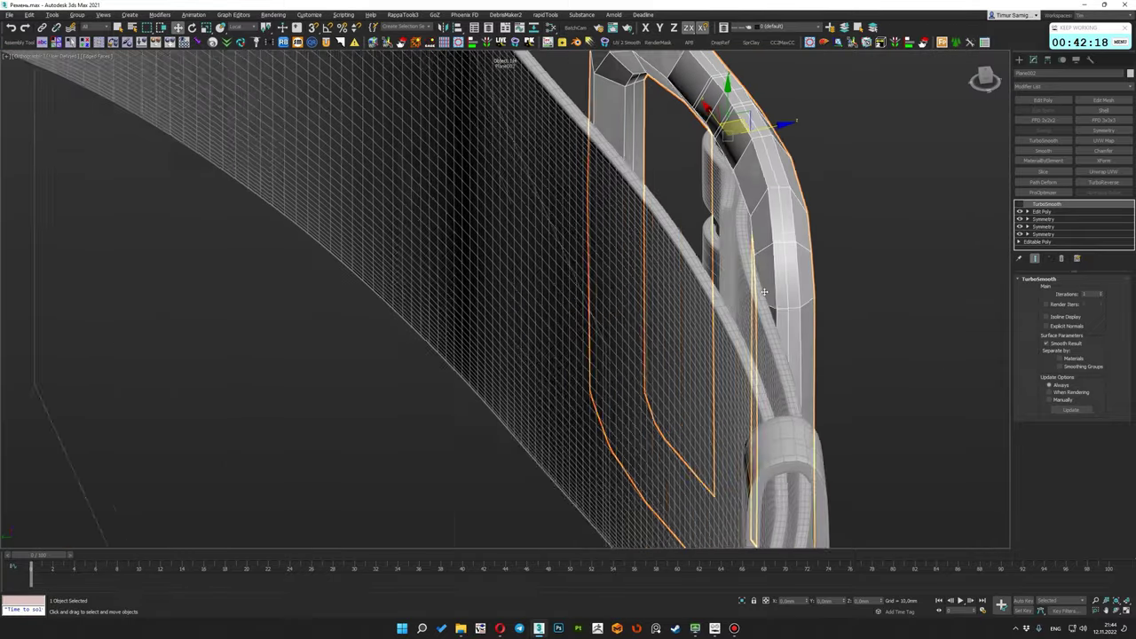
alt+middle_drag(621, 266, 660, 142)
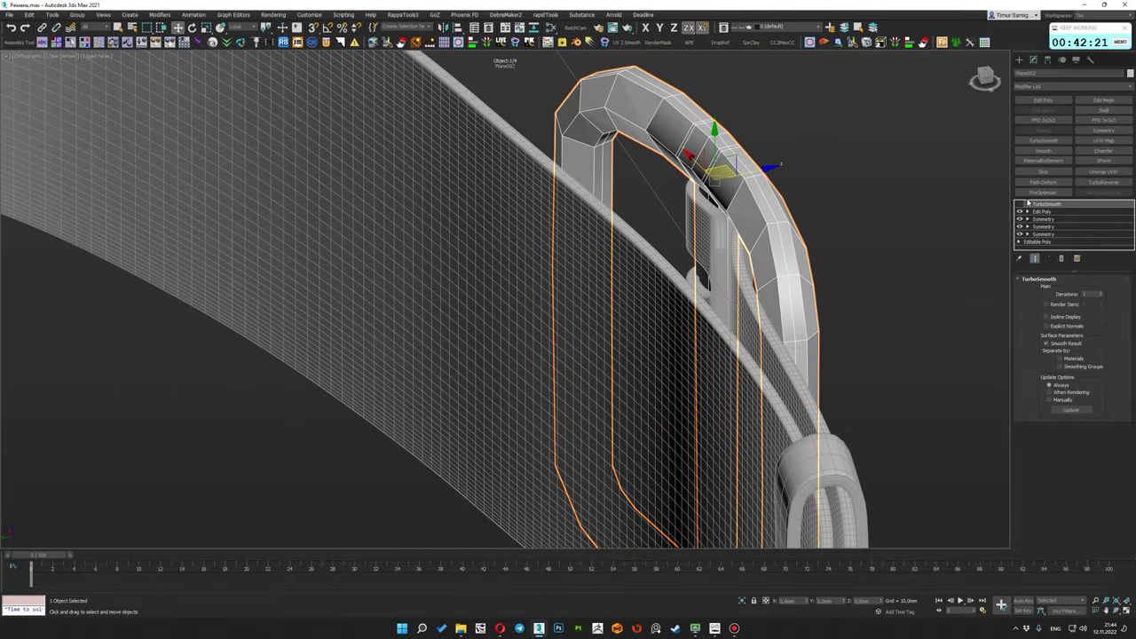
click(1042, 211)
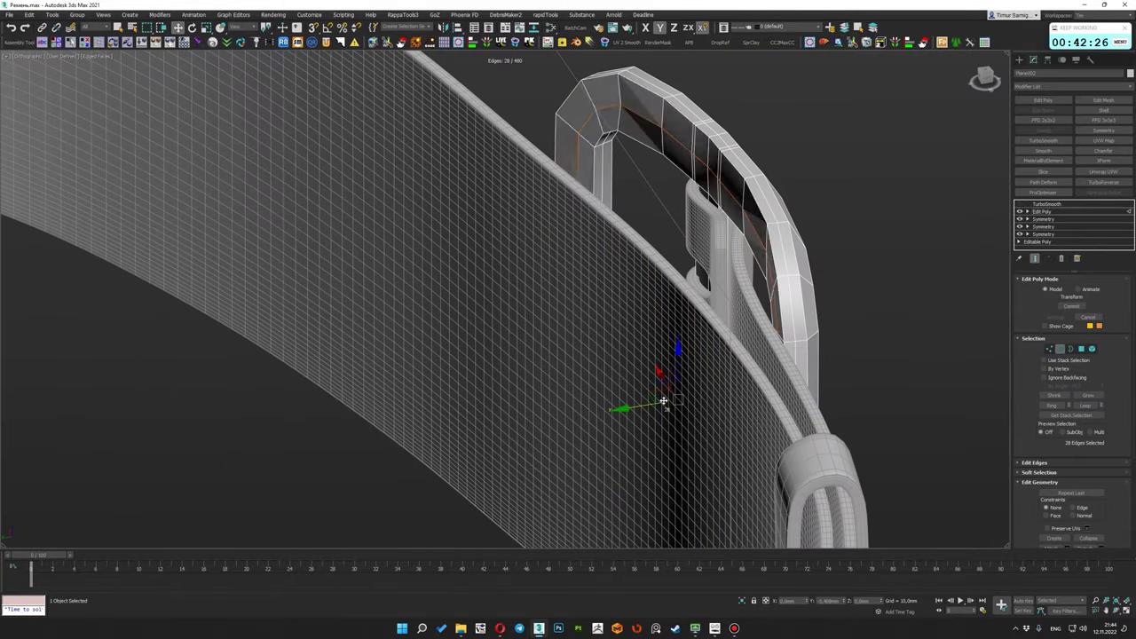
alt+middle_drag(679, 400, 550, 257)
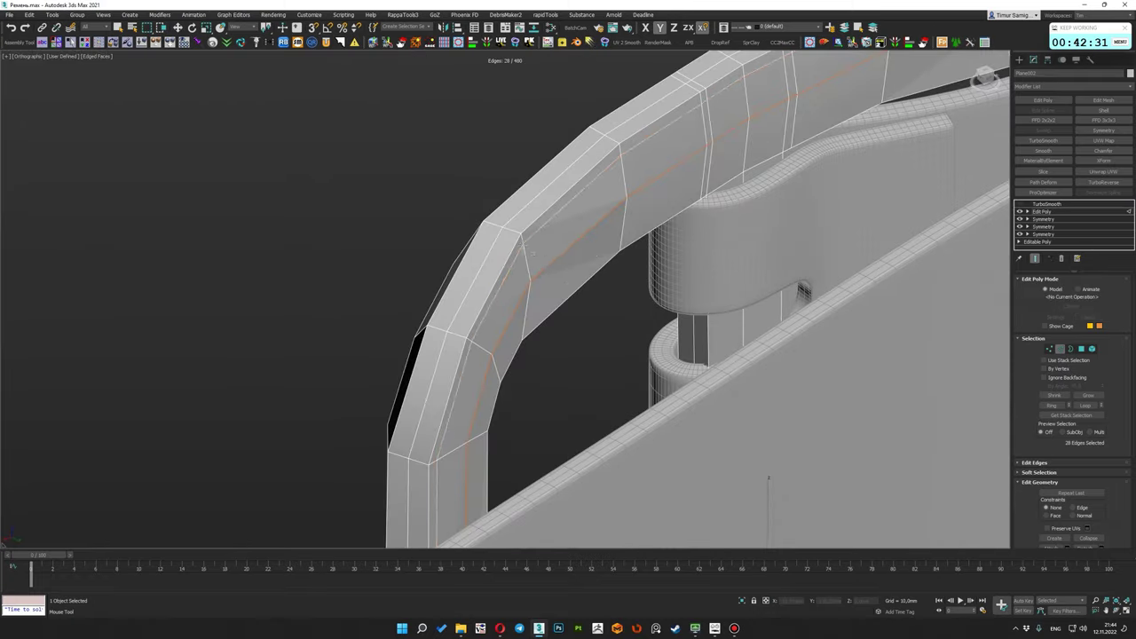
alt+middle_drag(670, 367, 760, 446)
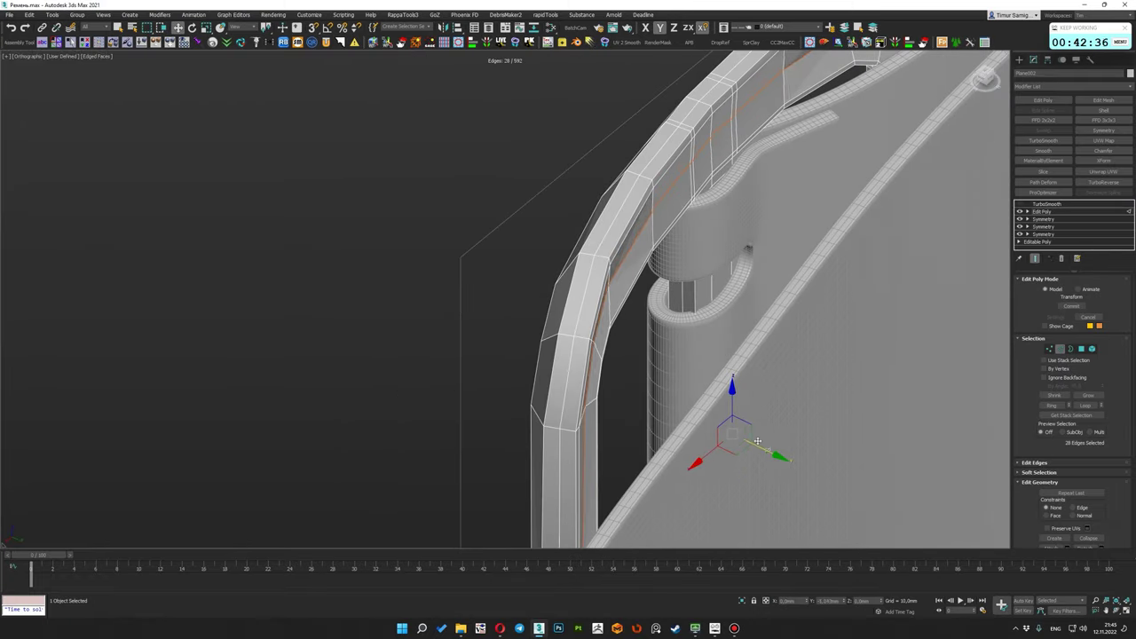
Return to TurboSmooth and check the smoothed buckle against the belt in smooth shading
click(1048, 204)
alt+middle_drag(622, 311, 710, 322)
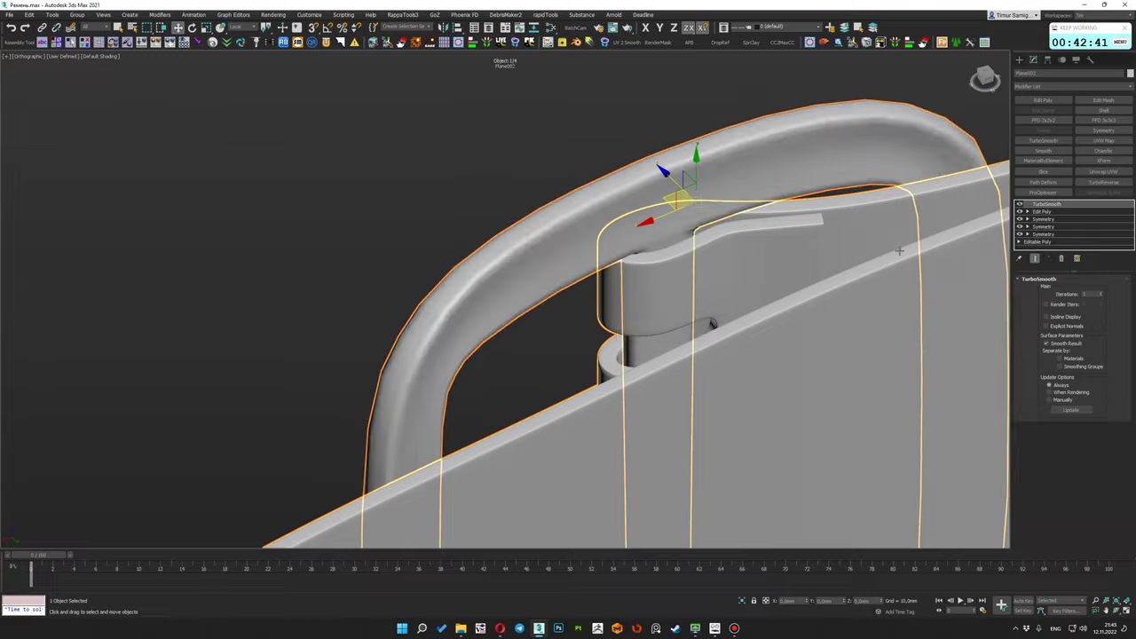
key(alt+b)
scroll(735, 261, down, 5)
alt+middle_drag(735, 261, 647, 340)
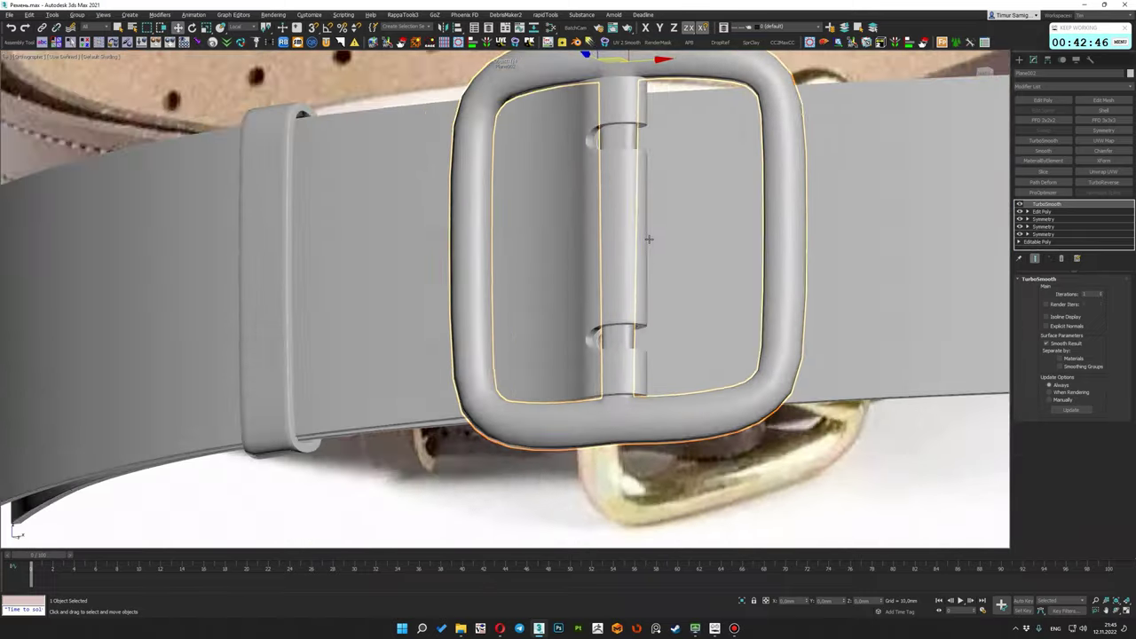
scroll(647, 339, up, 3)
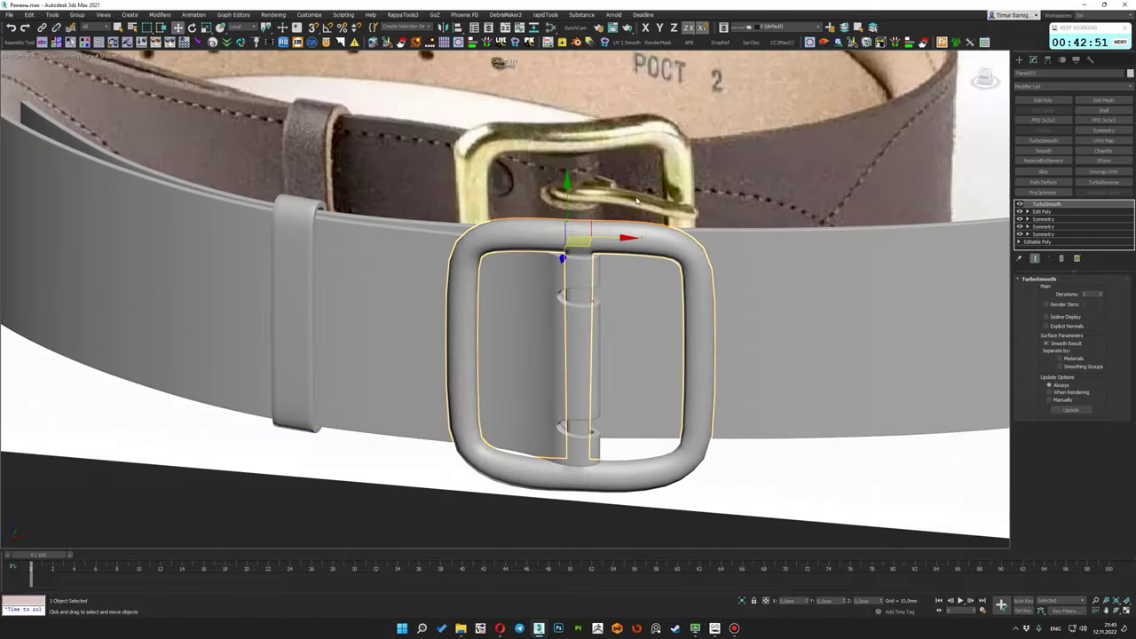
scroll(636, 200, down, 5)
click(638, 265)
alt+middle_drag(638, 265, 666, 320)
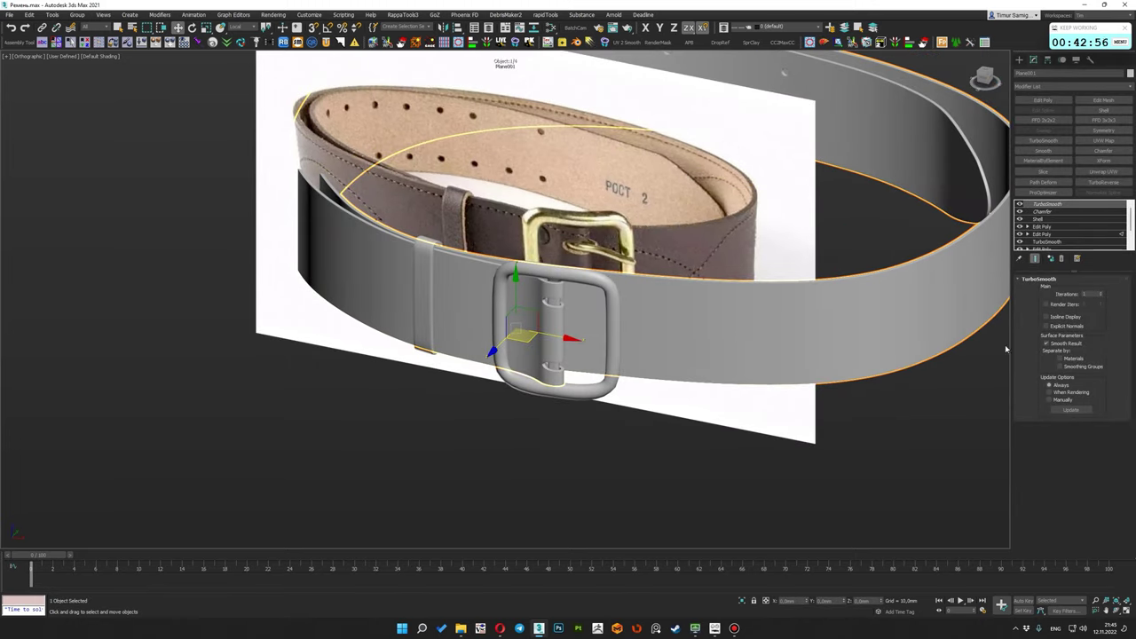
Select the belt strap Plane001 and apply an FFD 3x3x3 lattice around the whole belt
mouse_move(801, 335)
alt+middle_down()
mouse_move(592, 297)
mouse_move(724, 355)
alt+middle_up()
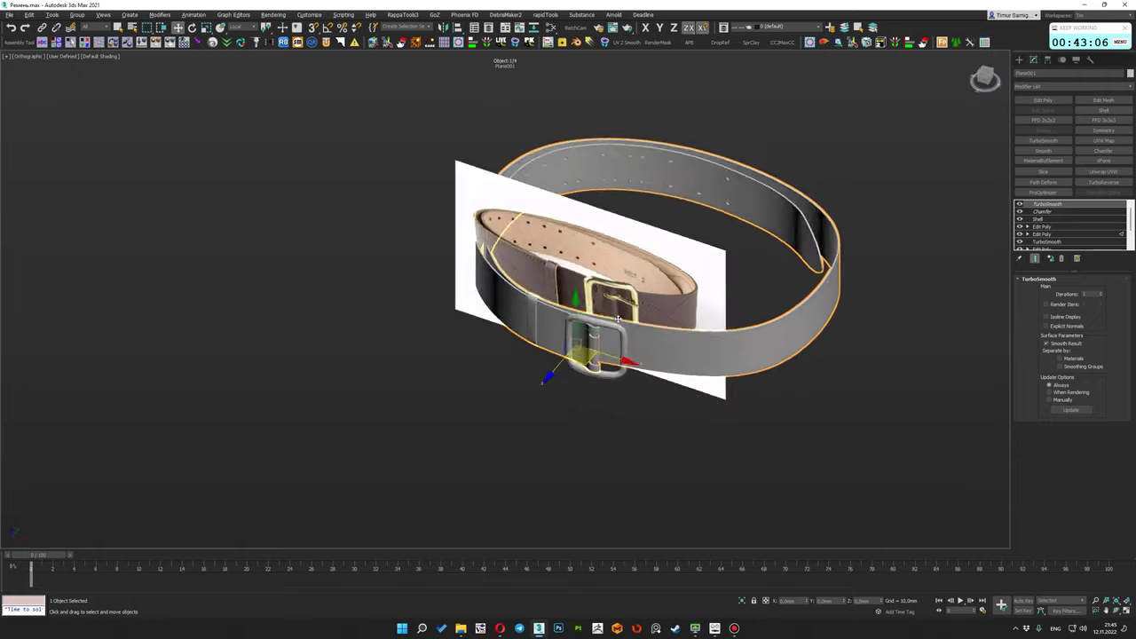
key(F4)
mouse_move(724, 355)
alt+middle_down()
mouse_move(505, 333)
mouse_move(568, 293)
alt+middle_up()
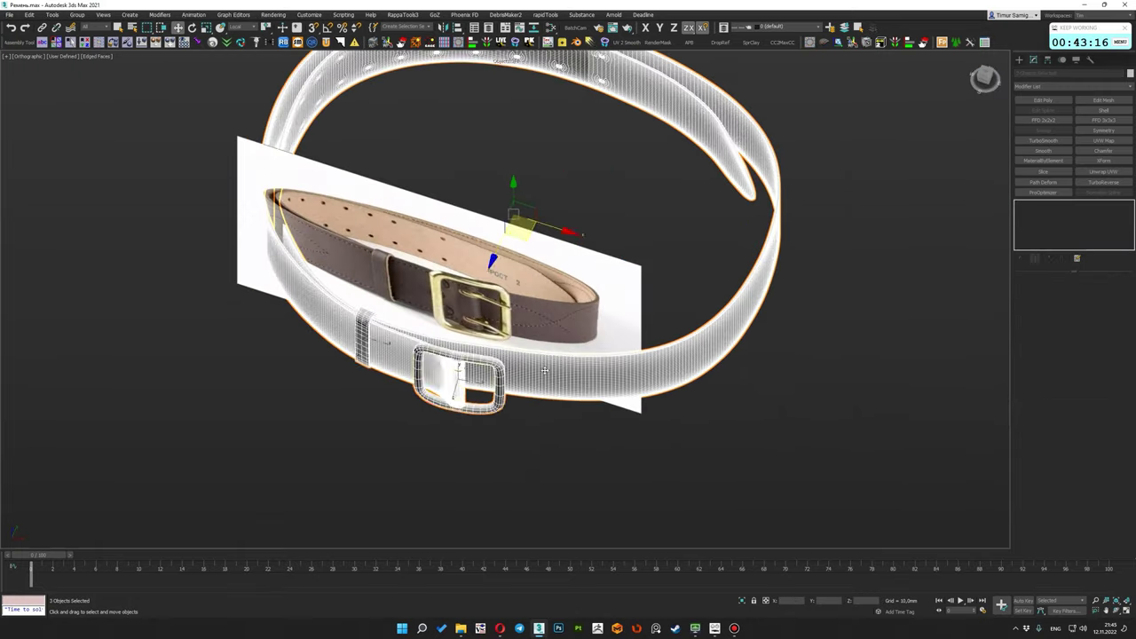
click(462, 373)
scroll(417, 497, up, 3)
click(320, 253)
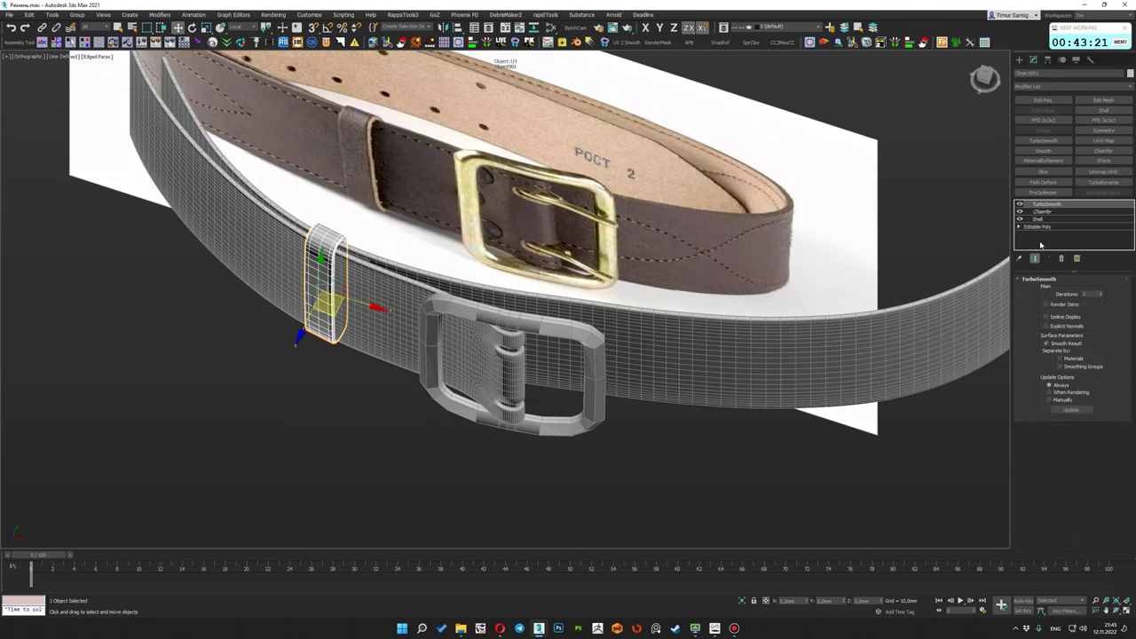
scroll(639, 399, down, 3)
click(568, 338)
alt+middle_drag(568, 337, 555, 371)
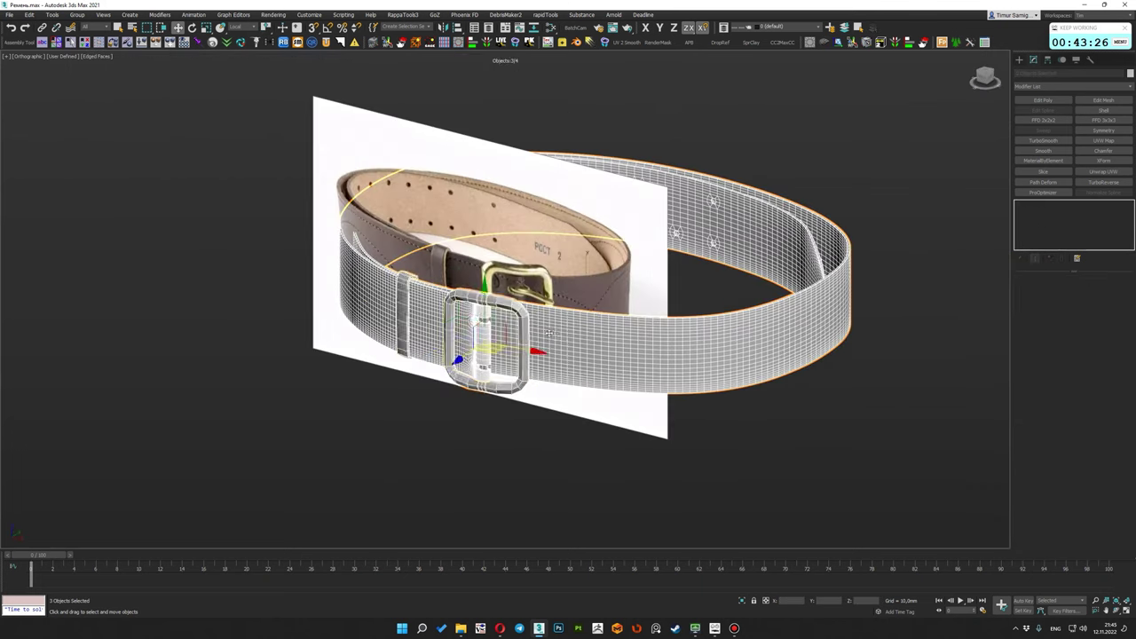
scroll(555, 371, down, 4)
click(1104, 120)
alt+middle_drag(740, 284, 774, 233)
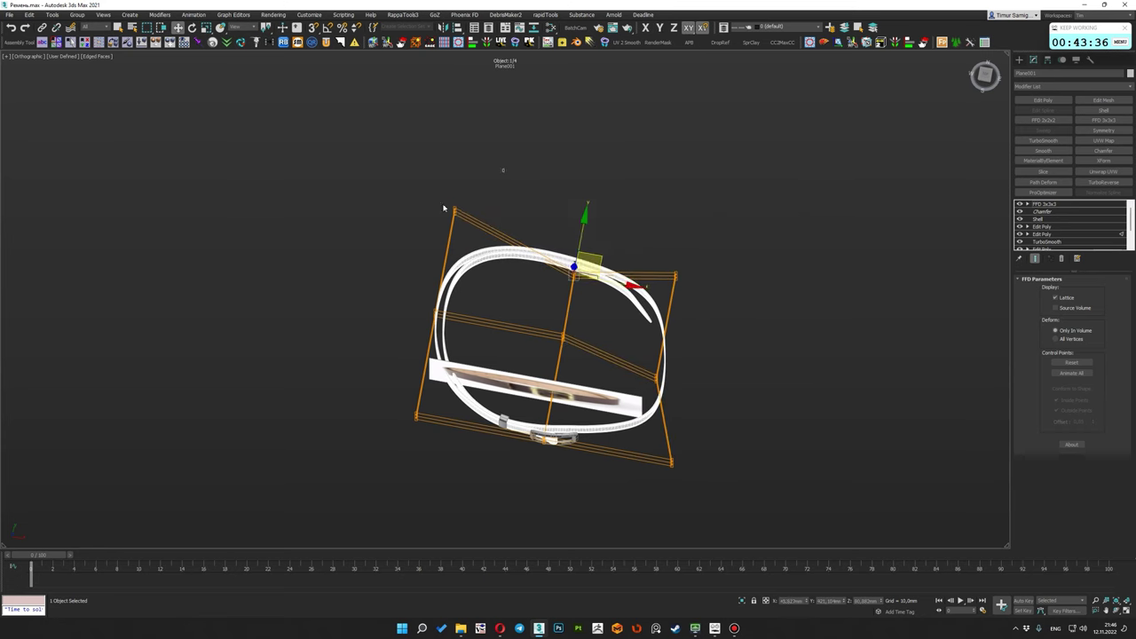
mouse_move(480, 302)
alt+middle_down()
mouse_move(459, 360)
mouse_move(299, 277)
alt+middle_up()
scroll(459, 360, up, 4)
mouse_move(415, 330)
alt+middle_down()
mouse_move(675, 335)
mouse_move(627, 382)
alt+middle_up()
scroll(675, 335, down, 4)
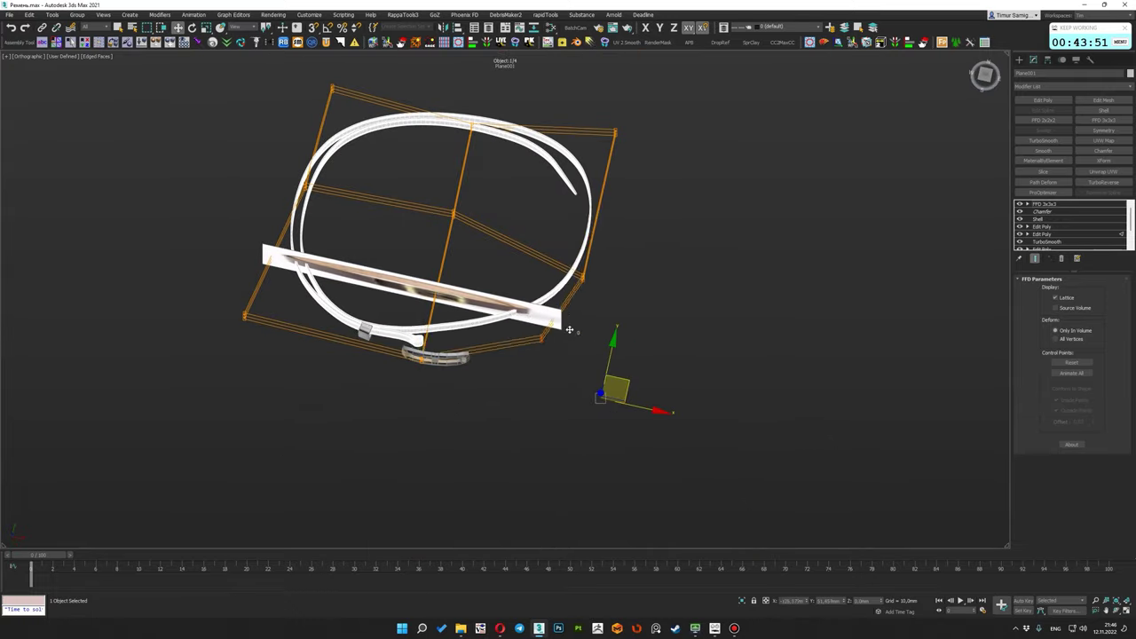
mouse_move(504, 338)
alt+middle_down()
mouse_move(468, 293)
mouse_move(1063, 206)
alt+middle_up()
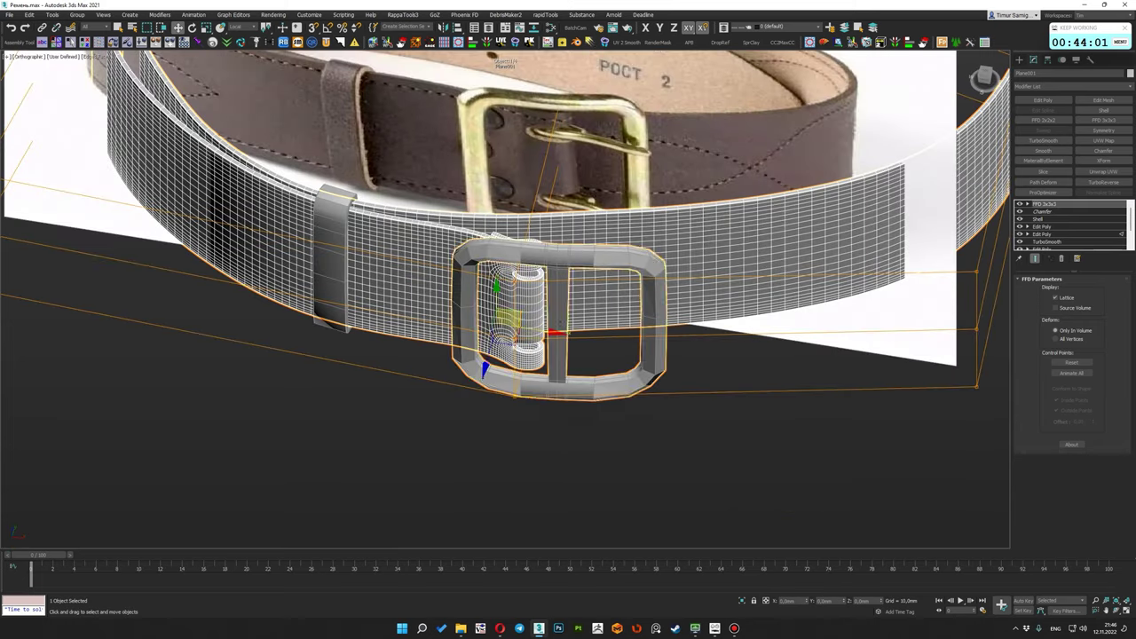
click(558, 373)
alt+middle_drag(558, 373, 533, 382)
scroll(523, 428, up, 5)
mouse_move(523, 428)
alt+middle_down()
mouse_move(438, 409)
mouse_move(609, 151)
mouse_move(575, 146)
alt+middle_up()
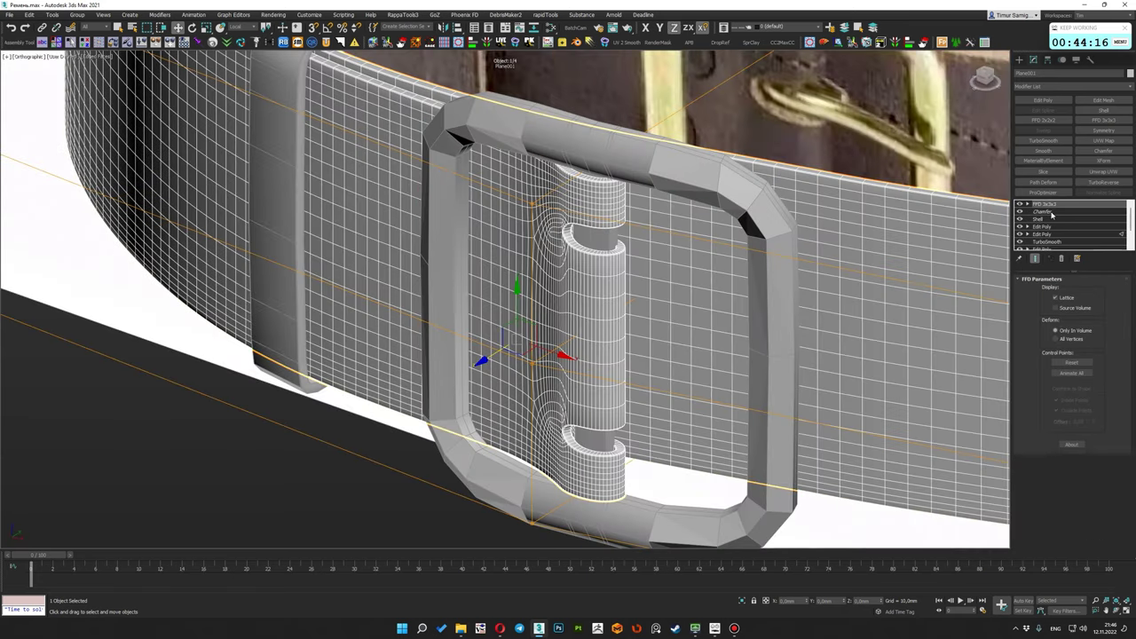
click(1052, 213)
click(1044, 204)
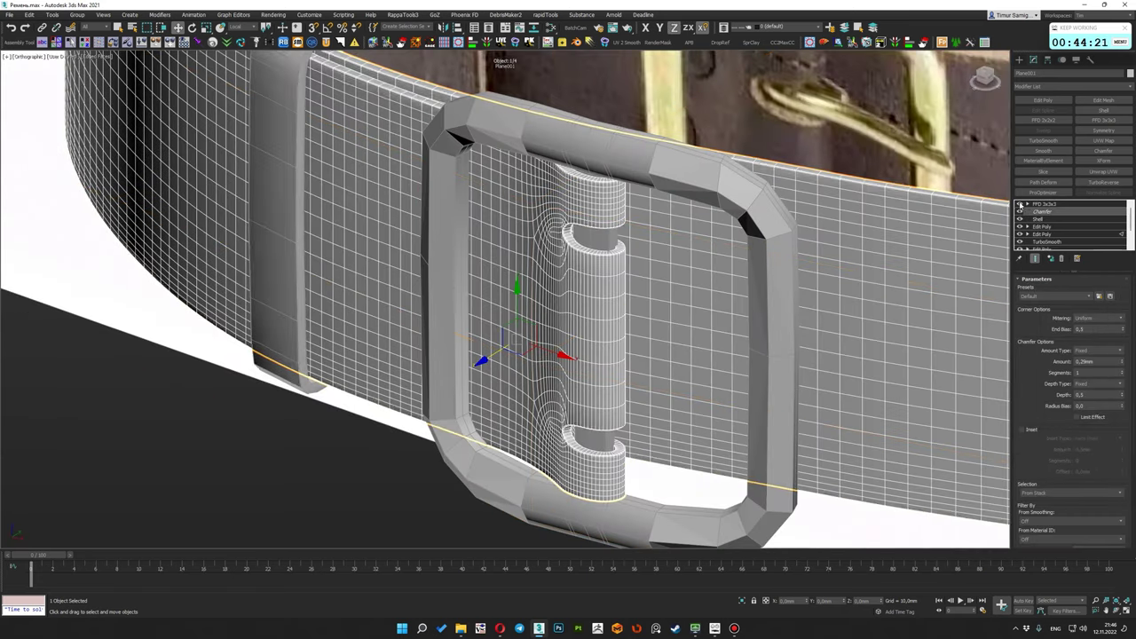
scroll(601, 300, down, 10)
Select the belt loop and review its Shell thickness settings
click(601, 300)
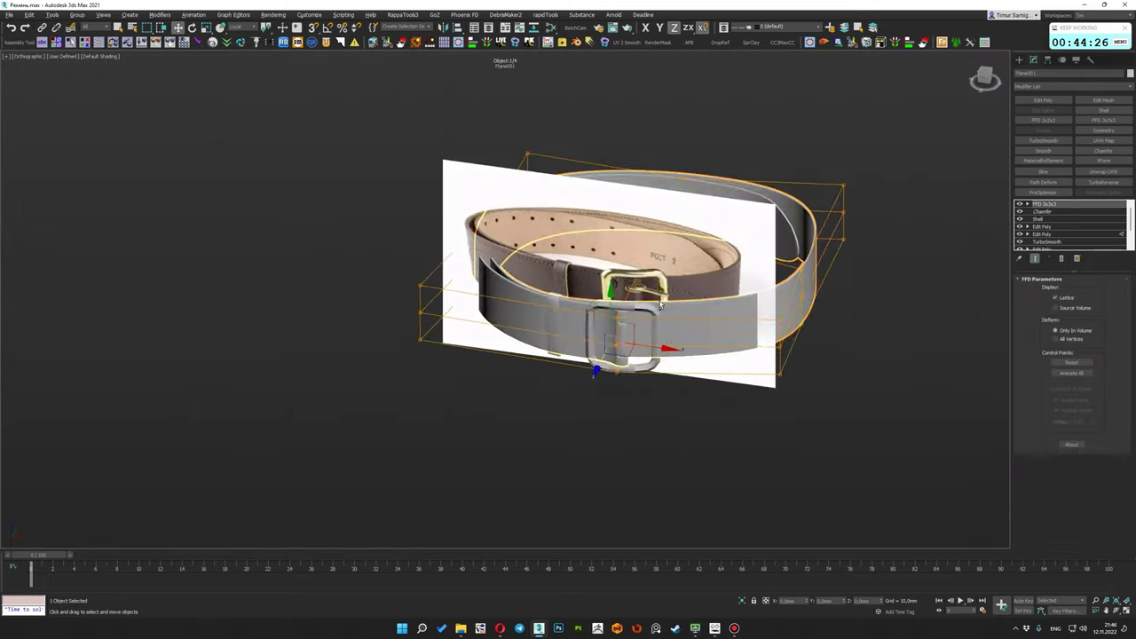
scroll(601, 300, up, 5)
scroll(398, 302, up, 5)
alt+middle_drag(399, 301, 420, 308)
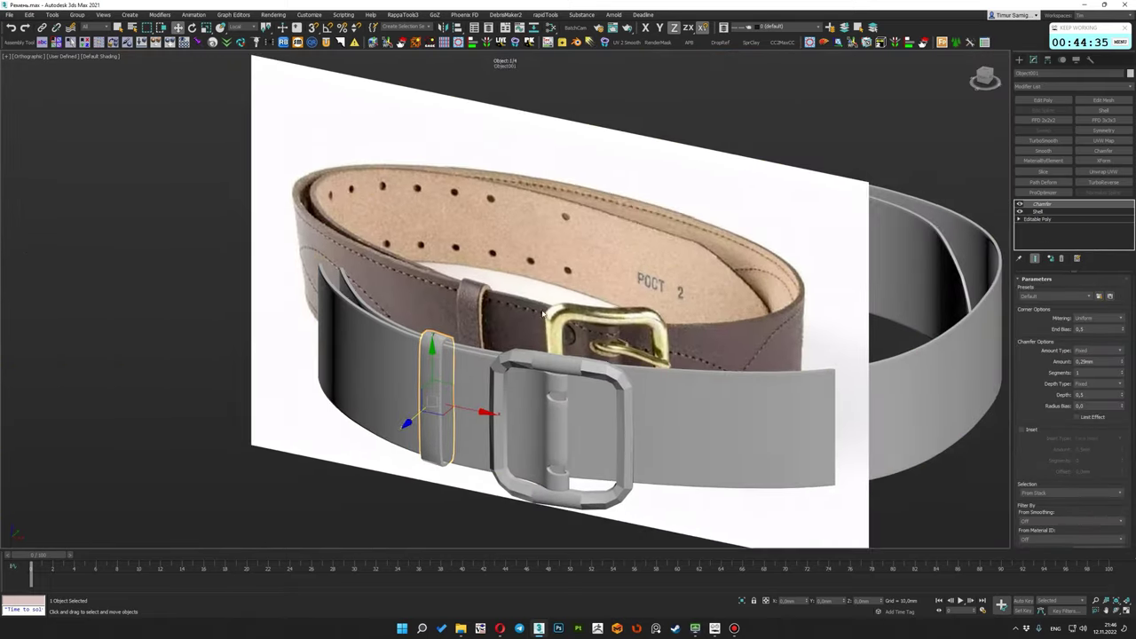
alt+middle_drag(588, 316, 568, 297)
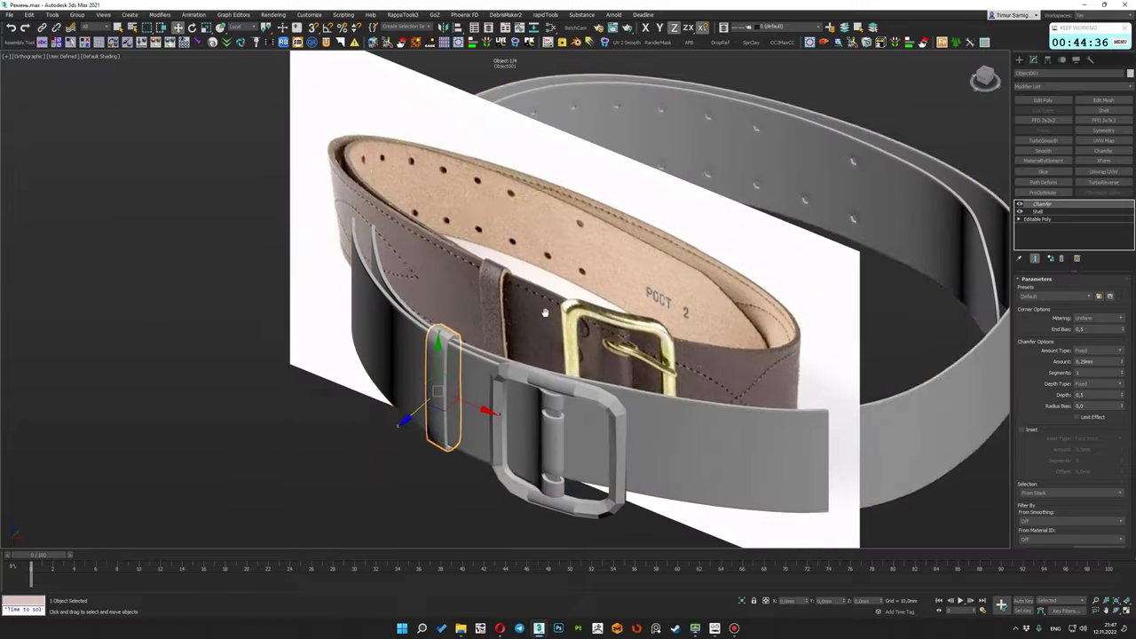
click(568, 297)
key(F4)
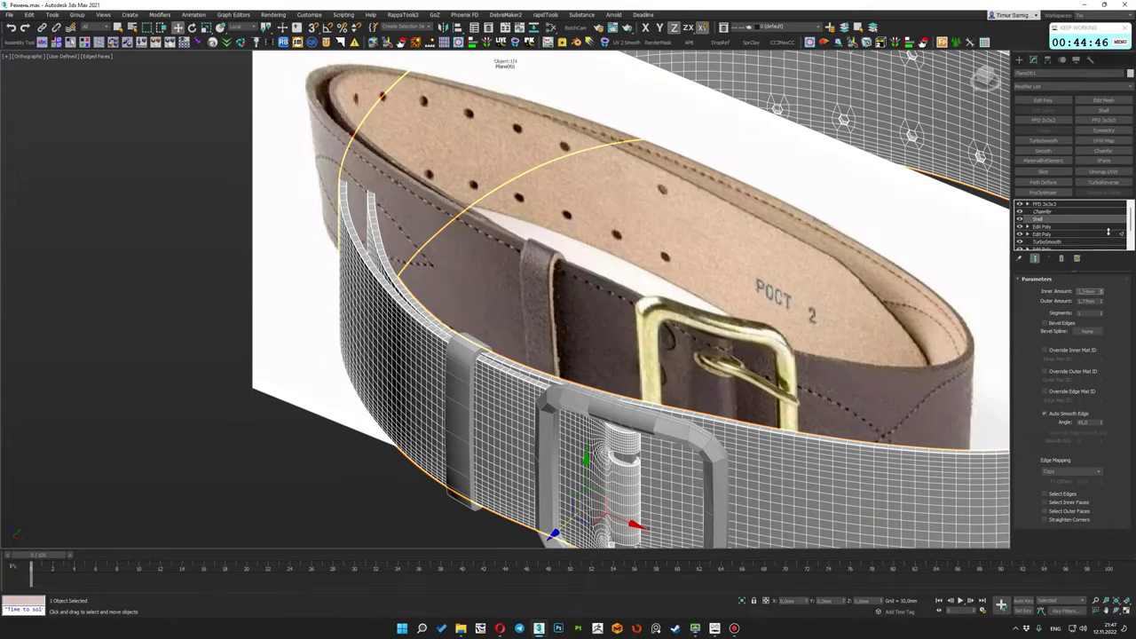
alt+middle_drag(497, 355, 532, 338)
click(622, 234)
mouse_move(622, 234)
alt+middle_down()
mouse_move(573, 330)
mouse_move(647, 254)
alt+middle_up()
click(1065, 211)
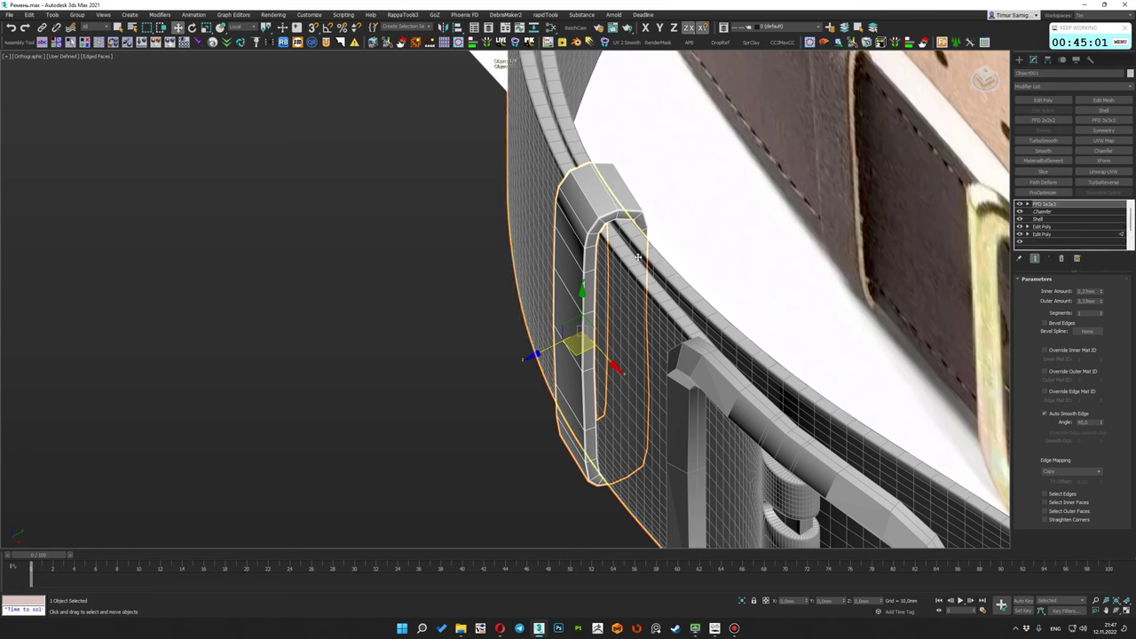
alt+middle_drag(638, 256, 657, 293)
Apply TurboSmooth to the buckle frame together with the belt loop
ctrl+click(692, 382)
click(1045, 139)
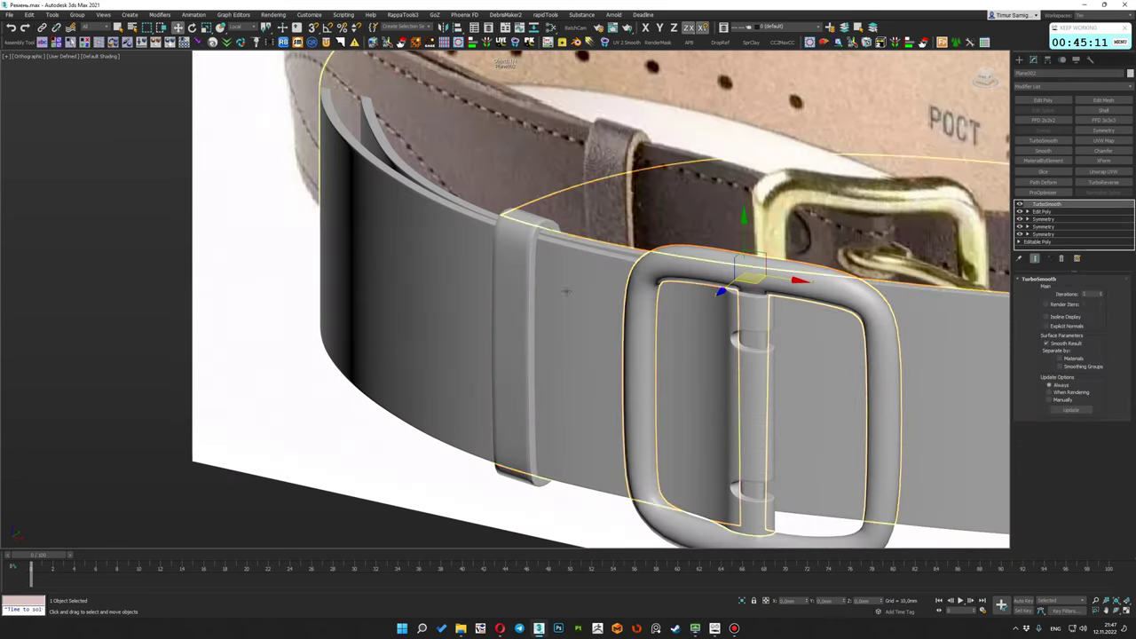
click(532, 293)
alt+middle_drag(533, 293, 723, 299)
scroll(672, 306, up, 2)
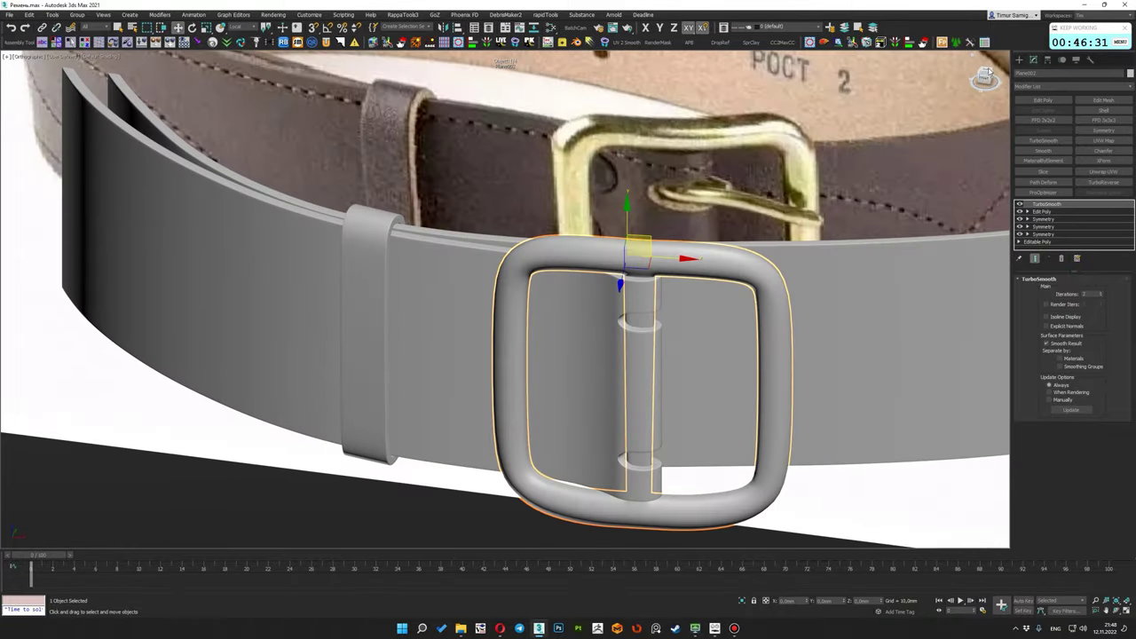
Switch to a front view, select the buckle frame and zoom onto it
key(f)
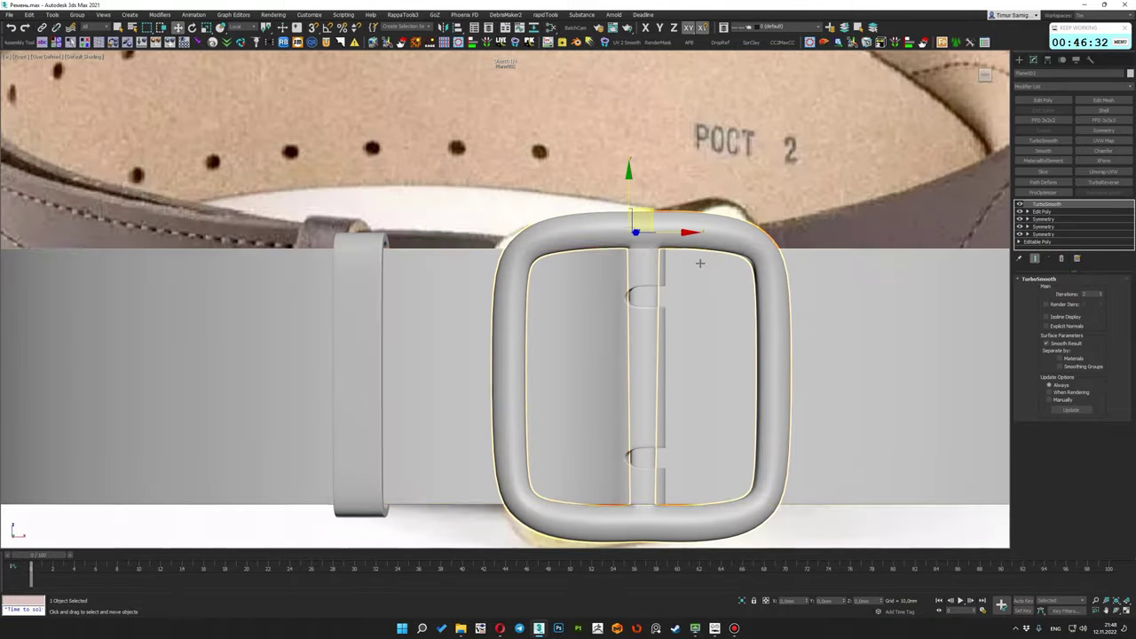
key(shift+f)
click(573, 503)
right_click(563, 303)
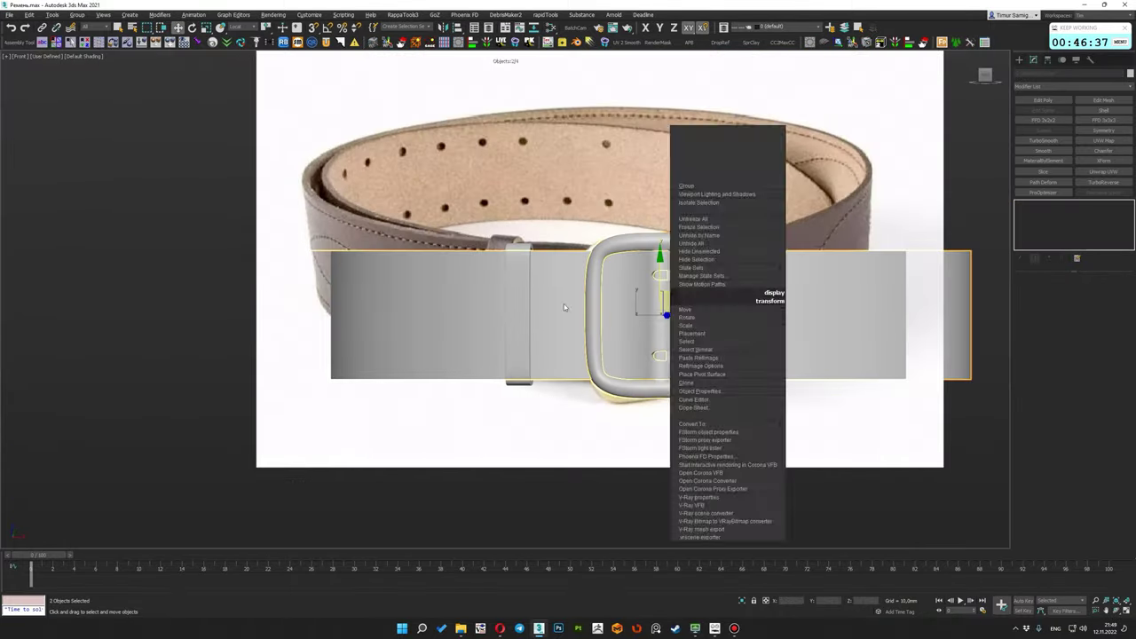
click(646, 302)
key(z)
Create a Plane for the prong and convert it to Editable Poly
click(1020, 59)
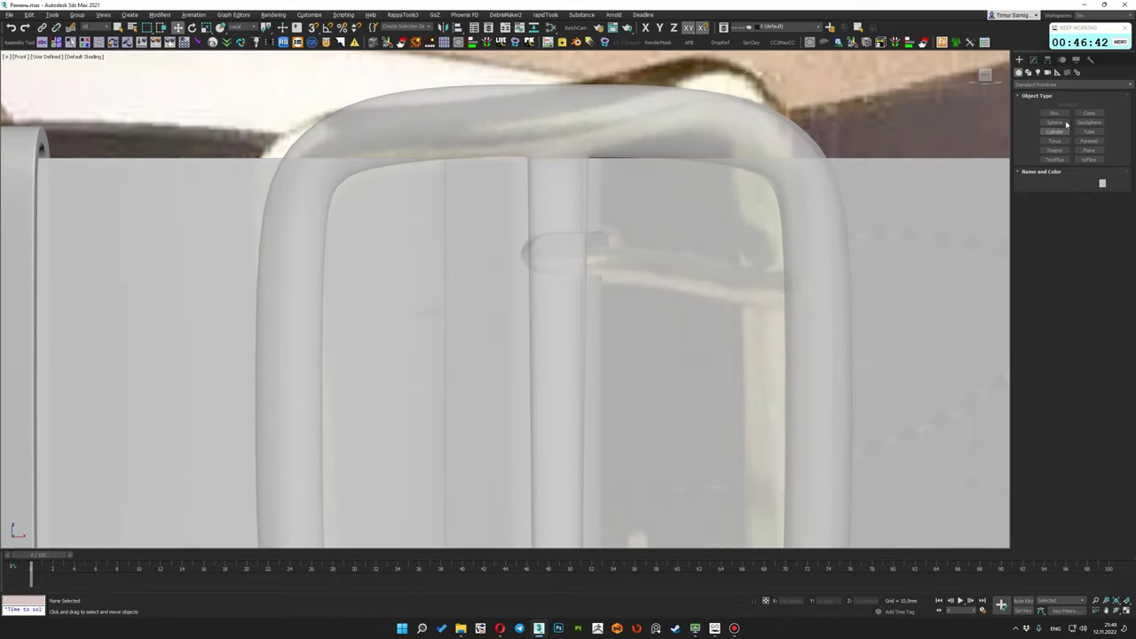
click(1089, 131)
scroll(763, 284, up, 3)
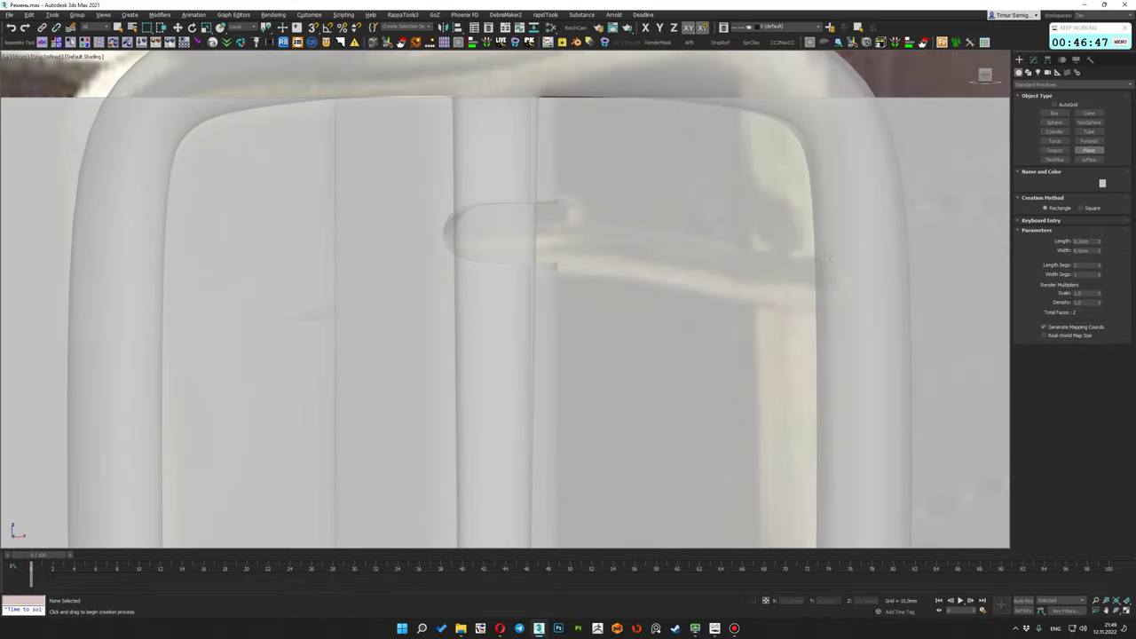
right_click(773, 295)
right_click(770, 279)
click(914, 333)
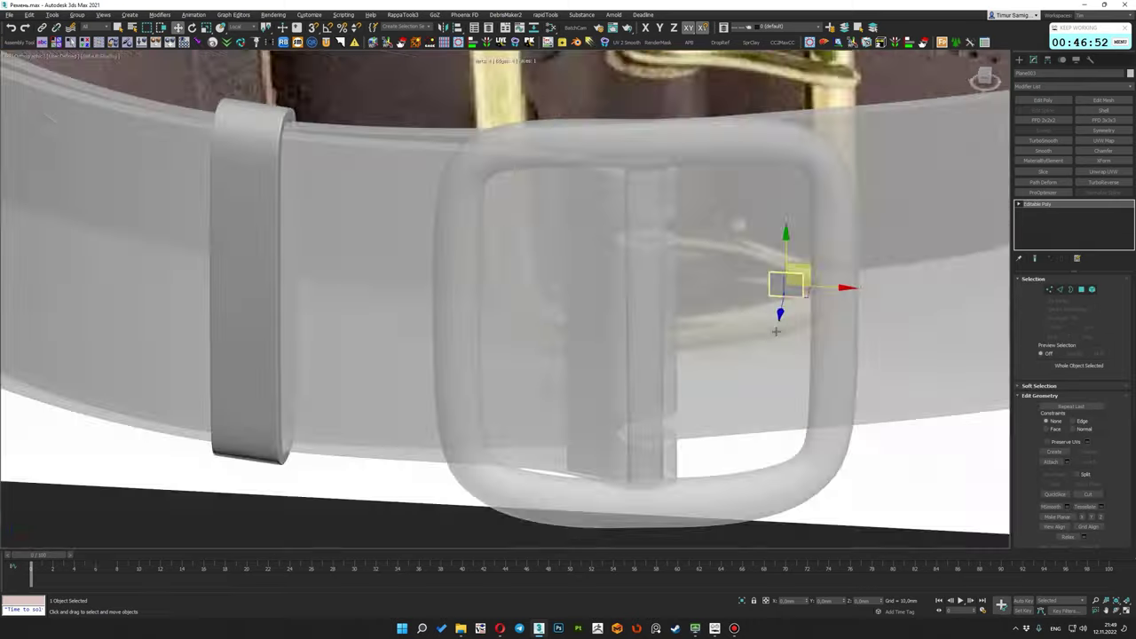
alt+middle_drag(914, 333, 803, 310)
mouse_move(616, 398)
alt+middle_down()
mouse_move(657, 293)
mouse_move(625, 241)
mouse_move(606, 272)
mouse_move(670, 307)
alt+middle_up()
scroll(661, 287, up, 5)
scroll(639, 267, up, 2)
Extend the plane's edges into a strip reaching from the upper hinge across the frame
key(2)
click(607, 271)
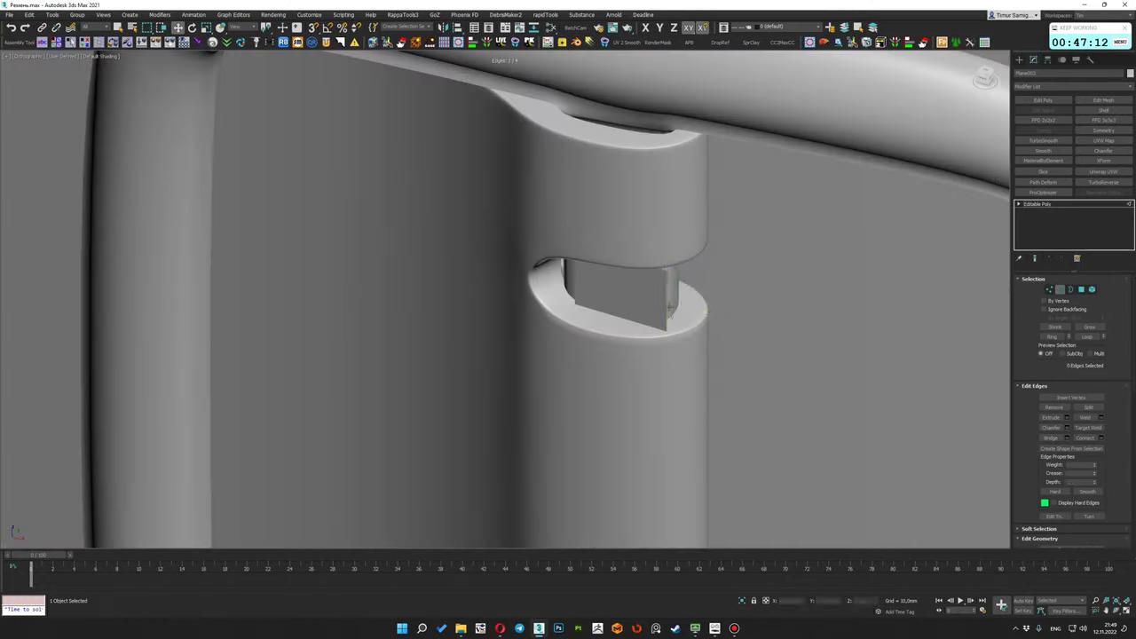
scroll(667, 301, down, 5)
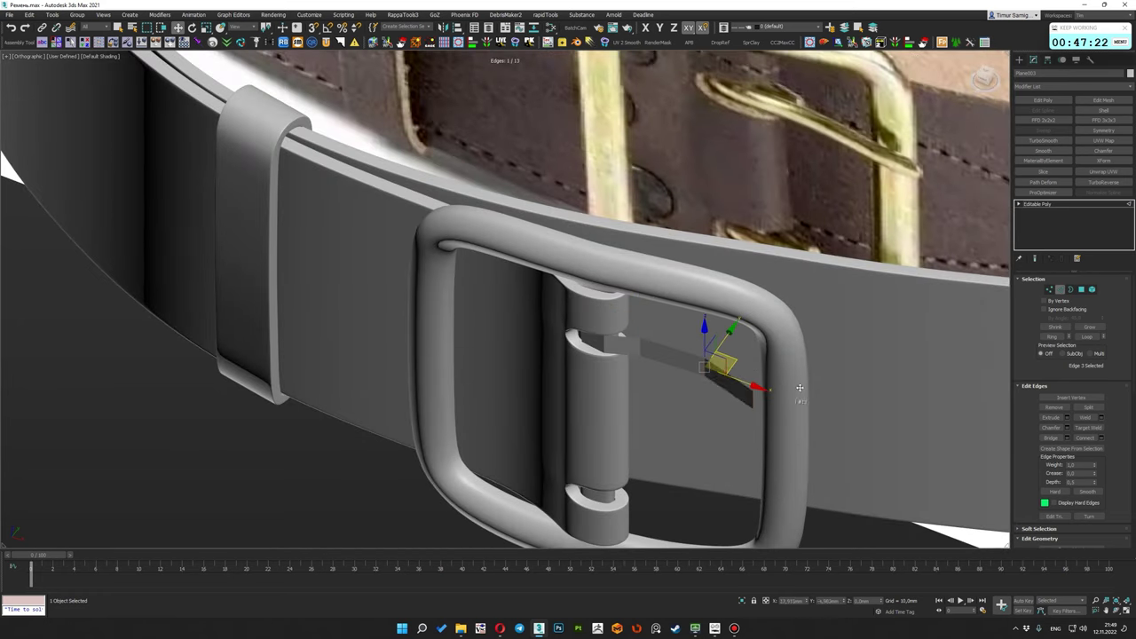
mouse_move(820, 358)
alt+middle_down()
mouse_move(707, 384)
mouse_move(728, 363)
alt+middle_up()
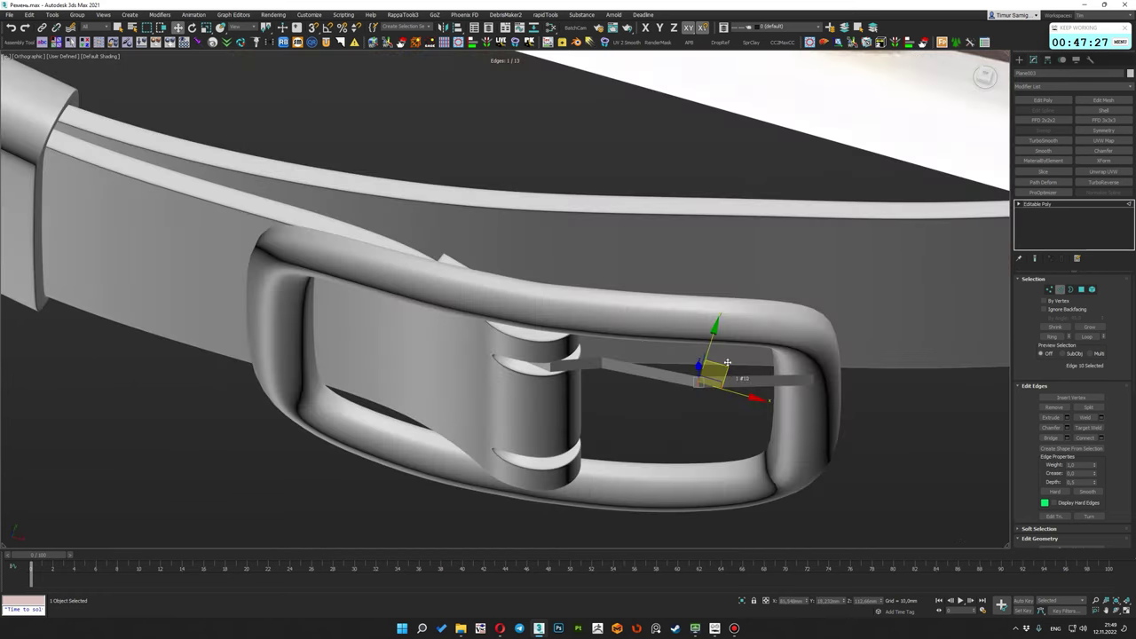
alt+middle_drag(628, 346, 577, 328)
scroll(551, 324, up, 3)
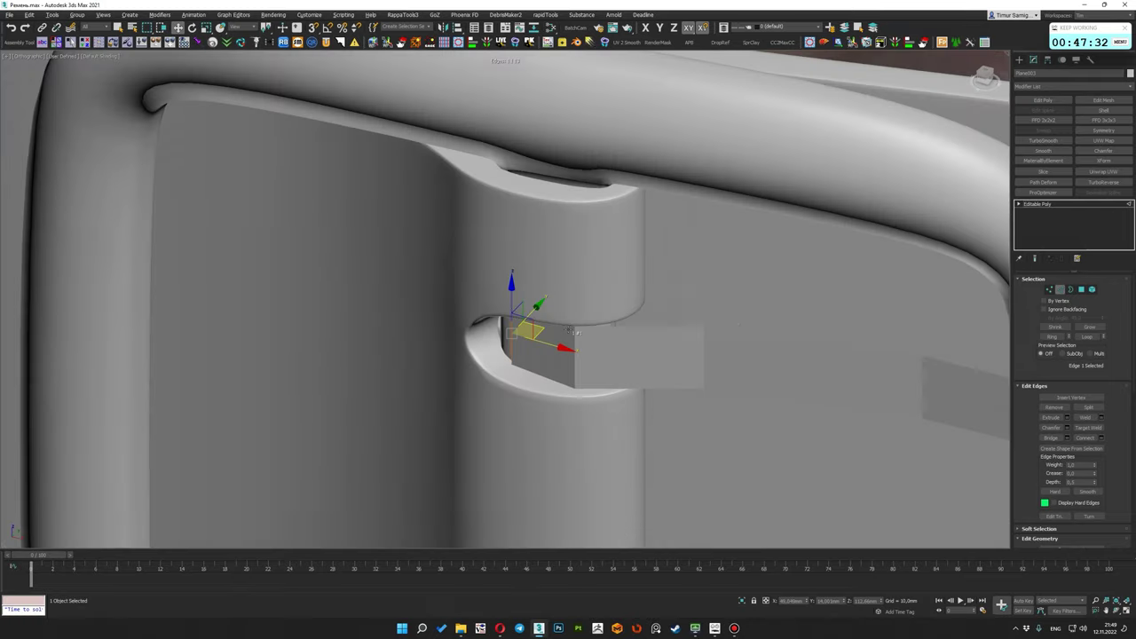
key(F3)
alt+middle_drag(536, 294, 527, 351)
key(F3)
mouse_move(508, 390)
alt+middle_down()
mouse_move(594, 349)
mouse_move(561, 360)
alt+middle_up()
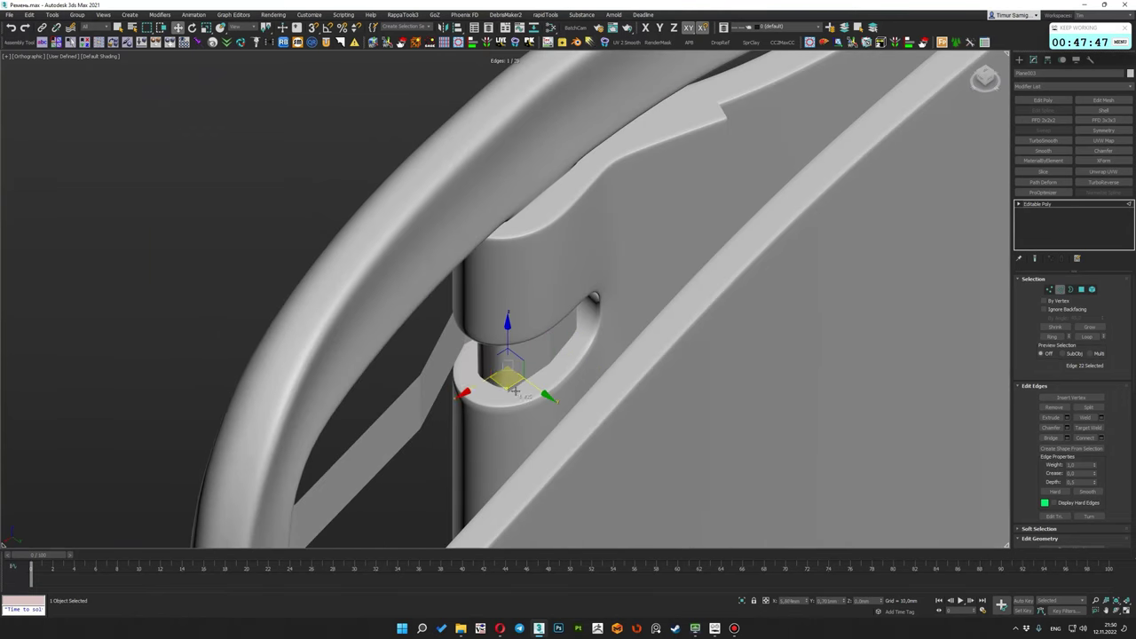
mouse_move(437, 402)
alt+middle_down()
mouse_move(598, 379)
mouse_move(636, 329)
mouse_move(621, 355)
mouse_move(633, 378)
alt+middle_up()
ctrl+click(447, 356)
alt+middle_drag(448, 356, 530, 357)
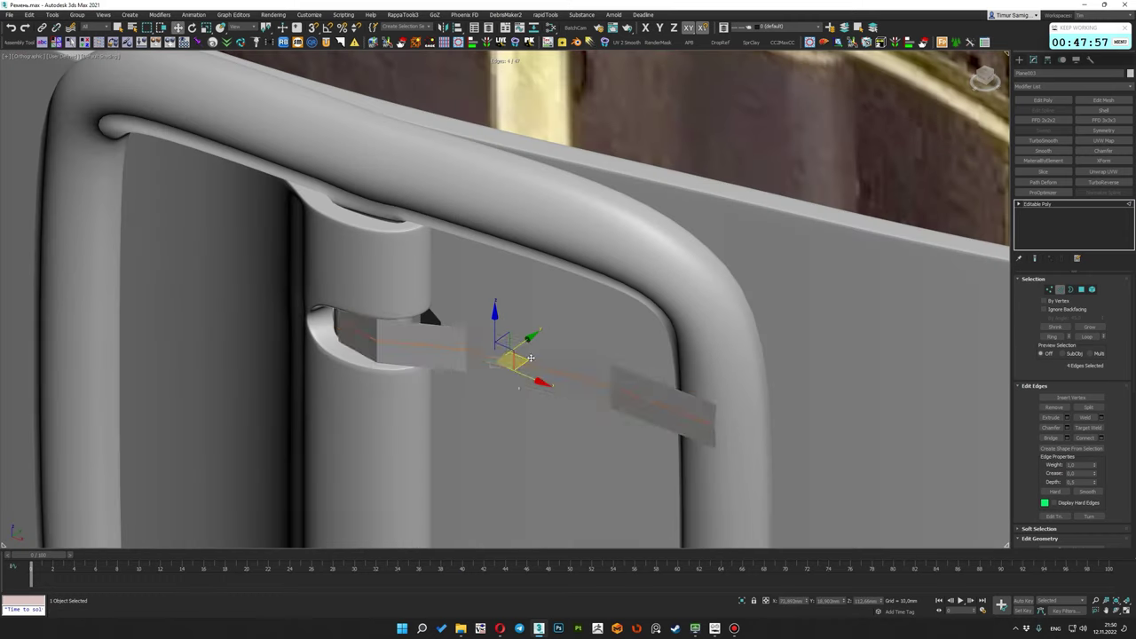
Adjust the strip's vertices around the hinge ring, checking them in wireframe
key(1)
mouse_move(713, 436)
alt+middle_down()
mouse_move(786, 373)
mouse_move(736, 394)
mouse_move(578, 294)
alt+middle_up()
key(F3)
key(F3)
key(F3)
key(F3)
key(F3)
key(F3)
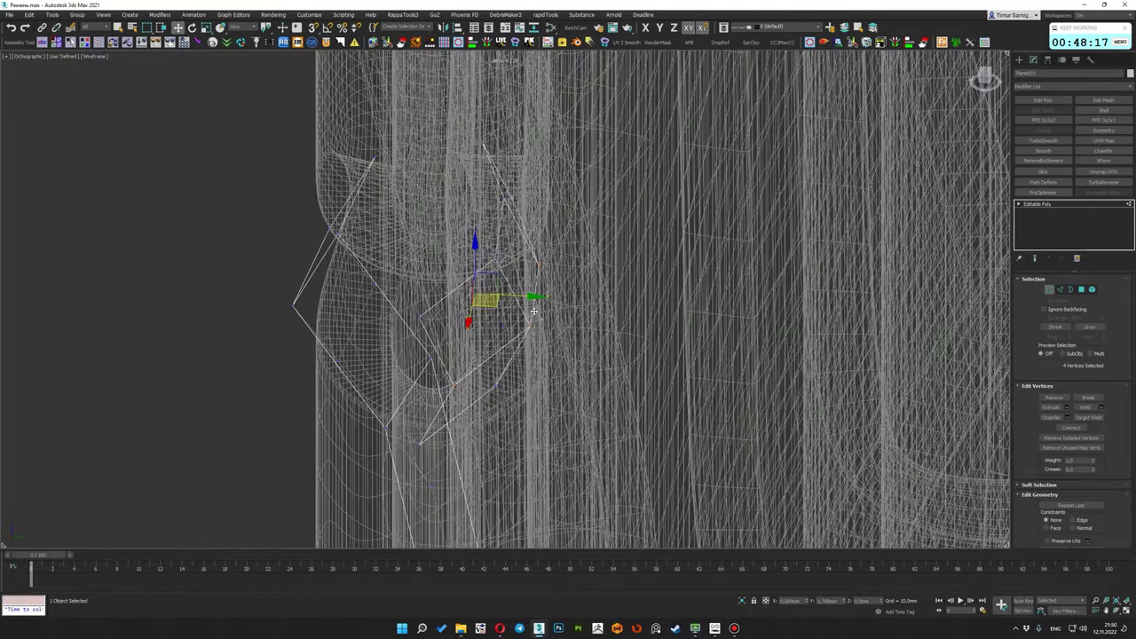
alt+middle_drag(534, 310, 417, 350)
key(F3)
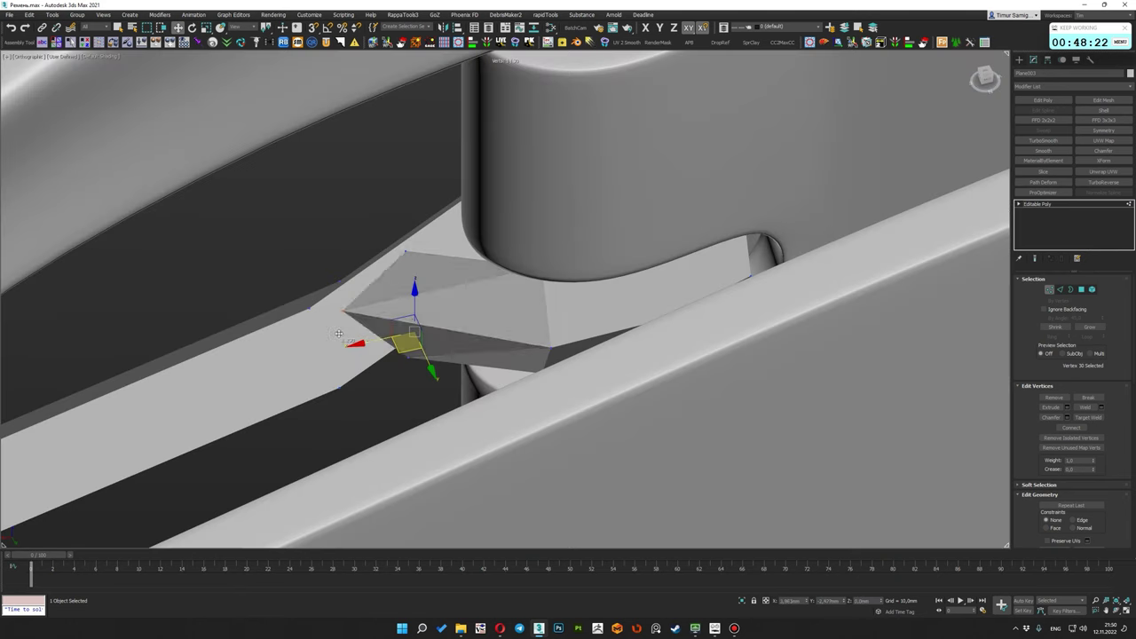
alt+middle_drag(357, 330, 461, 236)
key(F3)
key(F3)
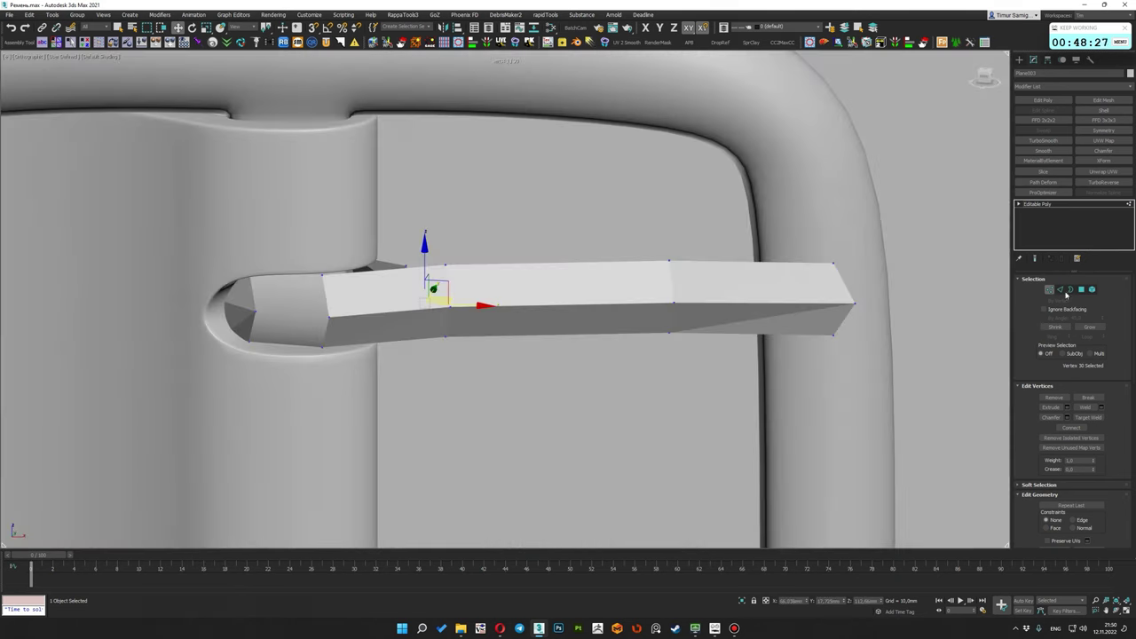
key(1)
scroll(532, 177, up, 5)
key(F3)
key(F3)
Give the prong strip a Shell modifier, then smooth it with TurboSmooth
click(1103, 110)
alt+middle_drag(621, 331, 1102, 301)
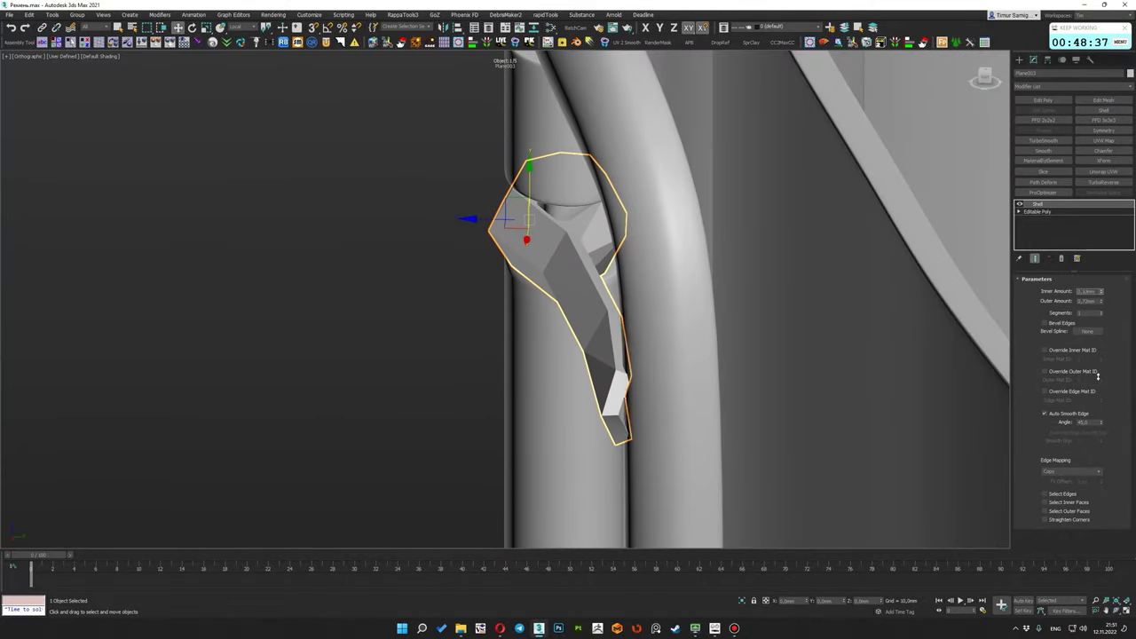
key(F4)
scroll(621, 355, up, 4)
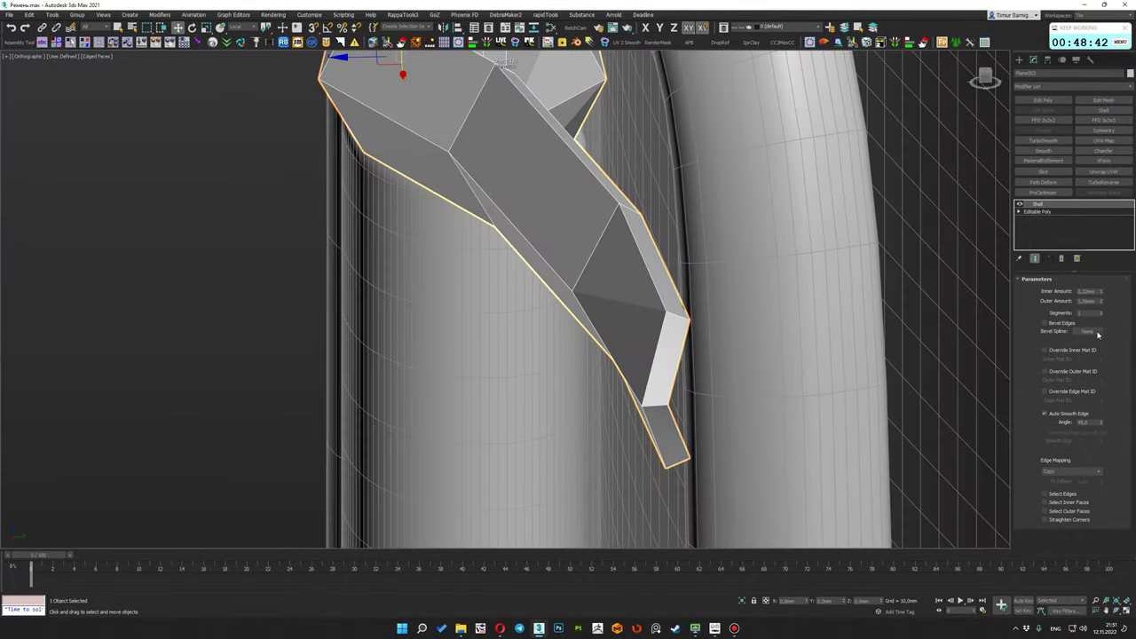
click(1044, 141)
key(F4)
scroll(718, 279, down, 6)
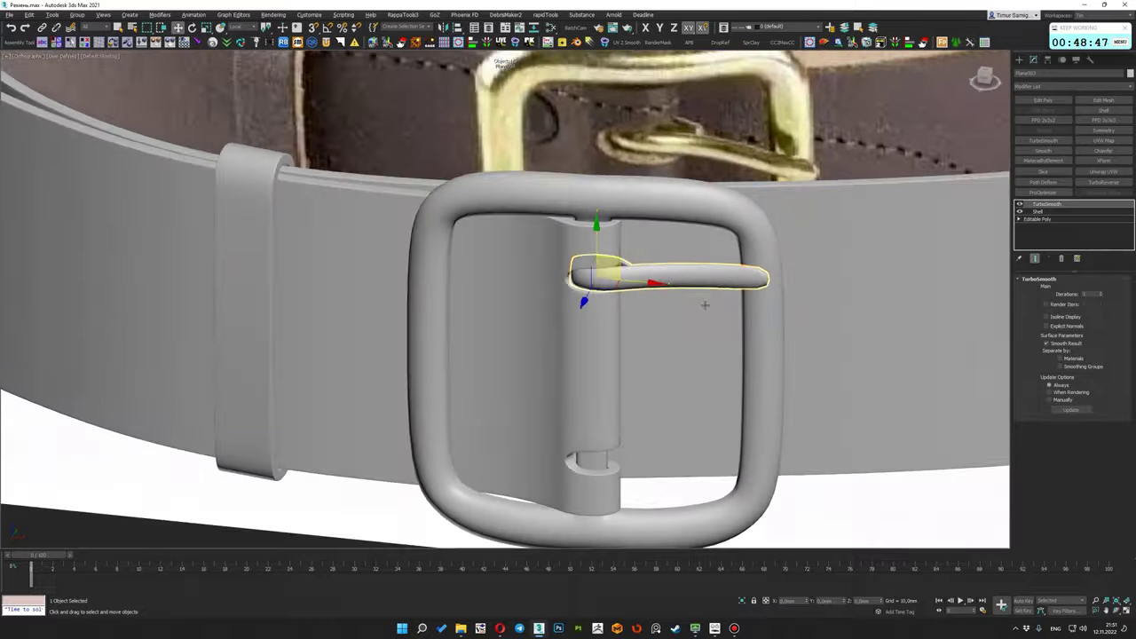
scroll(702, 301, up, 2)
Copy the prong down to the buckle's lower hinge
alt+middle_drag(688, 283, 716, 234)
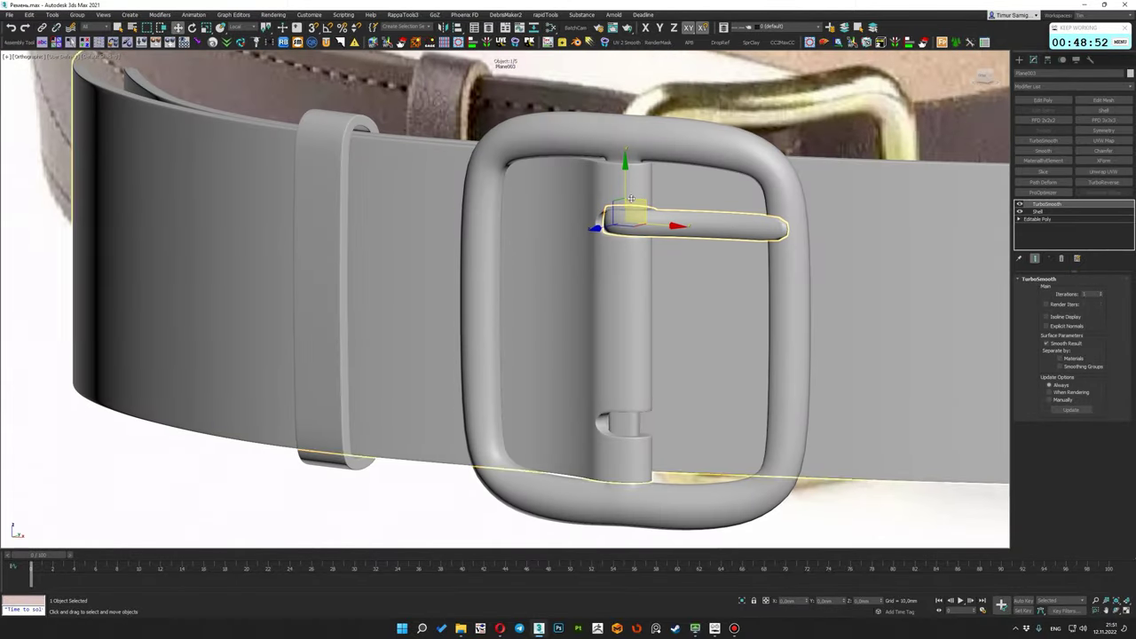
shift+drag(630, 199, 617, 423)
key(Return)
scroll(621, 430, up, 3)
scroll(619, 442, up, 2)
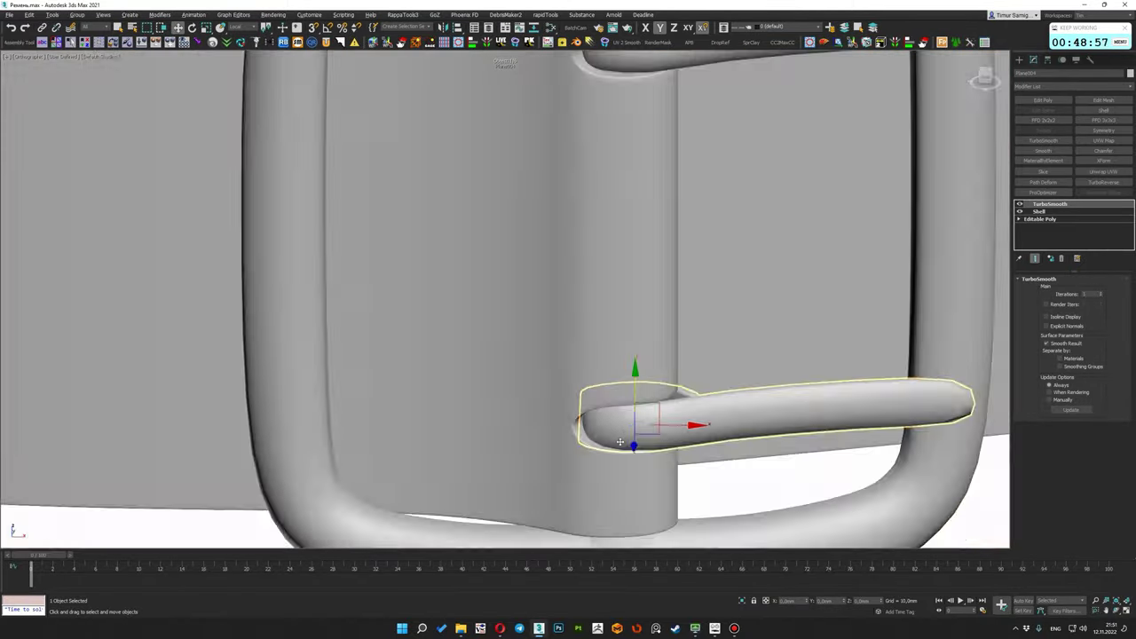
Tweak the copied prong's vertices, then check its smoothed form inside the buckle frame
key(F3)
click(563, 472)
alt+middle_drag(563, 471, 647, 306)
key(F3)
key(F3)
key(F3)
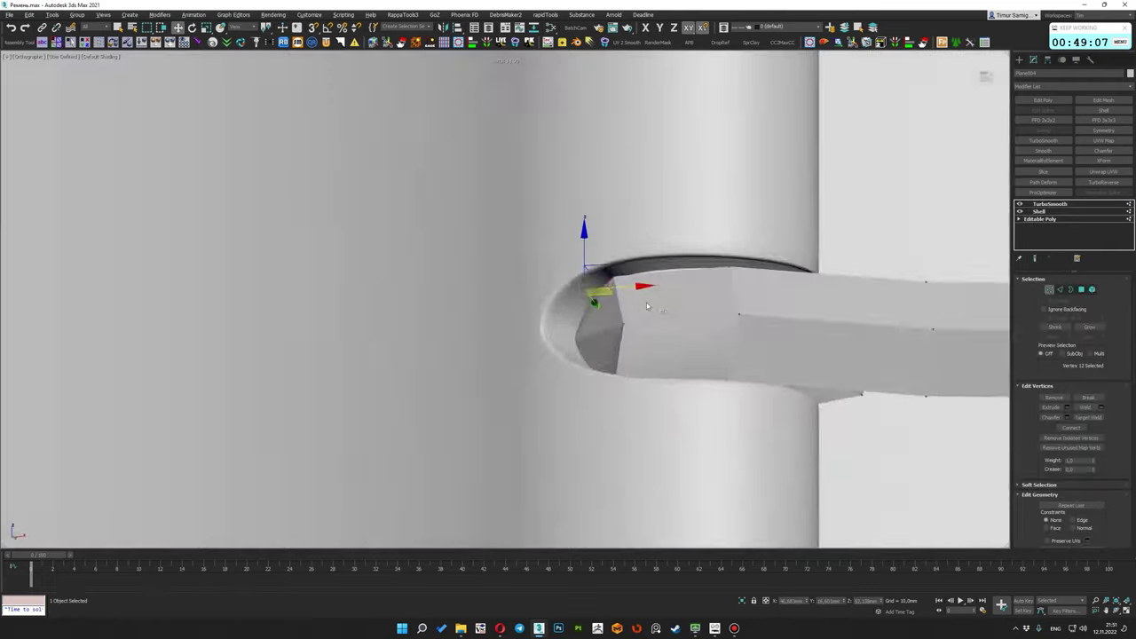
key(shift+z)
key(shift+z)
click(1050, 205)
key(shift+z)
key(shift+z)
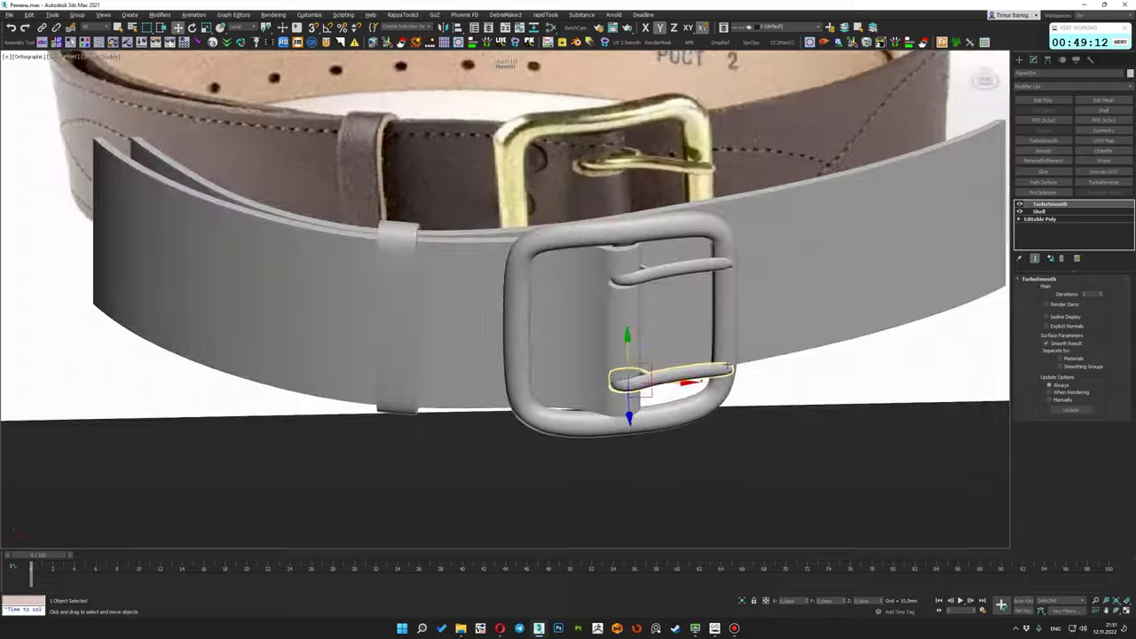
alt+middle_drag(651, 329, 619, 355)
scroll(647, 254, up, 4)
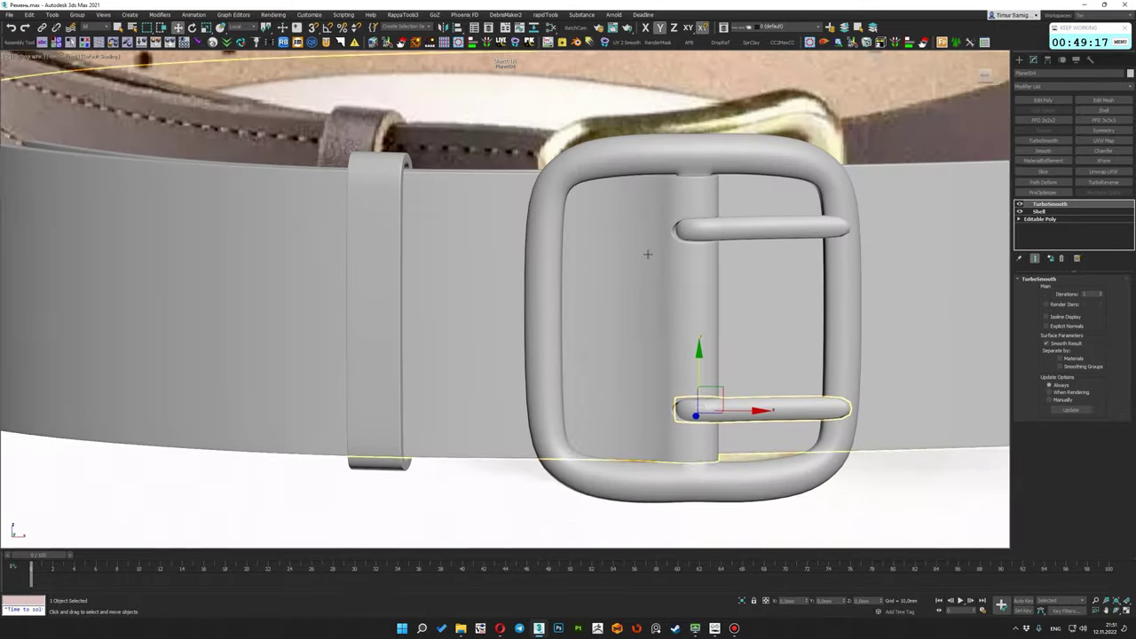
key(shift+z)
Hide the selected belt parts and draw a rivet cylinder over the photo's buckle
right_click(754, 272)
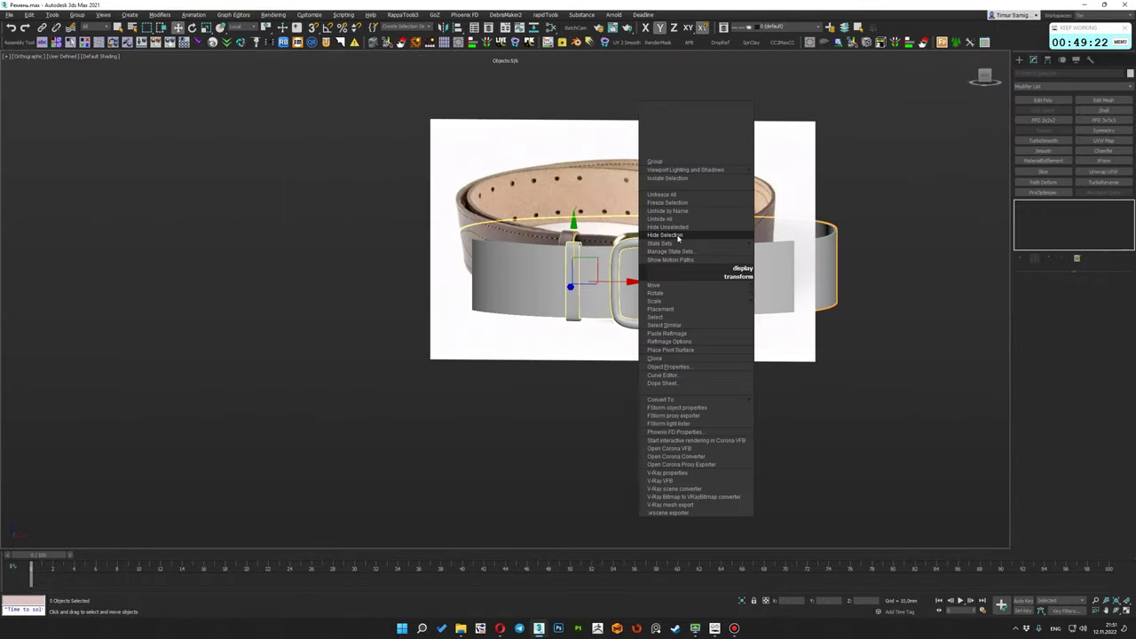
click(678, 235)
drag(595, 254, 610, 266)
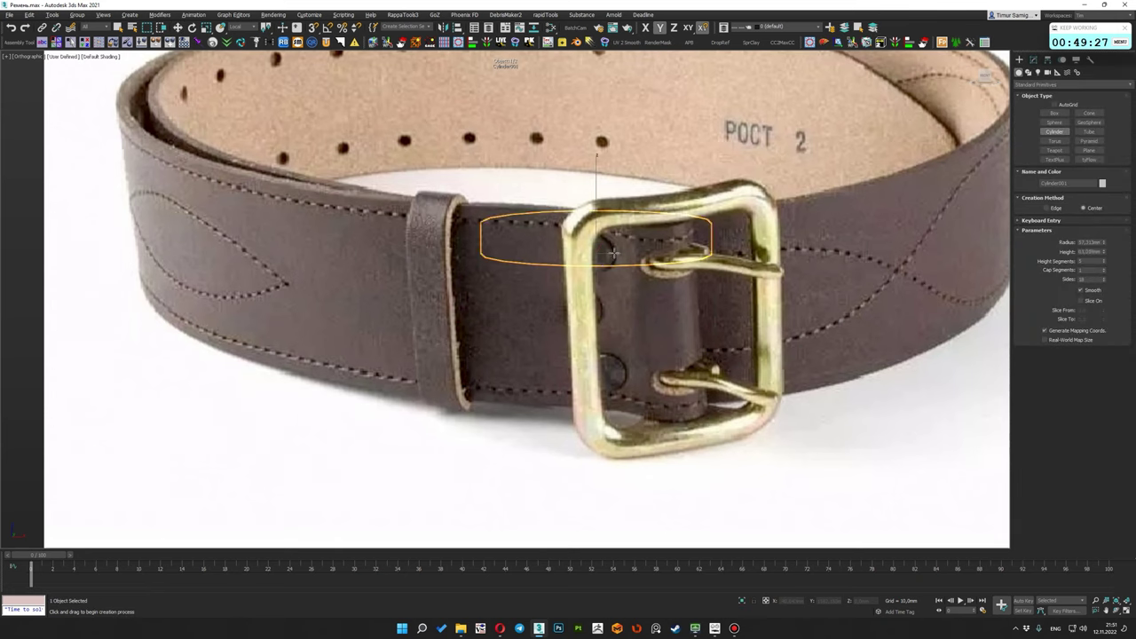
key(f)
scroll(578, 273, up, 5)
alt+middle_drag(577, 271, 622, 292)
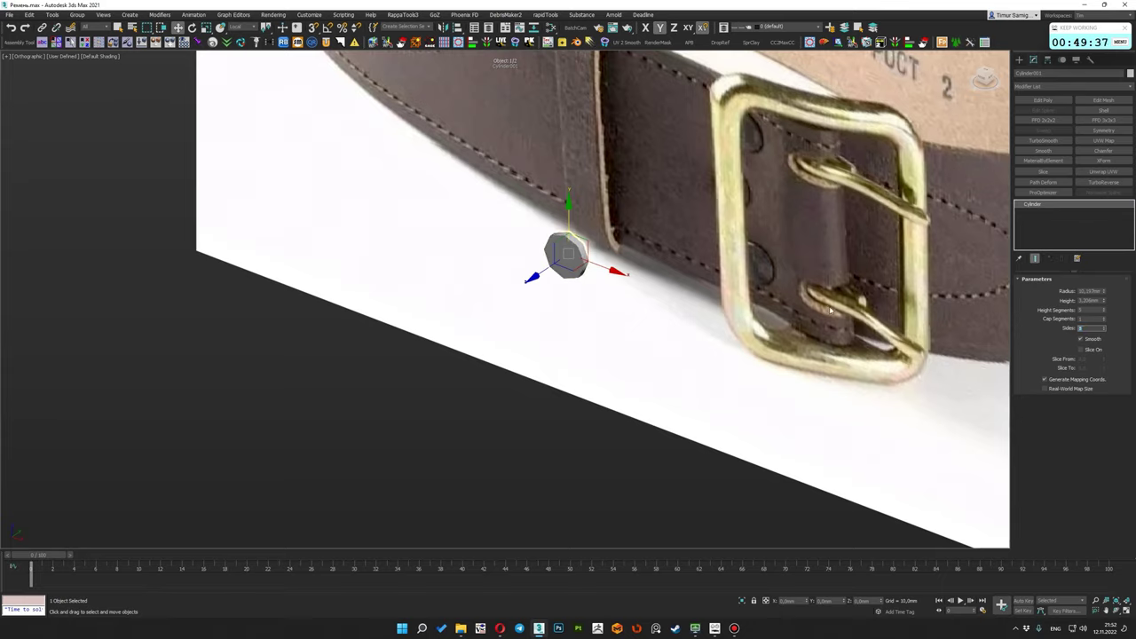
key(F4)
scroll(830, 310, up, 3)
Convert the cylinder to Editable Poly and inset the rivet's front face
right_click(584, 326)
click(746, 454)
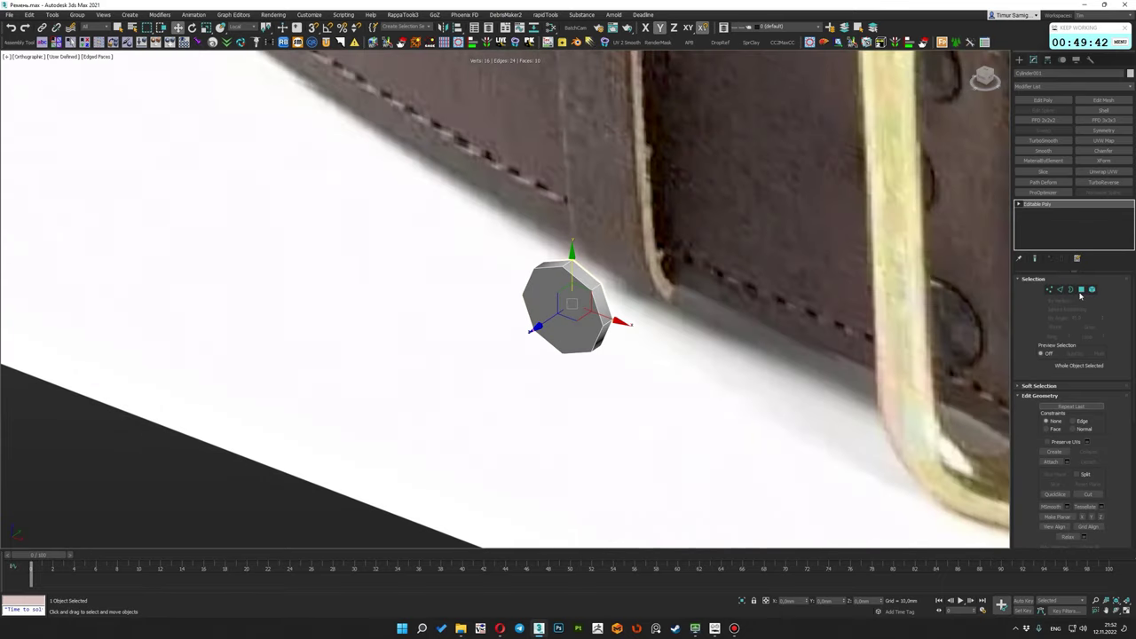
alt+middle_drag(577, 319, 533, 349)
key(1)
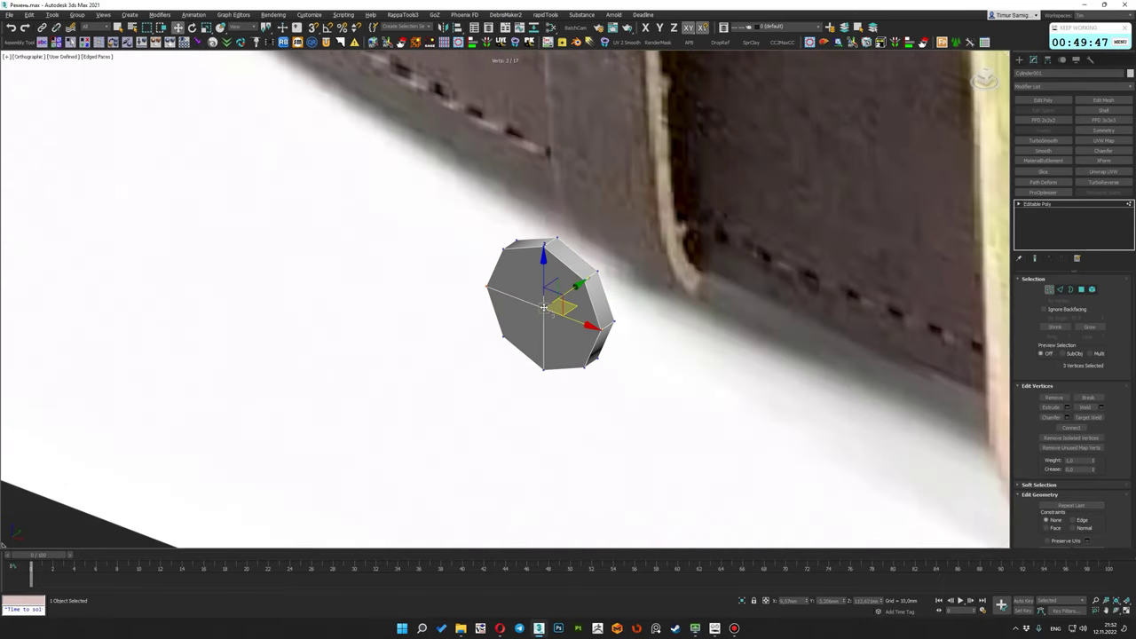
alt+middle_drag(543, 307, 621, 293)
click(1081, 290)
key(ctrl+a)
alt+middle_drag(529, 281, 561, 319)
click(1086, 417)
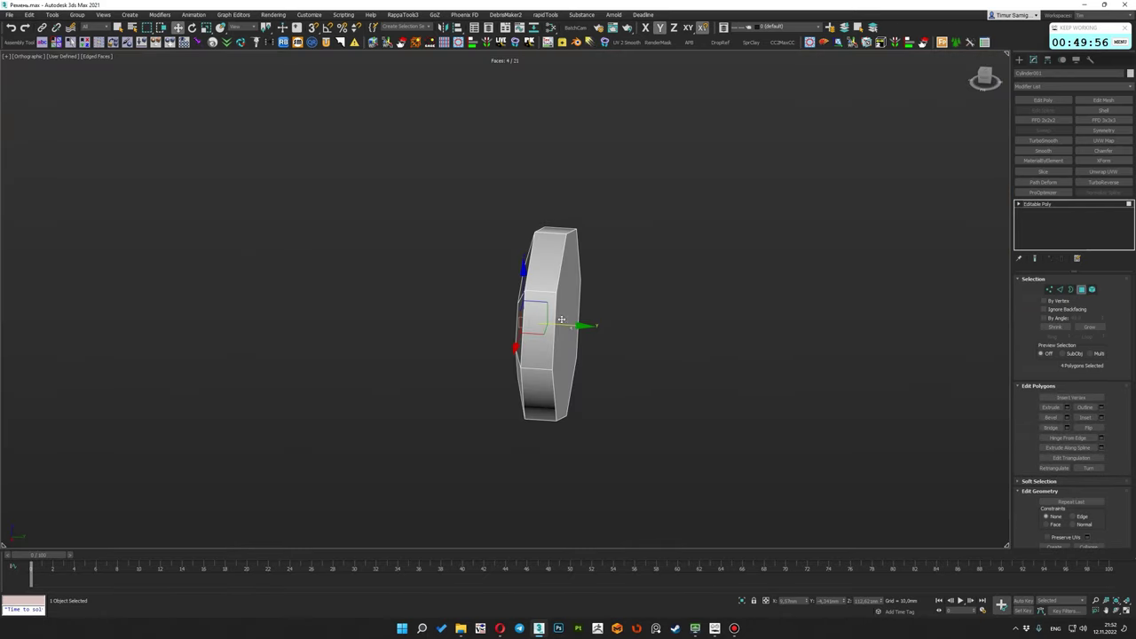
click(1082, 290)
mouse_move(633, 393)
alt+middle_down()
mouse_move(667, 482)
mouse_move(697, 421)
mouse_move(674, 373)
mouse_move(639, 355)
alt+middle_up()
scroll(696, 420, down, 5)
Grow the face selection across the whole rivet face, then reselect the rivet
key(4)
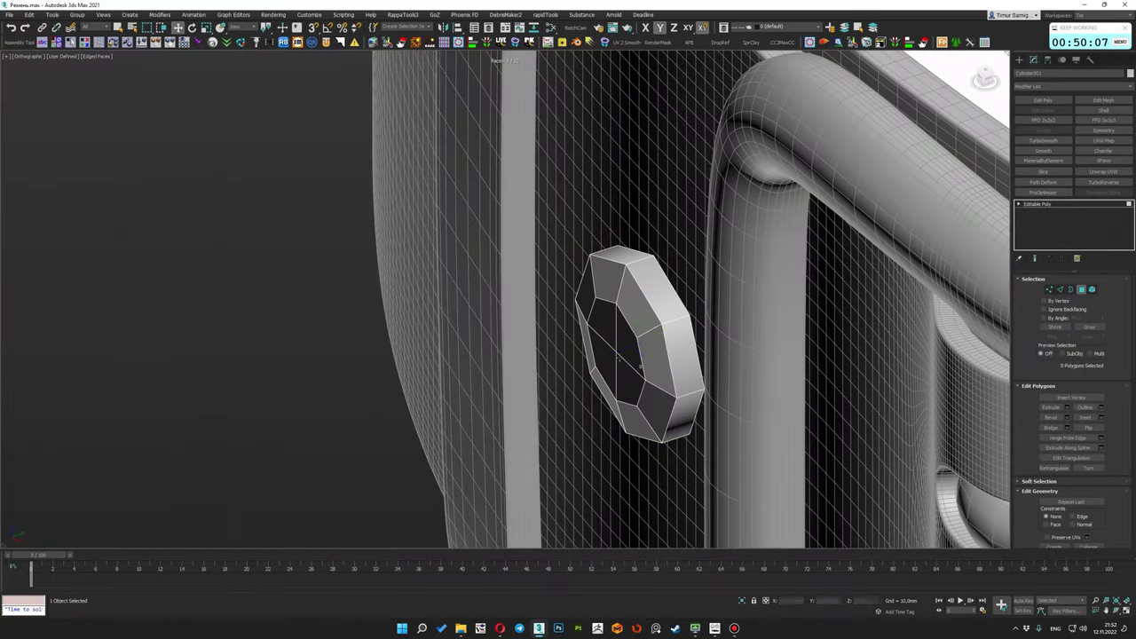
click(1070, 327)
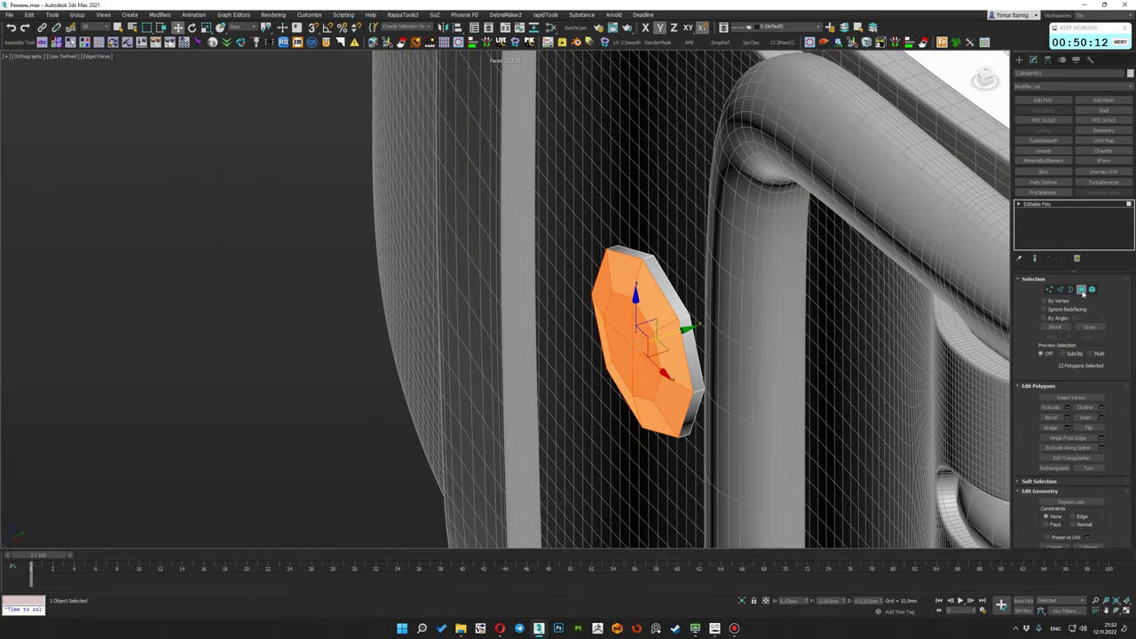
click(1082, 290)
scroll(639, 355, down, 3)
click(707, 333)
mouse_move(707, 332)
alt+middle_down()
mouse_move(763, 319)
mouse_move(764, 293)
alt+middle_up()
scroll(773, 315, up, 3)
Rotate and move the rivet into place on the strap beside the buckle hinge
key(e)
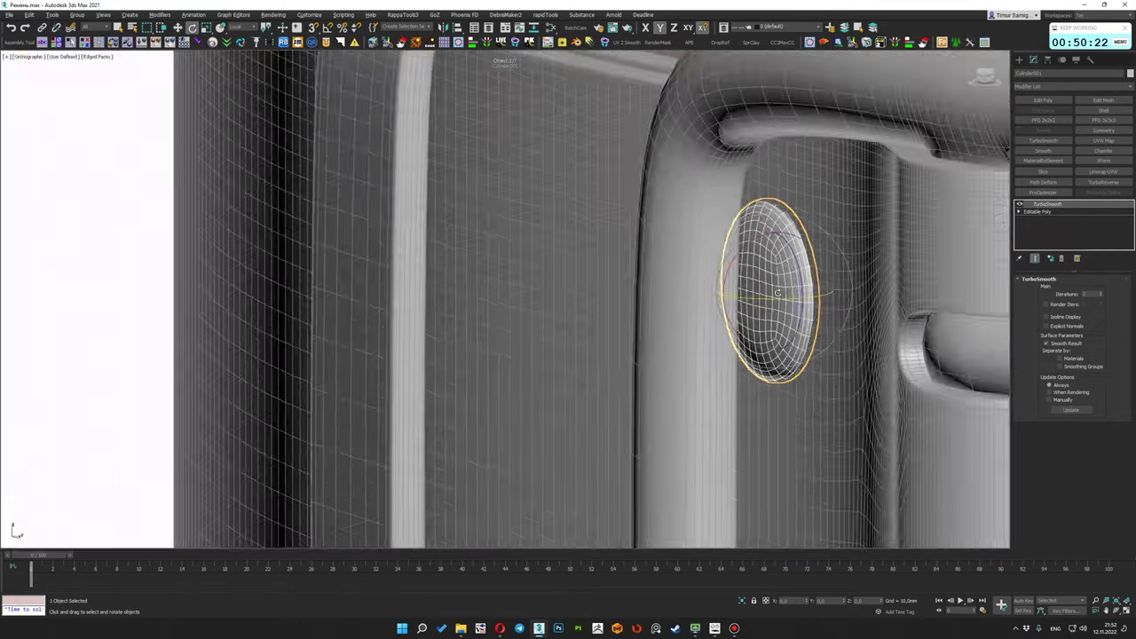
scroll(763, 293, up, 2)
scroll(746, 320, down, 4)
scroll(728, 320, up, 5)
key(w)
scroll(711, 327, down, 2)
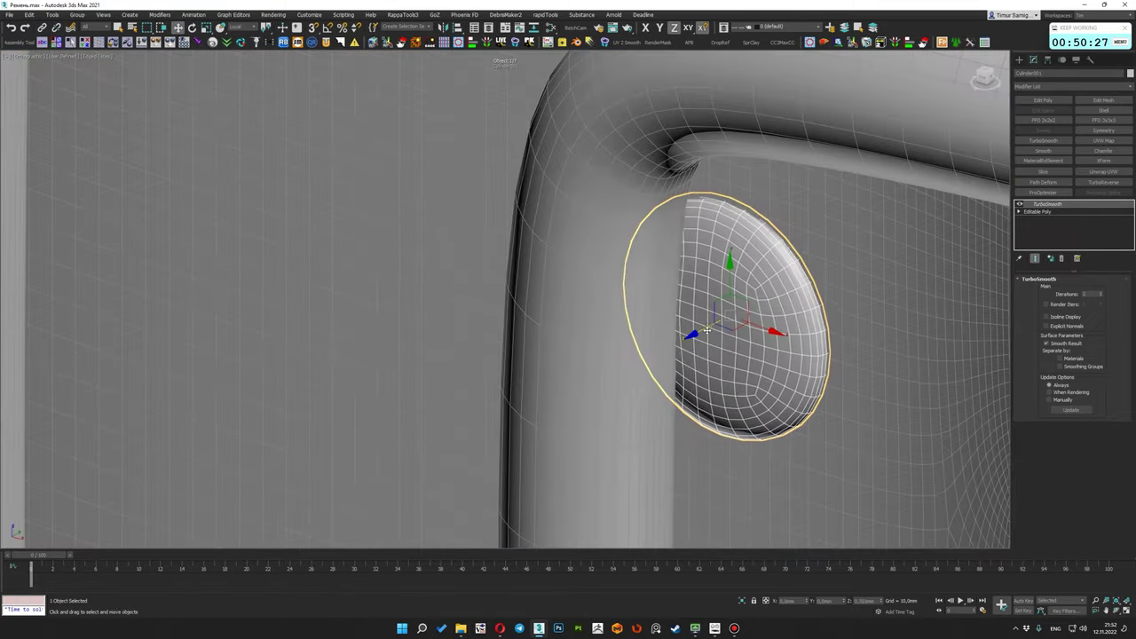
scroll(719, 310, down, 3)
alt+middle_drag(719, 311, 751, 270)
scroll(745, 301, down, 3)
scroll(746, 298, up, 3)
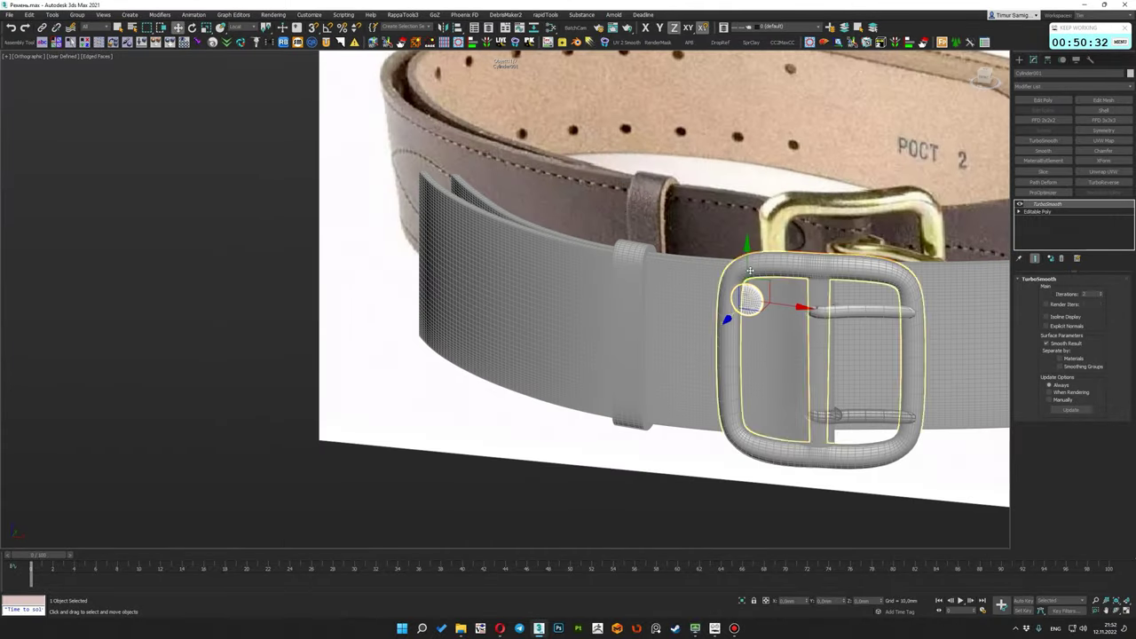
Shift-clone a second rivet lower on the strap and rotate it flat
click(560, 352)
alt+middle_drag(621, 364, 759, 381)
scroll(759, 381, up, 2)
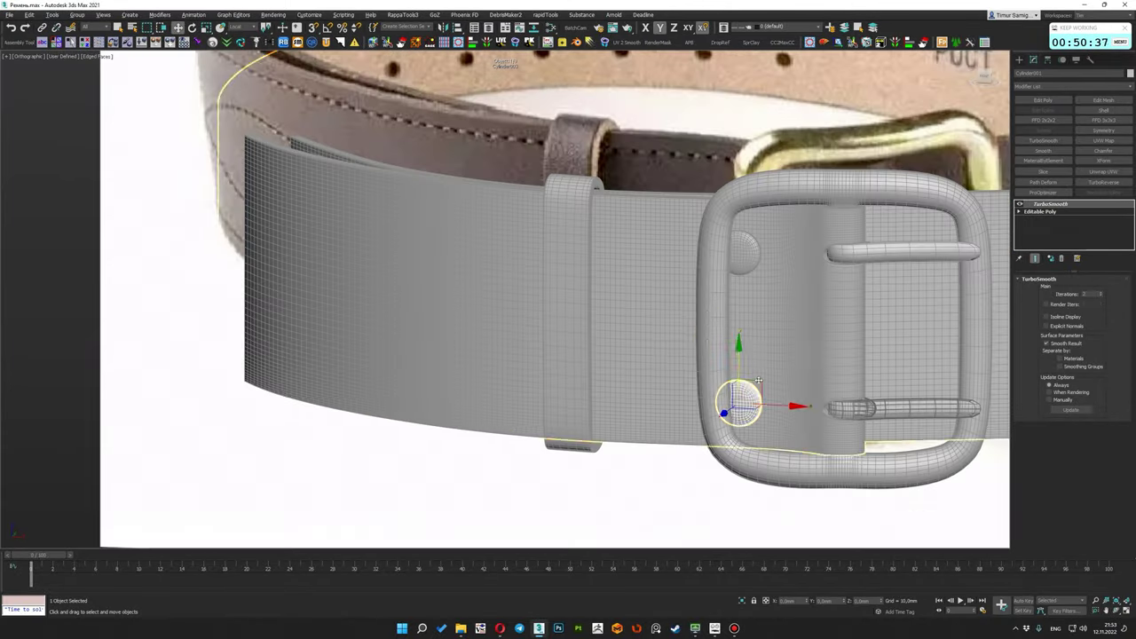
key(Return)
key(e)
mouse_move(595, 362)
alt+middle_down()
mouse_move(692, 337)
mouse_move(682, 325)
alt+middle_up()
scroll(704, 328, up, 2)
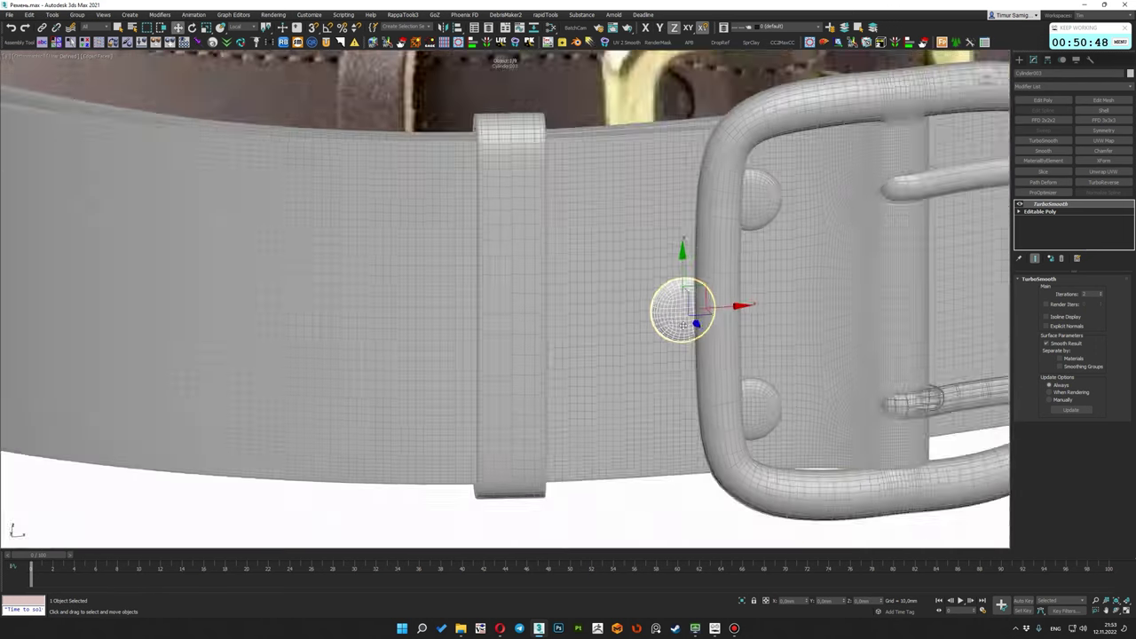
scroll(683, 325, down, 5)
Inspect the buckle prong's mesh edges and orbit to an angled view of the belt
click(621, 368)
scroll(621, 367, down, 5)
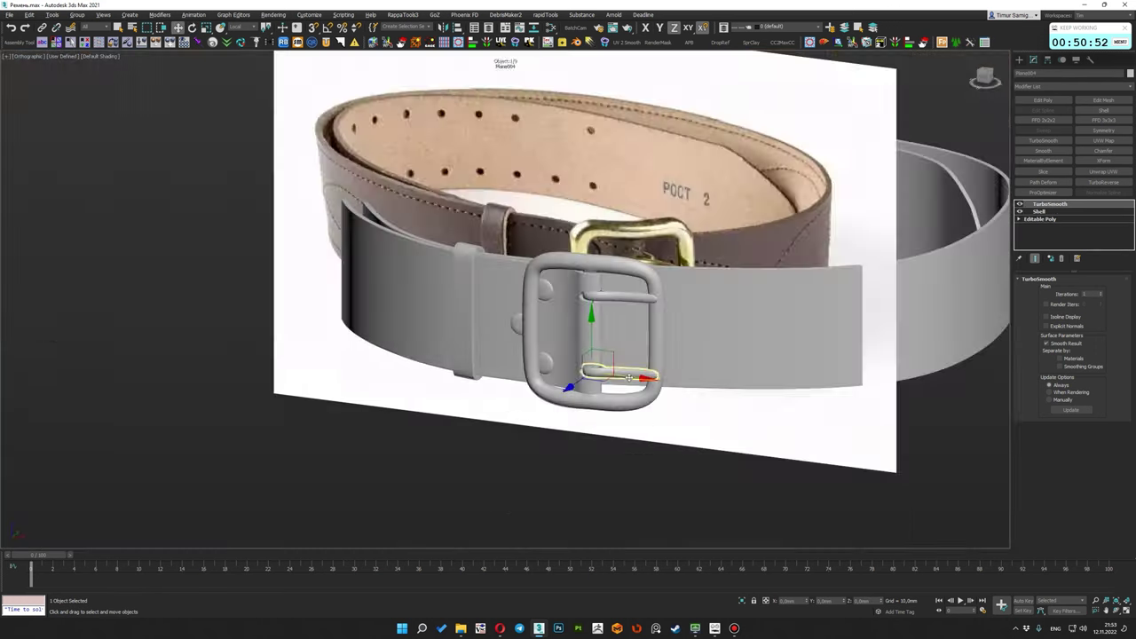
scroll(776, 358, up, 5)
key(F4)
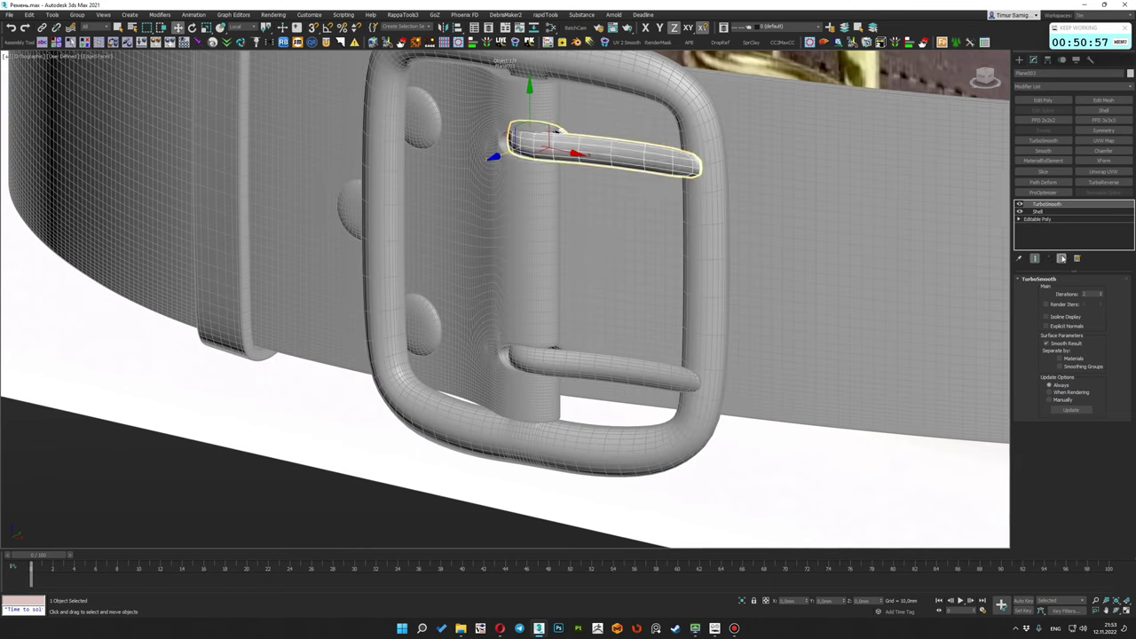
key(F4)
scroll(710, 302, down, 5)
alt+middle_drag(710, 302, 710, 302)
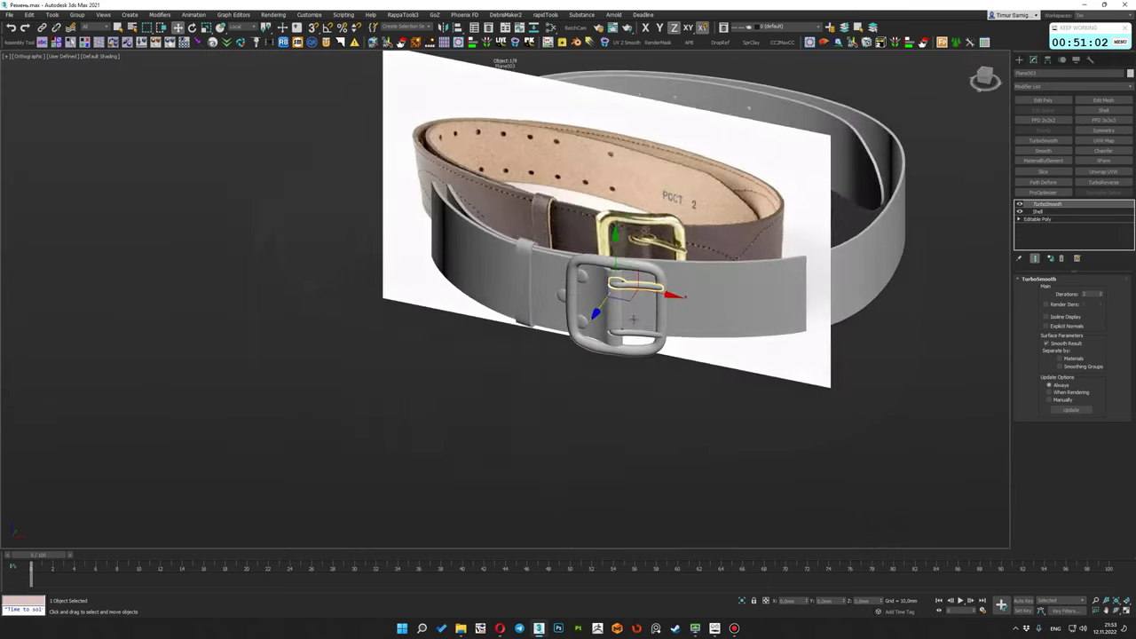
Select all objects, frame them and Unhide All, then deselect to view the complete belt
key(ctrl+a)
key(z)
right_click(682, 259)
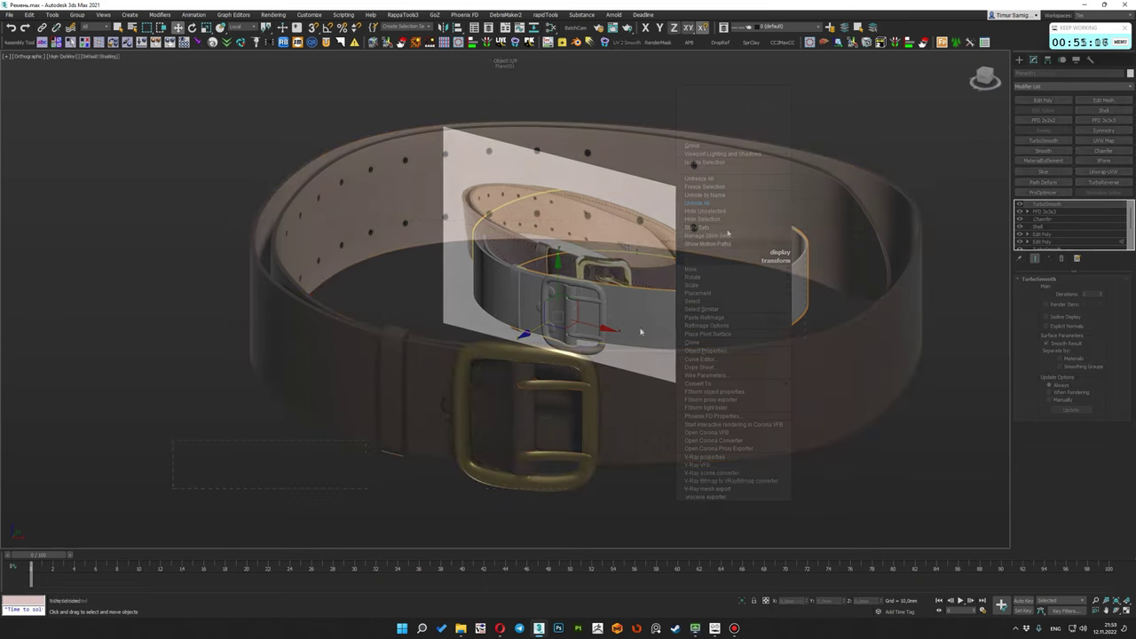
click(715, 182)
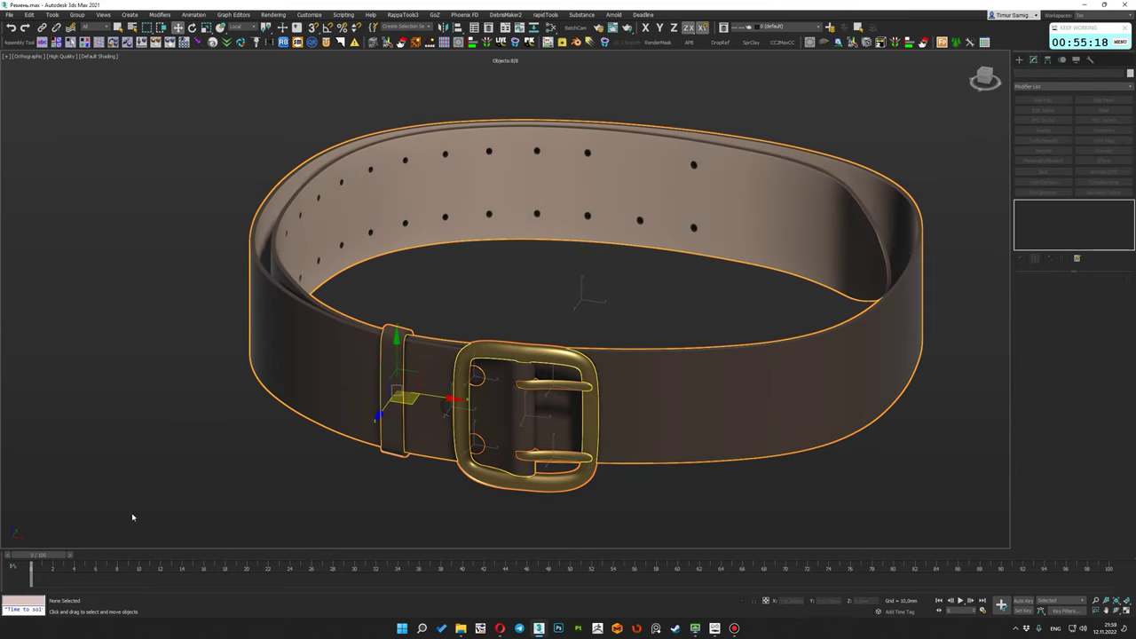
click(9, 15)
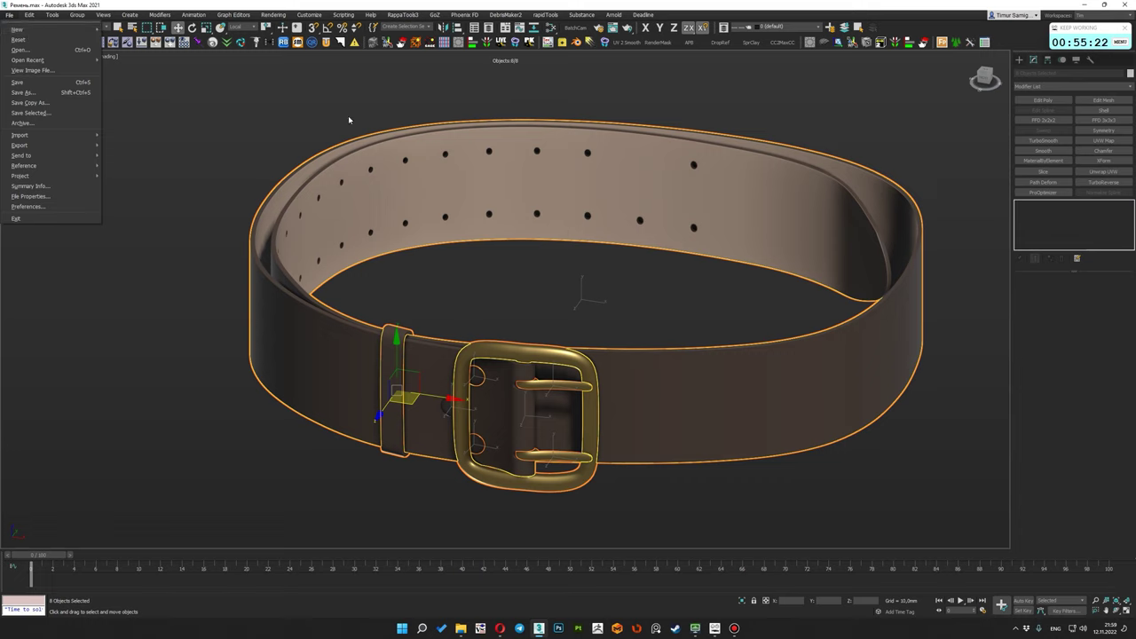
click(323, 115)
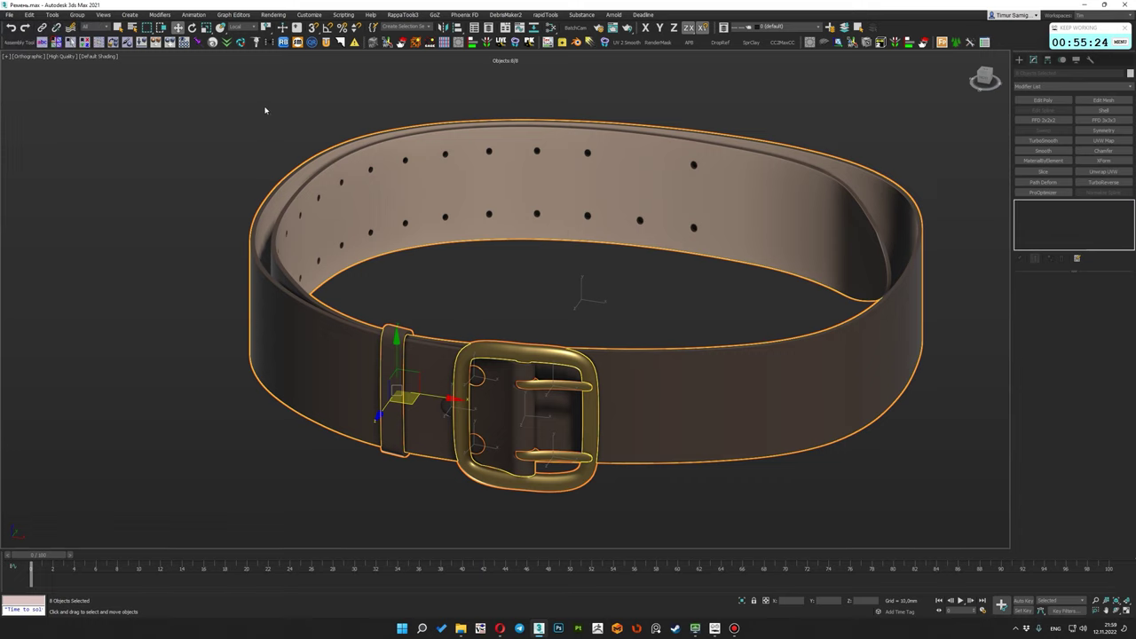
click(265, 110)
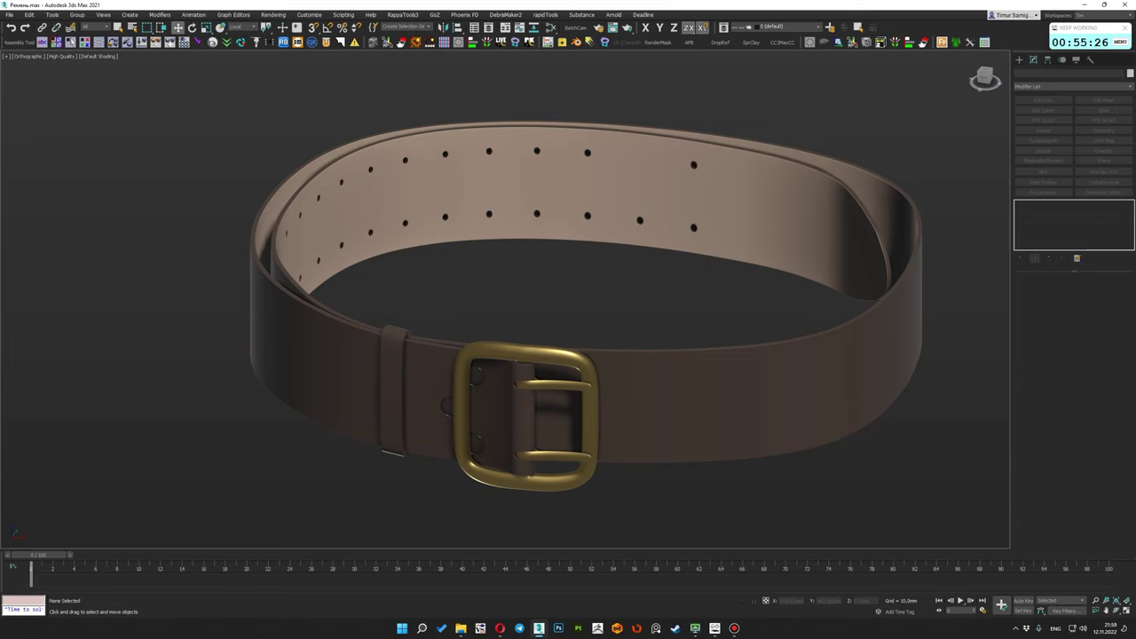